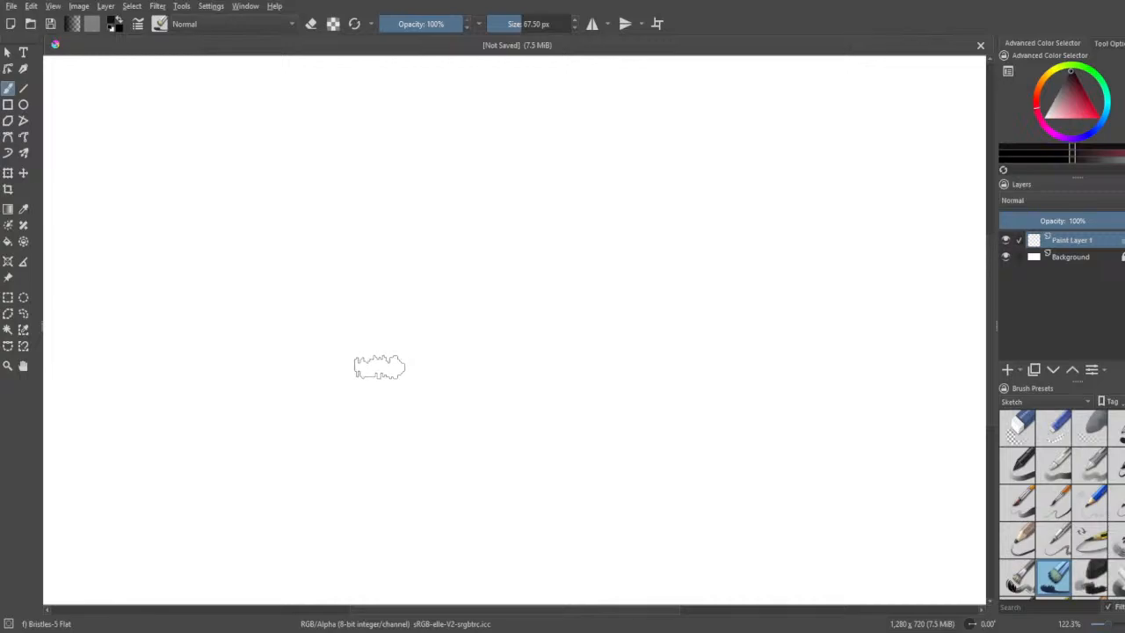
- Try out the Bristles-5 Flat brush with sweeping looped strokes on the blank canvas and undo them
mouse_move(606, 327)
left_mouse_down()
mouse_move(446, 427)
mouse_move(412, 347)
left_mouse_up()
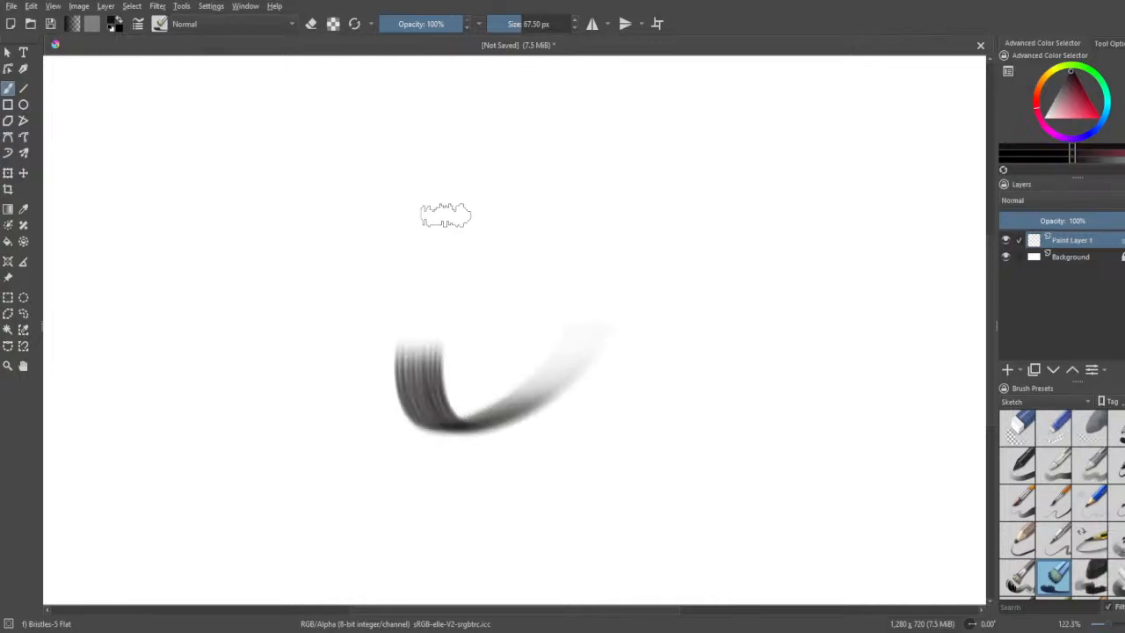
mouse_move(553, 483)
left_mouse_down()
mouse_move(598, 281)
mouse_move(629, 263)
mouse_move(808, 321)
left_mouse_up()
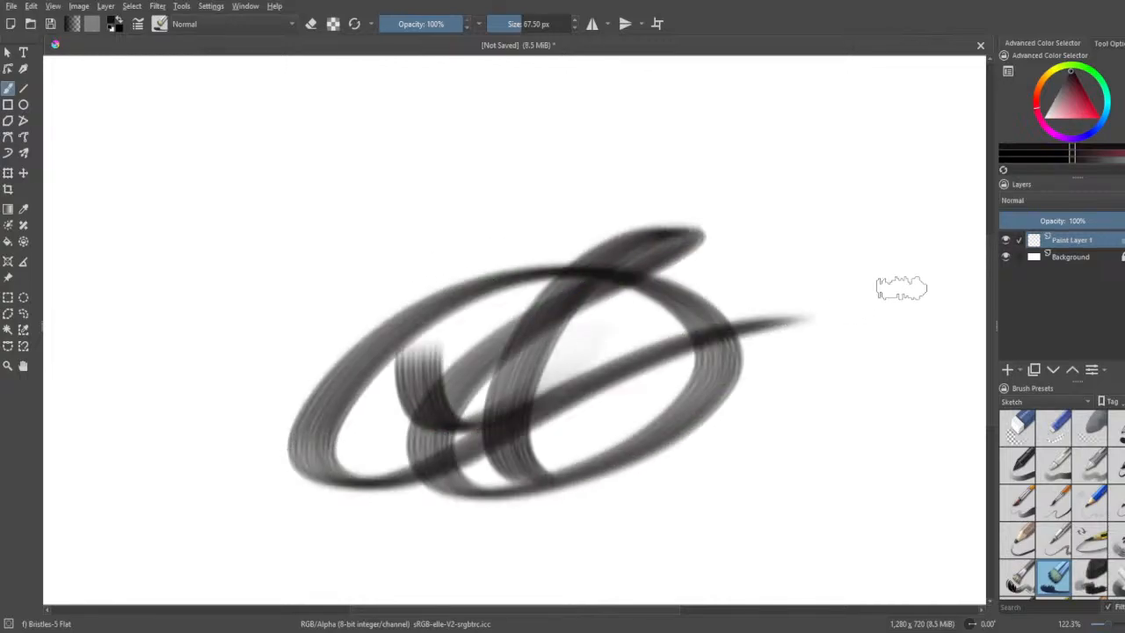
key("ctrl+z")
key("ctrl+z")
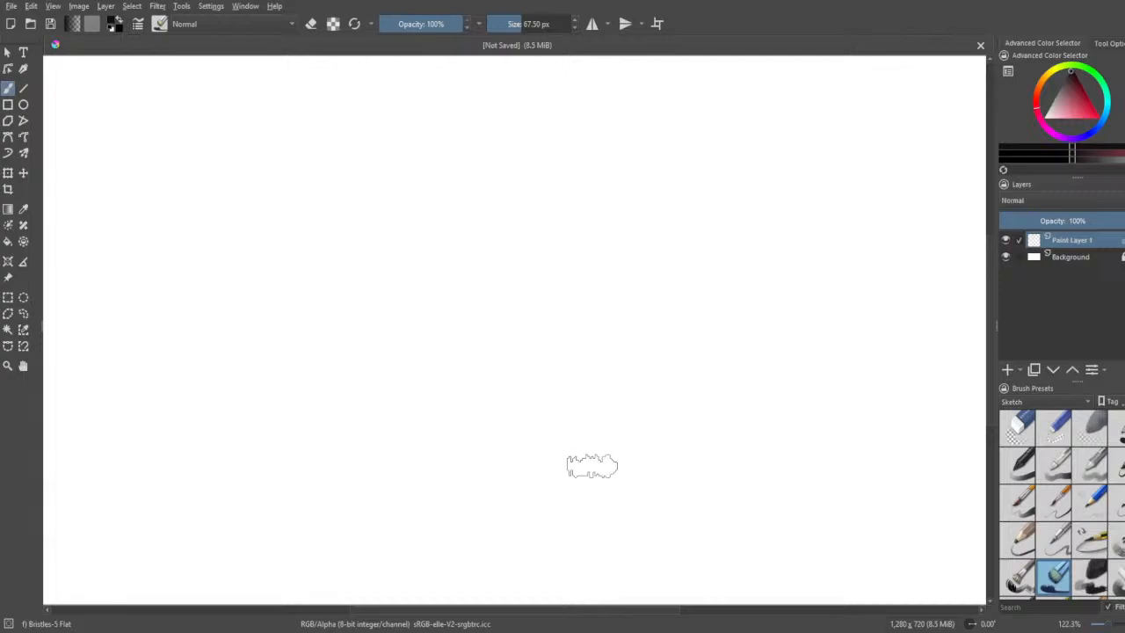
- Choose the Pencil-6 Quick Shade brush, try looping strokes on the canvas and undo them
left_click(1090, 536)
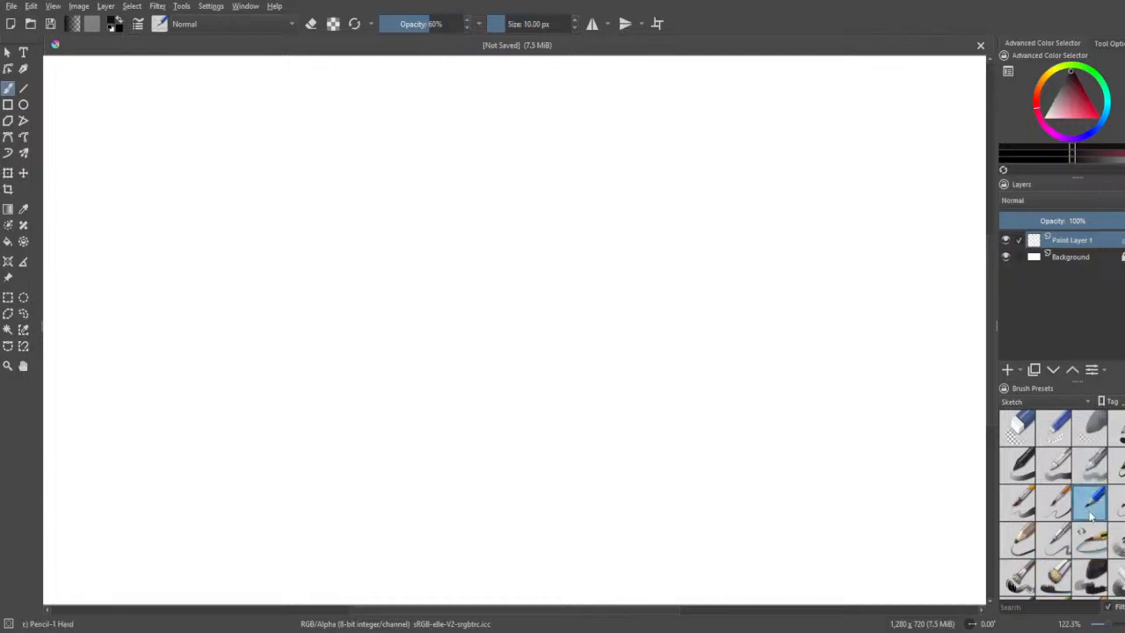
left_click(1115, 538)
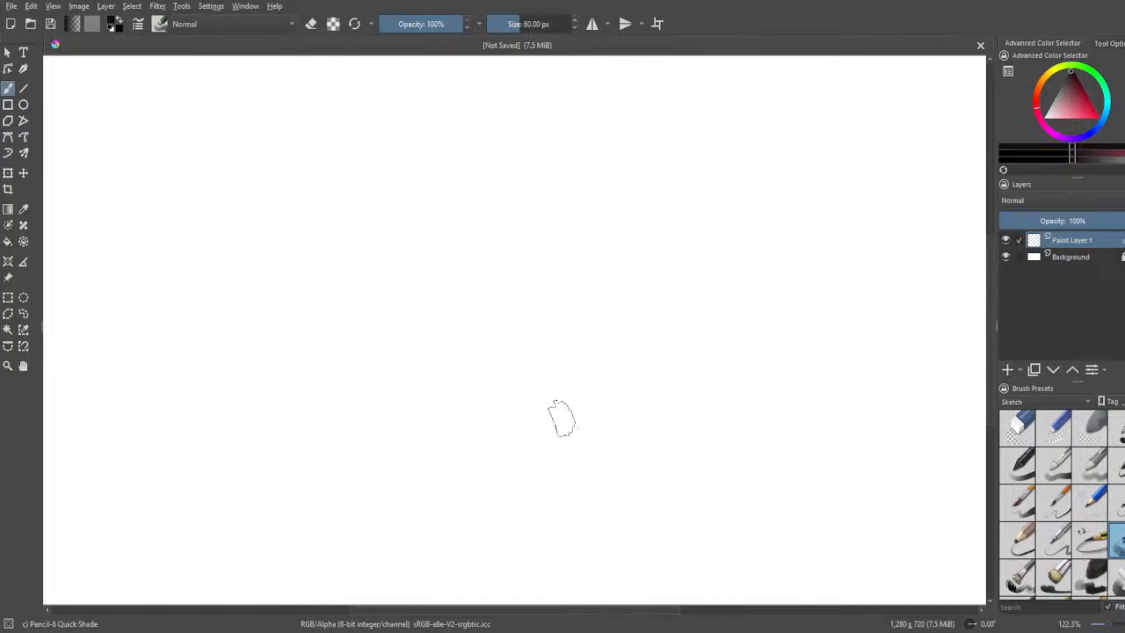
mouse_move(562, 418)
left_mouse_down()
mouse_move(504, 326)
mouse_move(577, 291)
mouse_move(563, 386)
mouse_move(607, 334)
left_mouse_up()
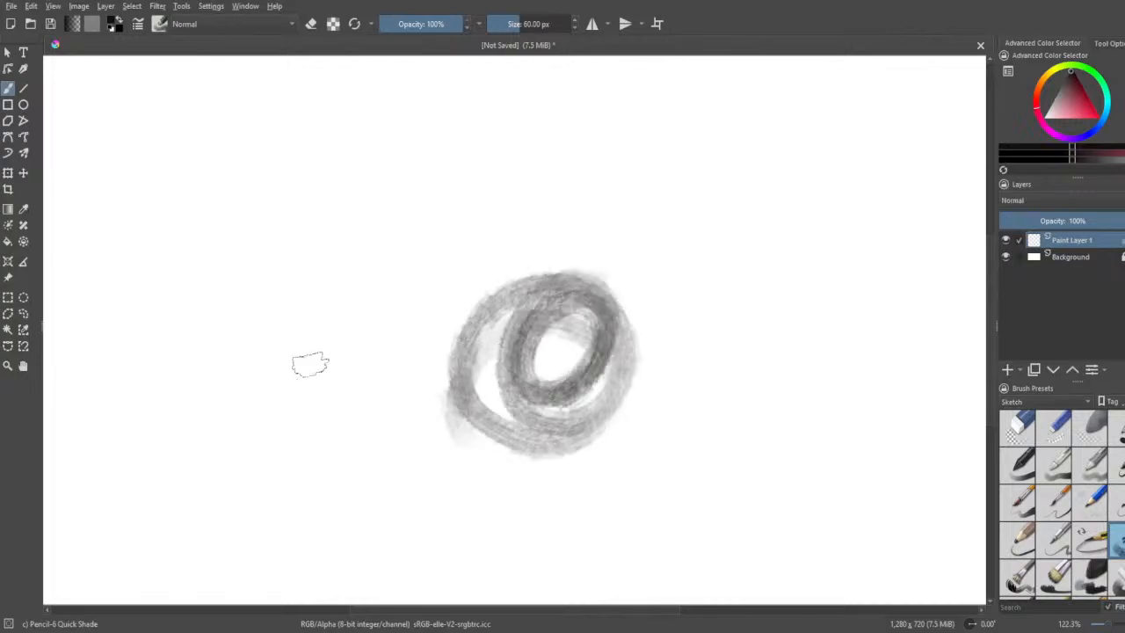
mouse_move(310, 364)
left_mouse_down()
mouse_move(760, 269)
mouse_move(258, 389)
mouse_move(562, 492)
mouse_move(488, 189)
mouse_move(481, 481)
left_mouse_up()
key("ctrl+z")
key("ctrl+z")
- Sketch a large oval head outline with rough strokes inside it, and undo the inner strokes
mouse_move(580, 241)
left_mouse_down()
mouse_move(552, 312)
mouse_move(524, 267)
mouse_move(515, 296)
left_mouse_up()
mouse_move(507, 362)
left_mouse_down()
mouse_move(557, 370)
mouse_move(571, 391)
mouse_move(541, 367)
mouse_move(542, 321)
left_mouse_up()
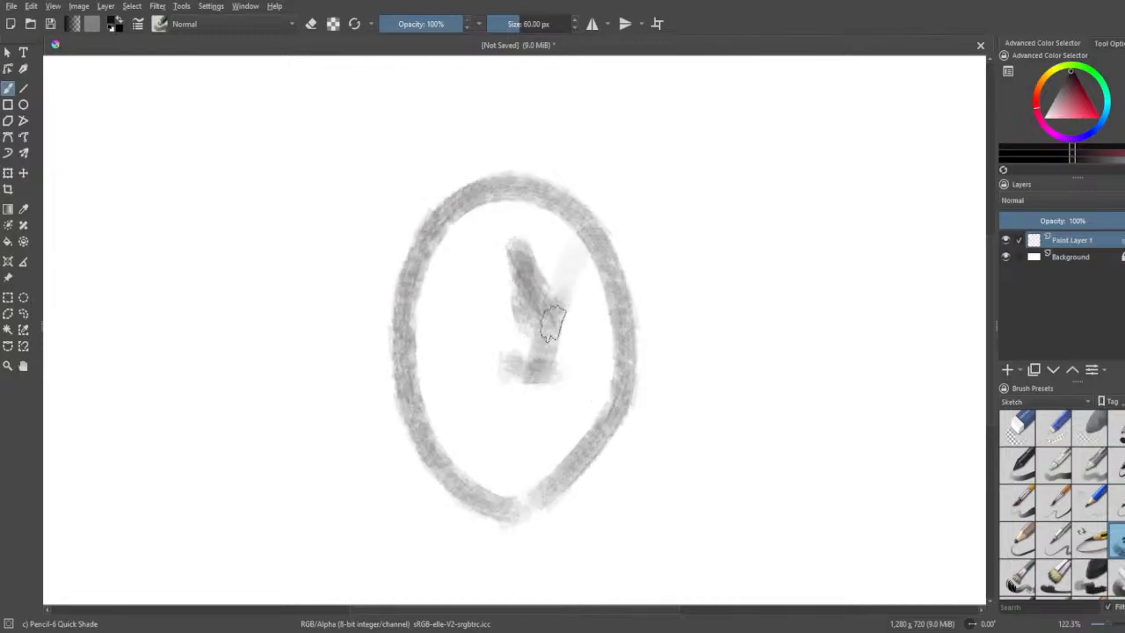
mouse_move(514, 374)
left_mouse_down()
mouse_move(464, 299)
mouse_move(371, 274)
left_mouse_up()
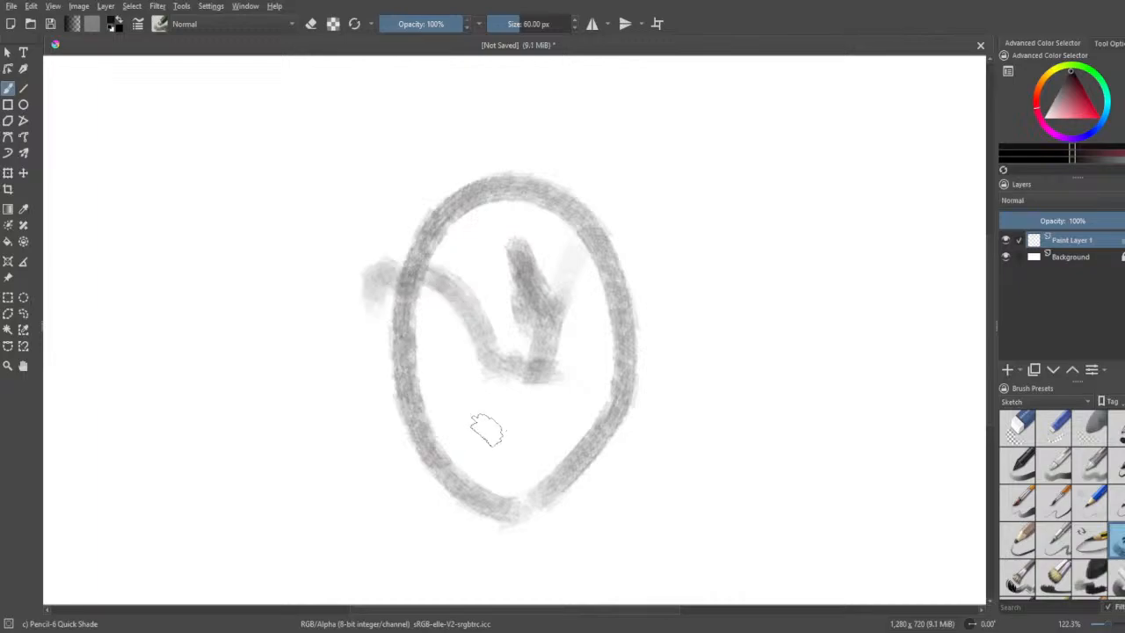
left_click_drag(444, 248, 517, 236)
key("ctrl+z")
key("ctrl+z")
key("ctrl+z")
key("ctrl+z")
key("ctrl+z")
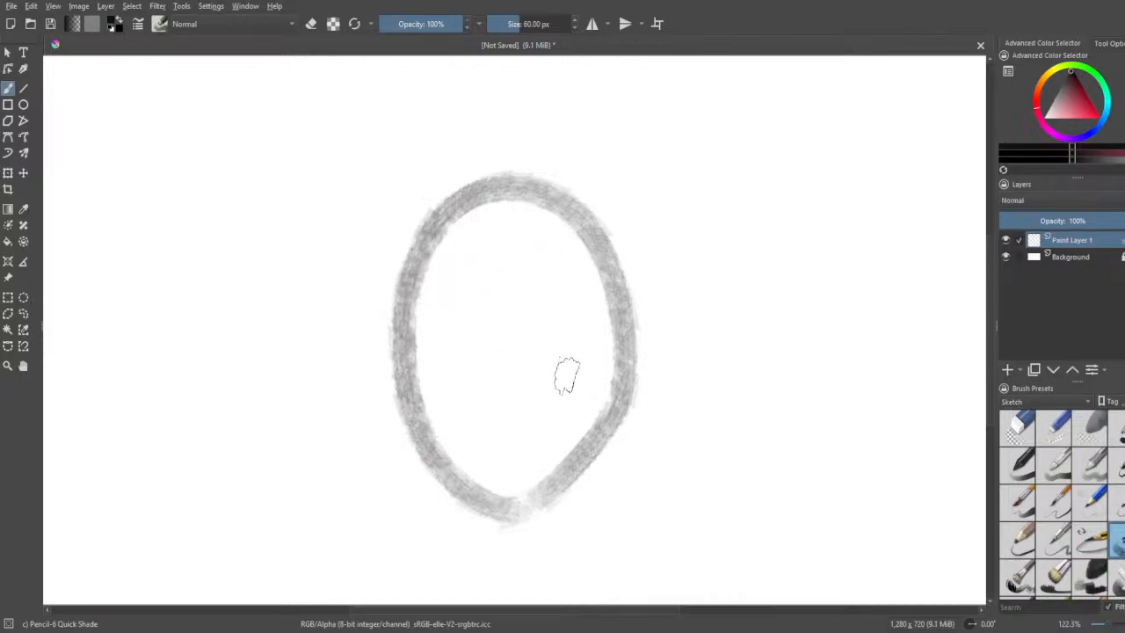
- Add rough loops beside and below the oval outline, and undo the whole sketch to clear the canvas
left_click_drag(394, 244, 427, 286)
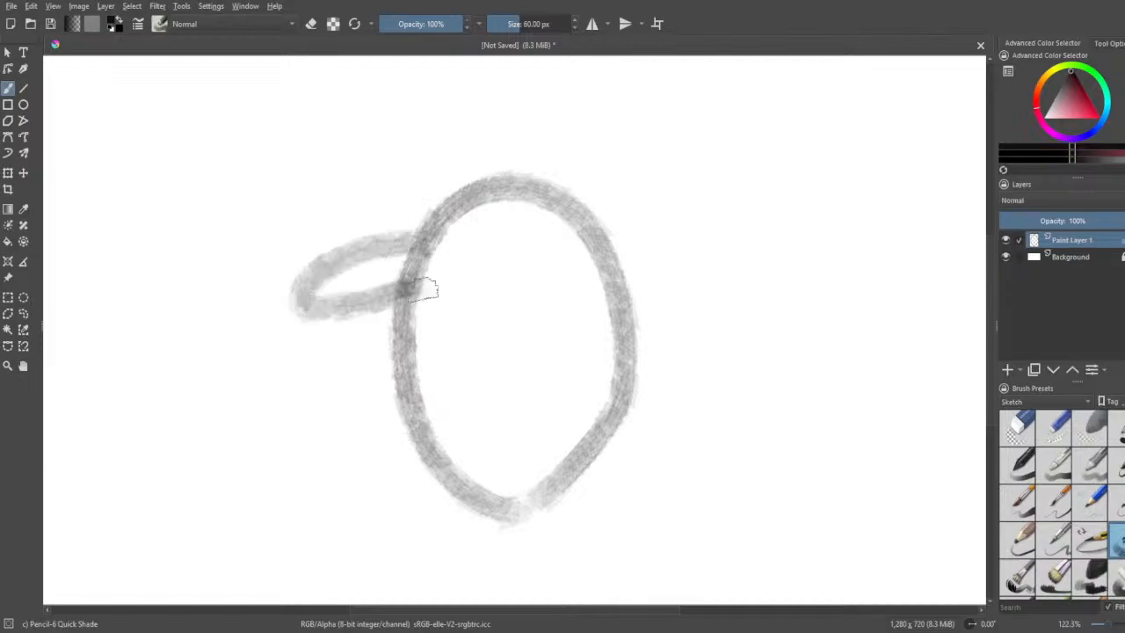
mouse_move(466, 458)
left_mouse_down()
mouse_move(420, 474)
mouse_move(456, 512)
mouse_move(452, 462)
mouse_move(421, 485)
left_mouse_up()
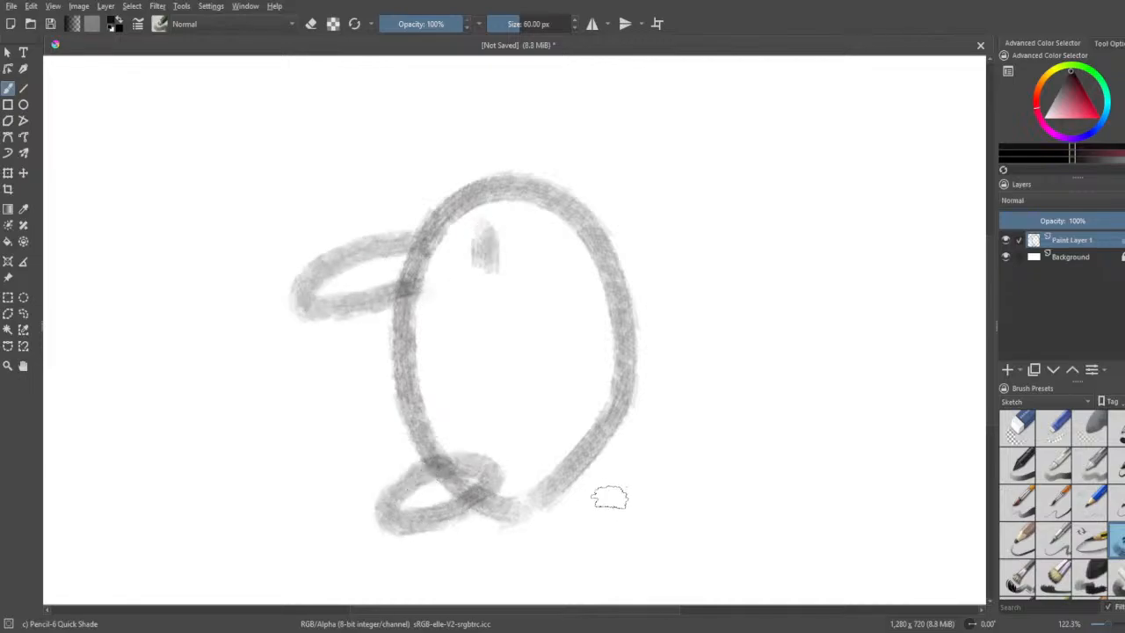
key("ctrl+z")
key("ctrl+z")
key("ctrl+z")
key("ctrl+z")
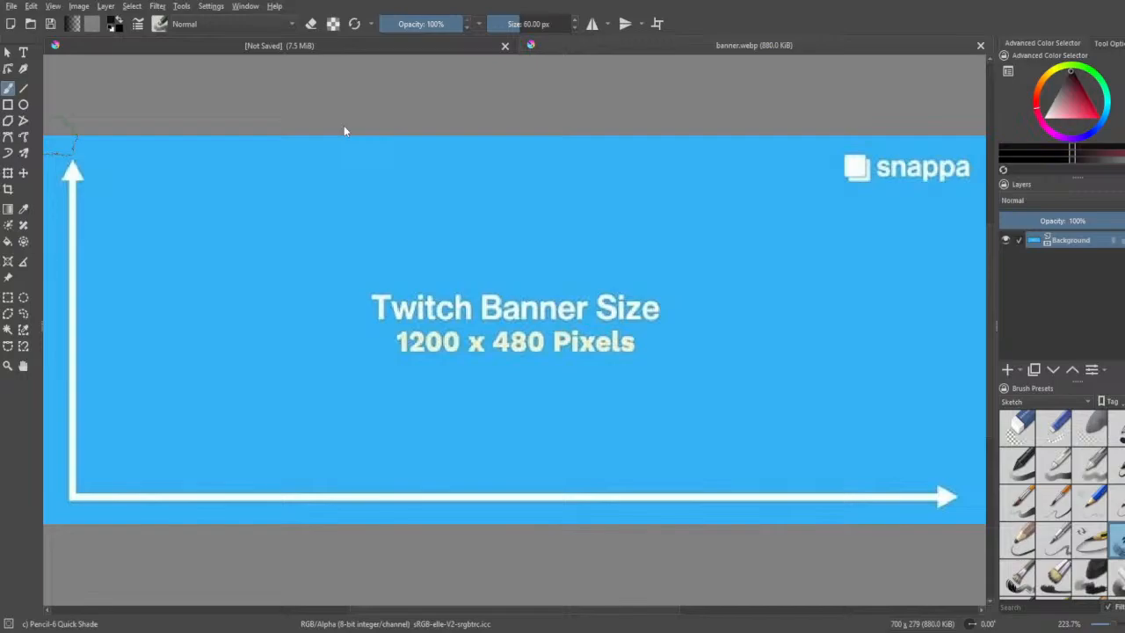
- Add a paint layer above the Background of banner.webp and try a stroke on it with the Basic-1 brush
left_click(1006, 369)
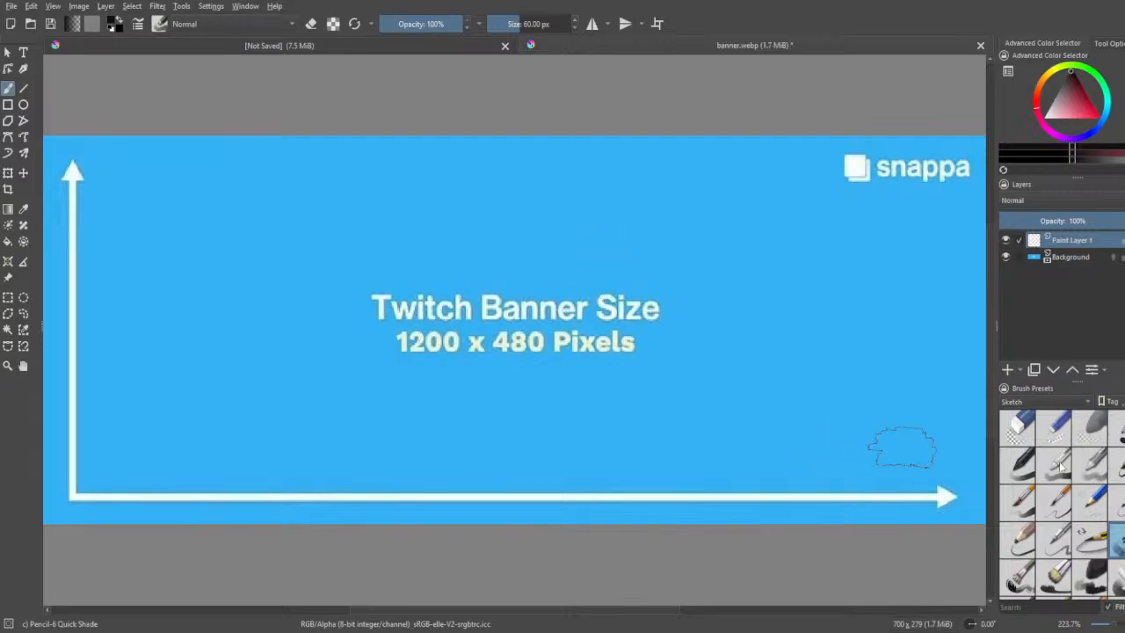
left_click(1113, 428)
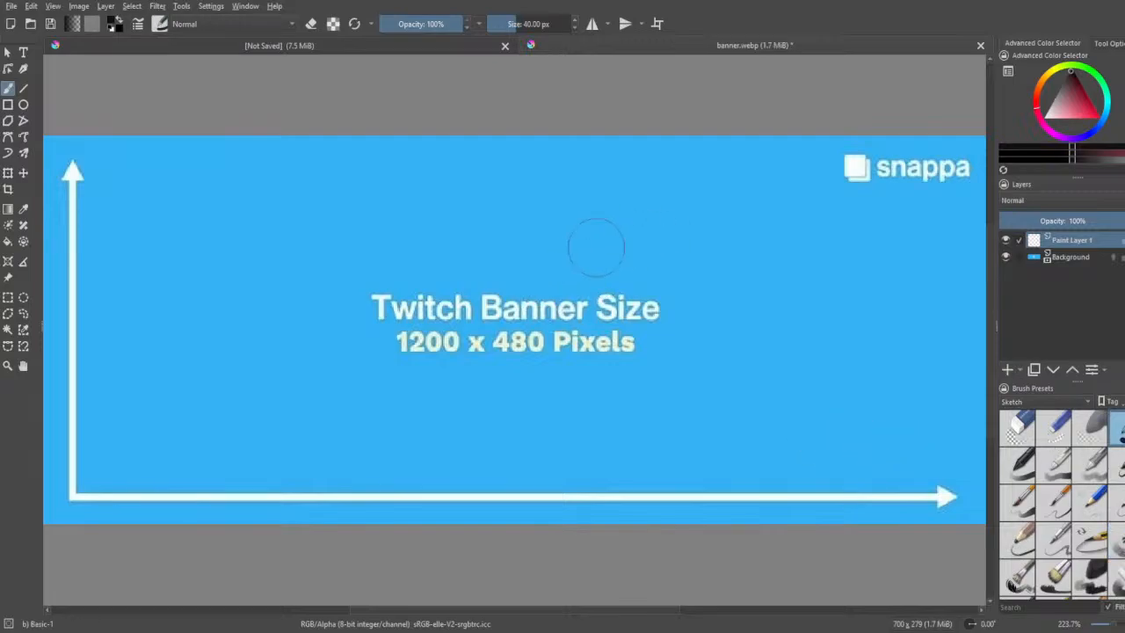
mouse_move(530, 270)
left_mouse_down()
mouse_move(498, 331)
mouse_move(547, 327)
mouse_move(550, 350)
mouse_move(552, 322)
left_mouse_up()
key("ctrl+z")
key("ctrl+z")
- Place three black dots below the banner title with the Basic-1 brush at 40 px
left_click(609, 397)
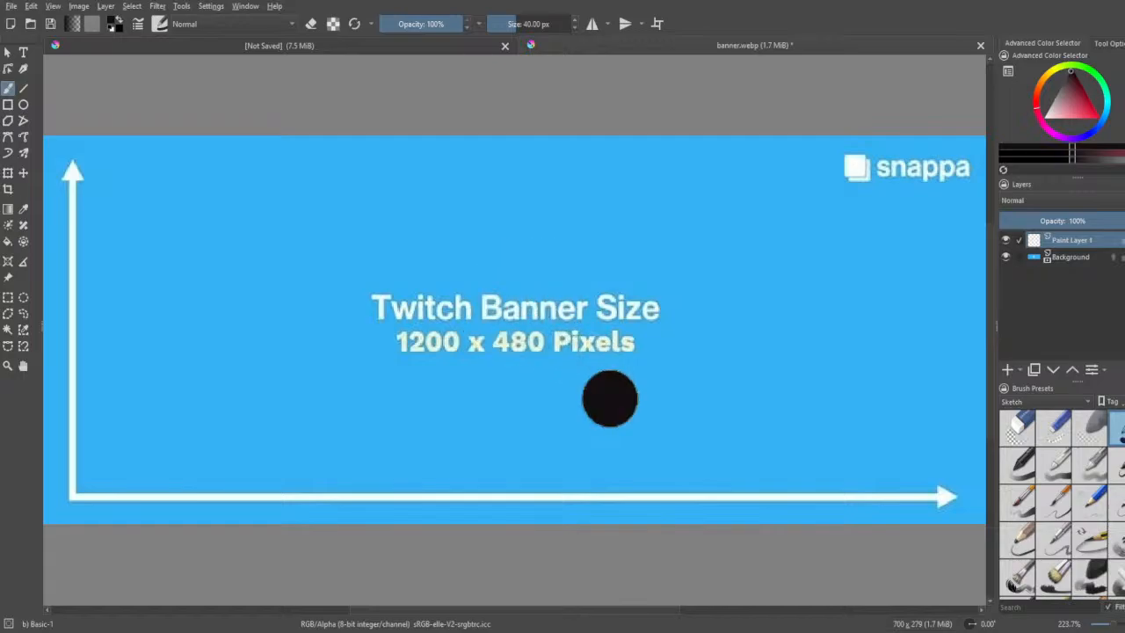
left_click(680, 383)
left_click(771, 465)
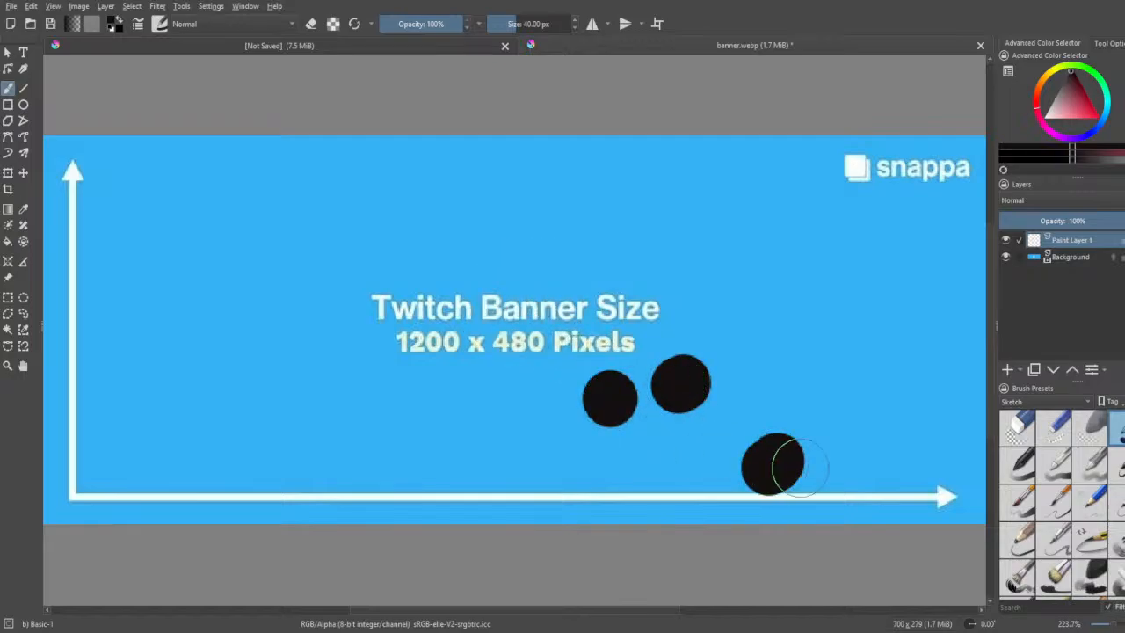
- Try a soft curved stroke beside the dots with the Basic-3 Flow brush, and undo the stroke and test dots
left_click(1054, 463)
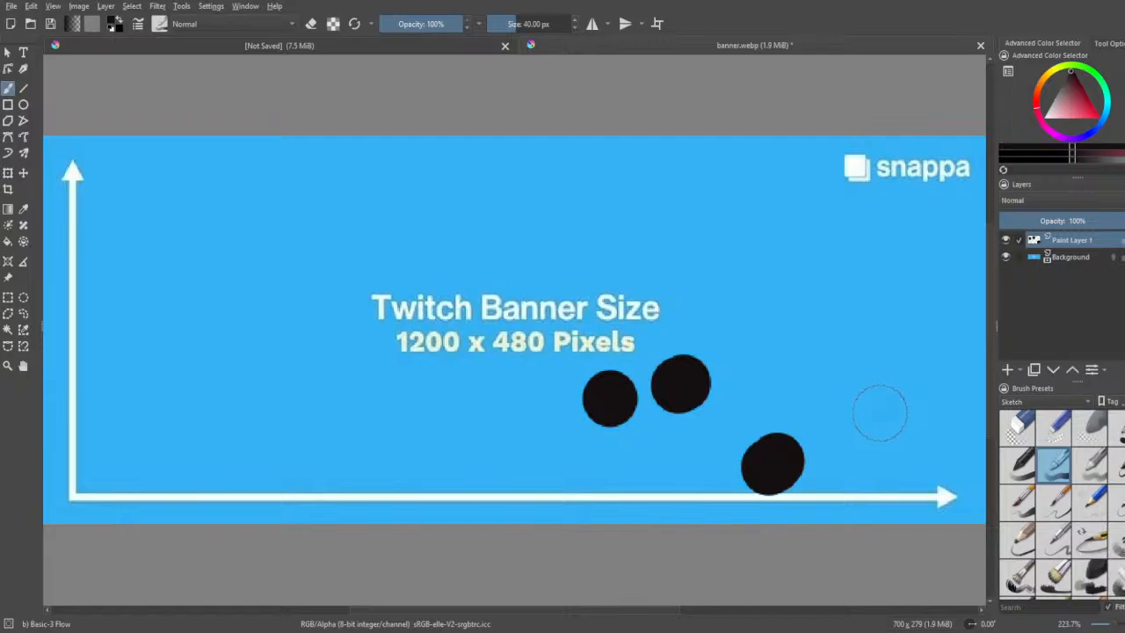
mouse_move(876, 412)
left_mouse_down()
mouse_move(846, 421)
mouse_move(880, 420)
mouse_move(857, 338)
left_mouse_up()
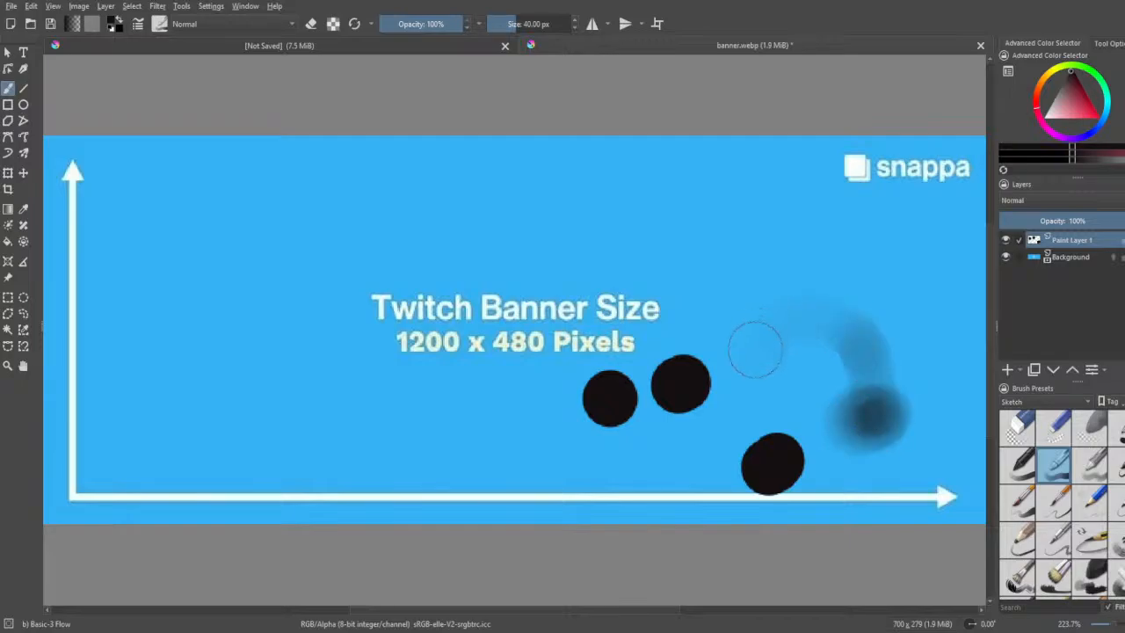
key("ctrl+z")
key("ctrl+z")
key("ctrl+z")
key("ctrl+z")
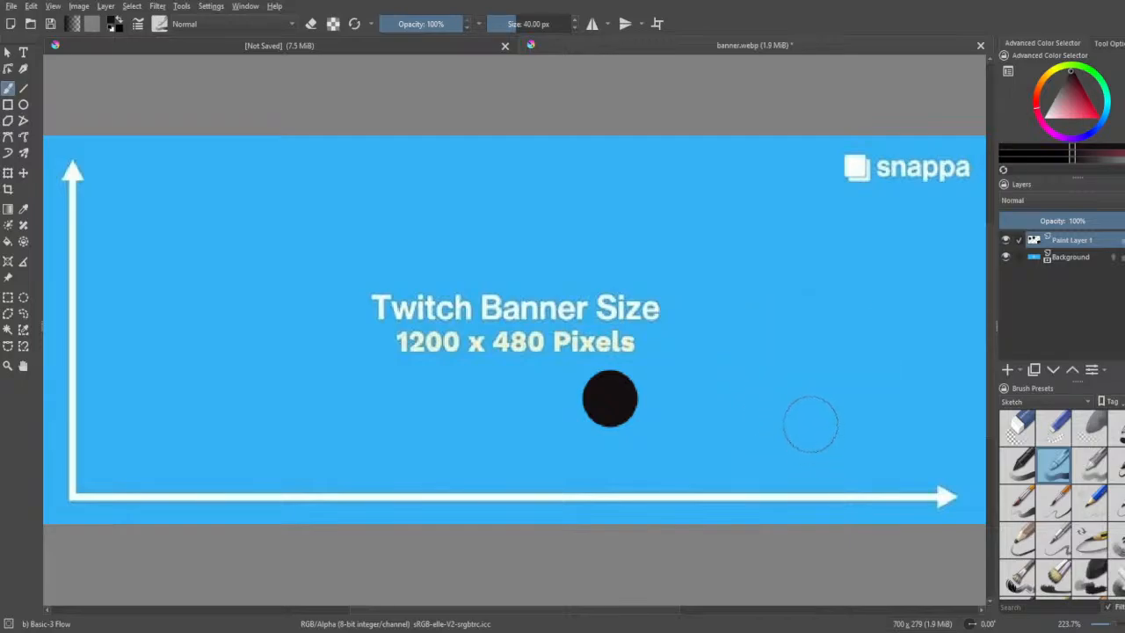
- Try large looping strokes of varying width across the banner with the Basic-5 Size brush and undo them
left_click(1114, 427)
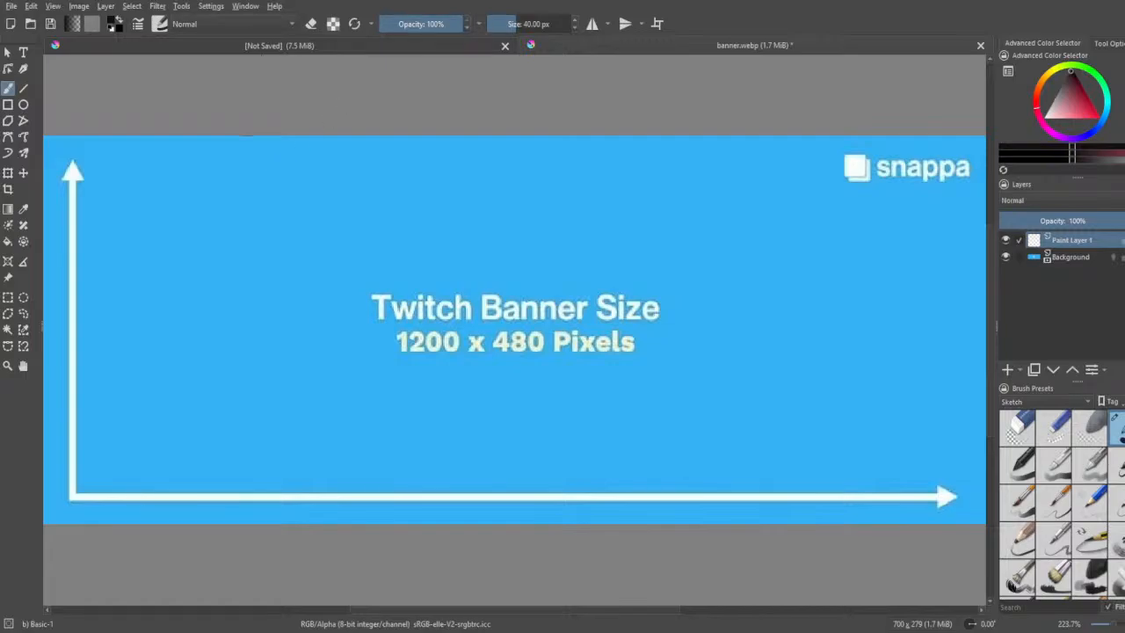
left_click(199, 92)
left_click(1118, 464)
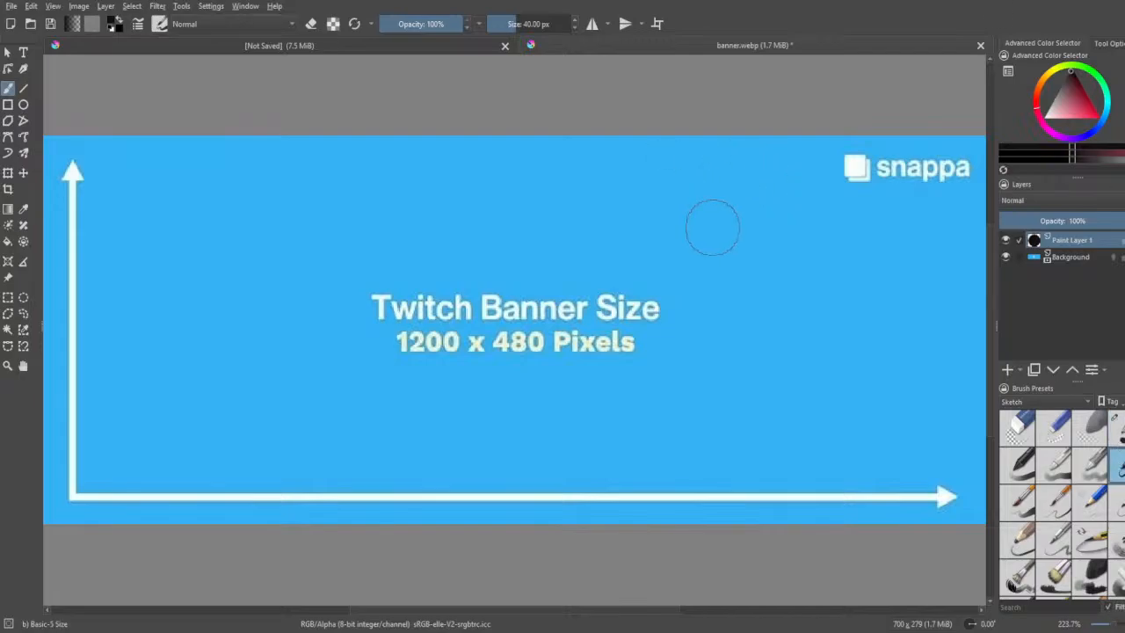
mouse_move(712, 225)
left_mouse_down()
mouse_move(710, 252)
mouse_move(668, 355)
mouse_move(769, 293)
mouse_move(684, 337)
mouse_move(779, 377)
mouse_move(622, 436)
mouse_move(670, 226)
mouse_move(799, 352)
mouse_move(552, 419)
mouse_move(587, 492)
mouse_move(648, 444)
mouse_move(508, 437)
mouse_move(478, 398)
mouse_move(447, 408)
mouse_move(458, 392)
mouse_move(458, 431)
mouse_move(437, 414)
mouse_move(451, 438)
mouse_move(393, 453)
mouse_move(384, 409)
mouse_move(360, 405)
mouse_move(359, 459)
mouse_move(323, 297)
mouse_move(448, 380)
mouse_move(232, 429)
mouse_move(403, 183)
mouse_move(551, 380)
mouse_move(322, 395)
mouse_move(556, 285)
mouse_move(369, 414)
mouse_move(520, 397)
mouse_move(532, 355)
mouse_move(436, 355)
left_mouse_up()
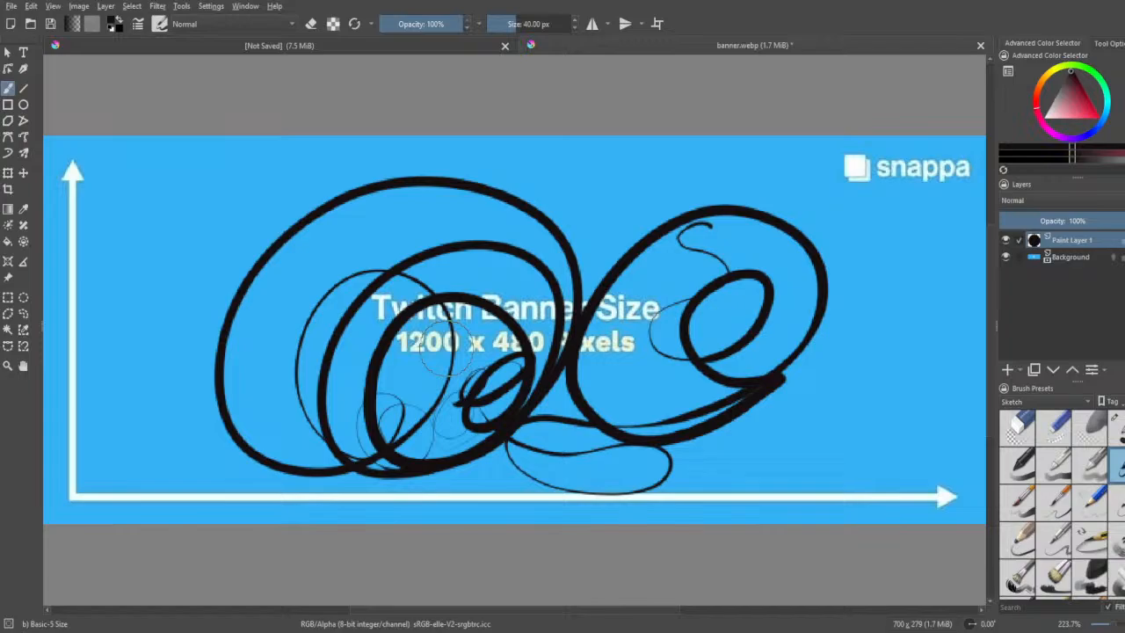
key("ctrl+z")
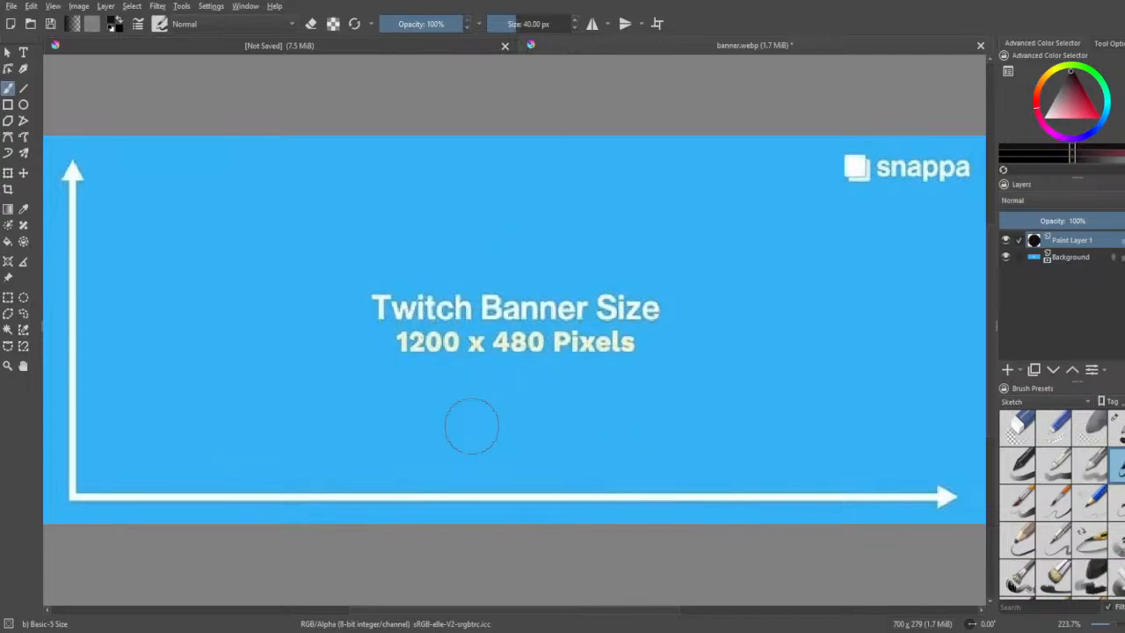
- Set the brush size to 13.39 px, try a thin loop over the banner title and undo it
left_click_drag(515, 24, 507, 25)
mouse_move(589, 318)
left_mouse_down()
mouse_move(553, 209)
mouse_move(492, 425)
left_mouse_up()
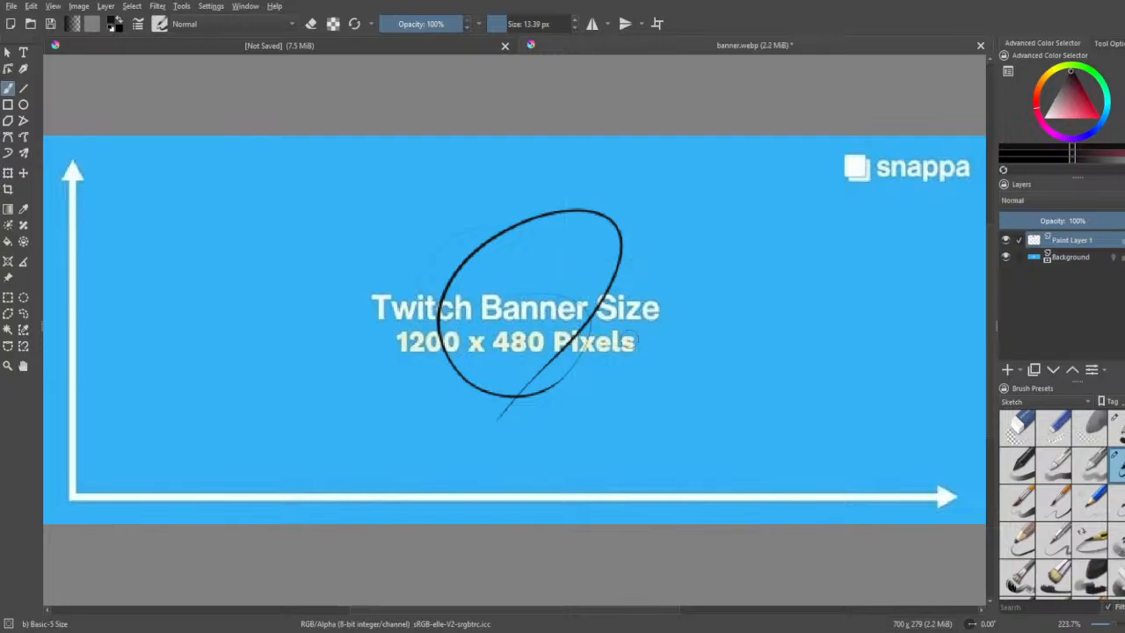
key("ctrl+z")
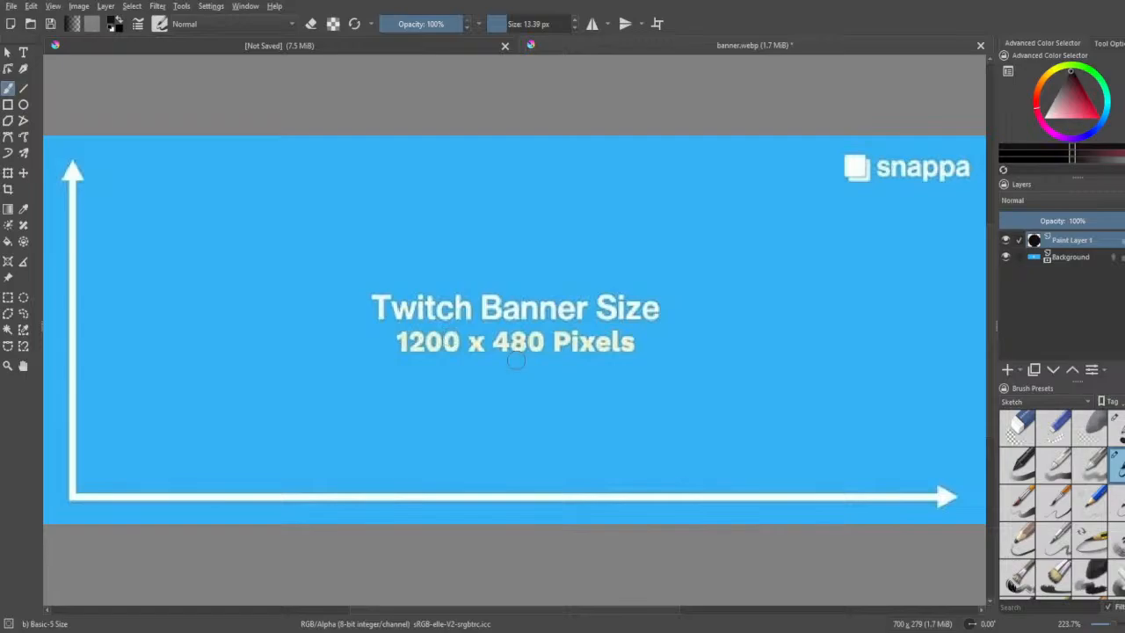
- Try a few short freehand brush strokes beside the banner title with Basic-5 Size and undo them
left_click(9, 52)
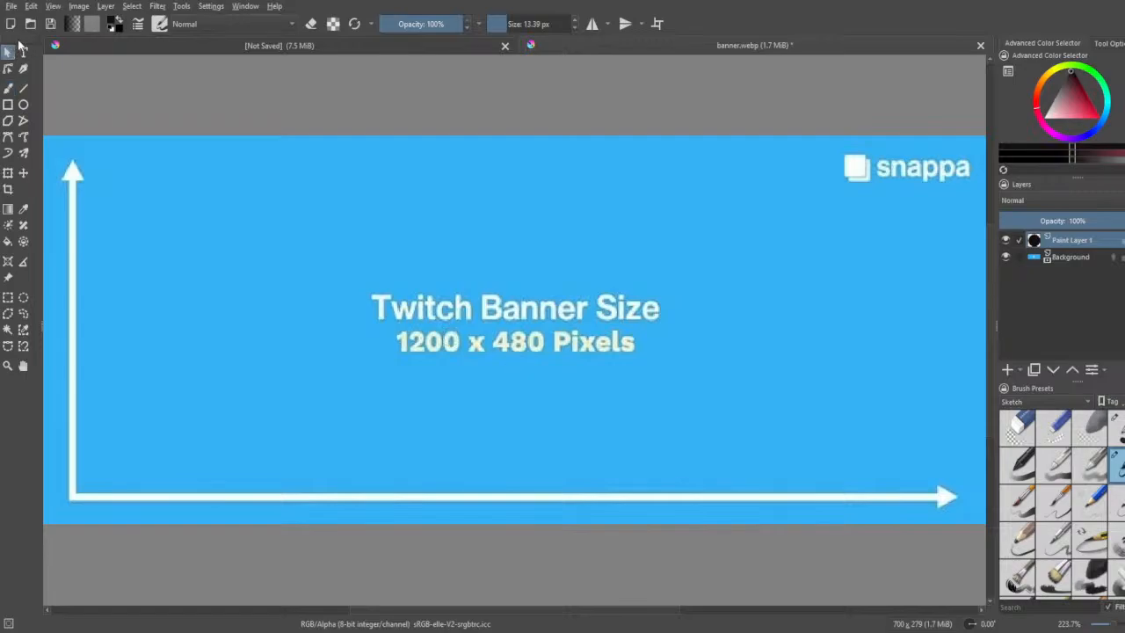
left_click(9, 88)
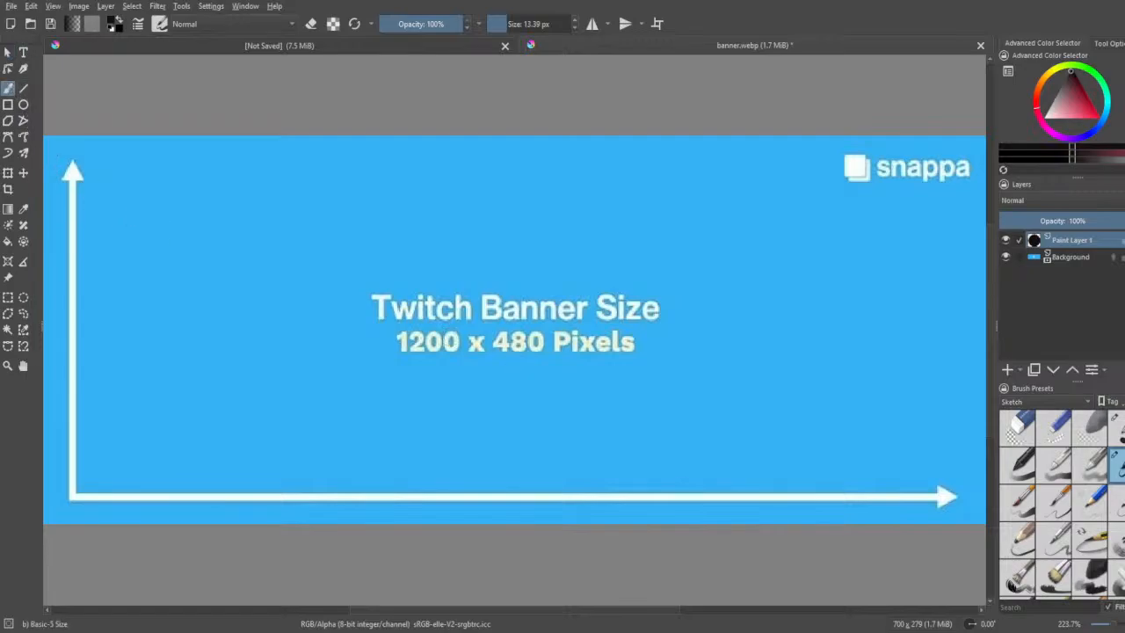
mouse_move(184, 250)
left_mouse_down()
mouse_move(202, 290)
mouse_move(226, 290)
left_mouse_up()
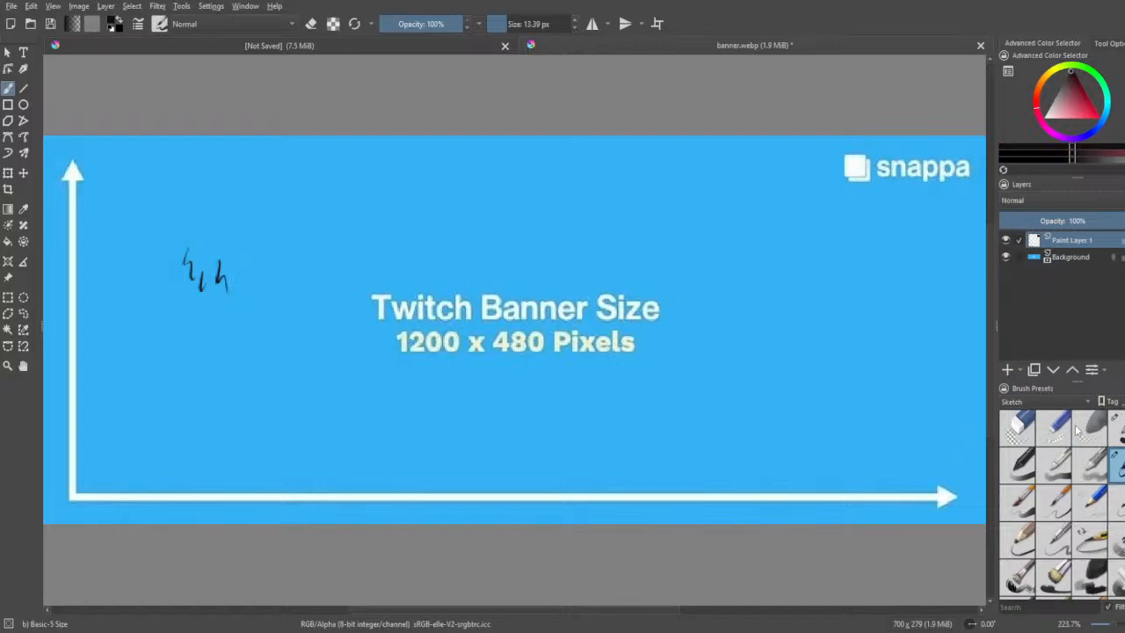
key("ctrl+z")
key("ctrl+z")
key("ctrl+z")
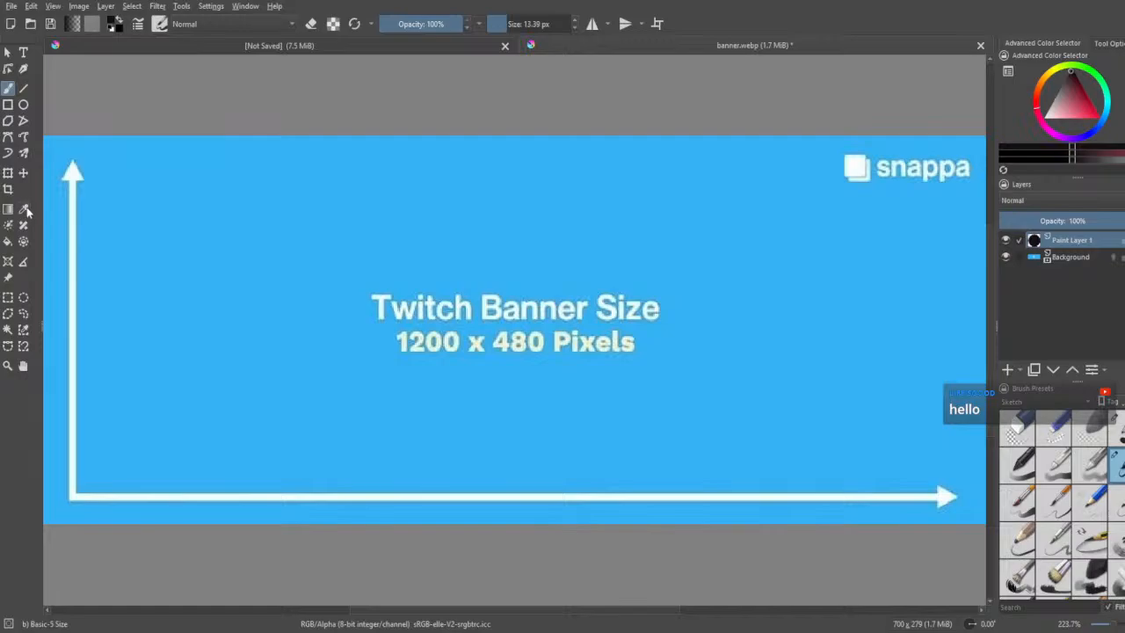
- Try a black fill on Paint Layer 1, undo it, and fill the layer with white instead
left_click(10, 242)
left_click(525, 234)
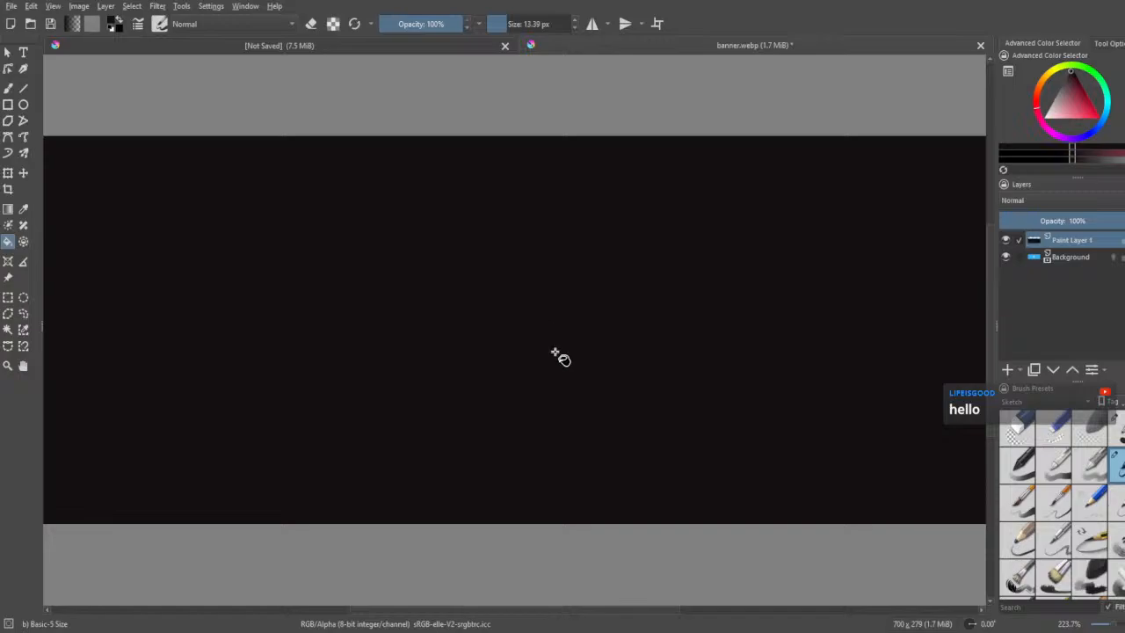
key("ctrl+z")
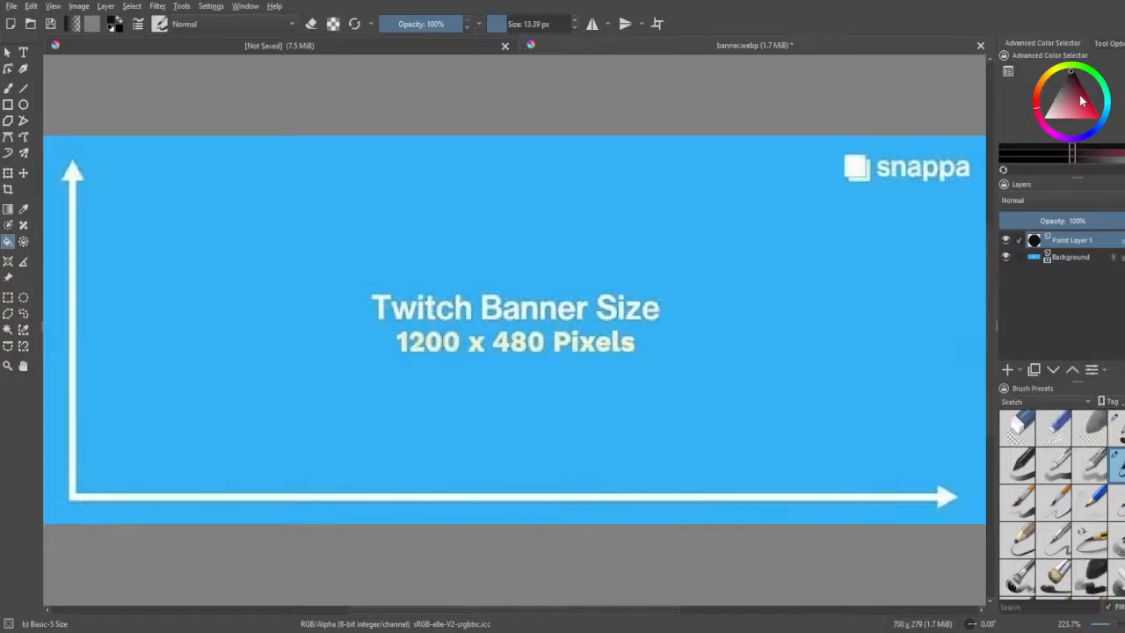
left_click(1080, 99)
left_click(708, 295)
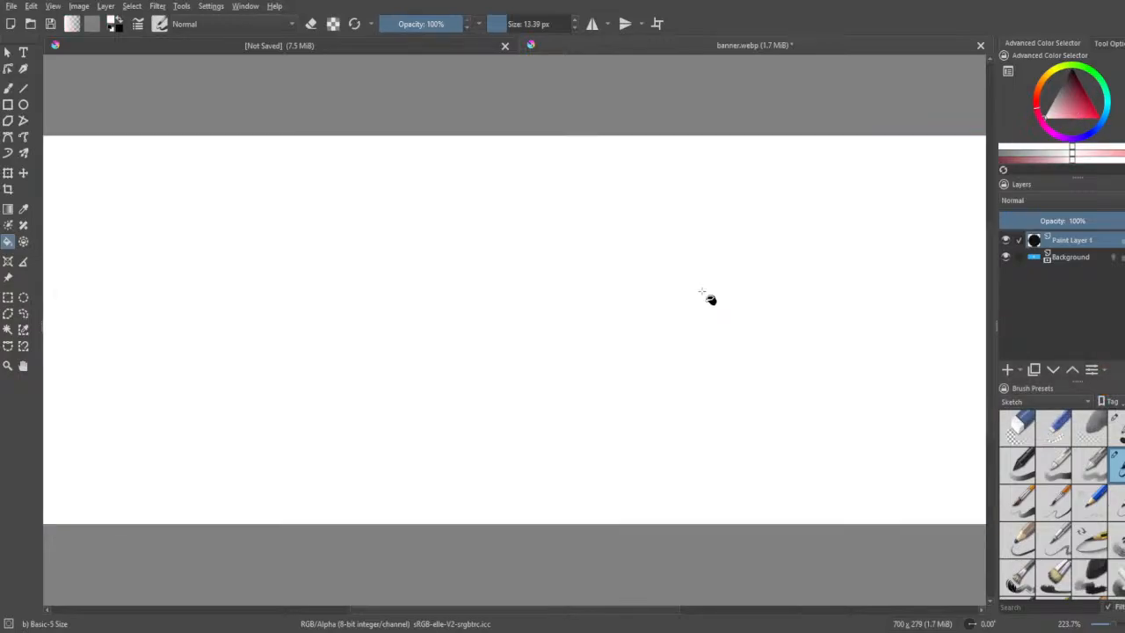
- Return to the Freehand Brush tool and choose the Basic-2 Opacity preset
left_click(8, 52)
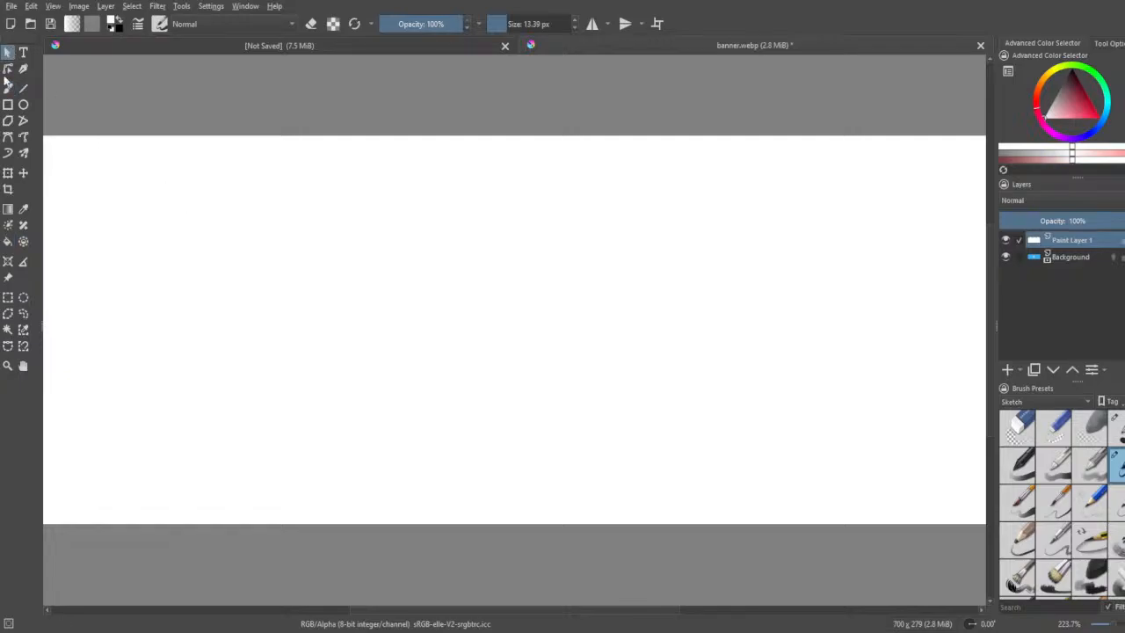
left_click(7, 90)
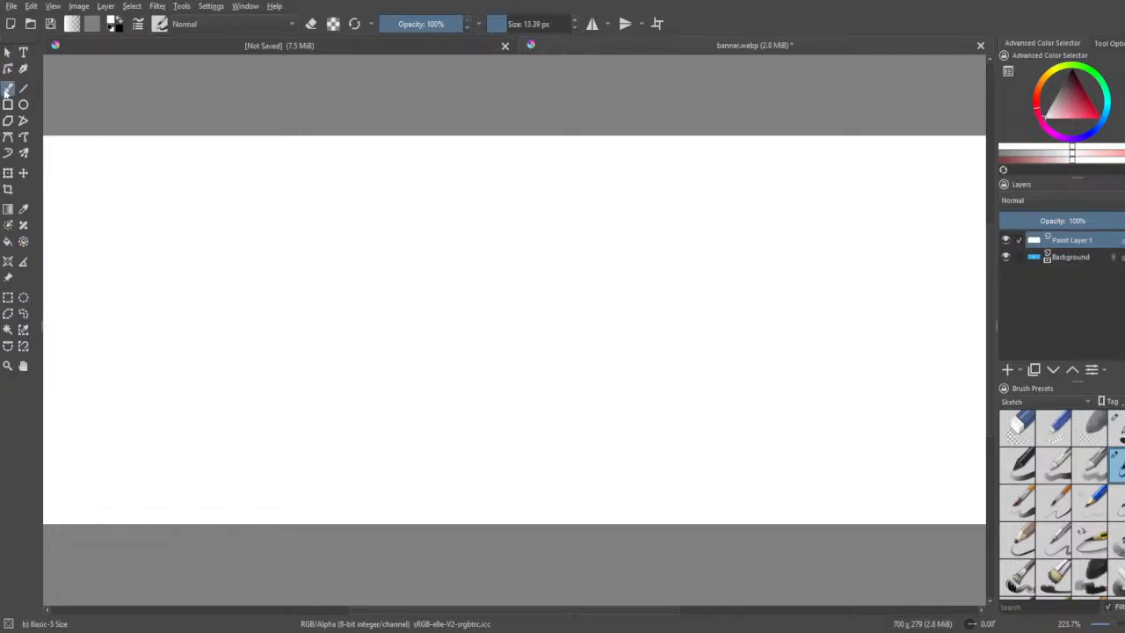
left_click(1018, 466)
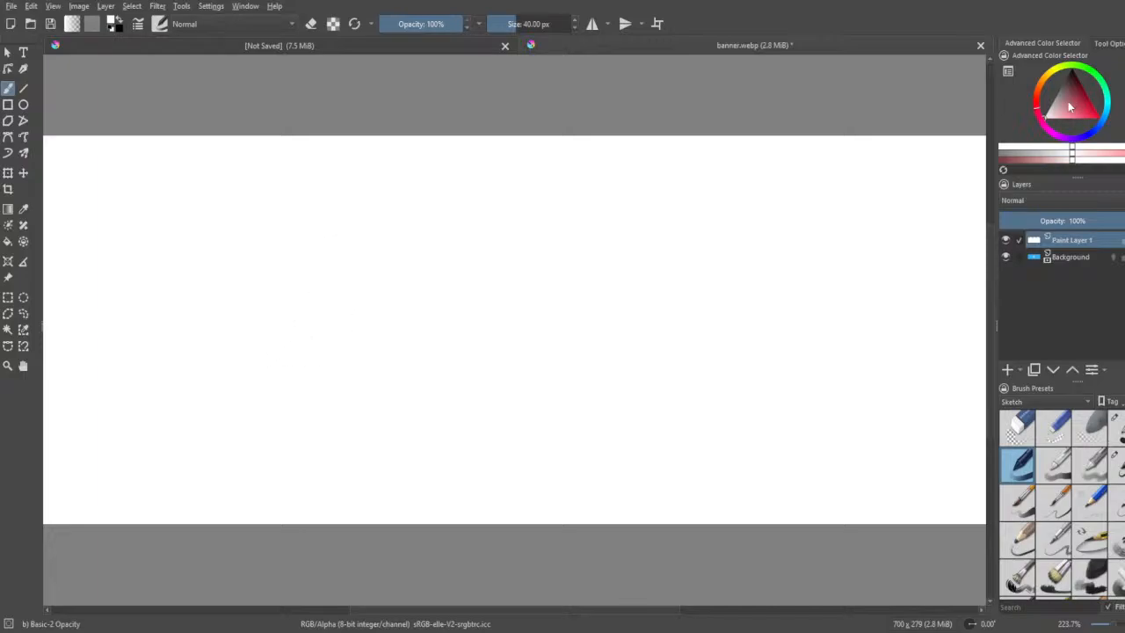
- Set the foreground colour to black
left_click_drag(1071, 106, 1073, 37)
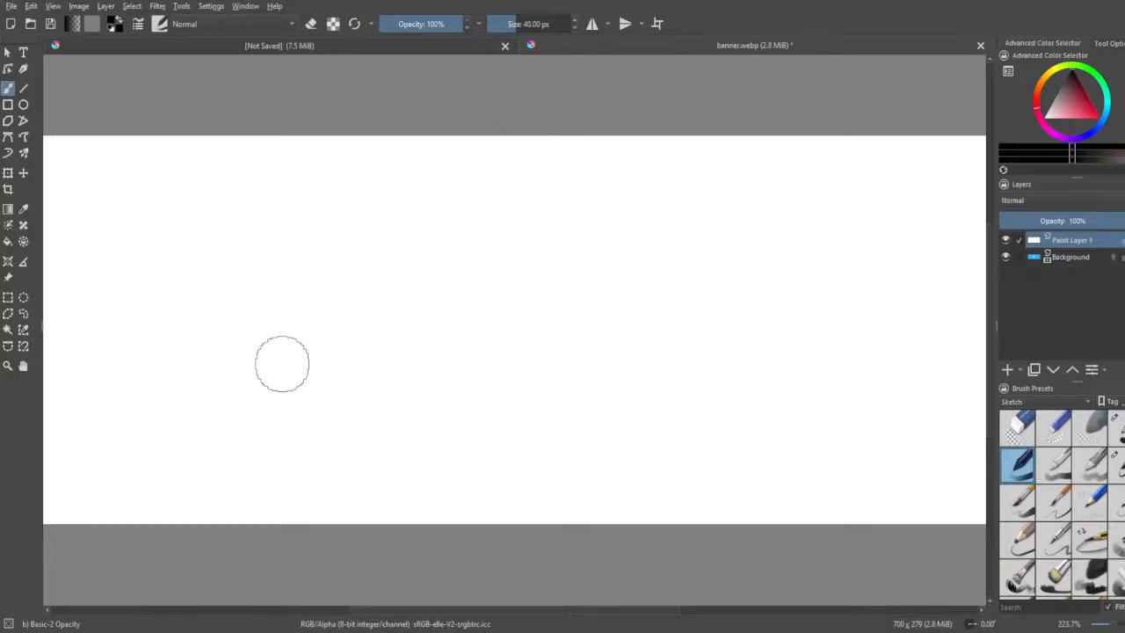
key("Caps_Lock")
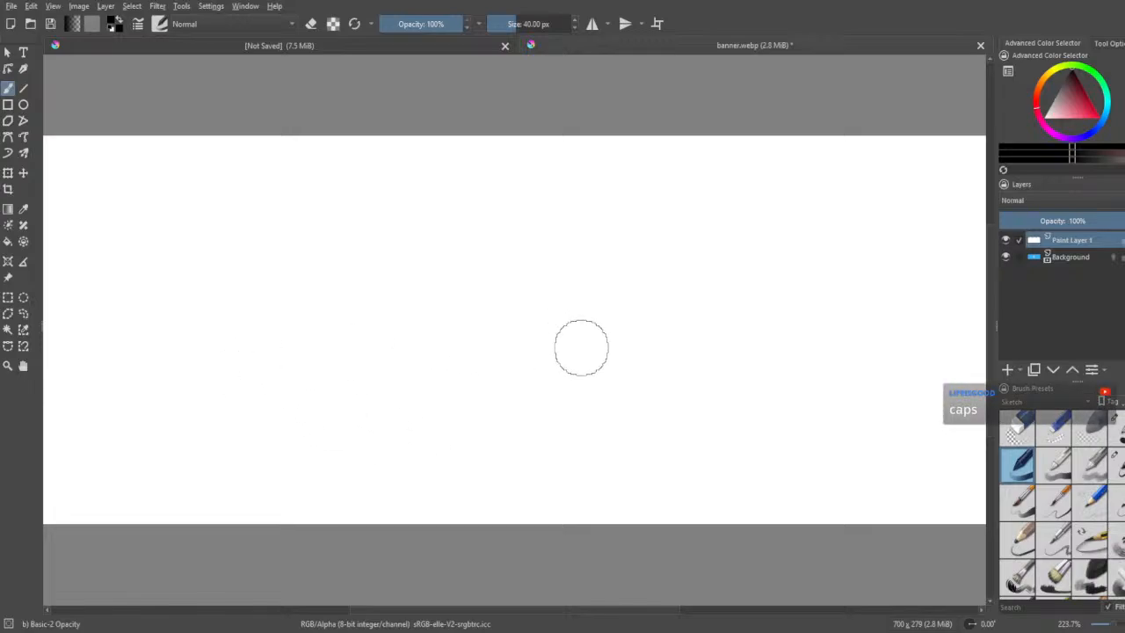
- Try a thick loop and two long wavy strokes above and below it with the 40 px Basic-2 Opacity brush, and undo them
mouse_move(625, 355)
left_mouse_down()
mouse_move(493, 384)
mouse_move(587, 297)
mouse_move(419, 395)
left_mouse_up()
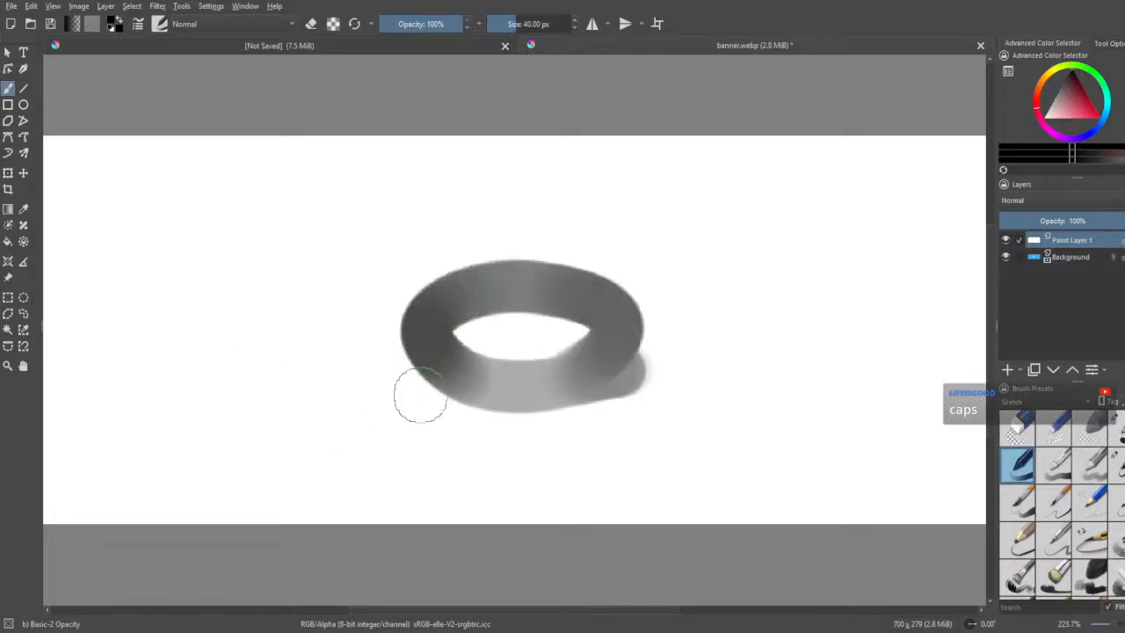
key("s")
key("r")
key("y")
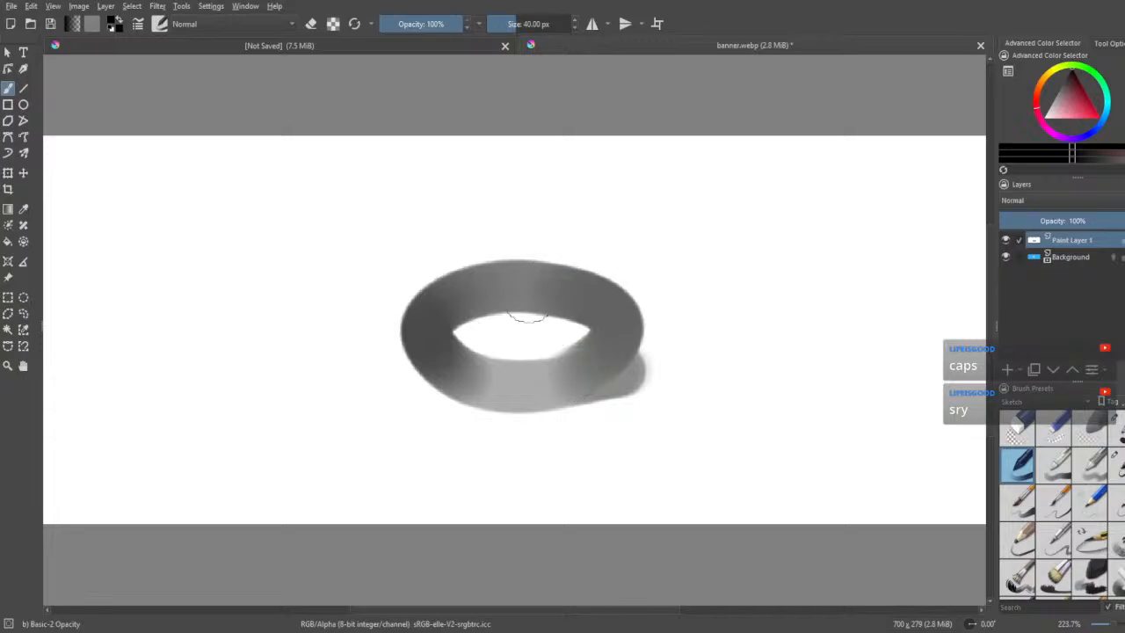
left_click_drag(261, 470, 718, 464)
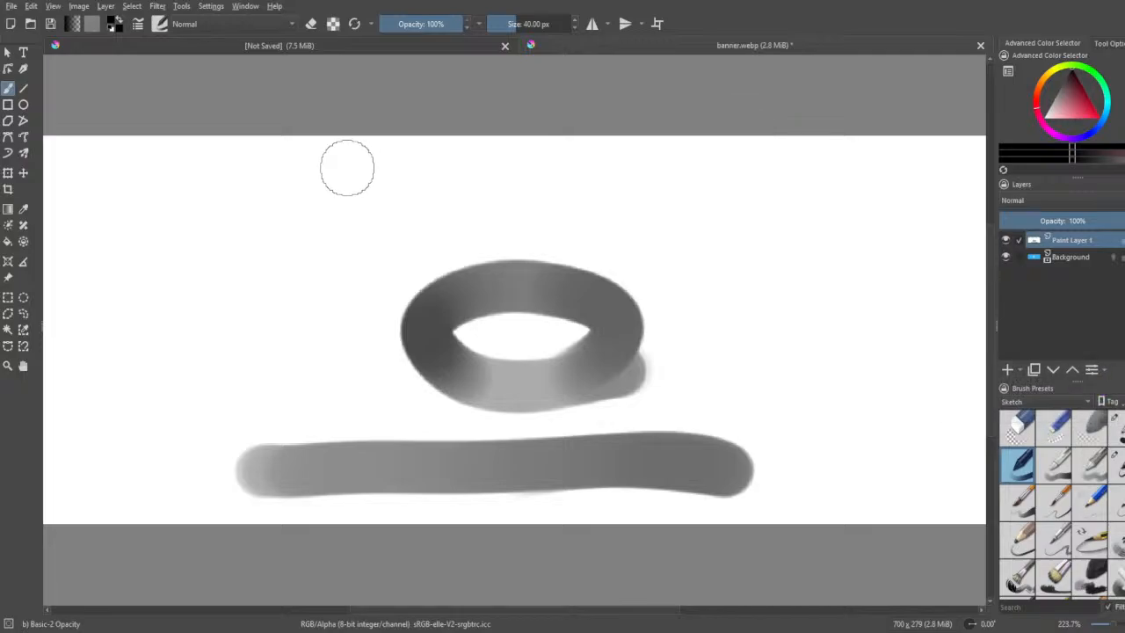
left_click_drag(404, 168, 784, 168)
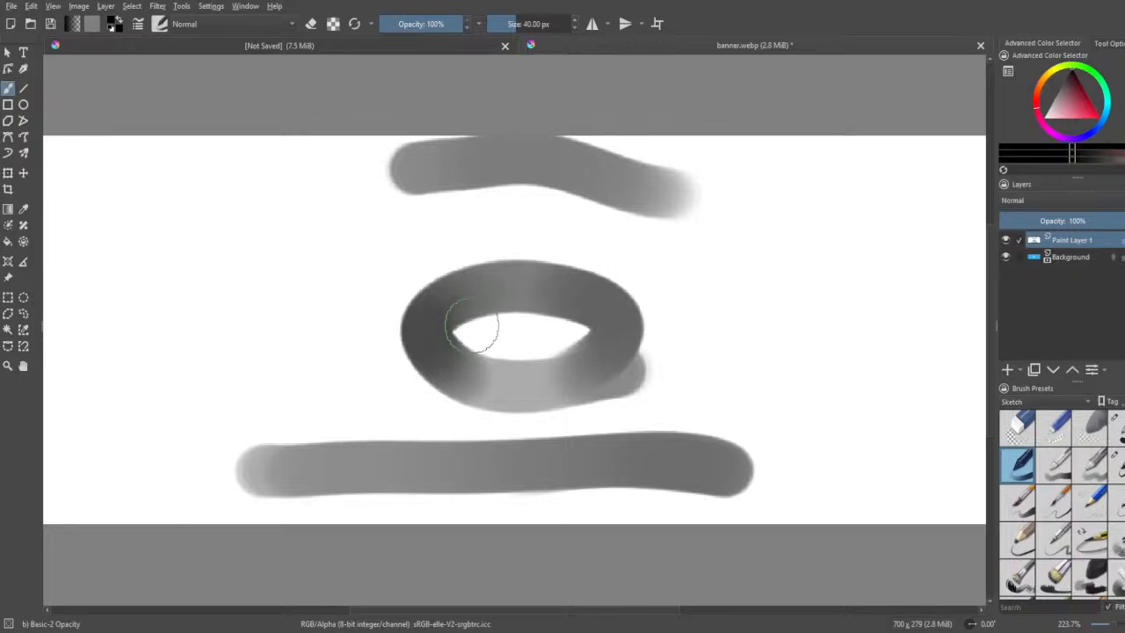
key("ctrl+z")
key("ctrl+z")
key("ctrl+z")
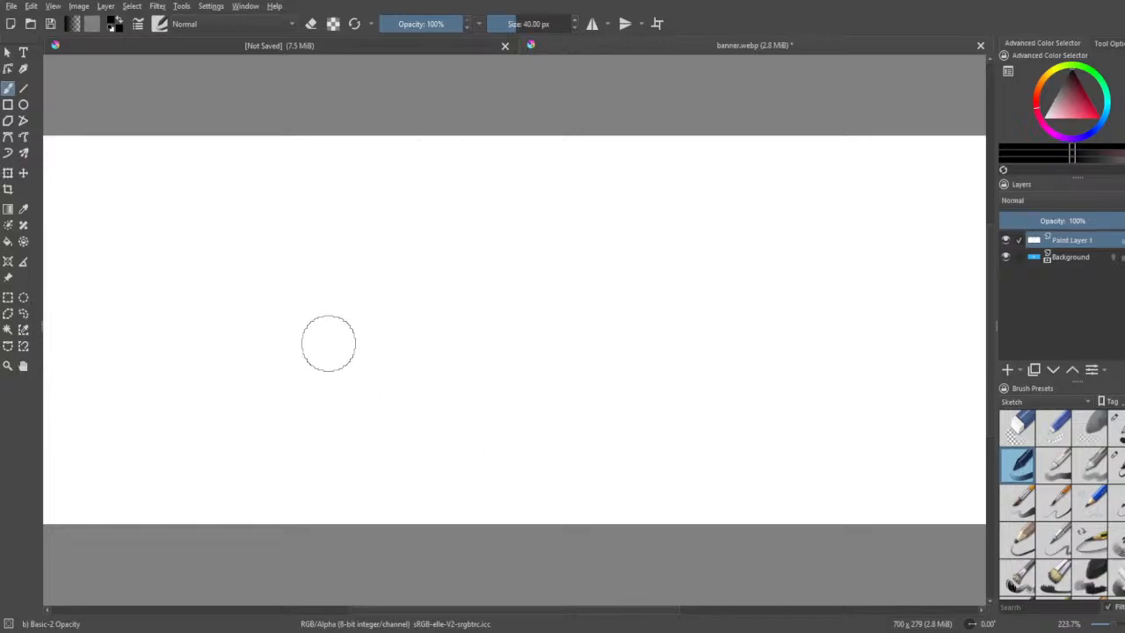
- Try a stack of overlapping horizontal strokes across the middle of the canvas and undo all of them
left_click_drag(325, 346, 736, 347)
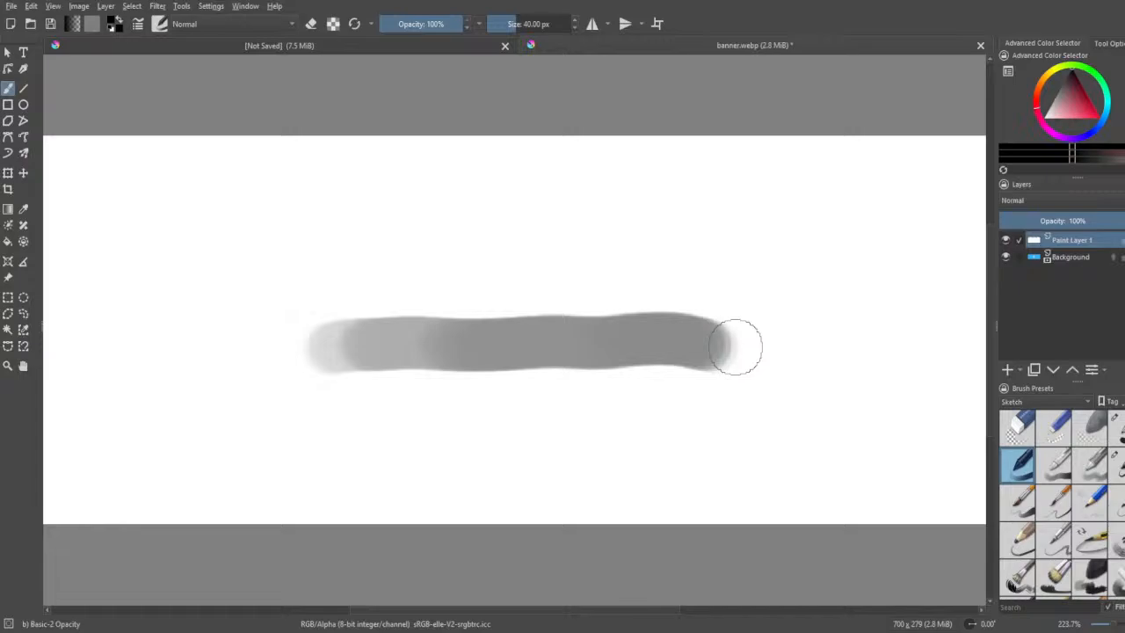
left_click_drag(432, 351, 728, 343)
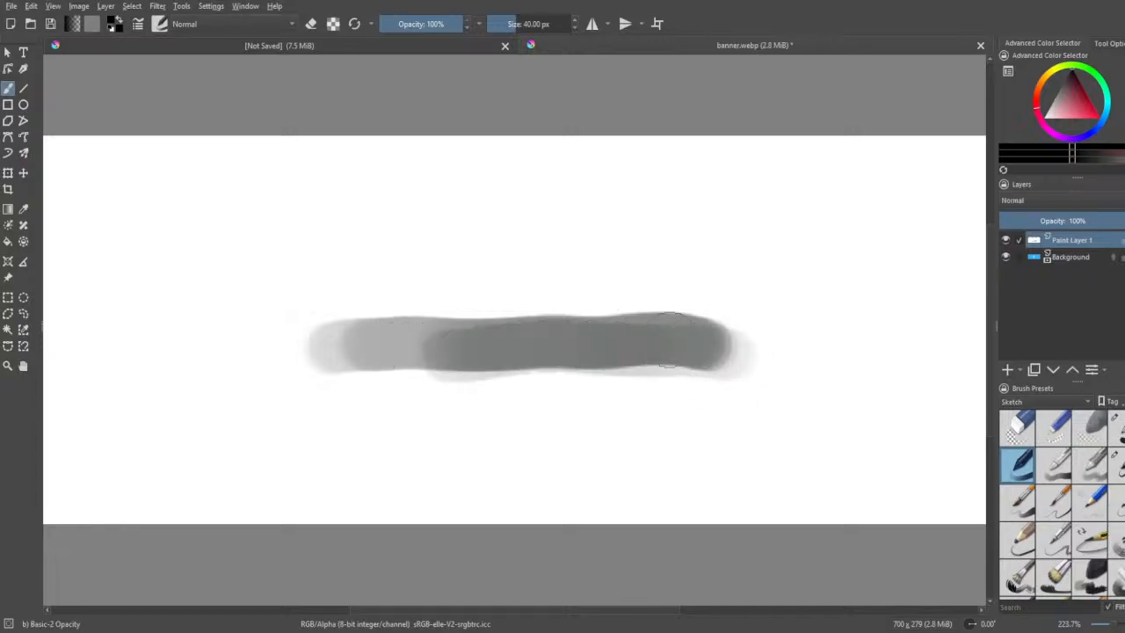
mouse_move(378, 348)
left_mouse_down()
mouse_move(333, 349)
mouse_move(485, 357)
mouse_move(273, 356)
mouse_move(467, 373)
mouse_move(700, 372)
left_mouse_up()
mouse_move(395, 391)
left_mouse_down()
mouse_move(597, 379)
mouse_move(729, 364)
left_mouse_up()
mouse_move(294, 369)
left_mouse_down()
mouse_move(381, 385)
mouse_move(339, 387)
mouse_move(547, 380)
mouse_move(677, 361)
mouse_move(712, 327)
mouse_move(761, 329)
mouse_move(757, 359)
mouse_move(775, 376)
mouse_move(832, 334)
left_mouse_up()
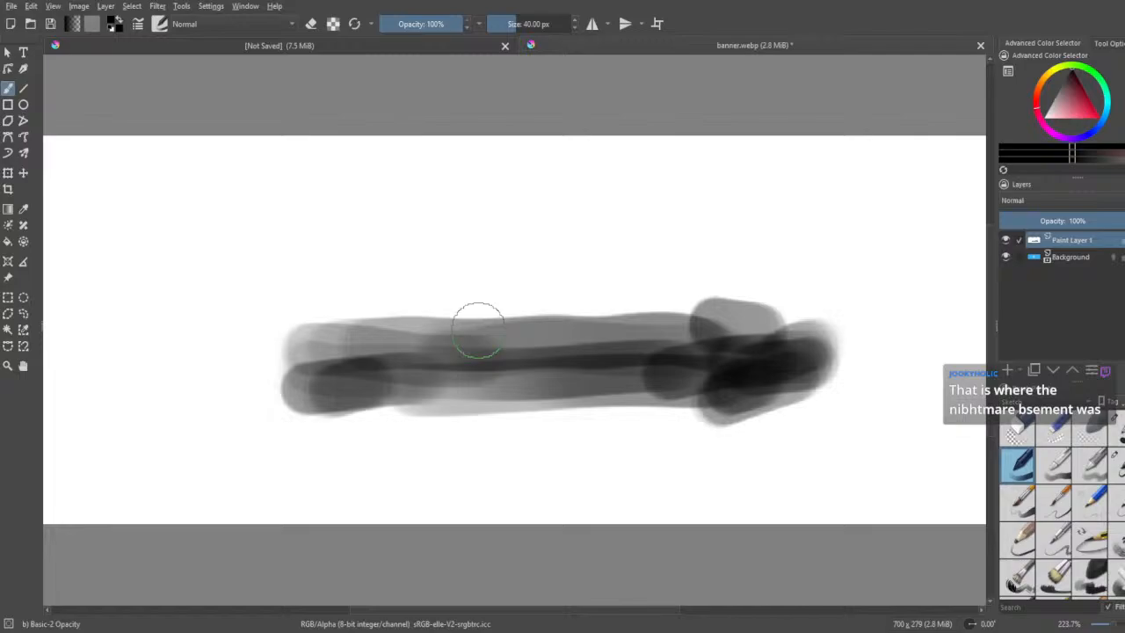
key("ctrl+z")
key("ctrl+z")
key("ctrl+z")
key("ctrl+z")
key("ctrl+z")
key("ctrl+z")
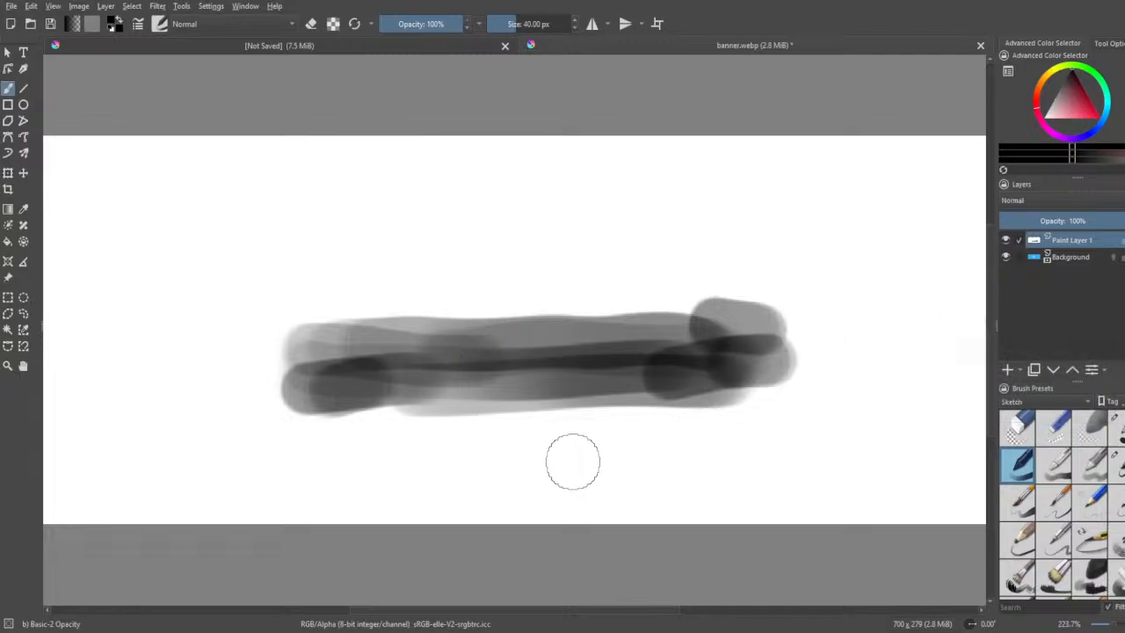
key("ctrl+z")
key("ctrl+z")
key("ctrl+z")
key("ctrl+z")
key("ctrl+z")
key("ctrl+z")
key("ctrl+z")
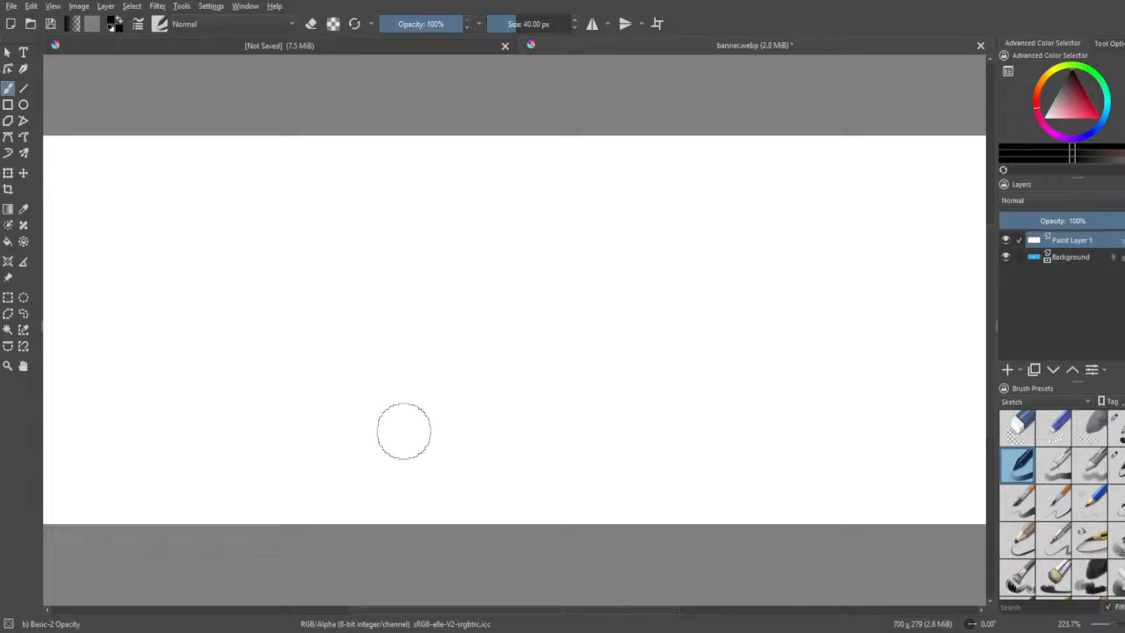
- Paint a thick, dark horizontal bar low on the canvas and a rounded grey blob beyond its left end
left_click(384, 431)
mouse_move(384, 432)
left_mouse_down()
mouse_move(521, 417)
mouse_move(340, 442)
mouse_move(610, 422)
mouse_move(577, 425)
mouse_move(747, 431)
left_mouse_up()
mouse_move(220, 375)
left_mouse_down()
mouse_move(224, 424)
mouse_move(261, 394)
mouse_move(244, 362)
left_mouse_up()
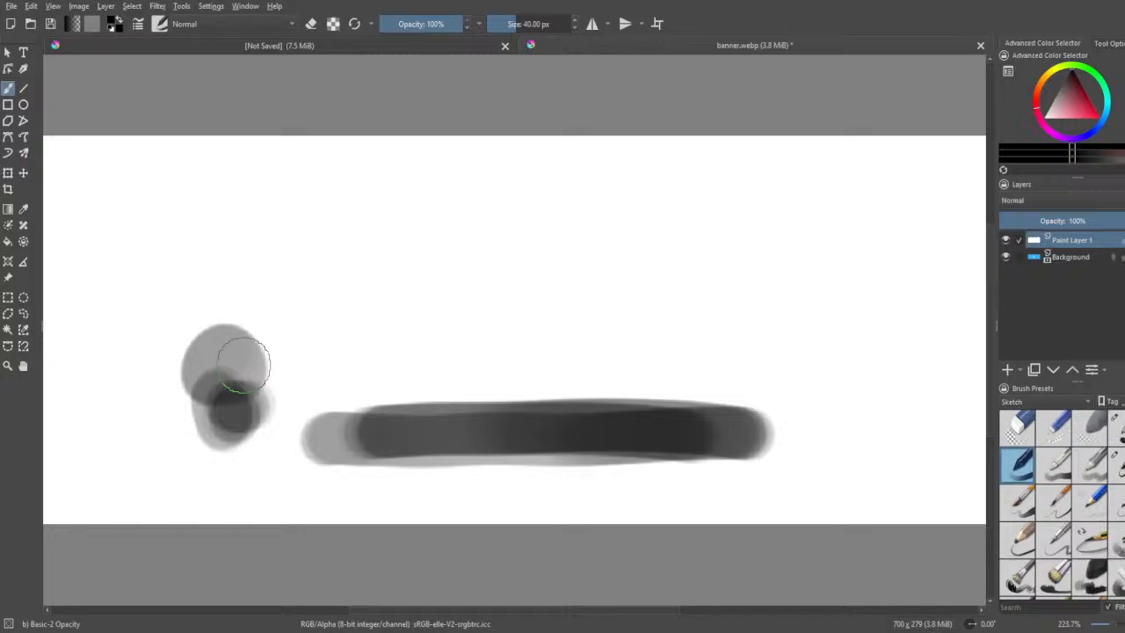
- Set the brush size to 5.83 px and sketch dark lines over the blob, with an arrow pointing right from it
left_click_drag(526, 24, 498, 24)
mouse_move(266, 375)
left_mouse_down()
mouse_move(252, 394)
mouse_move(207, 406)
mouse_move(230, 397)
mouse_move(225, 430)
mouse_move(298, 381)
mouse_move(309, 391)
left_mouse_up()
mouse_move(233, 421)
left_mouse_down()
mouse_move(402, 381)
mouse_move(369, 350)
mouse_move(395, 382)
mouse_move(357, 408)
left_mouse_up()
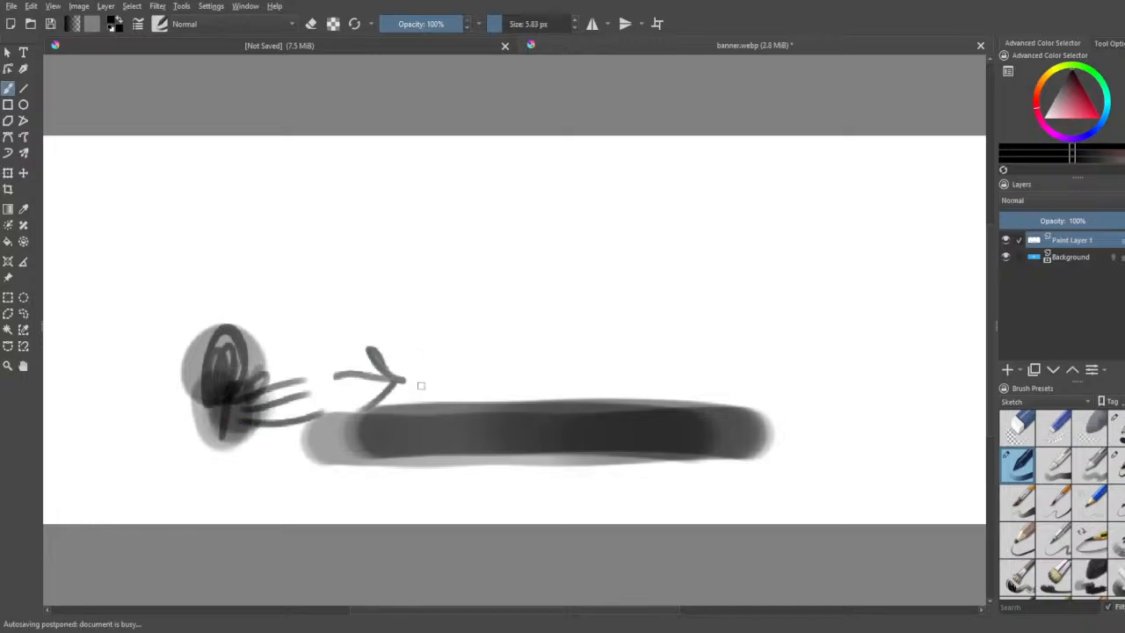
- Sketch two tall figures with scribbled round heads above the bar, just right of the arrow
left_click_drag(419, 396, 425, 268)
mouse_move(474, 386)
left_mouse_down()
mouse_move(448, 272)
mouse_move(492, 234)
left_mouse_up()
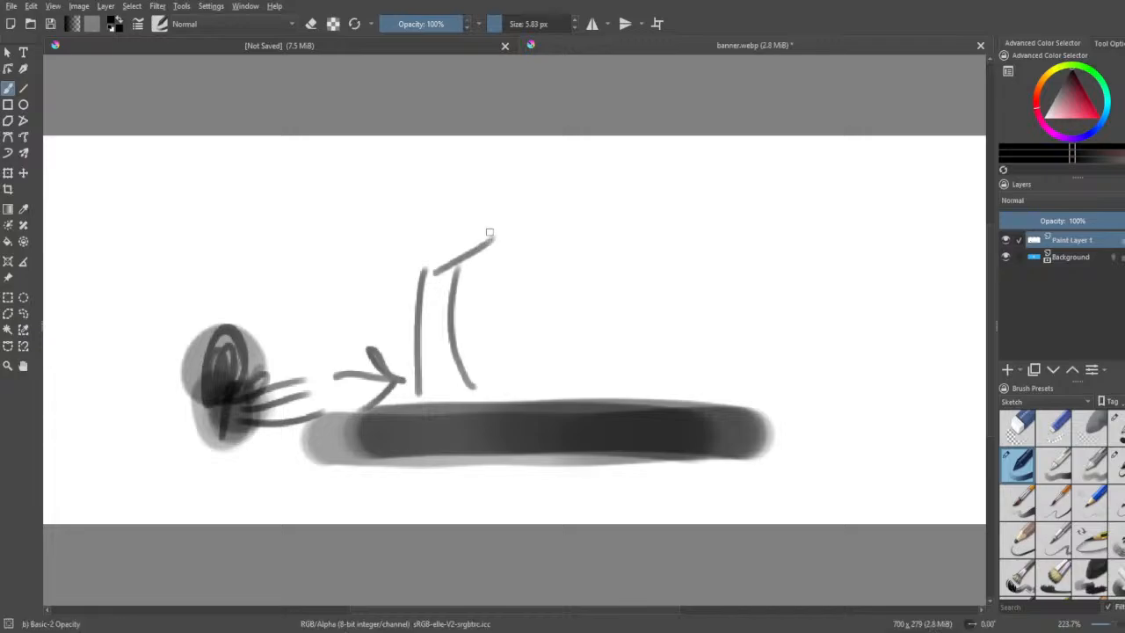
mouse_move(435, 272)
left_mouse_down()
mouse_move(400, 237)
mouse_move(408, 223)
mouse_move(458, 234)
mouse_move(455, 264)
left_mouse_up()
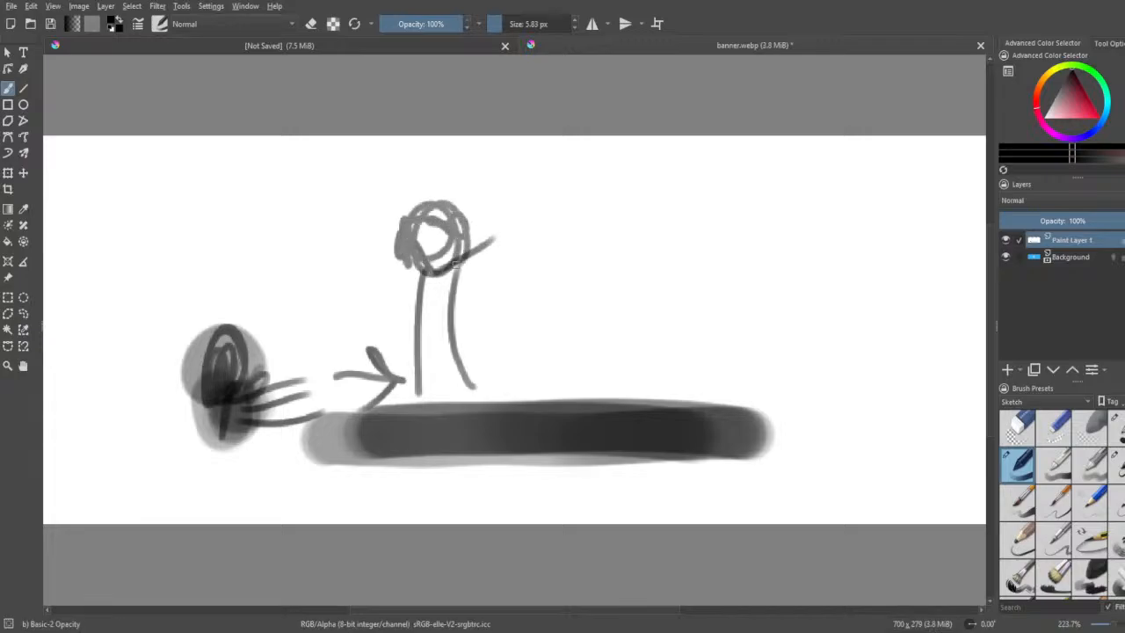
mouse_move(511, 376)
left_mouse_down()
mouse_move(514, 264)
mouse_move(549, 263)
mouse_move(553, 237)
left_mouse_up()
mouse_move(529, 376)
left_mouse_down()
mouse_move(526, 279)
mouse_move(533, 383)
left_mouse_up()
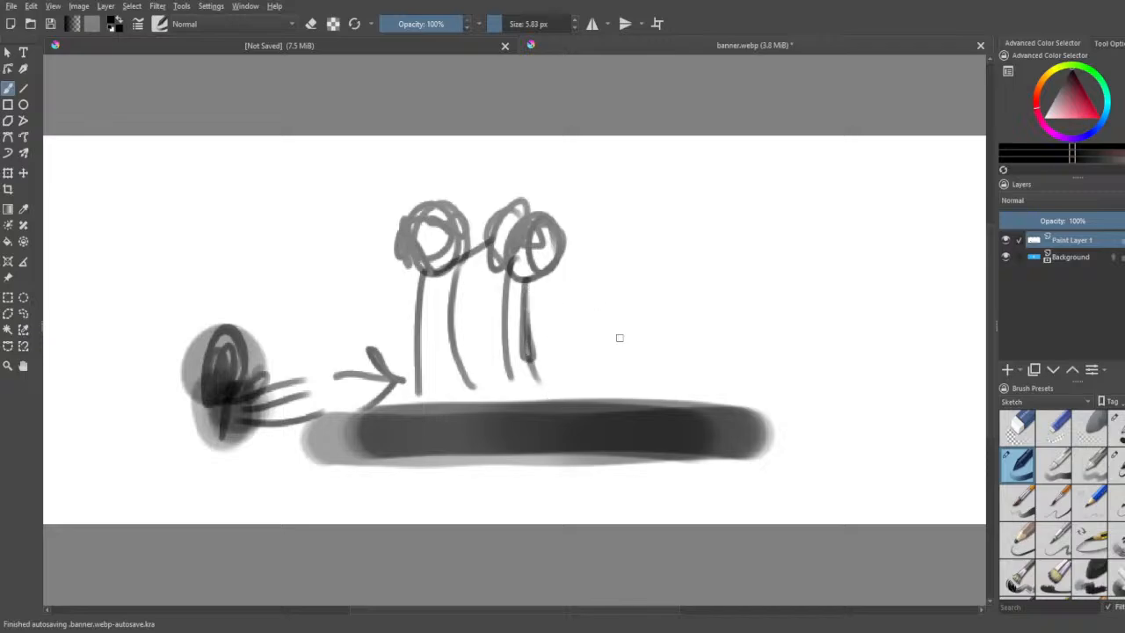
- Sketch a third and a fourth figure with oval heads and thin bodies above the right half of the bar
mouse_move(589, 291)
left_mouse_down()
mouse_move(611, 386)
mouse_move(600, 352)
left_mouse_up()
mouse_move(579, 289)
left_mouse_down()
mouse_move(591, 212)
mouse_move(606, 274)
left_mouse_up()
mouse_move(615, 220)
left_mouse_down()
mouse_move(611, 264)
mouse_move(625, 228)
left_mouse_up()
left_click_drag(666, 404, 682, 307)
left_click_drag(689, 279, 703, 395)
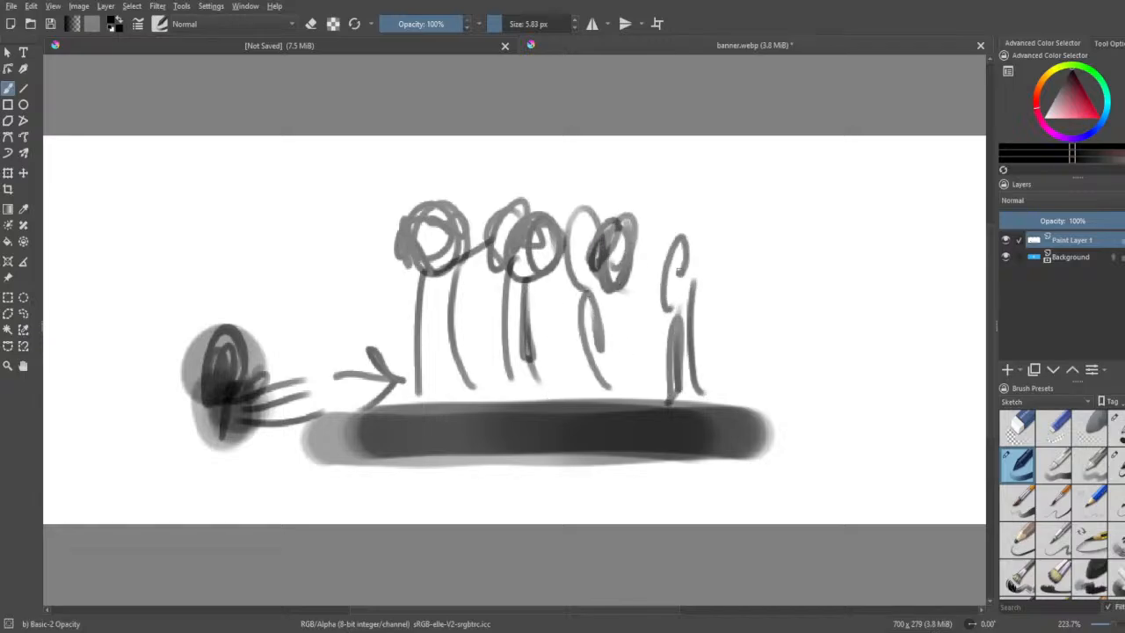
left_click_drag(668, 313, 701, 285)
- Mark the bodies of the first three figures with a Z, an e and a small loop, and darken the fourth body
mouse_move(423, 297)
left_mouse_down()
mouse_move(425, 339)
mouse_move(490, 350)
mouse_move(564, 305)
mouse_move(572, 331)
mouse_move(608, 323)
left_mouse_up()
left_click_drag(675, 372, 681, 299)
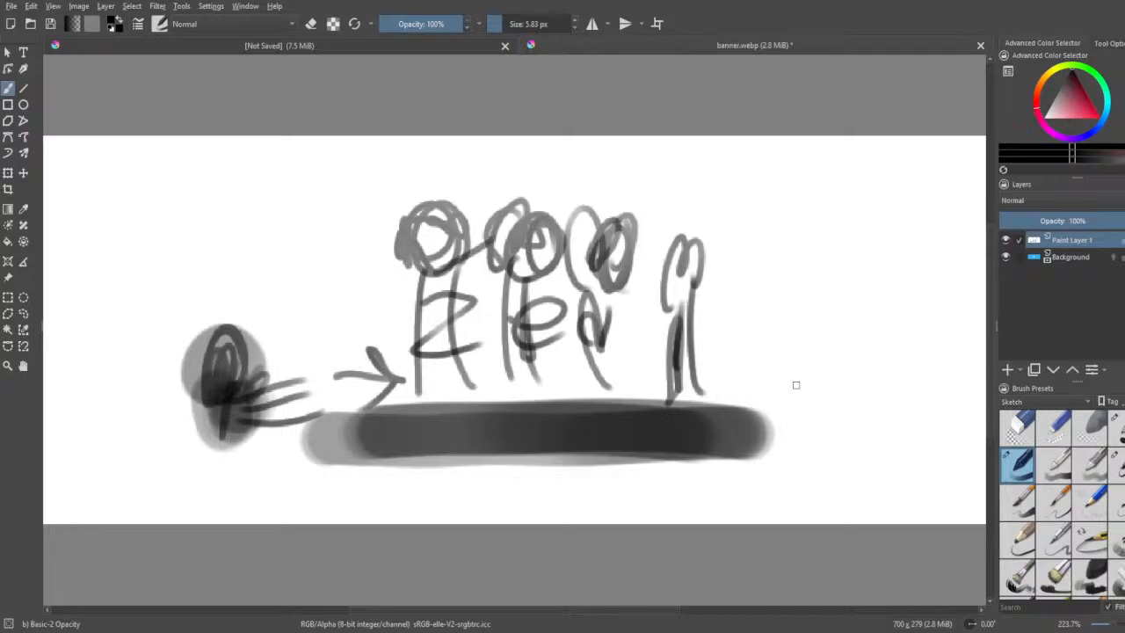
- Draw a tall open arch right of the figures and trace a rough second outline around it
mouse_move(796, 384)
left_mouse_down()
mouse_move(810, 220)
mouse_move(892, 404)
left_mouse_up()
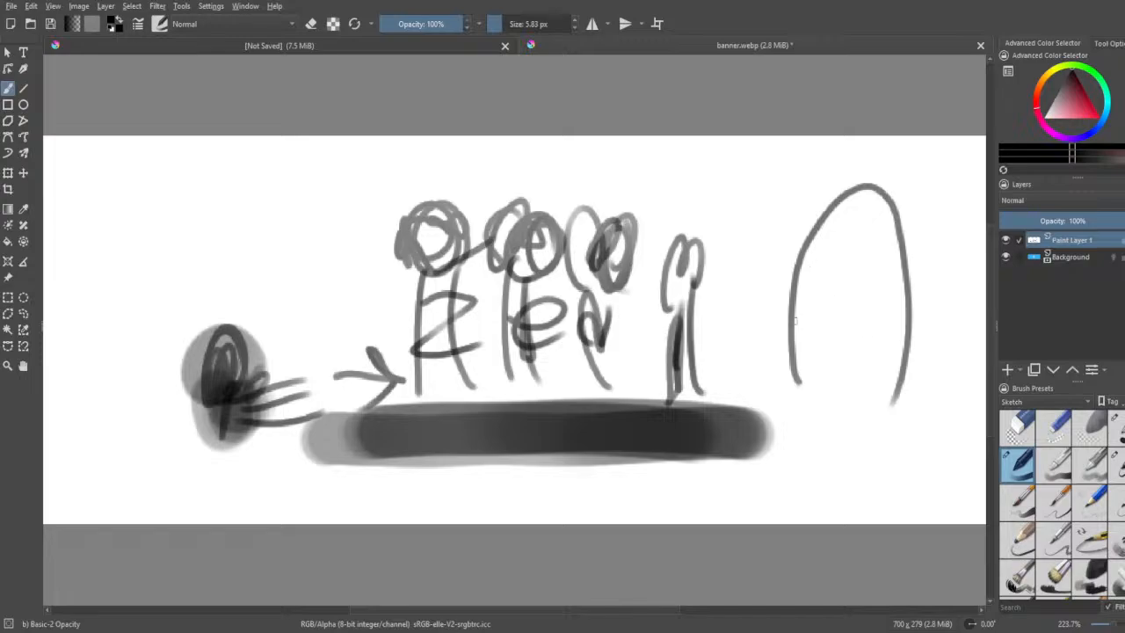
mouse_move(789, 313)
left_mouse_down()
mouse_move(778, 290)
mouse_move(791, 253)
mouse_move(863, 184)
mouse_move(919, 365)
mouse_move(896, 387)
left_mouse_up()
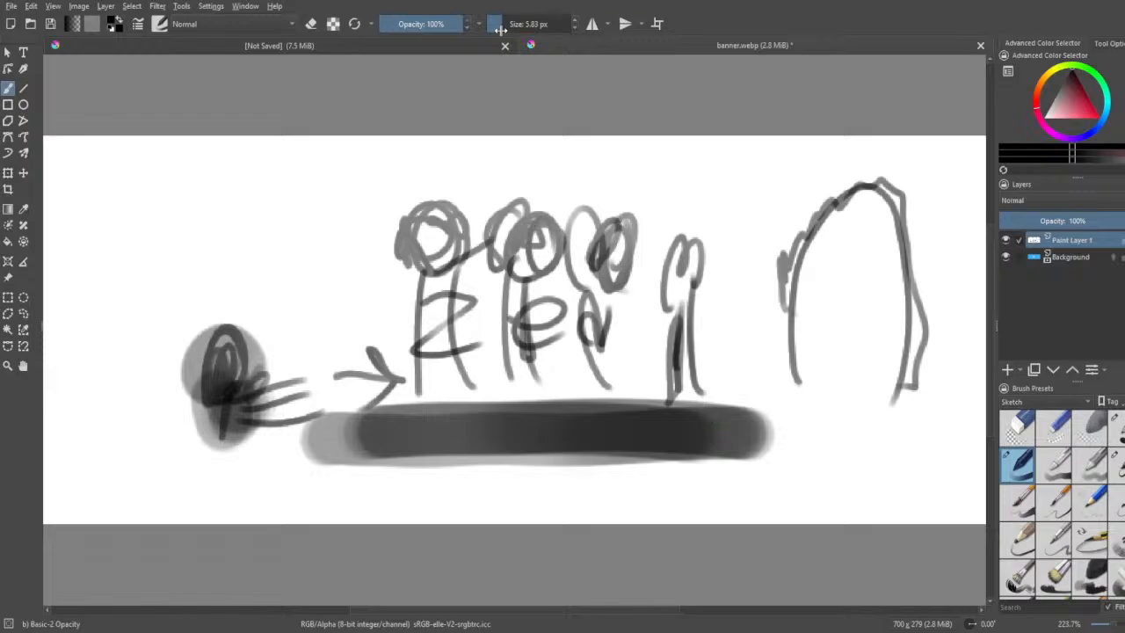
- Extend the dark bar up to the arch's base with a 43.82 px stroke, and reduce the brush size to 1.03 px
left_click_drag(502, 28, 515, 27)
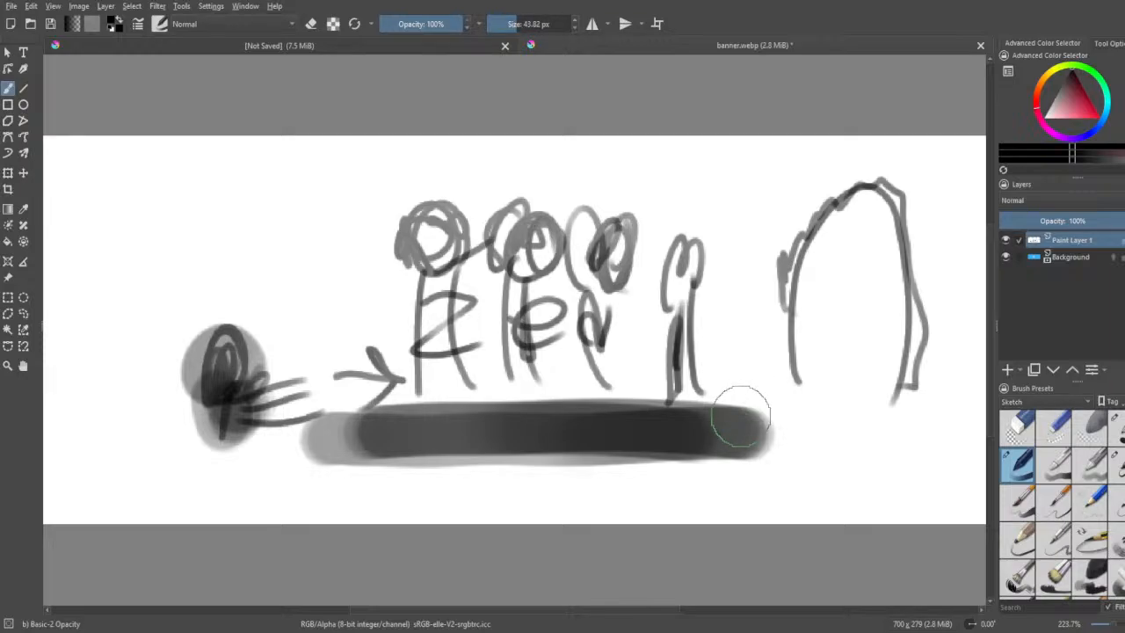
left_click_drag(736, 414, 724, 439)
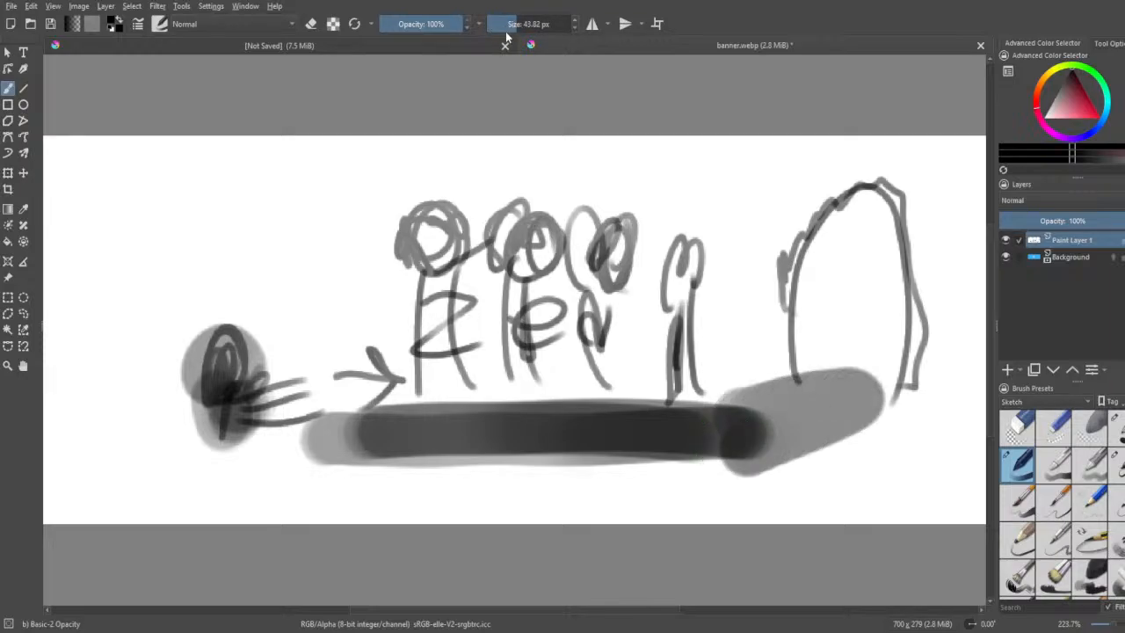
left_click_drag(493, 29, 486, 27)
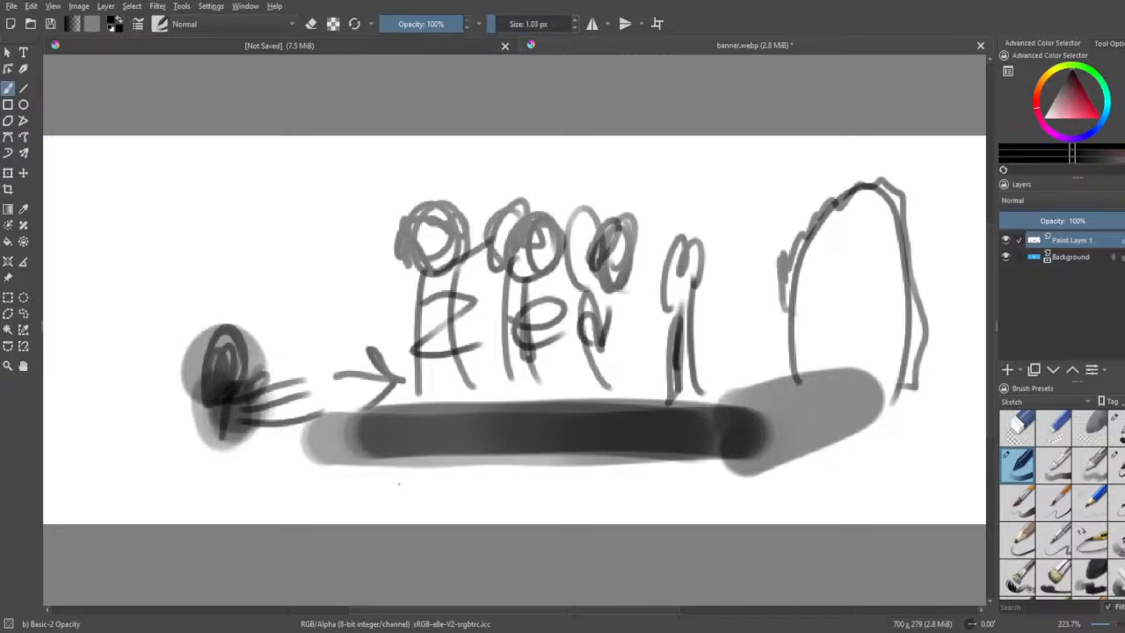
- Choose the Charcoal Rock Soft preset and paint layered rough texture beneath the dark bar at 85 px
left_click(1087, 562)
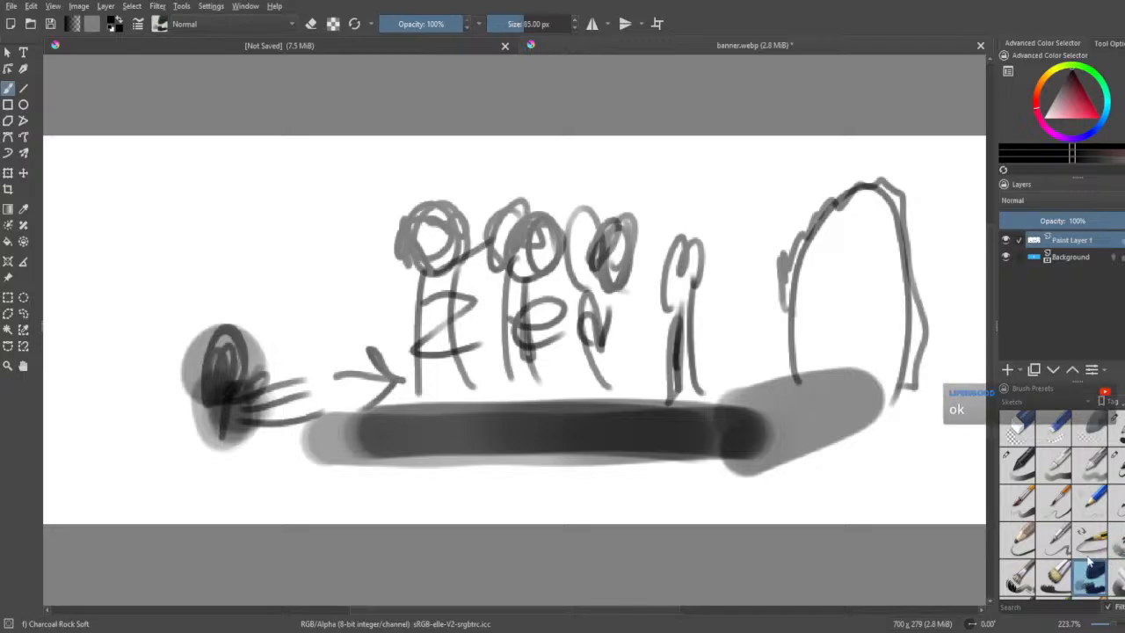
mouse_move(378, 501)
left_mouse_down()
mouse_move(466, 501)
mouse_move(355, 511)
left_mouse_up()
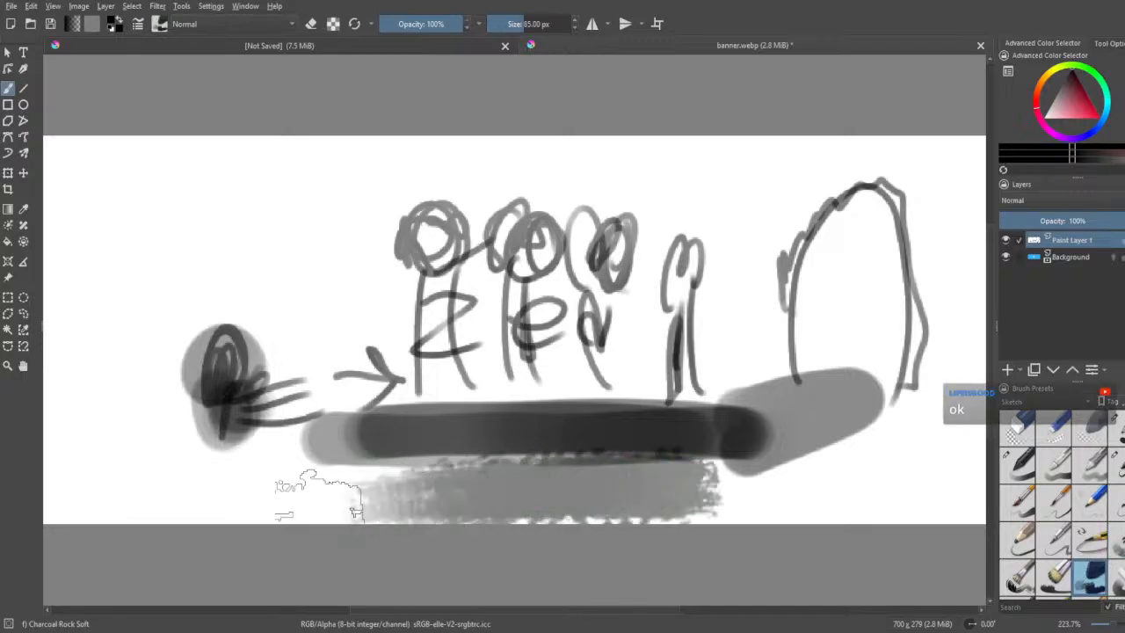
left_click_drag(264, 511, 738, 508)
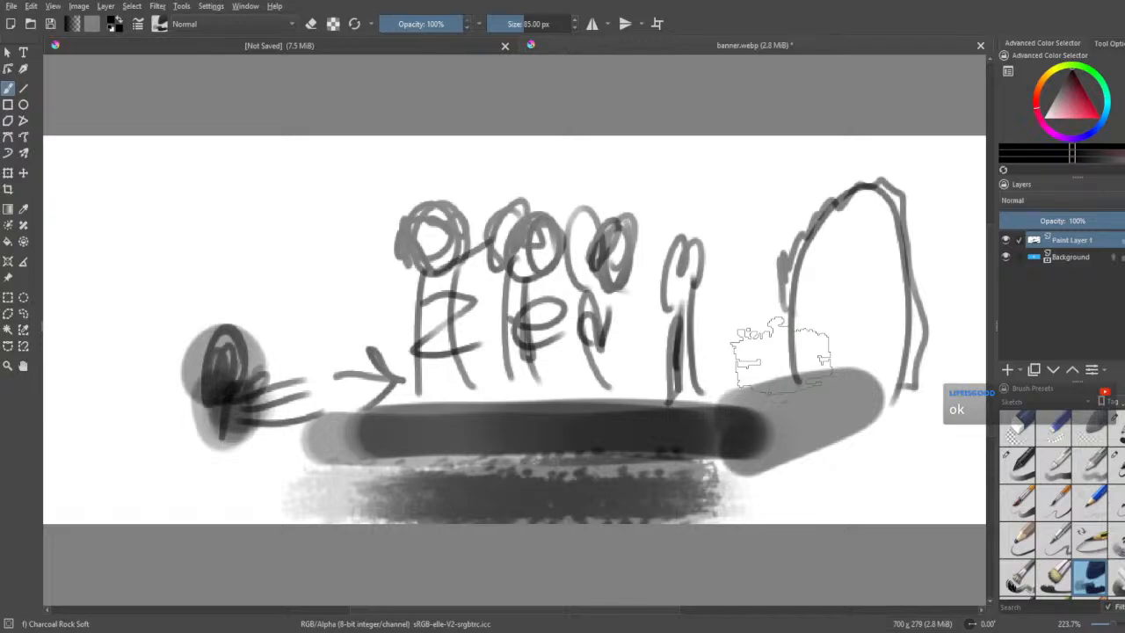
- Try an 85 px charcoal column down the canvas's left edge, undo it, and repaint it at 36.25 px
mouse_move(141, 492)
left_mouse_down()
mouse_move(78, 259)
mouse_move(98, 475)
left_mouse_up()
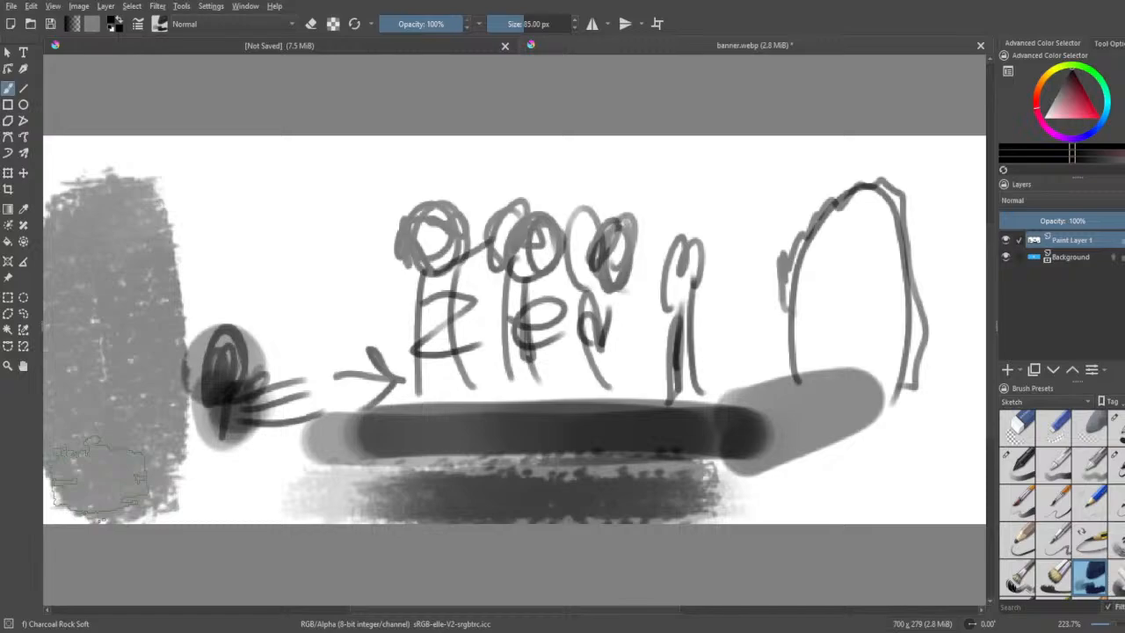
key("ctrl+z")
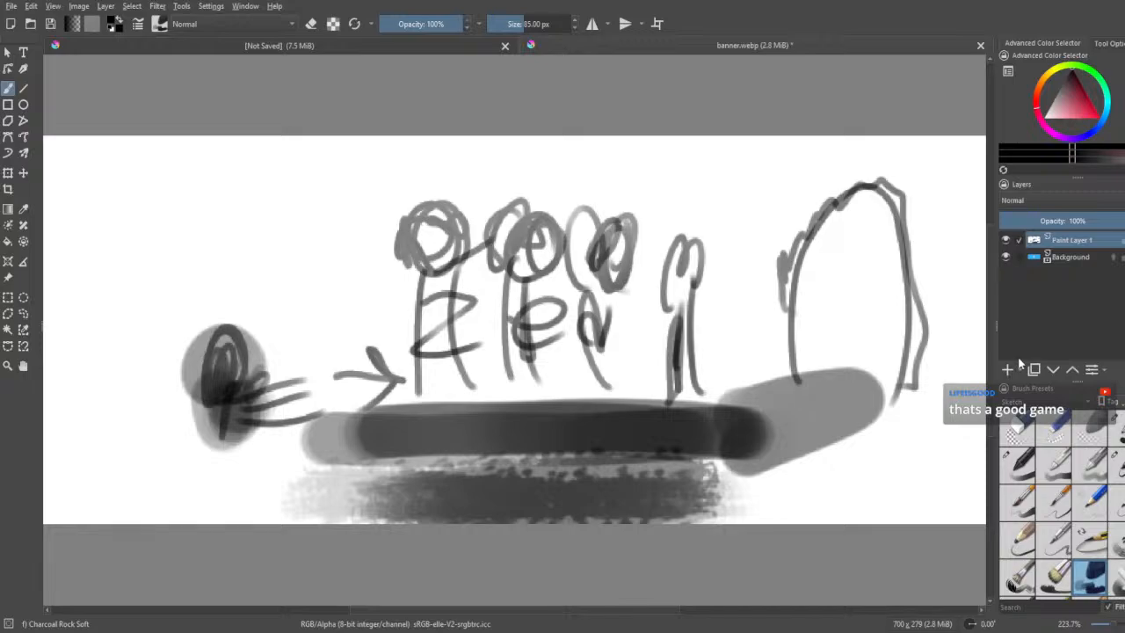
left_click(515, 27)
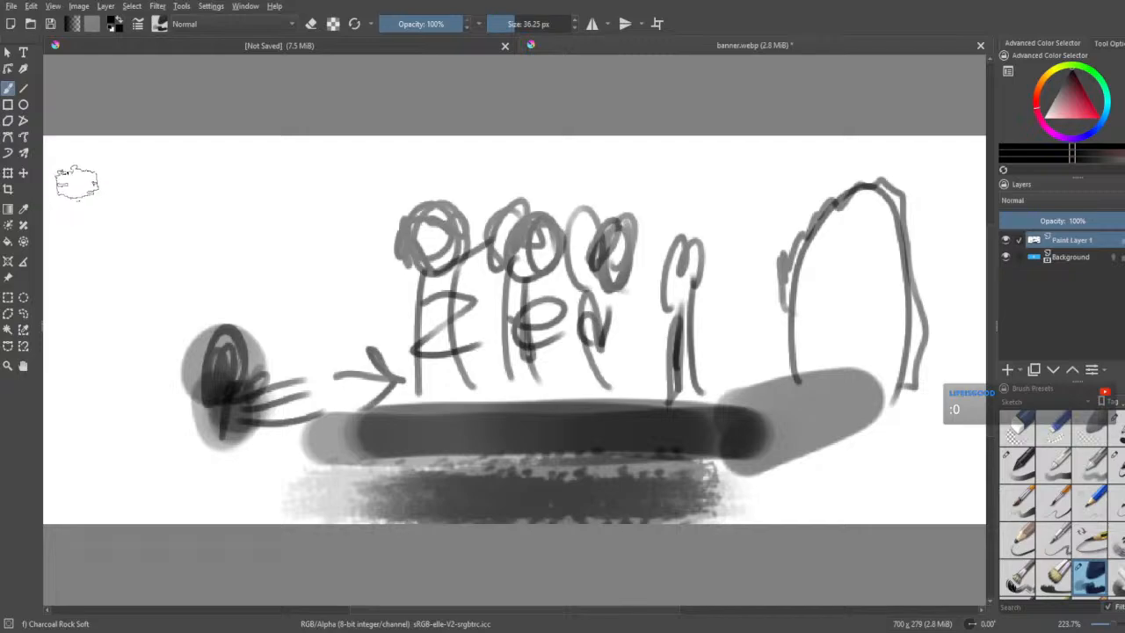
mouse_move(70, 250)
left_mouse_down()
mouse_move(98, 444)
mouse_move(111, 400)
mouse_move(109, 166)
mouse_move(103, 429)
mouse_move(72, 231)
mouse_move(103, 362)
mouse_move(77, 322)
mouse_move(114, 281)
mouse_move(112, 416)
mouse_move(140, 211)
mouse_move(140, 475)
mouse_move(147, 189)
mouse_move(153, 477)
mouse_move(127, 450)
mouse_move(80, 205)
mouse_move(120, 431)
mouse_move(74, 380)
left_mouse_up()
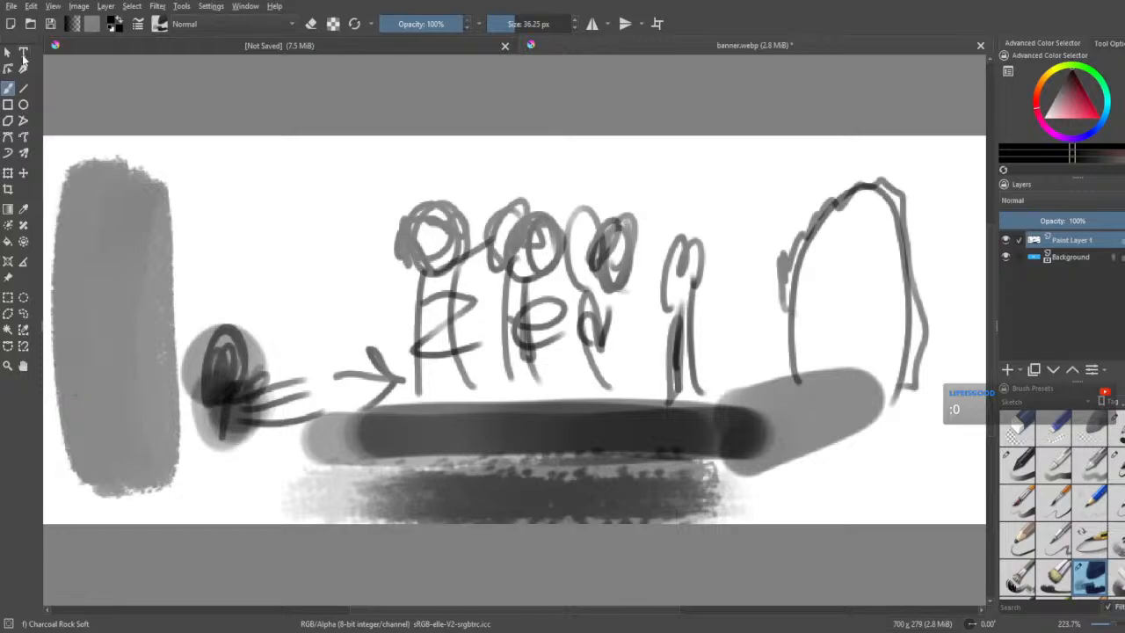
- Choose the Basic-5 Size preset at 13.39 px and sketch four rows of a small circle followed by a squiggle on the grey column
left_click(1117, 452)
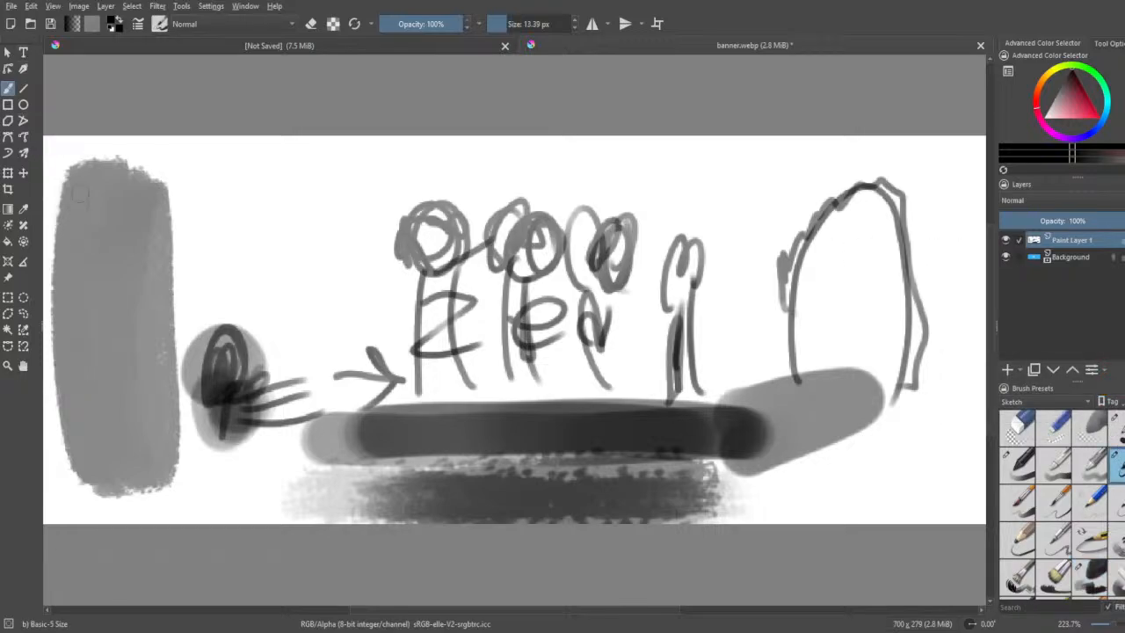
mouse_move(79, 226)
left_mouse_down()
mouse_move(76, 237)
mouse_move(147, 228)
left_mouse_up()
mouse_move(79, 258)
left_mouse_down()
mouse_move(107, 276)
mouse_move(156, 272)
left_mouse_up()
left_click_drag(69, 285, 77, 267)
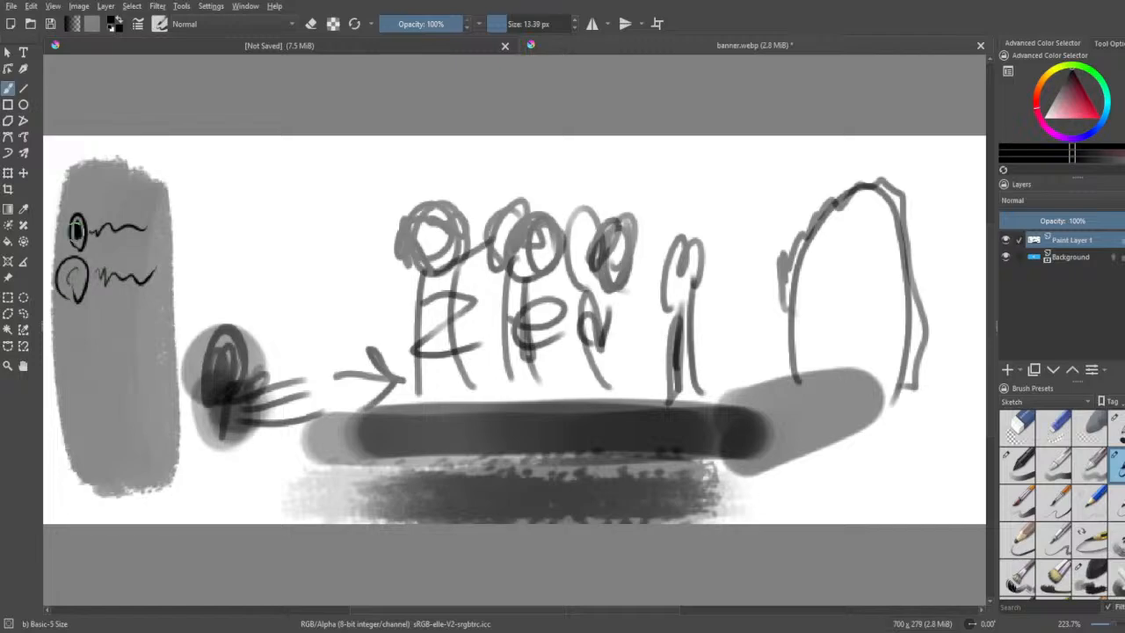
mouse_move(72, 339)
left_mouse_down()
mouse_move(106, 358)
mouse_move(149, 329)
left_mouse_up()
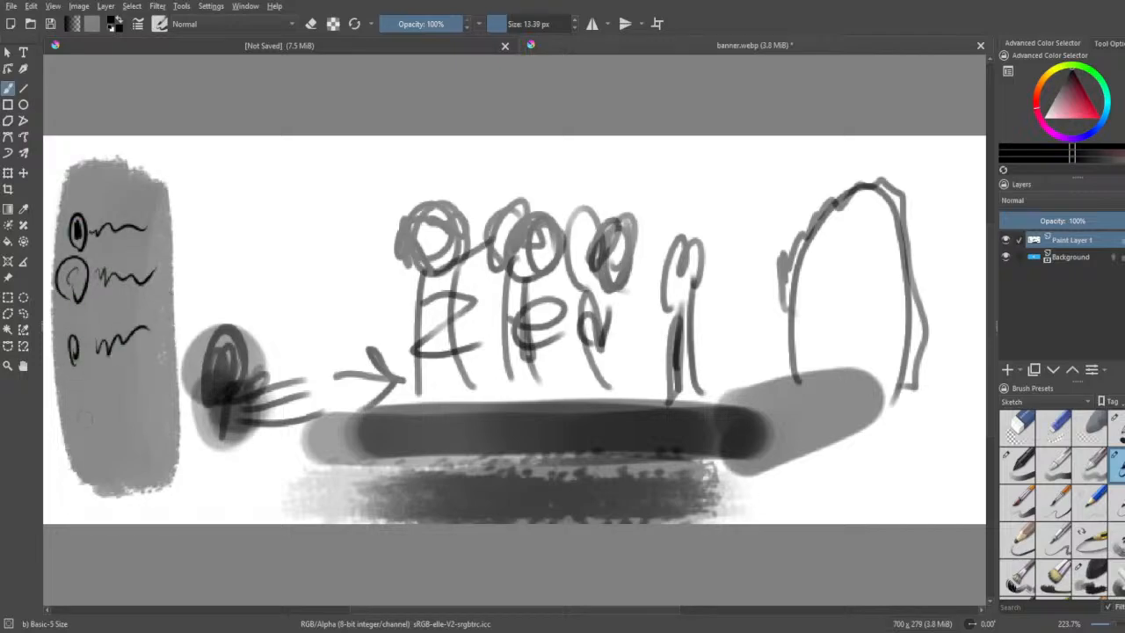
mouse_move(81, 436)
left_mouse_down()
mouse_move(75, 408)
mouse_move(86, 428)
mouse_move(104, 409)
mouse_move(163, 406)
left_mouse_up()
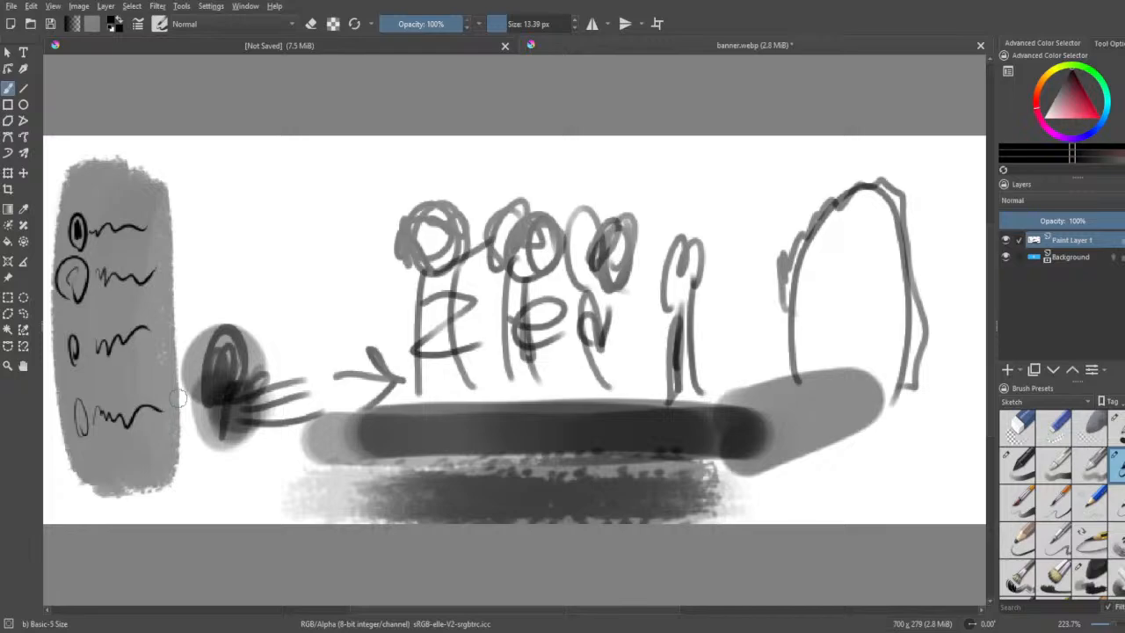
- Sketch a wide oval around the charcoal texture beneath the dark bar and hand-letter a one-word title inside it at 13.39 px
mouse_move(347, 470)
left_mouse_down()
mouse_move(503, 461)
mouse_move(690, 488)
mouse_move(278, 502)
mouse_move(552, 467)
left_mouse_up()
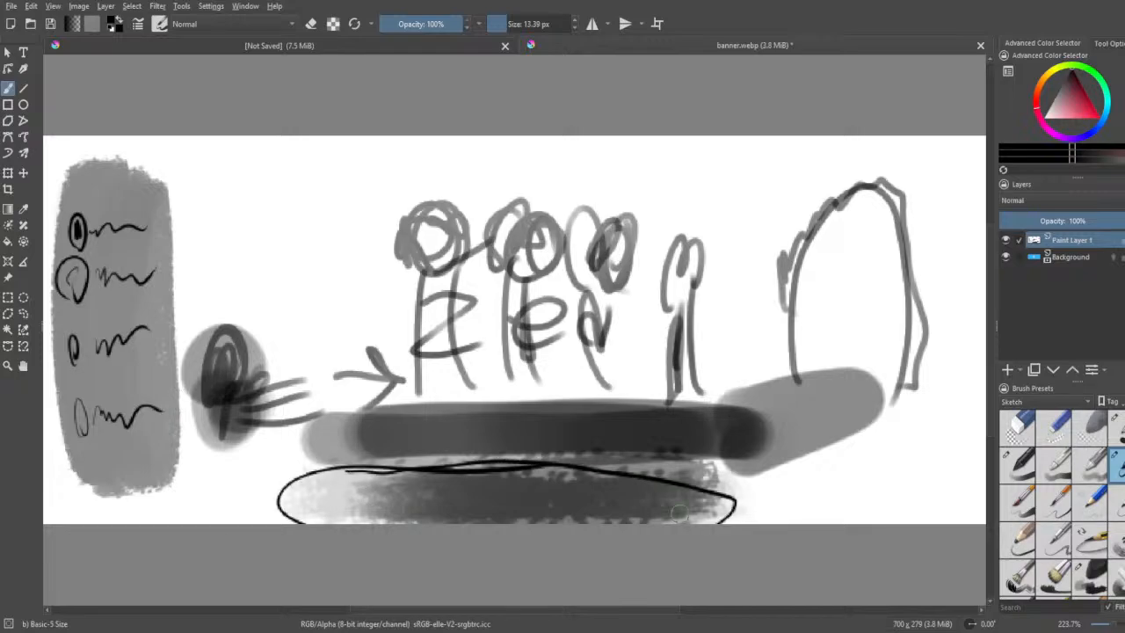
left_click_drag(352, 475, 345, 520)
mouse_move(403, 489)
left_mouse_down()
mouse_move(405, 506)
mouse_move(443, 508)
mouse_move(533, 483)
mouse_move(608, 499)
mouse_move(615, 520)
left_mouse_up()
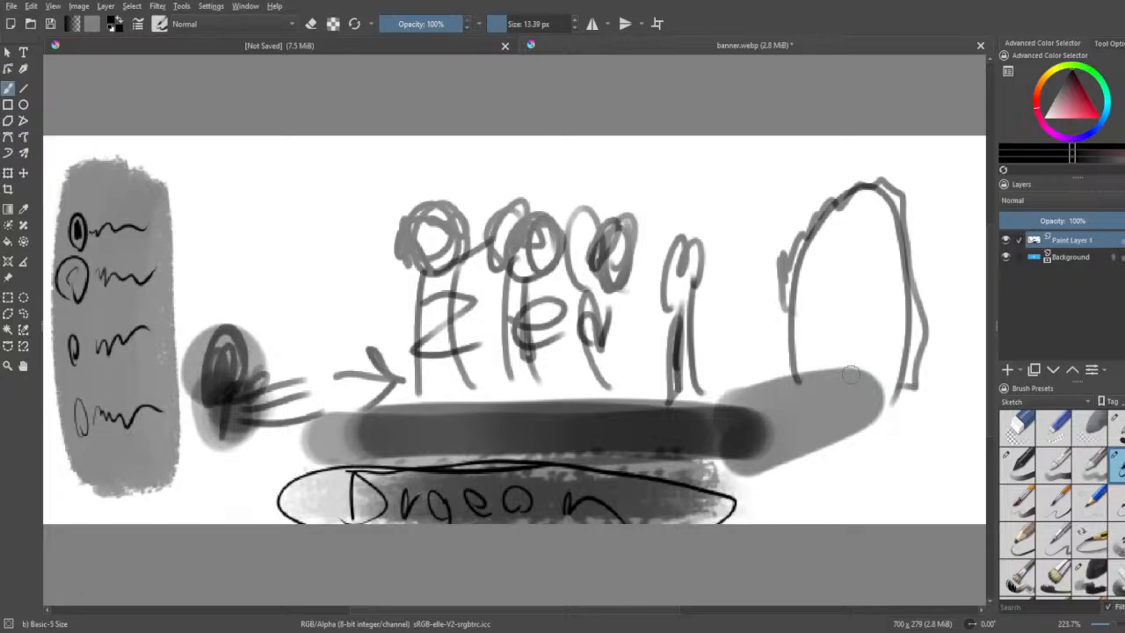
- Sketch loopy-topped tree shapes with long trunks before the row of figures and two more trunks just beside the arch
mouse_move(299, 312)
left_mouse_down()
mouse_move(272, 187)
mouse_move(304, 318)
left_mouse_up()
left_click_drag(323, 188, 345, 286)
mouse_move(272, 210)
left_mouse_down()
mouse_move(344, 163)
mouse_move(376, 303)
left_mouse_up()
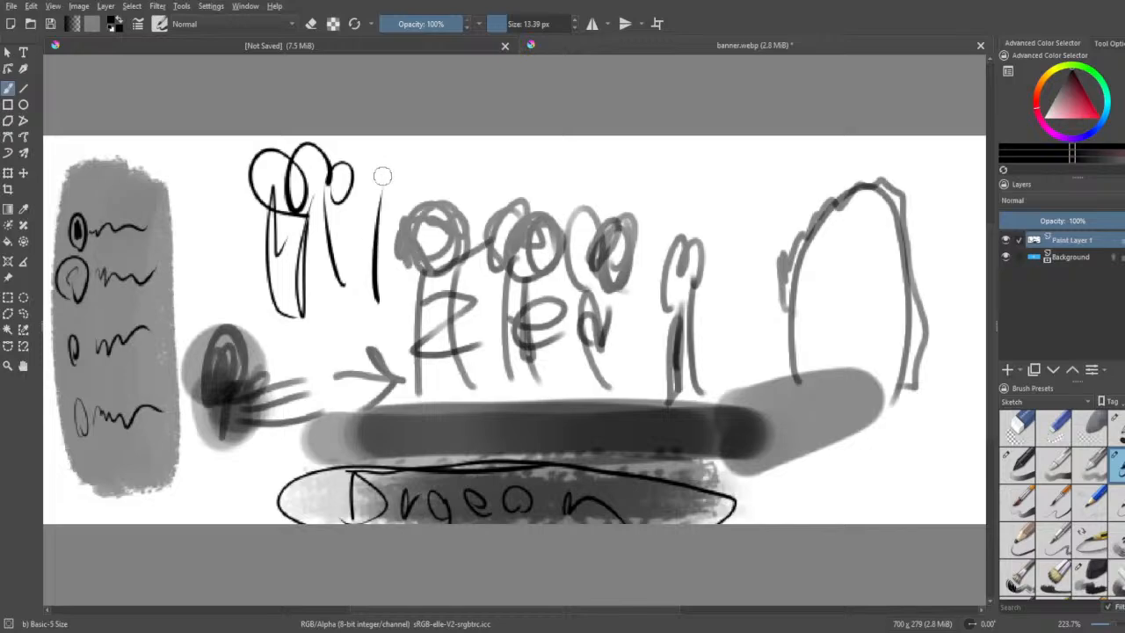
mouse_move(374, 203)
left_mouse_down()
mouse_move(359, 145)
mouse_move(420, 150)
left_mouse_up()
mouse_move(413, 189)
left_mouse_down()
mouse_move(443, 167)
mouse_move(439, 314)
left_mouse_up()
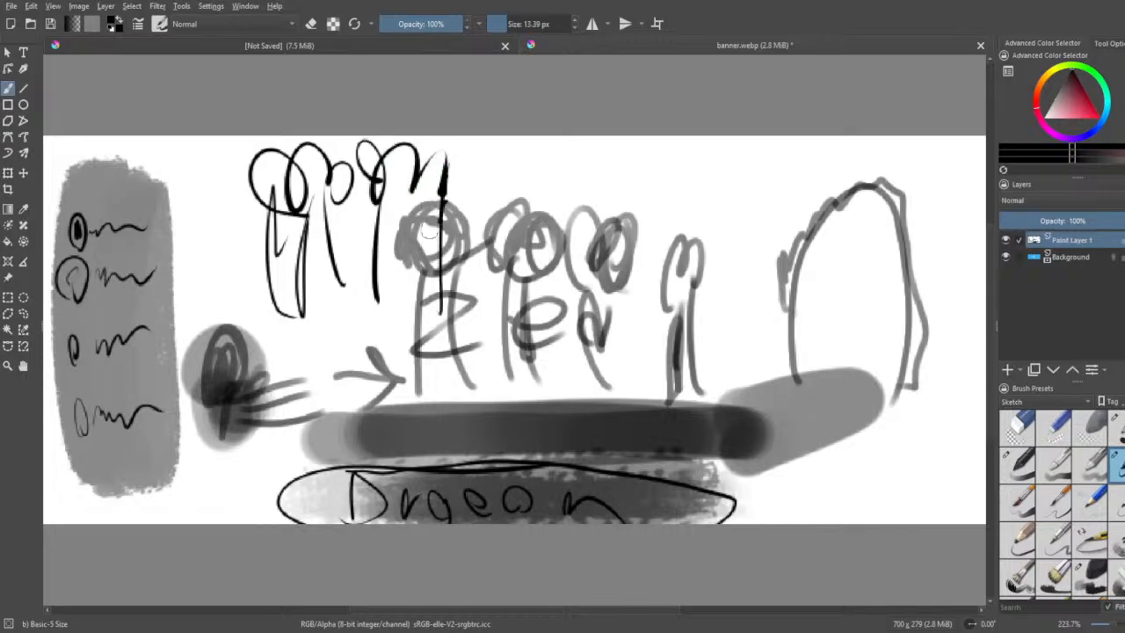
mouse_move(418, 200)
left_mouse_down()
mouse_move(442, 156)
mouse_move(444, 168)
left_mouse_up()
mouse_move(704, 338)
left_mouse_down()
mouse_move(709, 215)
mouse_move(694, 148)
mouse_move(754, 152)
mouse_move(788, 195)
mouse_move(799, 181)
mouse_move(768, 179)
mouse_move(761, 299)
left_mouse_up()
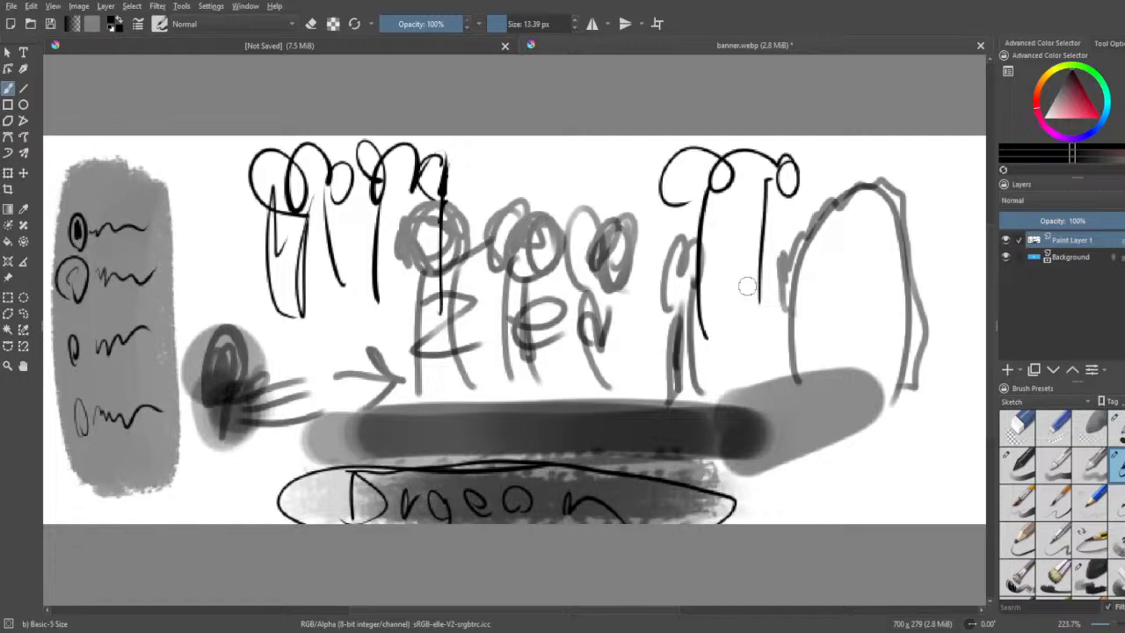
- Draw diagonal lines spreading outward from both bases of the arch
left_click_drag(894, 403, 970, 370)
mouse_move(893, 404)
left_mouse_down()
mouse_move(935, 406)
mouse_move(964, 481)
left_mouse_up()
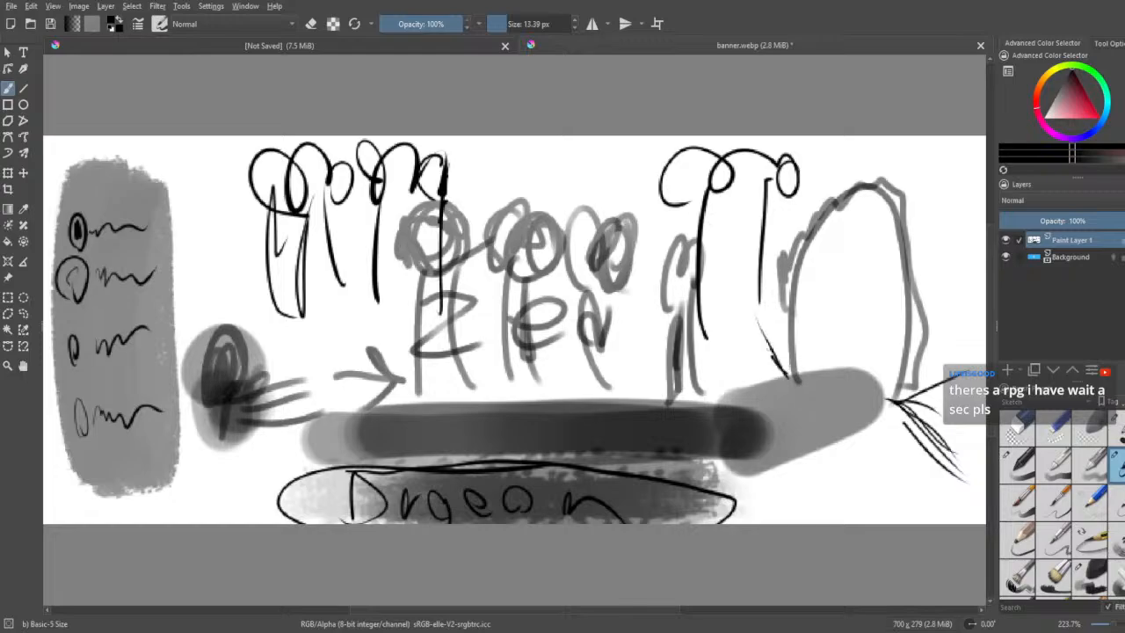
left_click_drag(749, 290, 789, 378)
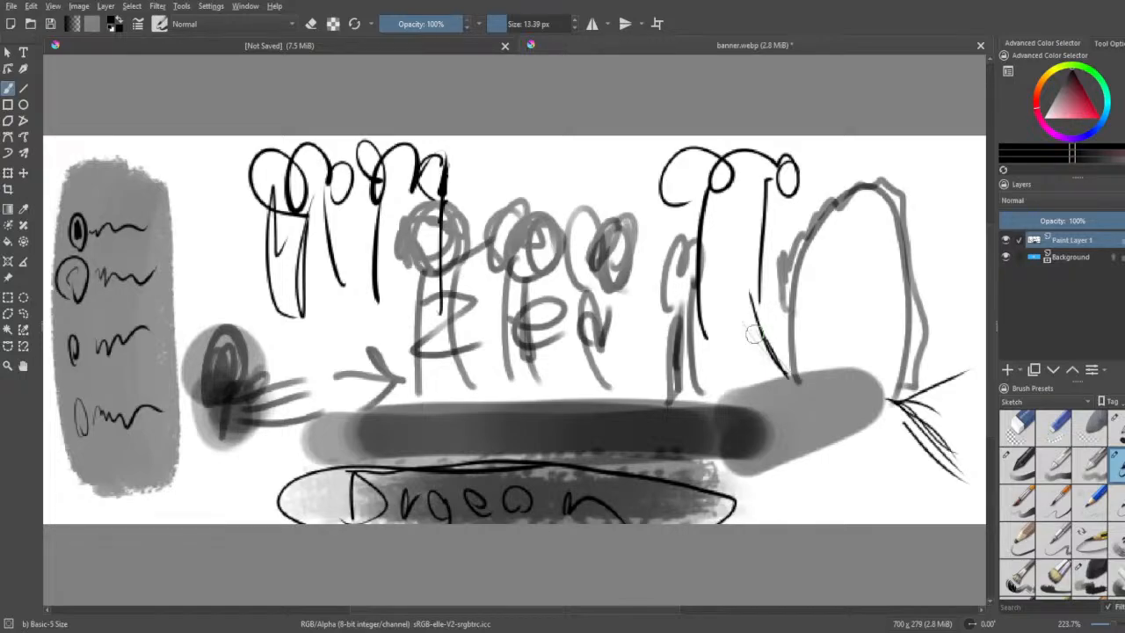
- Add a new paint layer and lower the opacity of Paint Layer 1 to 41%
left_click(1007, 369)
left_click(1079, 255)
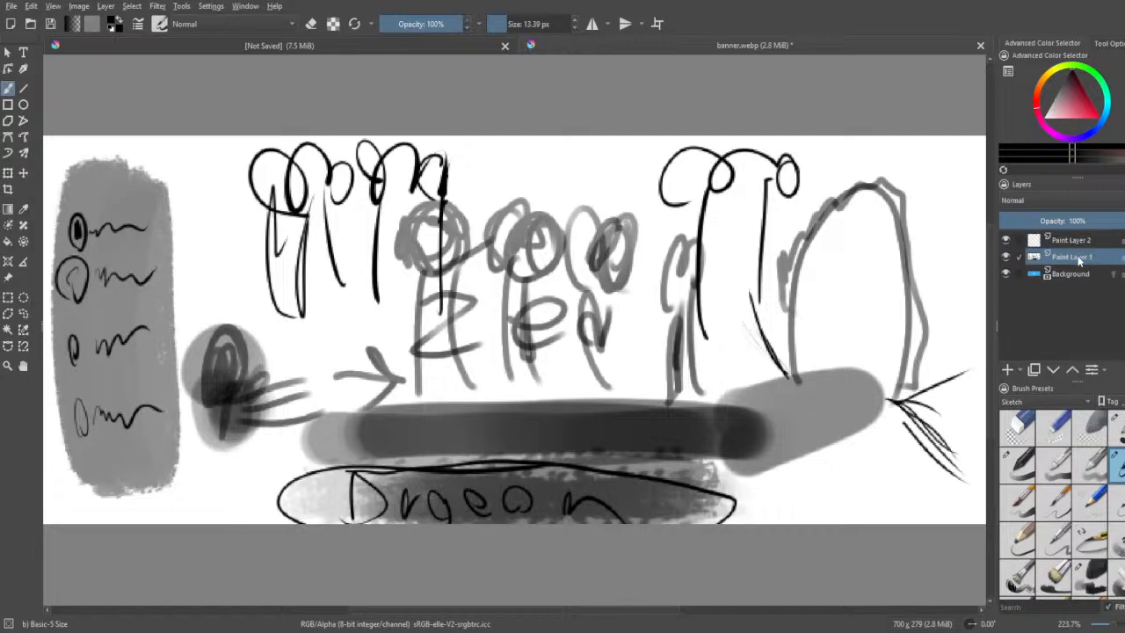
left_click(1044, 218)
left_click(1047, 219)
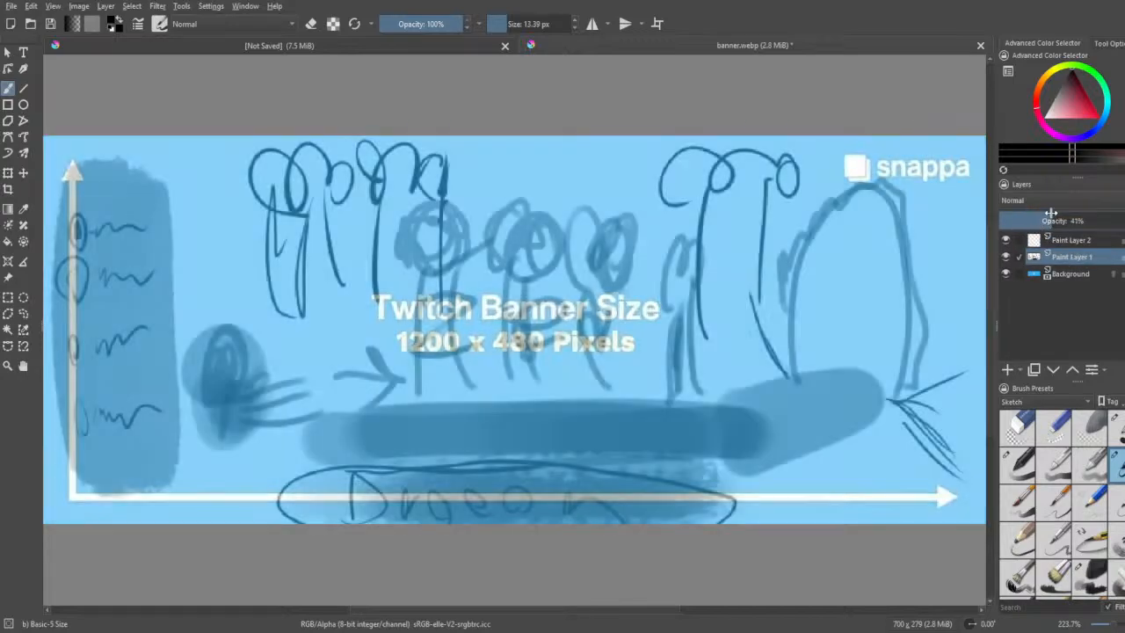
- Hide the Background layer and fill Paint Layer 2 with white
left_click(1074, 274)
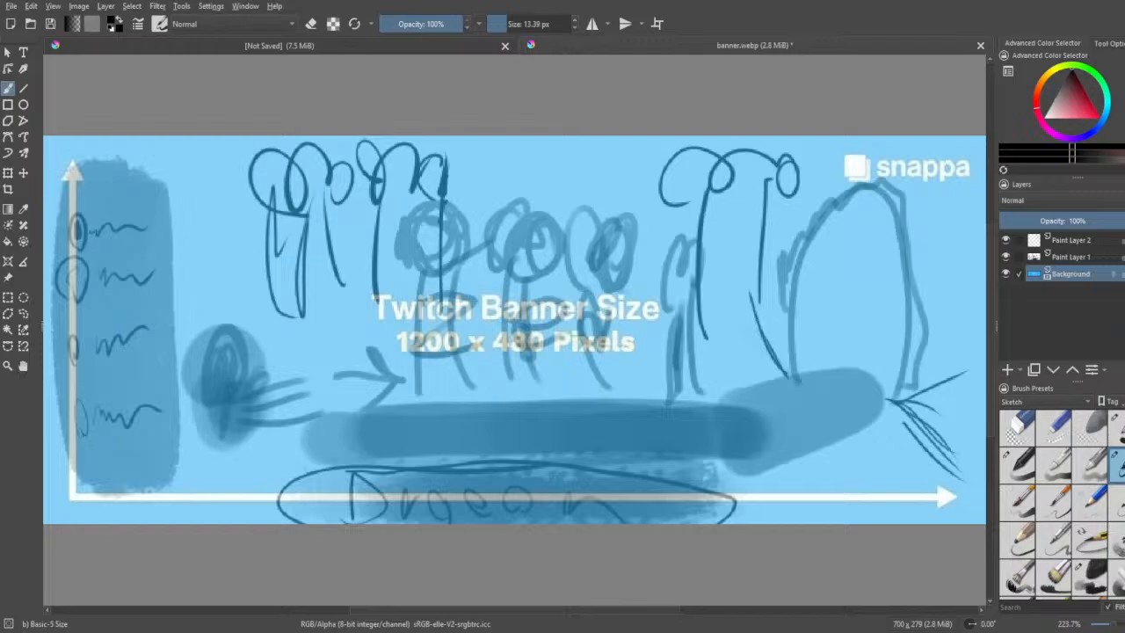
left_click(1006, 274)
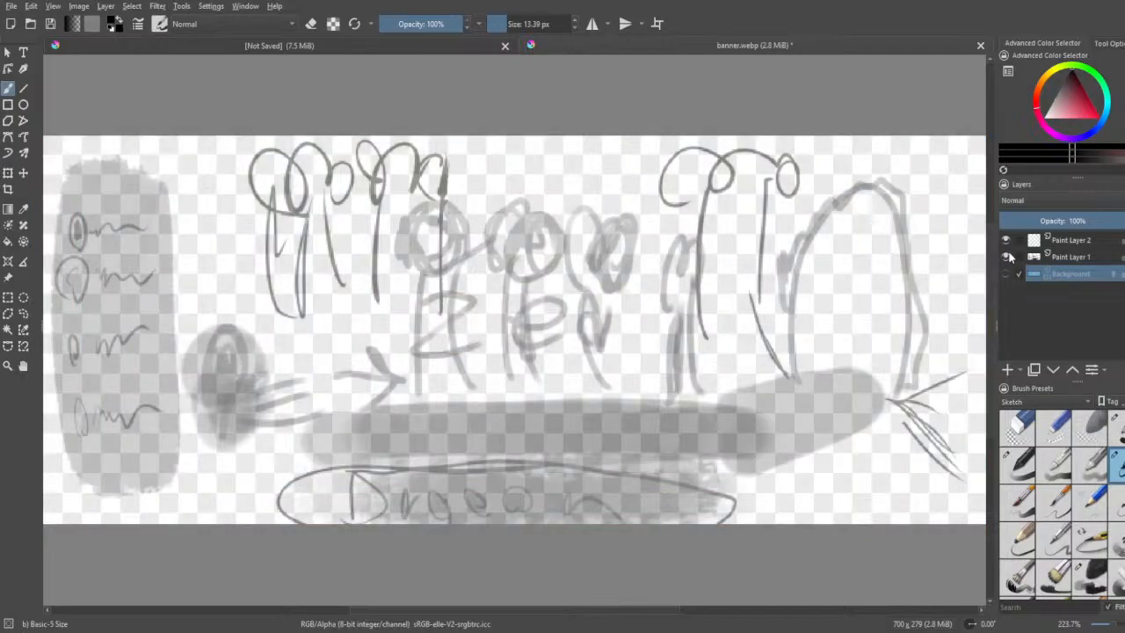
left_click(1079, 239)
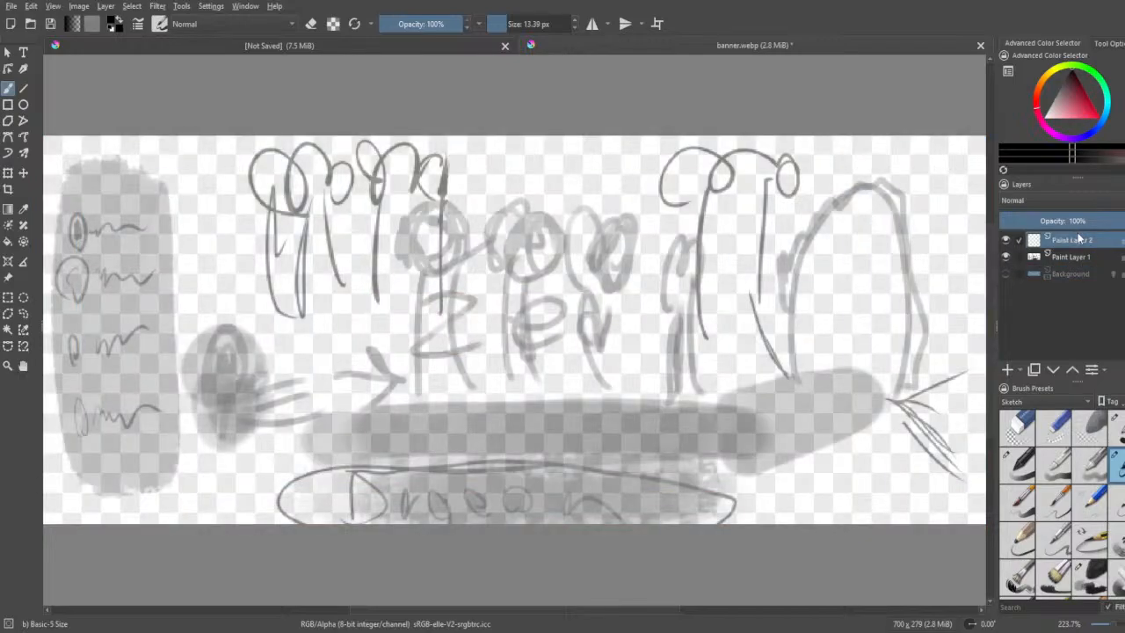
left_click(1083, 261)
left_click(1087, 244)
left_click(13, 243)
left_click(1065, 119)
left_click(742, 221)
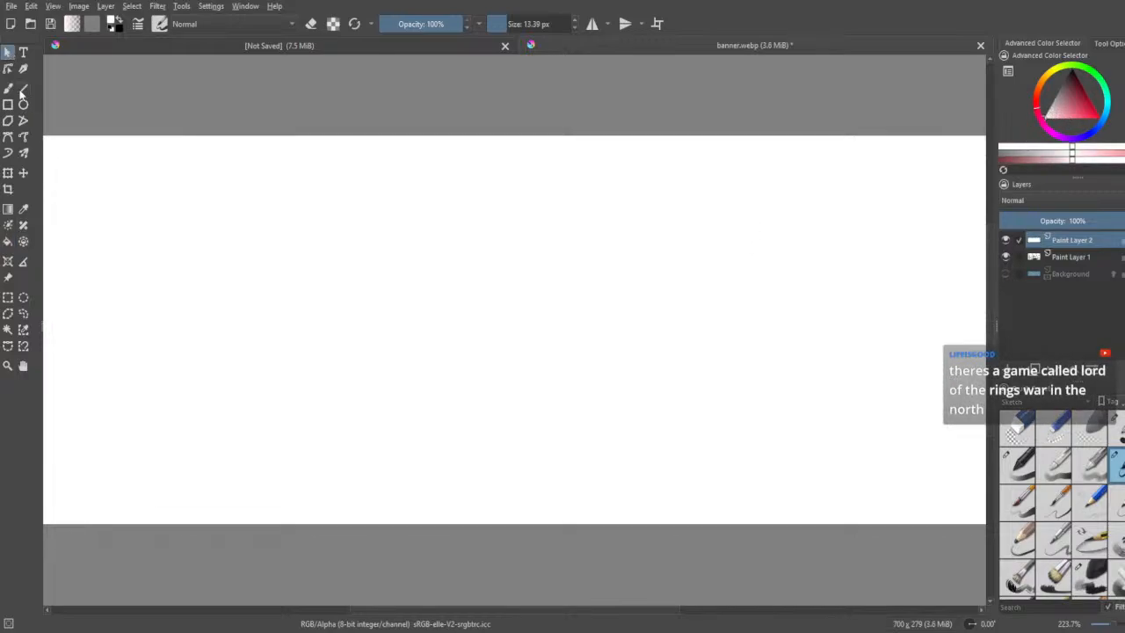
- Move Paint Layer 1 above Paint Layer 2 and lower its opacity to 24%
left_click(8, 89)
left_click_drag(1074, 256, 1086, 244)
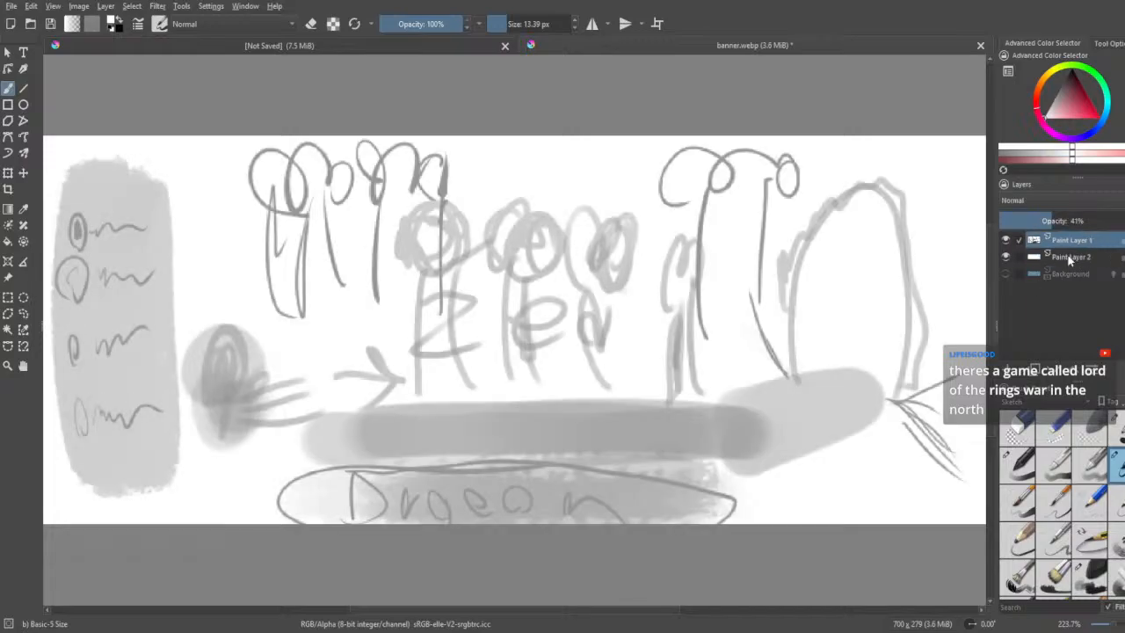
left_click_drag(1059, 221, 1031, 221)
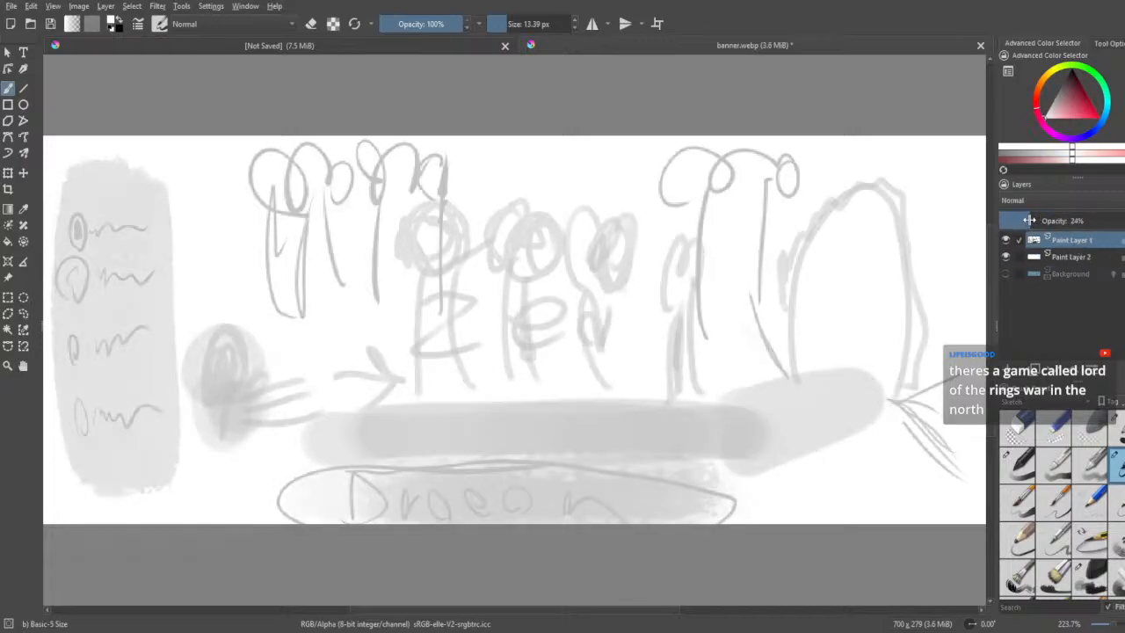
- On Paint Layer 2, set the brush colour to black and sketch an angular, pointed cave opening over the faded arch at 13.39 px
left_click(1063, 256)
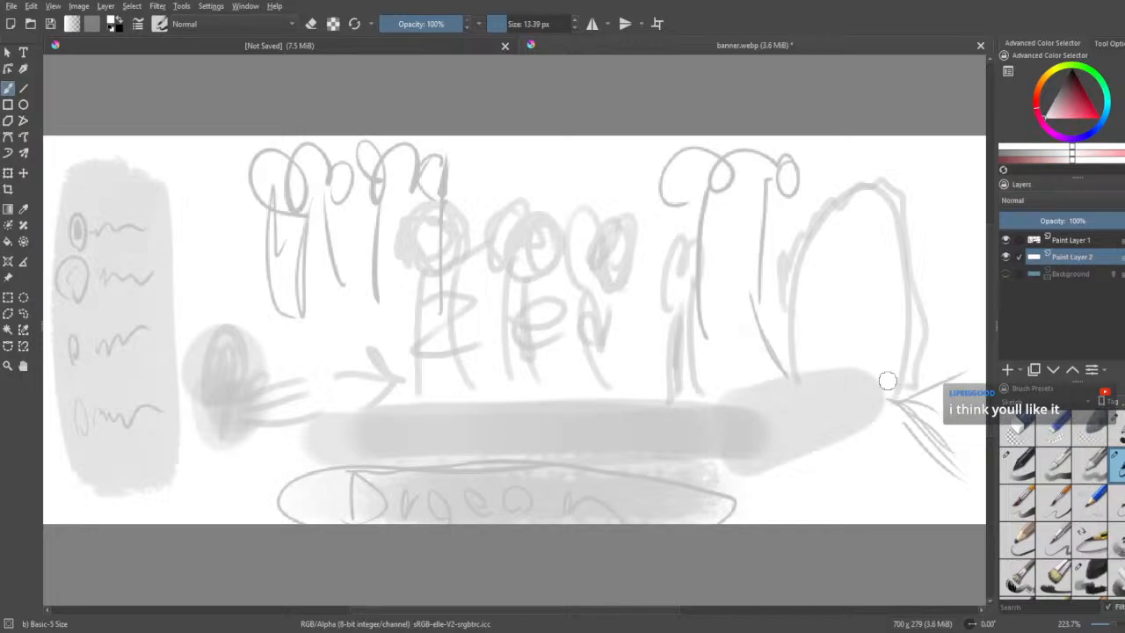
left_click(9, 52)
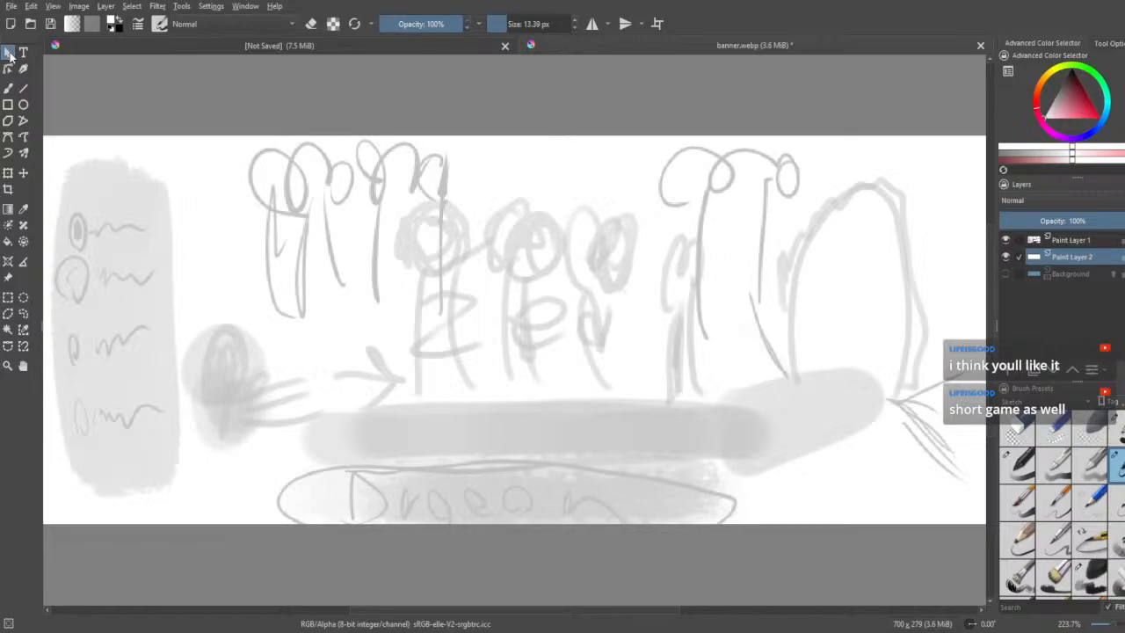
left_click(7, 88)
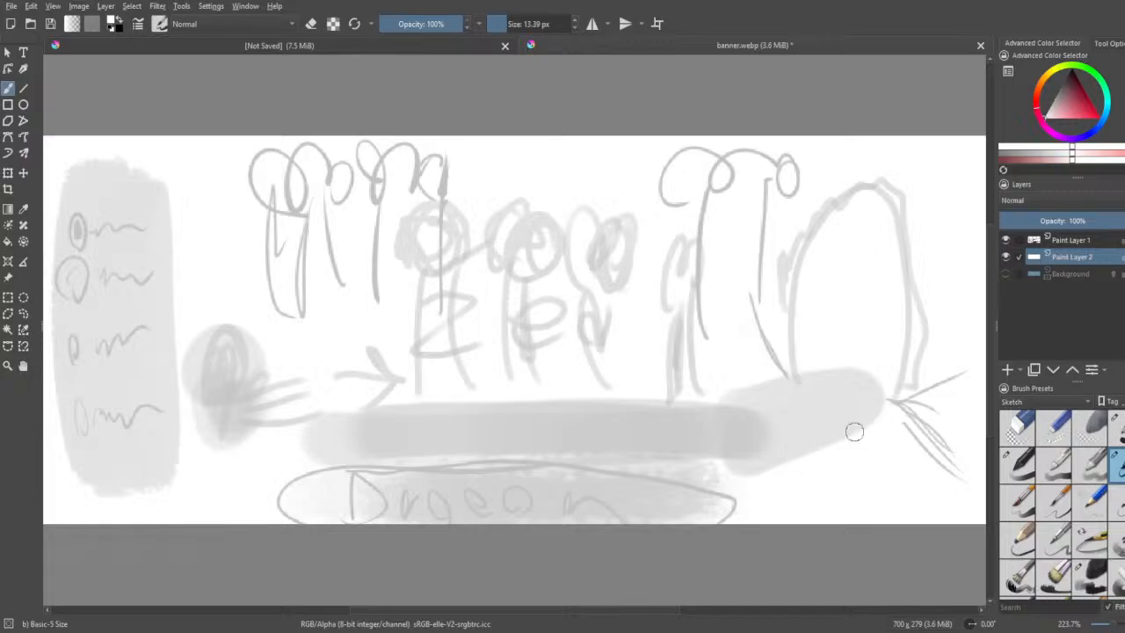
left_click_drag(1061, 99, 1063, 40)
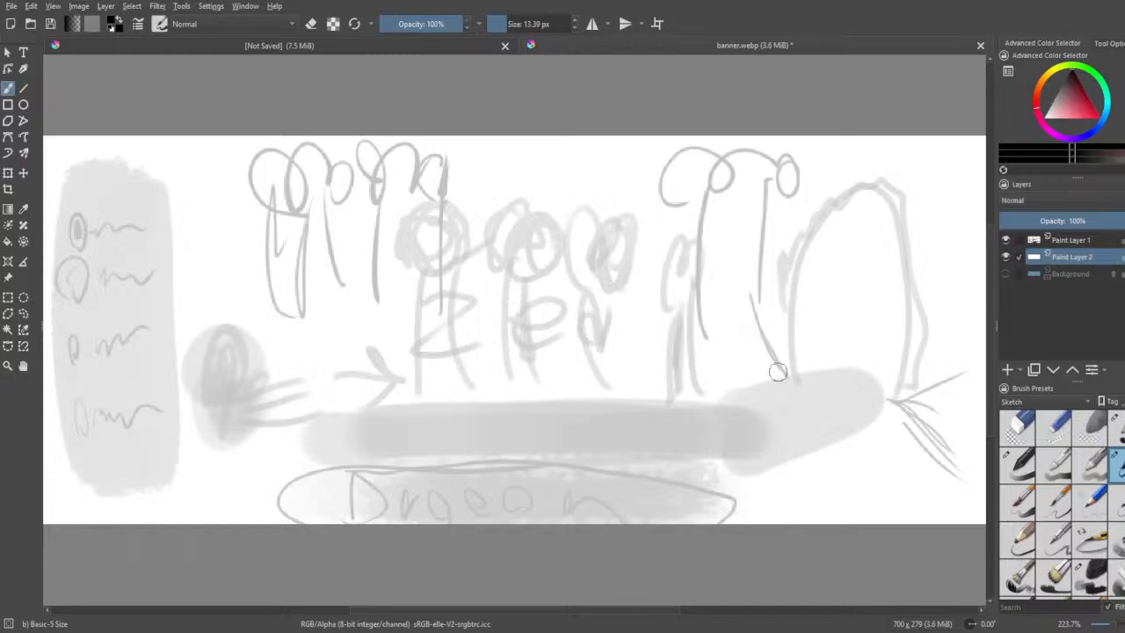
mouse_move(823, 182)
left_mouse_down()
mouse_move(864, 262)
mouse_move(866, 198)
mouse_move(881, 230)
left_mouse_up()
key("ctrl+z")
left_click_drag(781, 379, 789, 301)
mouse_move(773, 339)
left_mouse_down()
mouse_move(791, 284)
mouse_move(780, 344)
mouse_move(788, 300)
mouse_move(782, 329)
left_mouse_up()
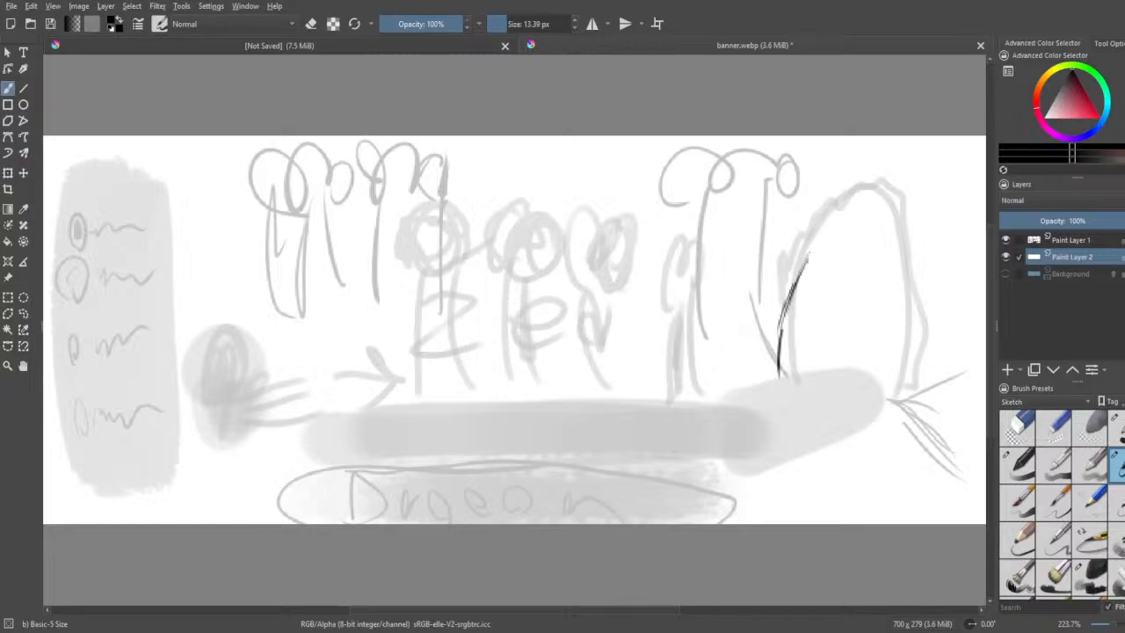
mouse_move(808, 258)
left_mouse_down()
mouse_move(857, 214)
mouse_move(858, 233)
mouse_move(887, 230)
mouse_move(868, 237)
mouse_move(888, 242)
mouse_move(930, 323)
left_mouse_up()
left_click_drag(919, 283, 932, 403)
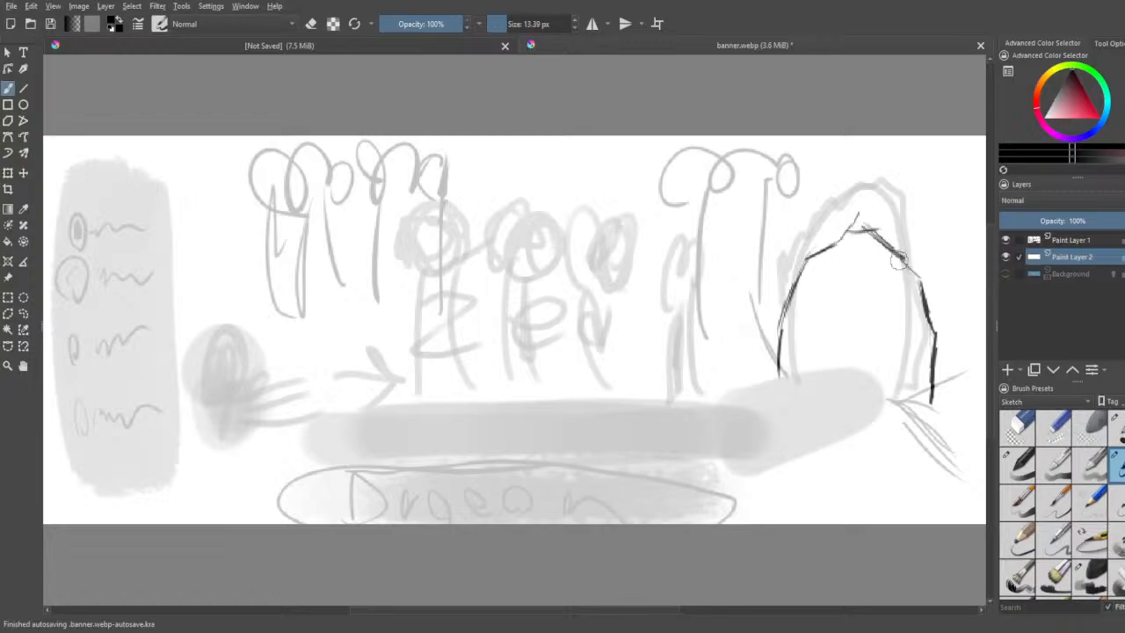
- Darken the opening's upper slope and add a broken outer contour of short strokes around the cave arch
mouse_move(898, 256)
left_mouse_down()
mouse_move(916, 279)
mouse_move(868, 230)
mouse_move(849, 236)
mouse_move(845, 223)
mouse_move(802, 257)
mouse_move(804, 240)
mouse_move(805, 257)
mouse_move(795, 251)
mouse_move(823, 192)
left_mouse_up()
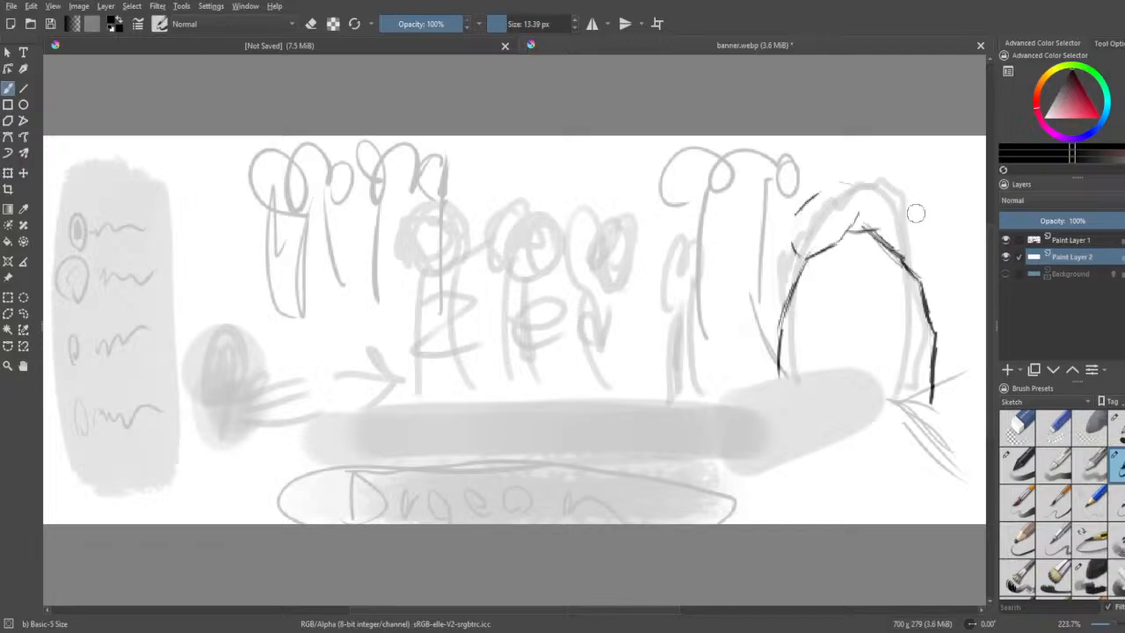
mouse_move(877, 195)
left_mouse_down()
mouse_move(921, 197)
mouse_move(938, 255)
mouse_move(923, 224)
left_mouse_up()
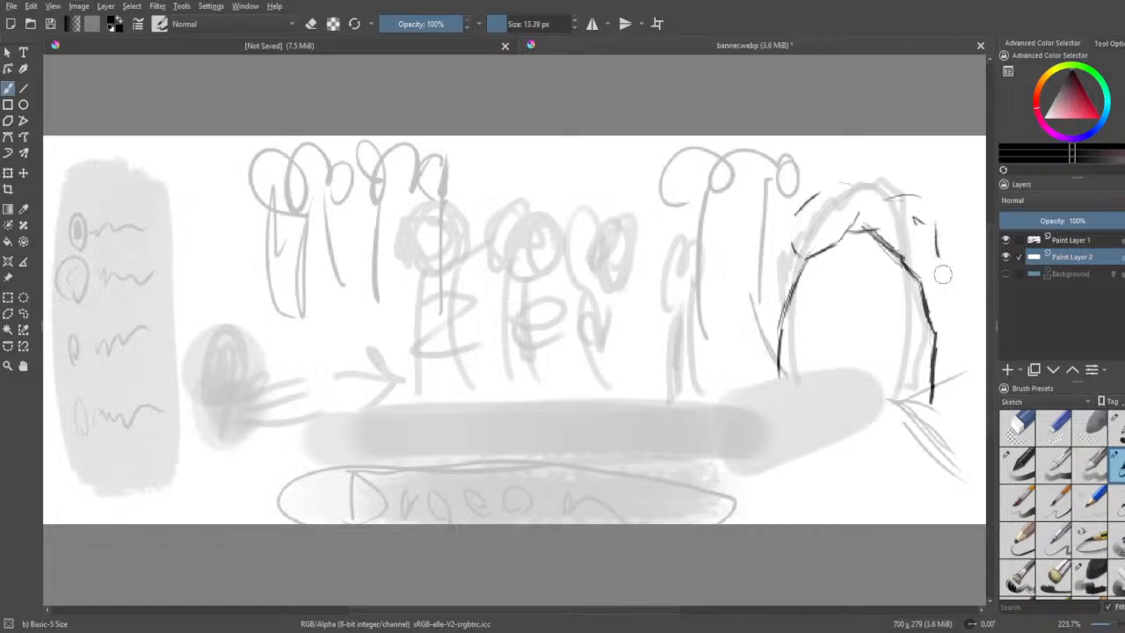
mouse_move(946, 270)
left_mouse_down()
mouse_move(948, 339)
mouse_move(939, 275)
left_mouse_up()
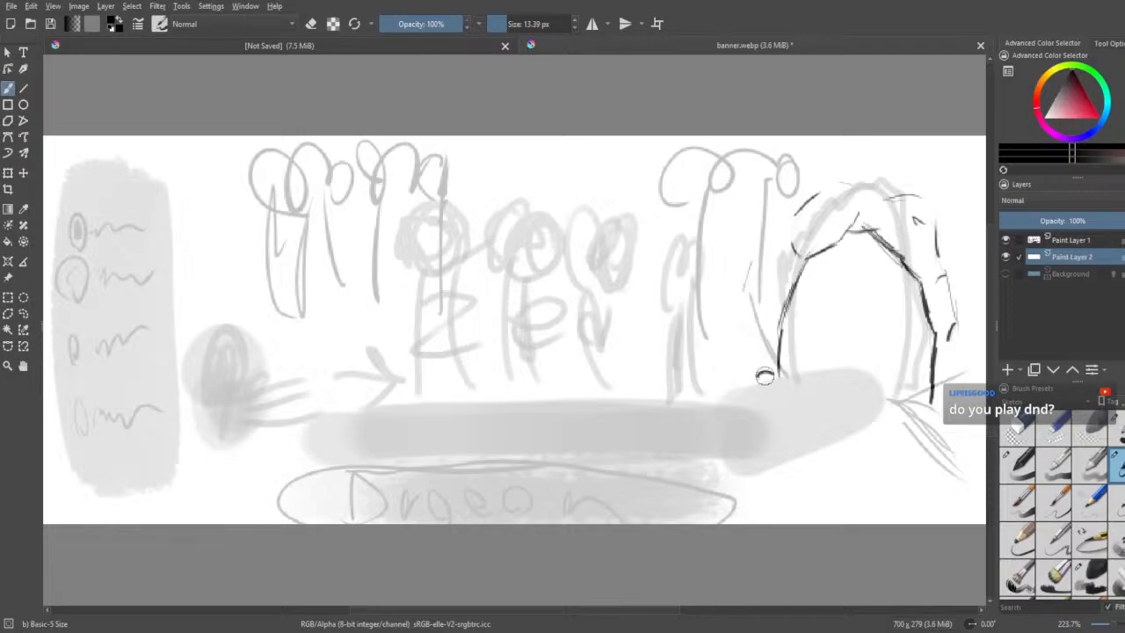
- Draw clusters of small round stones at both feet of the cave arch
mouse_move(748, 371)
left_mouse_down()
mouse_move(743, 383)
mouse_move(767, 369)
mouse_move(753, 375)
left_mouse_up()
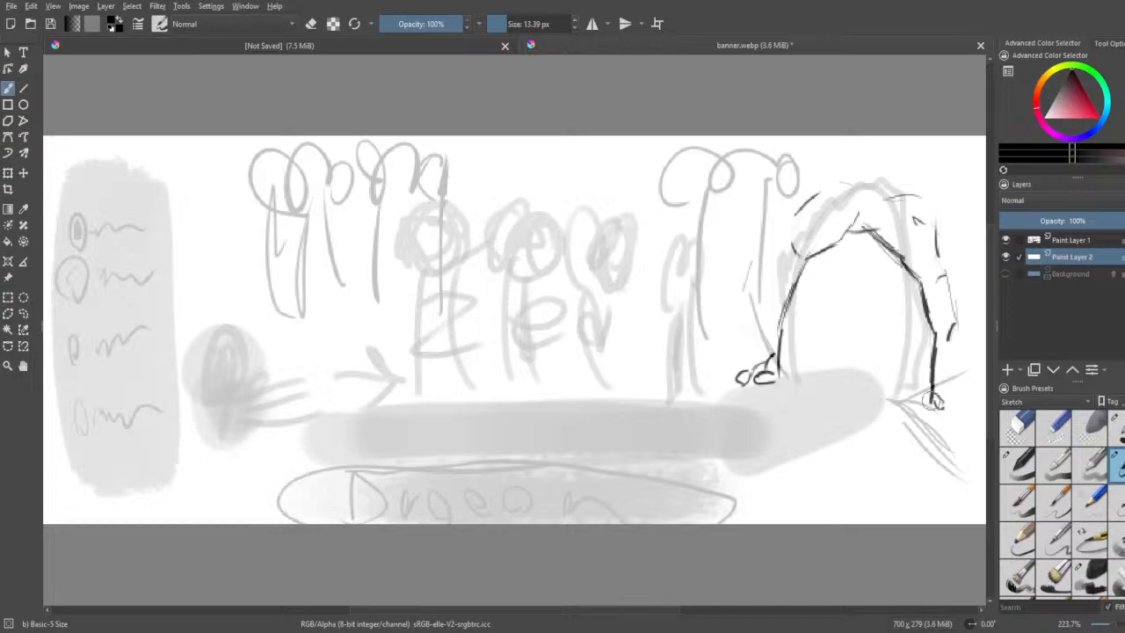
mouse_move(942, 400)
left_mouse_down()
mouse_move(938, 390)
mouse_move(945, 409)
left_mouse_up()
left_click_drag(953, 417, 951, 434)
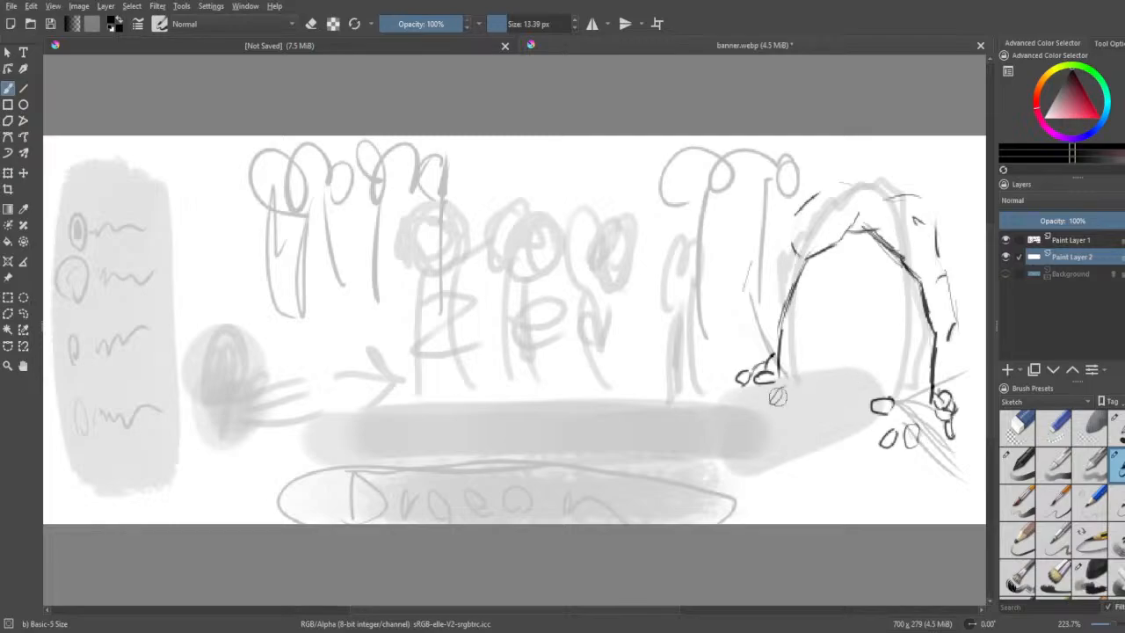
mouse_move(777, 392)
left_mouse_down()
mouse_move(770, 403)
mouse_move(787, 406)
left_mouse_up()
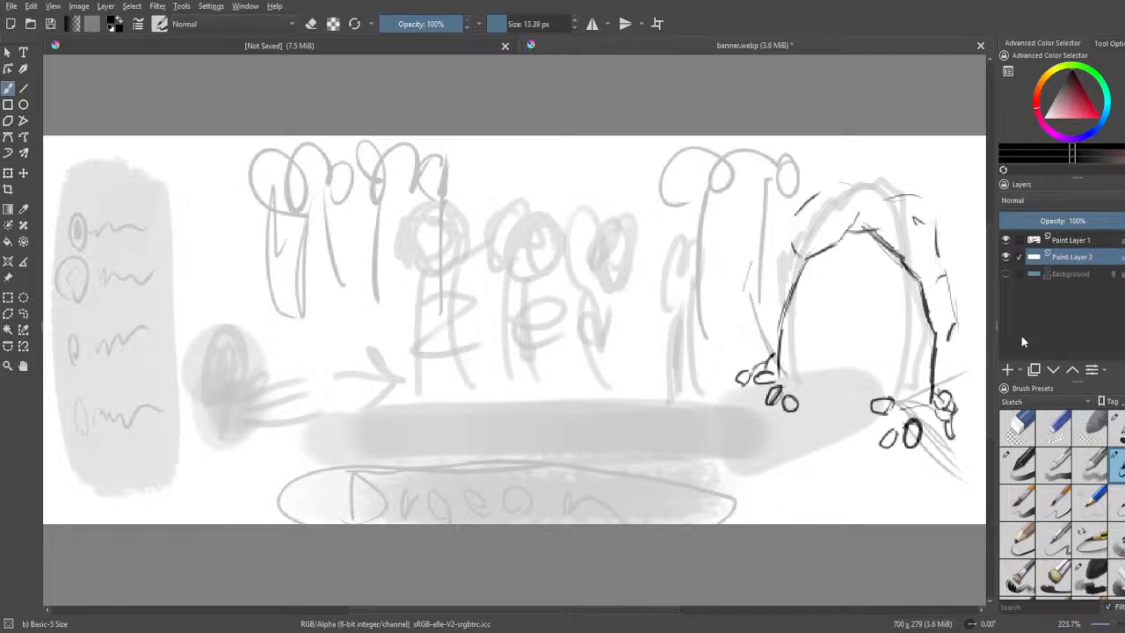
- Add a new paint layer above Paint Layer 2 and hatch dark shading along the inner upper edges of the cave opening
left_click(1008, 370)
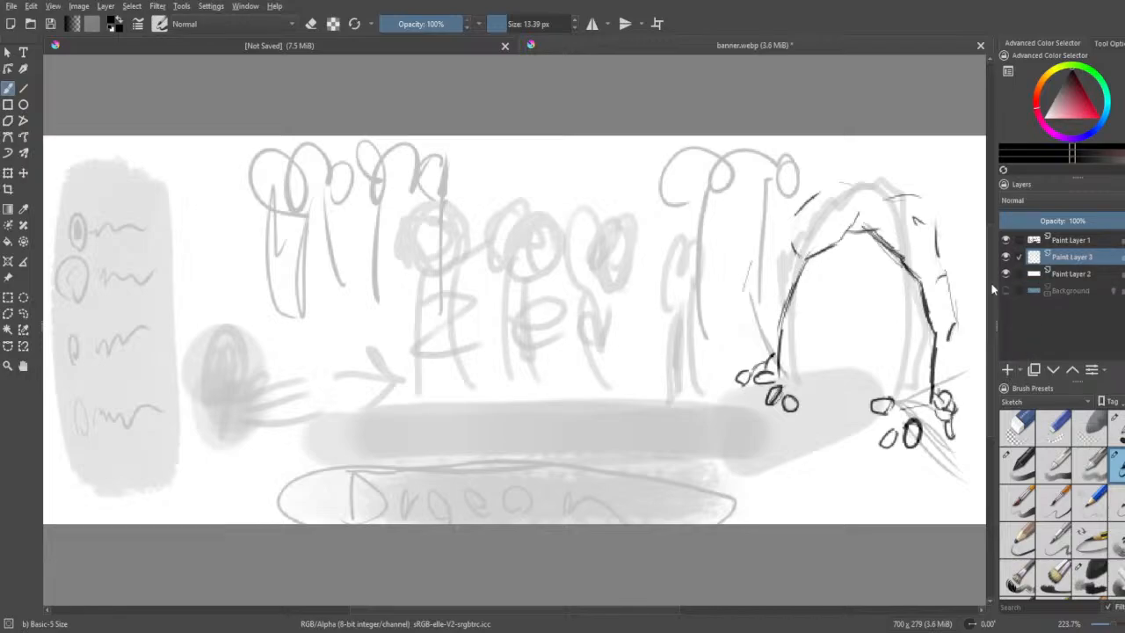
left_click_drag(805, 271, 786, 316)
mouse_move(835, 249)
left_mouse_down()
mouse_move(792, 289)
mouse_move(799, 276)
mouse_move(784, 321)
mouse_move(826, 275)
mouse_move(845, 303)
mouse_move(814, 325)
mouse_move(878, 316)
mouse_move(931, 355)
left_mouse_up()
mouse_move(889, 321)
left_mouse_down()
mouse_move(924, 364)
mouse_move(899, 341)
left_mouse_up()
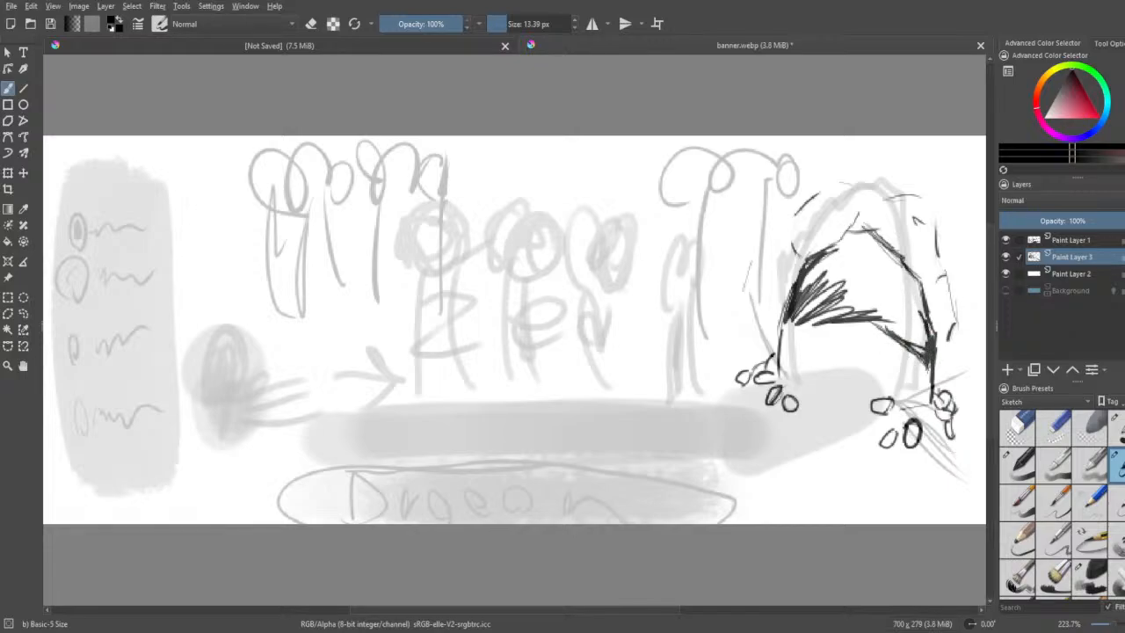
left_click_drag(913, 297, 924, 338)
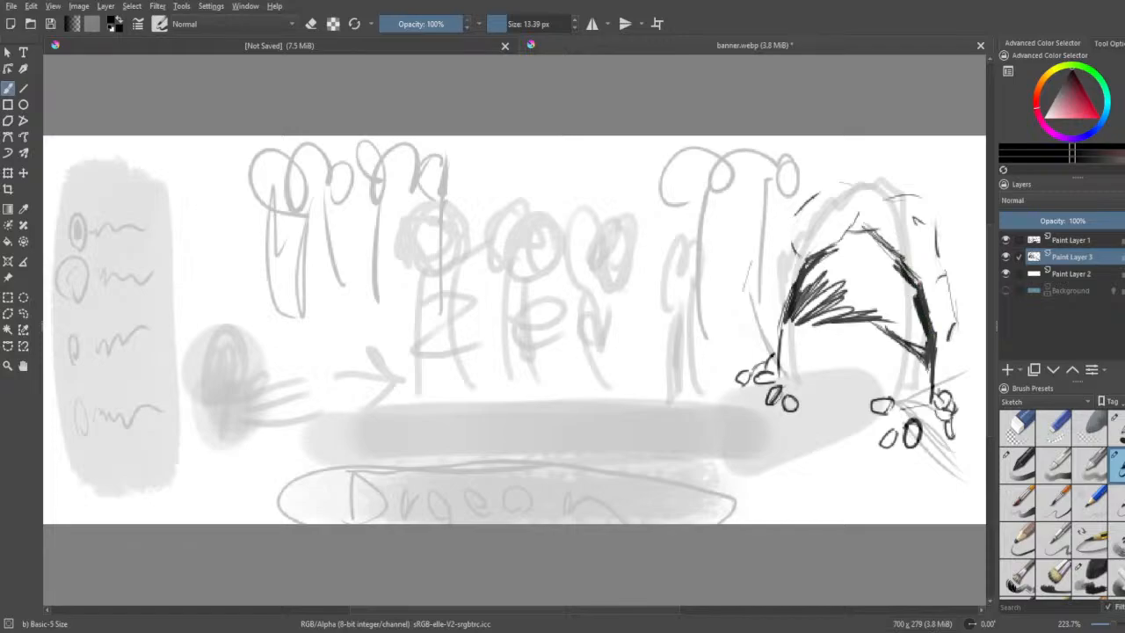
mouse_move(872, 236)
left_mouse_down()
mouse_move(838, 227)
mouse_move(860, 257)
mouse_move(867, 235)
mouse_move(789, 312)
mouse_move(830, 323)
mouse_move(781, 328)
left_mouse_up()
left_click_drag(830, 283, 801, 317)
mouse_move(832, 258)
left_mouse_down()
mouse_move(802, 303)
mouse_move(821, 265)
mouse_move(848, 255)
left_mouse_up()
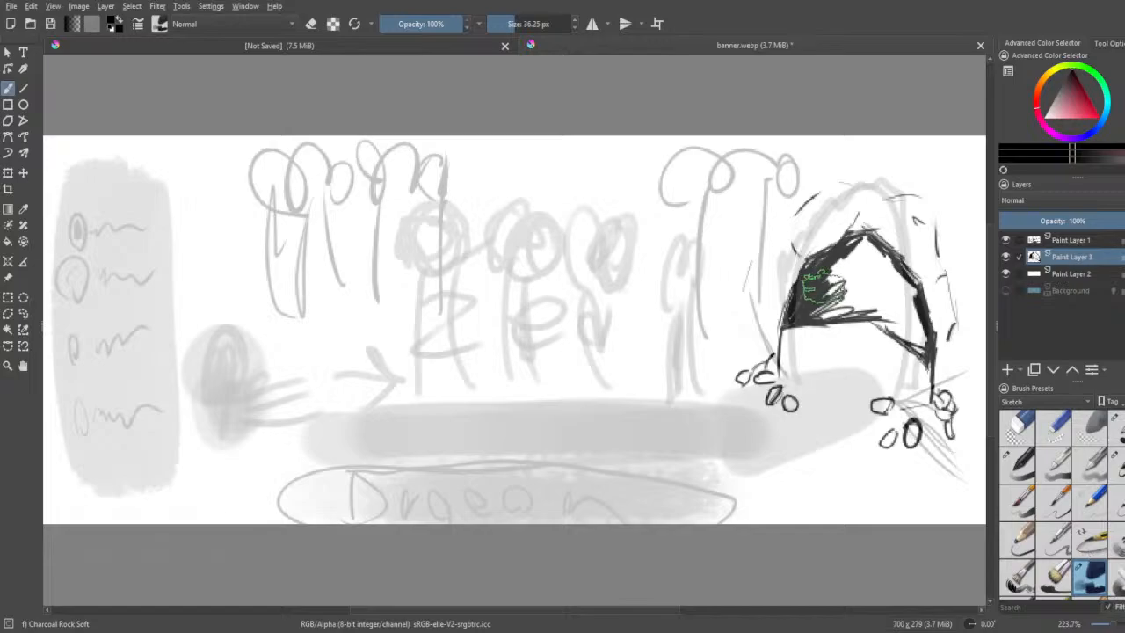
- Shade the cave's upper interior with Charcoal Rock Soft at 36.25 px and Dry Roller at 110 px
mouse_move(823, 281)
left_mouse_down()
mouse_move(846, 246)
mouse_move(824, 297)
mouse_move(842, 290)
mouse_move(841, 303)
mouse_move(843, 290)
mouse_move(817, 311)
mouse_move(848, 305)
mouse_move(828, 286)
mouse_move(852, 254)
mouse_move(866, 250)
mouse_move(871, 282)
mouse_move(871, 244)
mouse_move(923, 335)
mouse_move(912, 320)
mouse_move(894, 334)
mouse_move(871, 290)
left_mouse_up()
left_click(1116, 575)
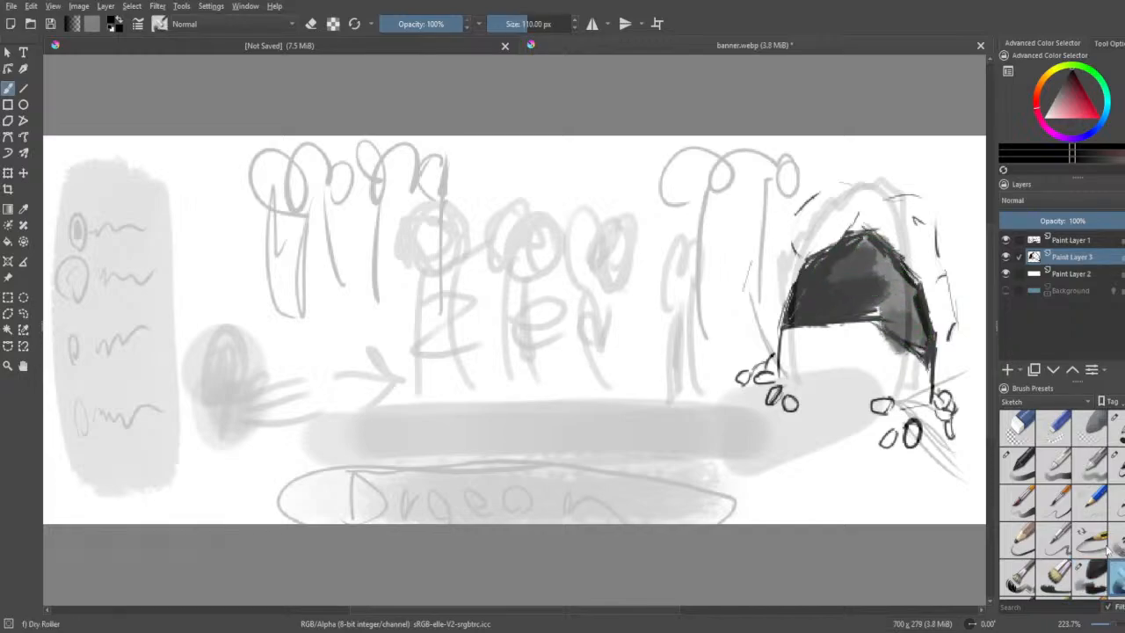
mouse_move(870, 330)
left_mouse_down()
mouse_move(826, 294)
mouse_move(887, 290)
left_mouse_up()
- Choose the Basic-3 Flow preset at 40 px and fill the cave opening with dark tone down to its base
left_click(1116, 545)
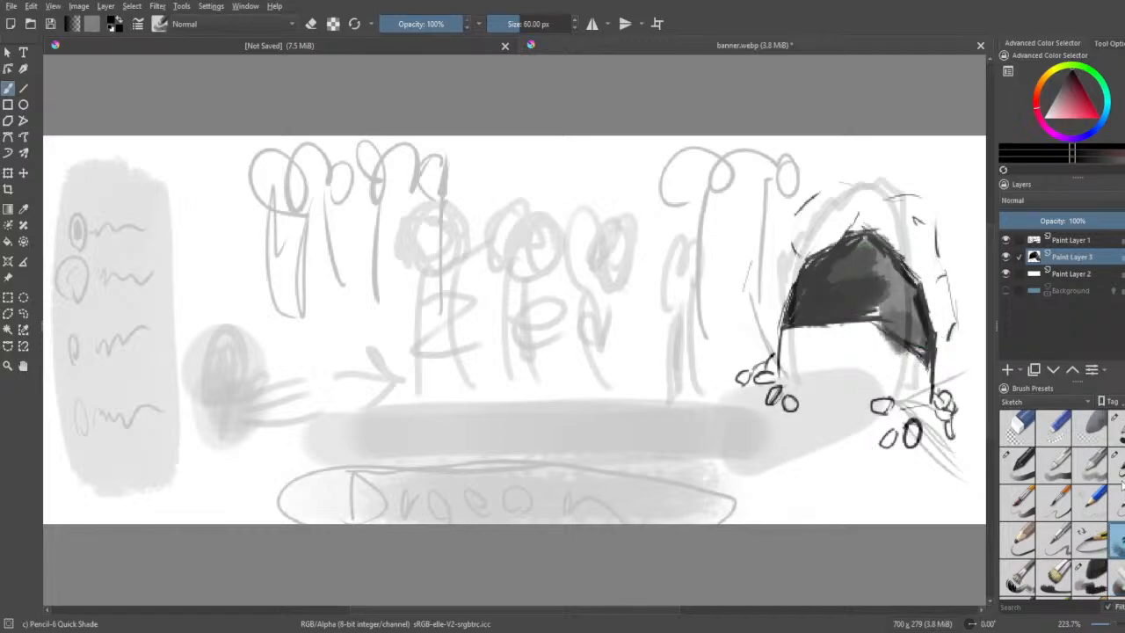
left_click(1054, 464)
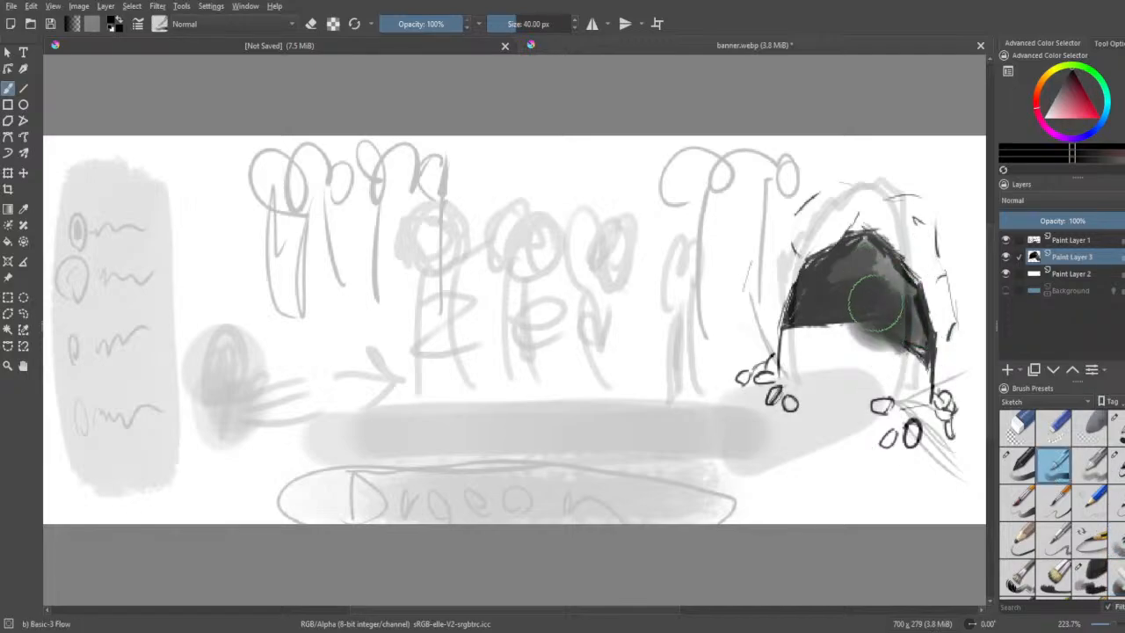
mouse_move(874, 303)
left_mouse_down()
mouse_move(902, 313)
mouse_move(869, 261)
mouse_move(906, 322)
mouse_move(888, 291)
mouse_move(843, 267)
mouse_move(799, 315)
mouse_move(854, 324)
mouse_move(801, 332)
mouse_move(879, 333)
mouse_move(807, 326)
mouse_move(898, 342)
mouse_move(824, 330)
mouse_move(916, 364)
mouse_move(885, 333)
mouse_move(923, 373)
mouse_move(848, 321)
mouse_move(804, 334)
mouse_move(909, 360)
mouse_move(789, 332)
mouse_move(787, 350)
mouse_move(802, 333)
mouse_move(797, 360)
mouse_move(810, 316)
mouse_move(910, 390)
mouse_move(913, 374)
mouse_move(890, 356)
mouse_move(803, 340)
mouse_move(871, 375)
mouse_move(831, 371)
mouse_move(869, 366)
mouse_move(829, 359)
mouse_move(895, 382)
mouse_move(826, 365)
mouse_move(882, 390)
mouse_move(845, 362)
mouse_move(944, 450)
left_mouse_up()
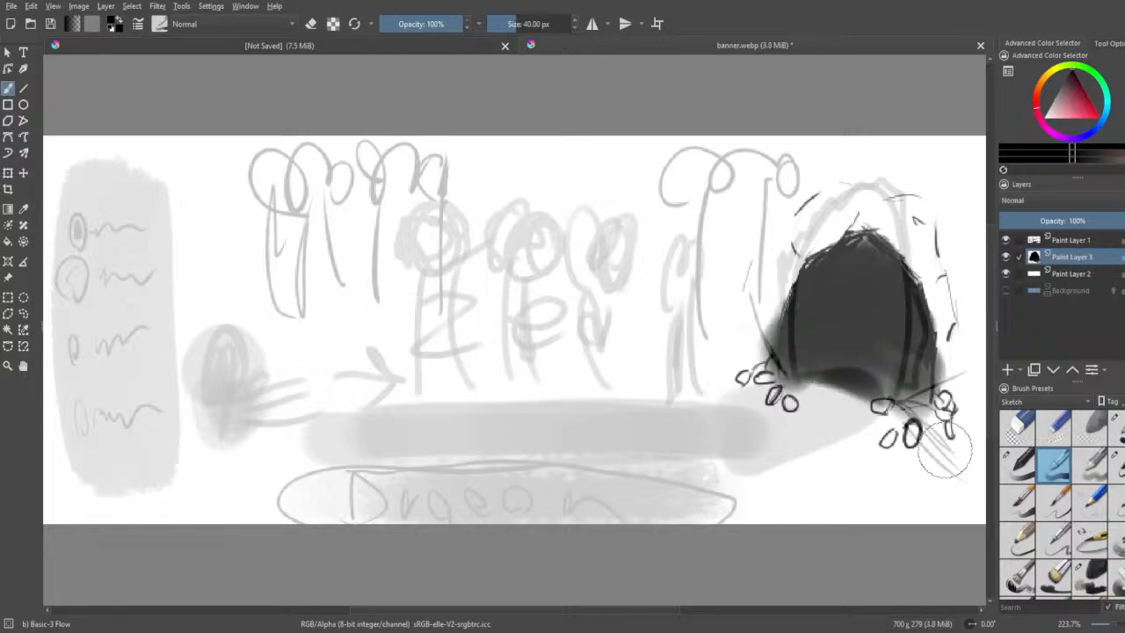
- Outline the cave opening's left, upper and right edges in orange with the Basic-5 Size preset at 13.39 px
left_click(1114, 464)
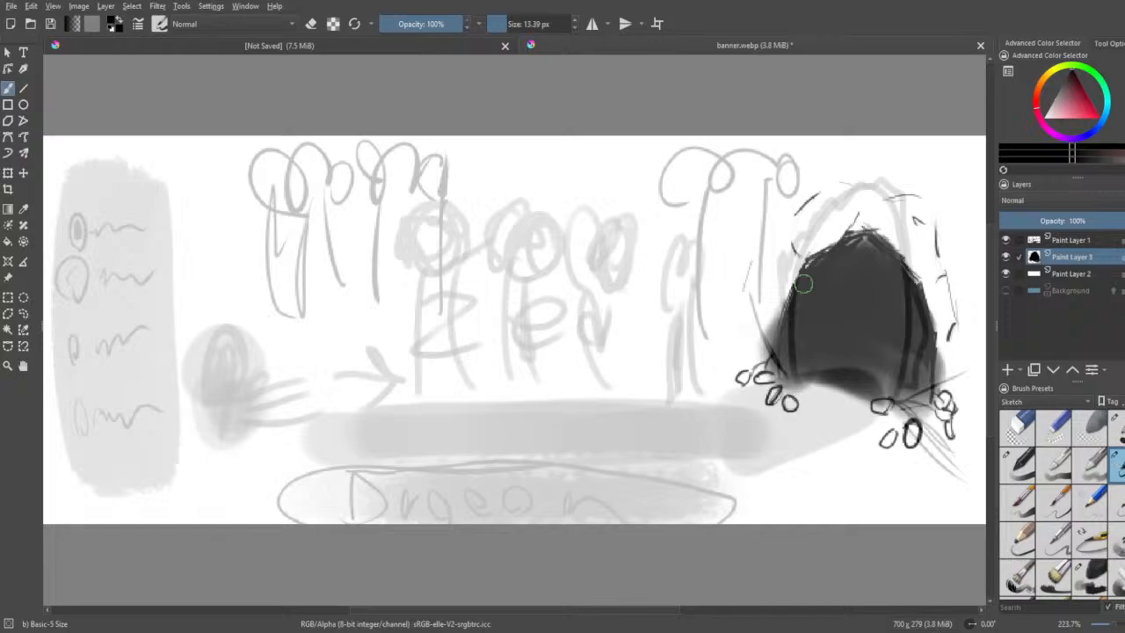
left_click_drag(793, 283, 776, 344)
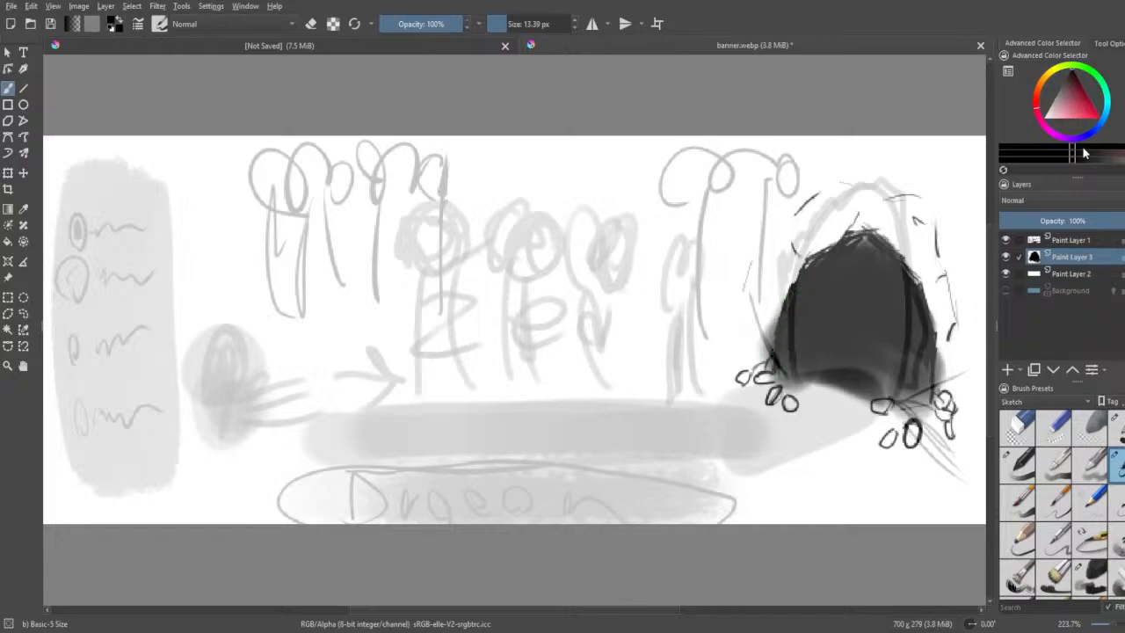
left_click(1042, 90)
mouse_move(1053, 85)
left_mouse_down()
mouse_move(1042, 85)
mouse_move(1095, 114)
mouse_move(1090, 102)
left_mouse_up()
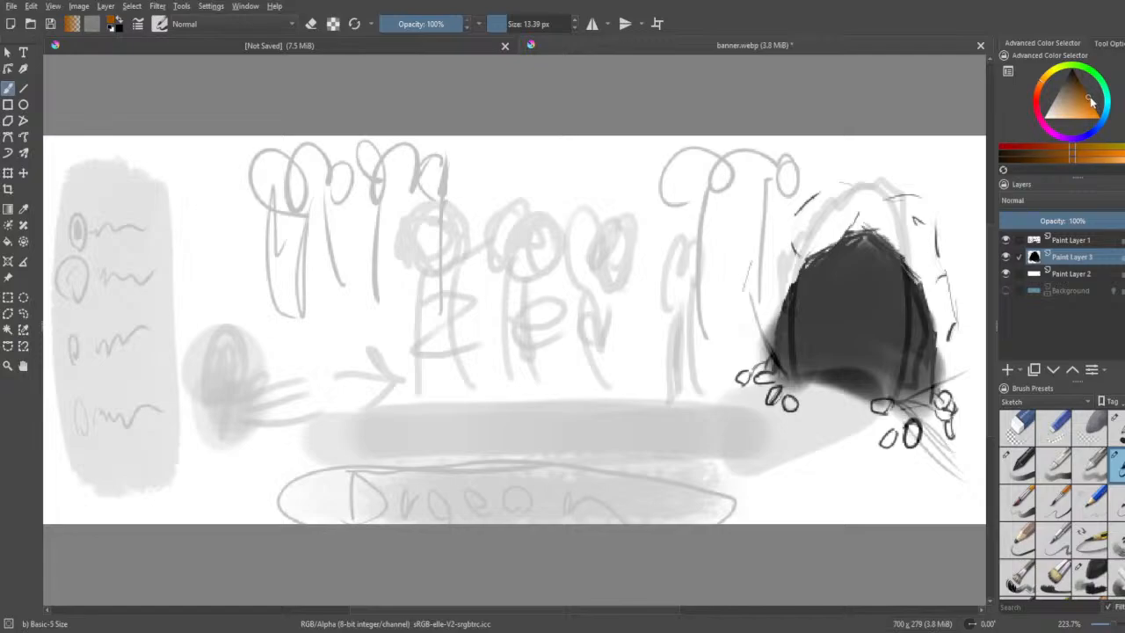
left_click_drag(788, 291, 777, 343)
mouse_move(800, 270)
left_mouse_down()
mouse_move(850, 228)
mouse_move(872, 231)
mouse_move(896, 255)
mouse_move(922, 300)
mouse_move(931, 413)
left_mouse_up()
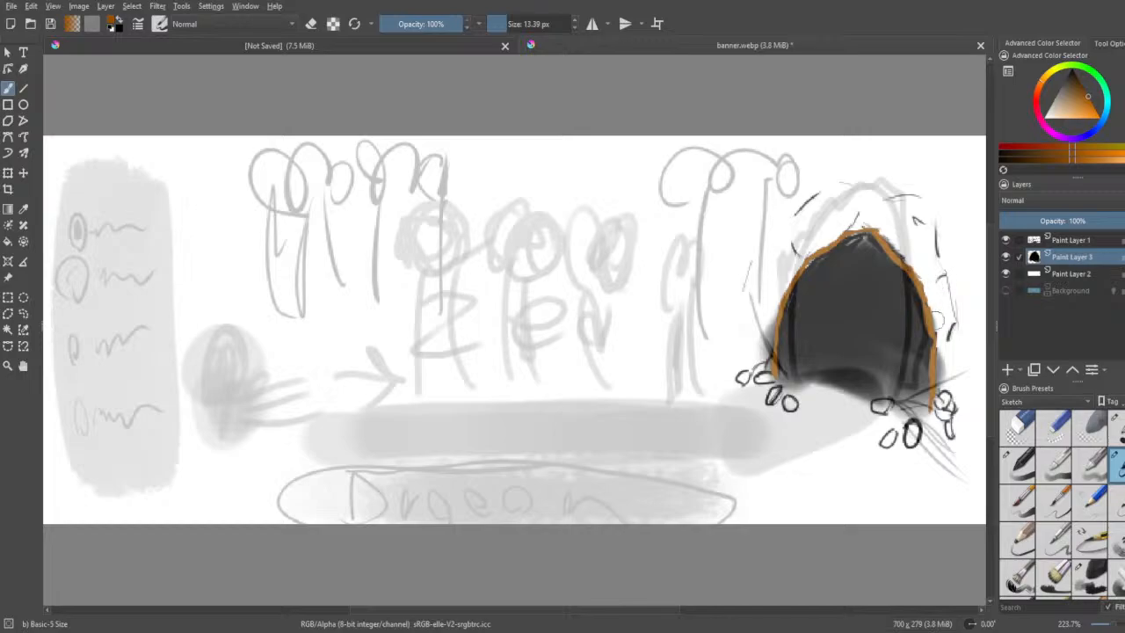
- Try orange strokes running down from the cave's right foot with Basic-1 at 40 px and Basic-5 Size at 13.39 px
left_click(1085, 244)
left_click(1085, 256)
left_click(1116, 431)
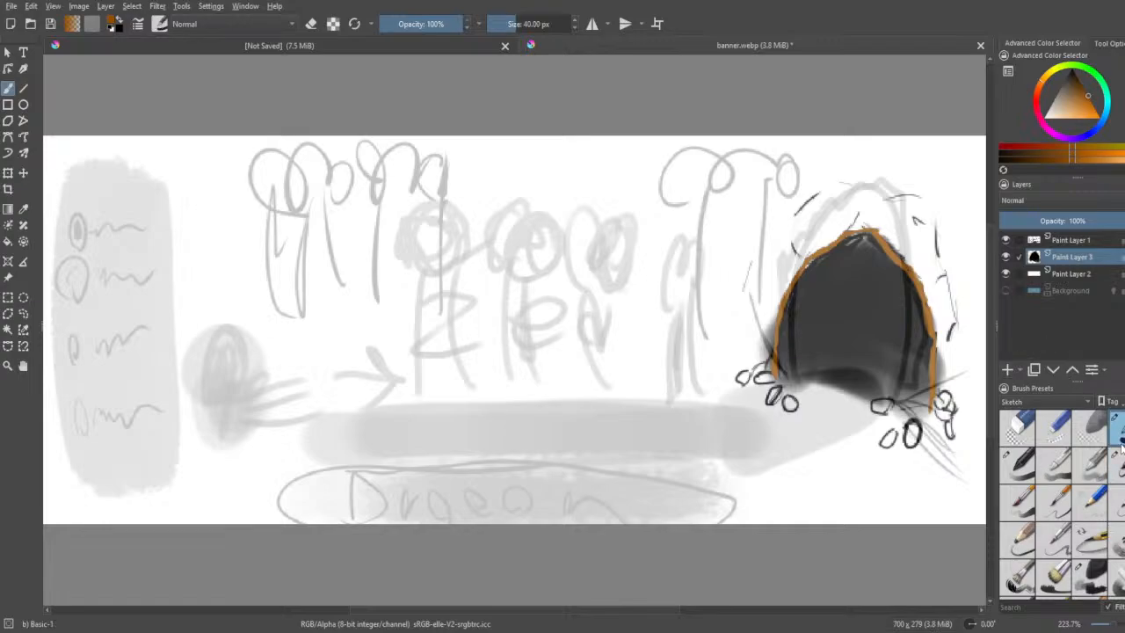
left_click_drag(933, 412, 963, 439)
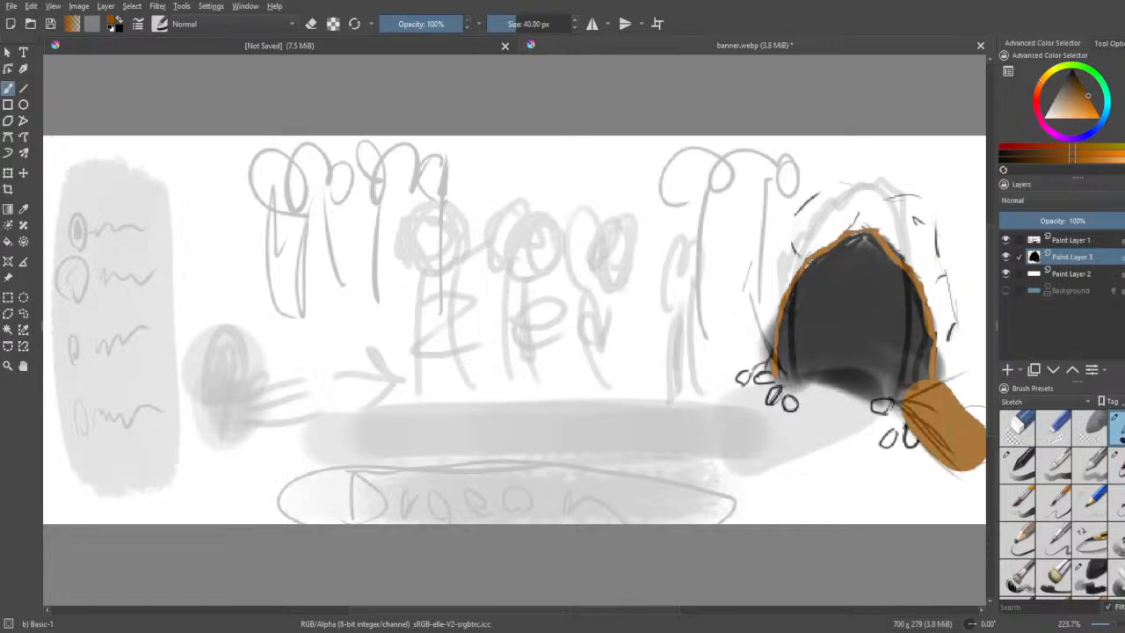
key("e")
key("ctrl+z")
left_click(1114, 465)
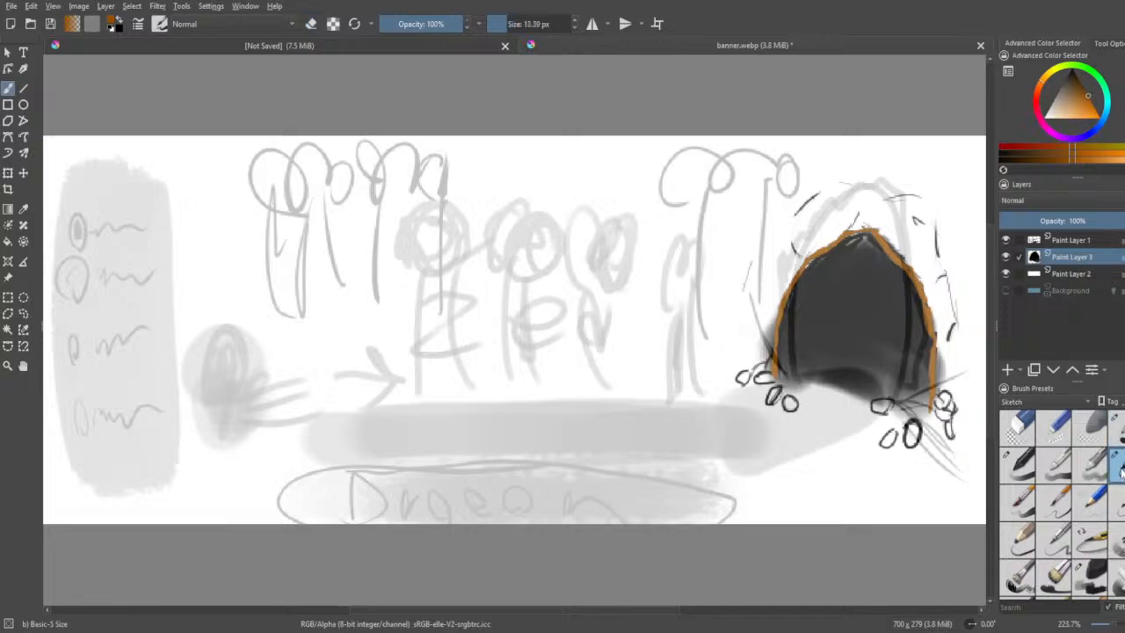
left_click_drag(935, 412, 965, 438)
key("ctrl+z")
- Reset the brush colour to black and draw a slanting line from the cave's right foot down toward the canvas edge
key("d")
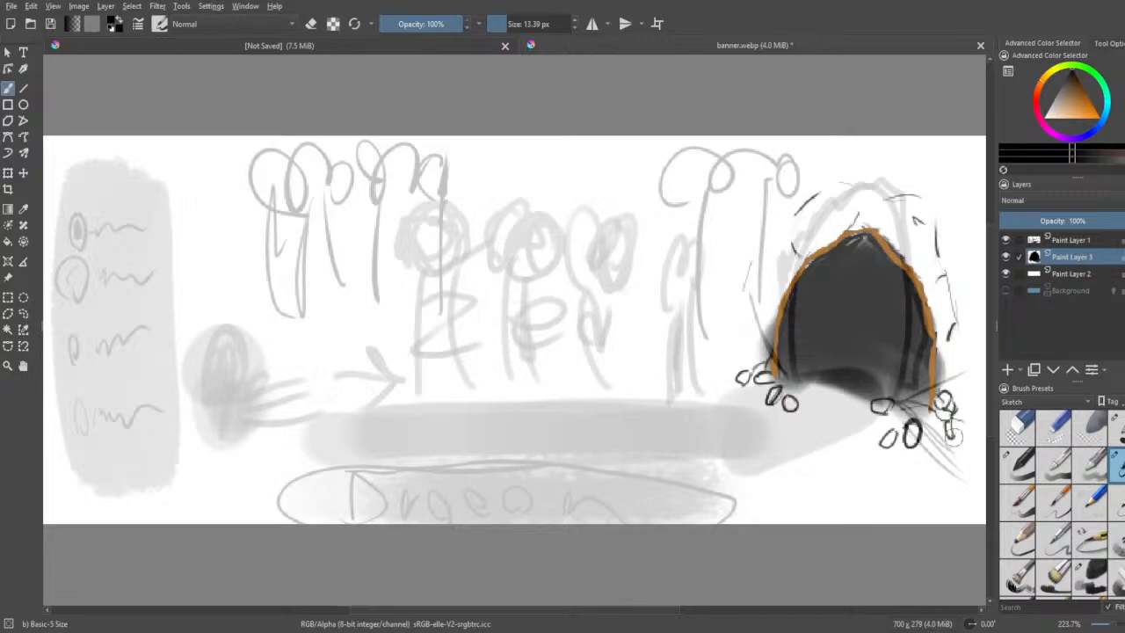
left_click_drag(949, 420, 979, 475)
- Try a long flat ellipse below the cave and dense upright hatching along the canvas's right edge
mouse_move(716, 482)
left_mouse_down()
mouse_move(876, 460)
mouse_move(823, 519)
mouse_move(525, 500)
mouse_move(491, 473)
mouse_move(815, 458)
mouse_move(960, 470)
mouse_move(811, 443)
mouse_move(967, 482)
left_mouse_up()
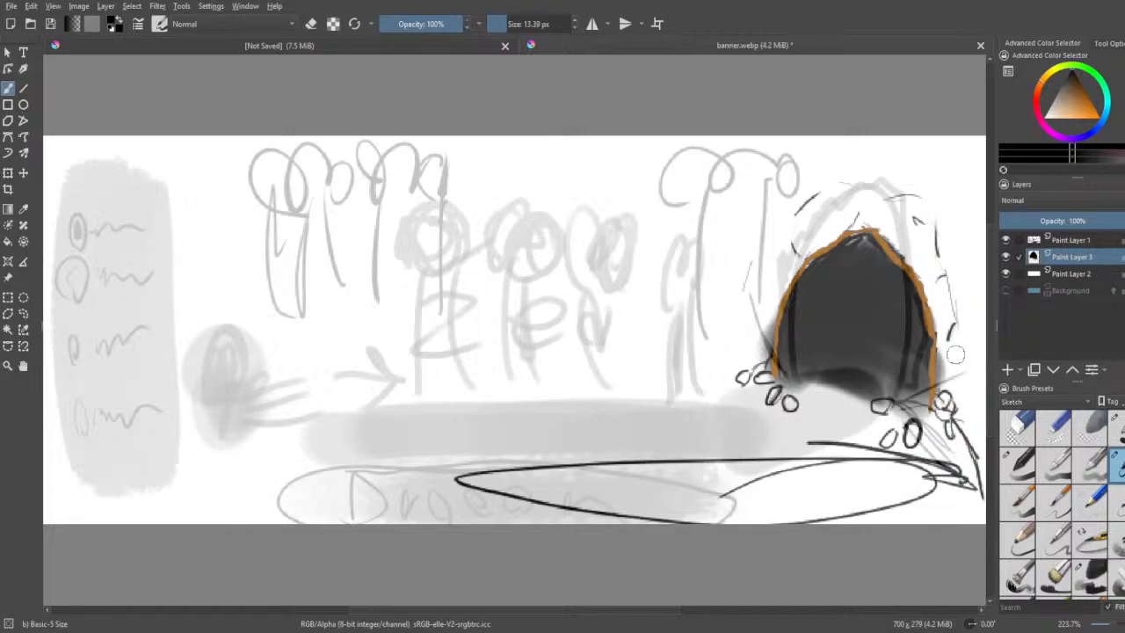
left_click_drag(977, 325, 958, 449)
left_click_drag(973, 344, 959, 473)
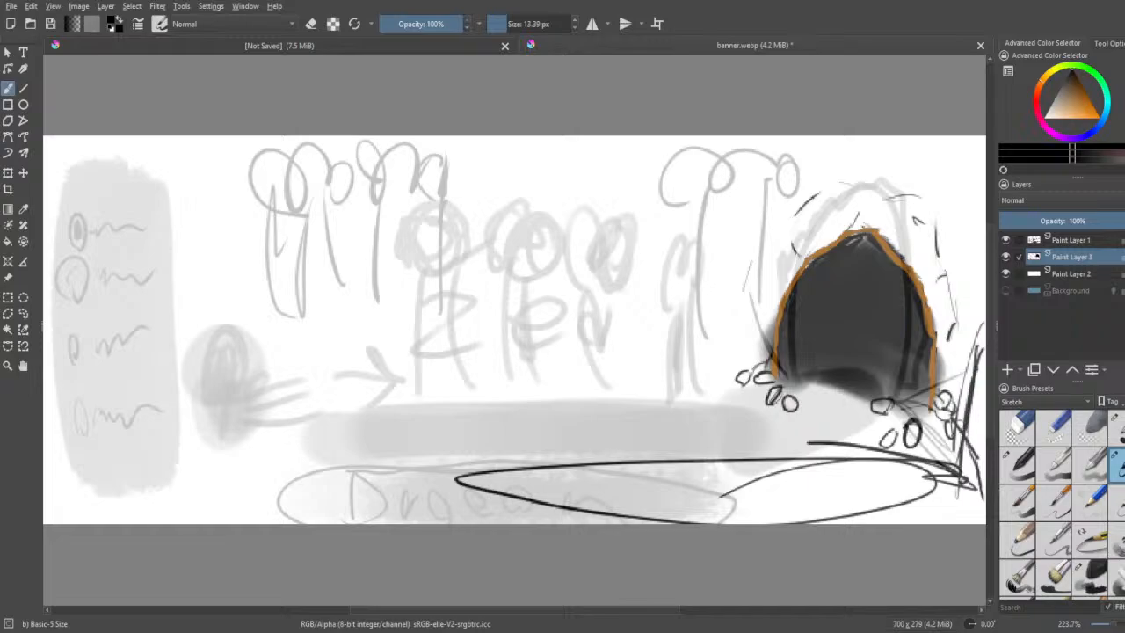
left_click_drag(979, 374, 965, 495)
left_click_drag(982, 408, 977, 435)
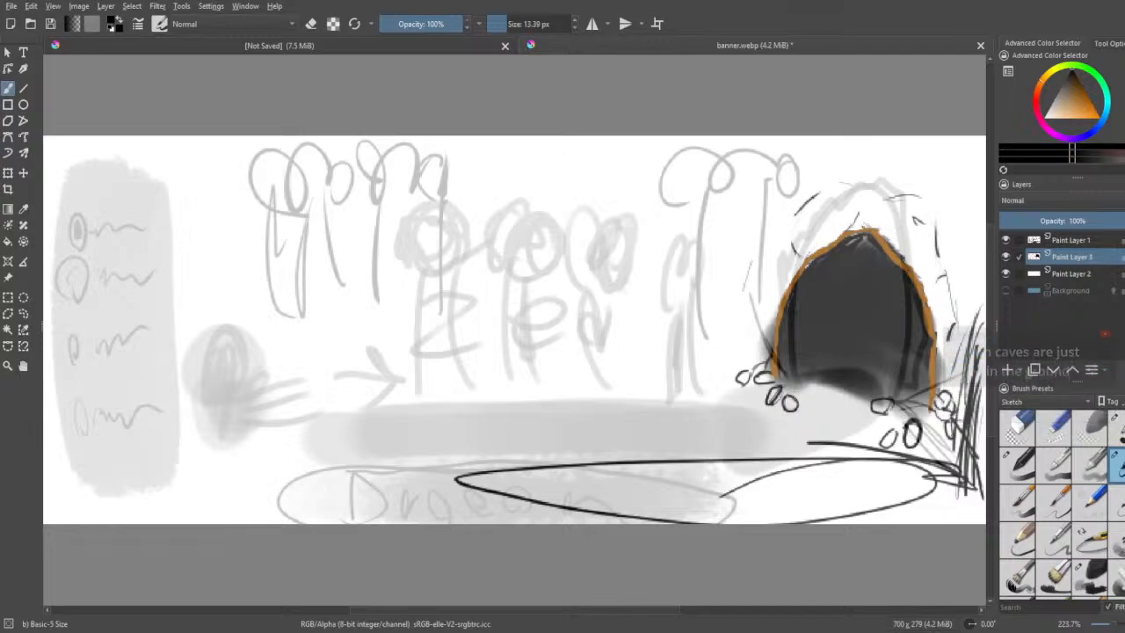
left_click_drag(962, 378, 979, 290)
mouse_move(963, 400)
left_mouse_down()
mouse_move(980, 283)
mouse_move(972, 384)
left_mouse_up()
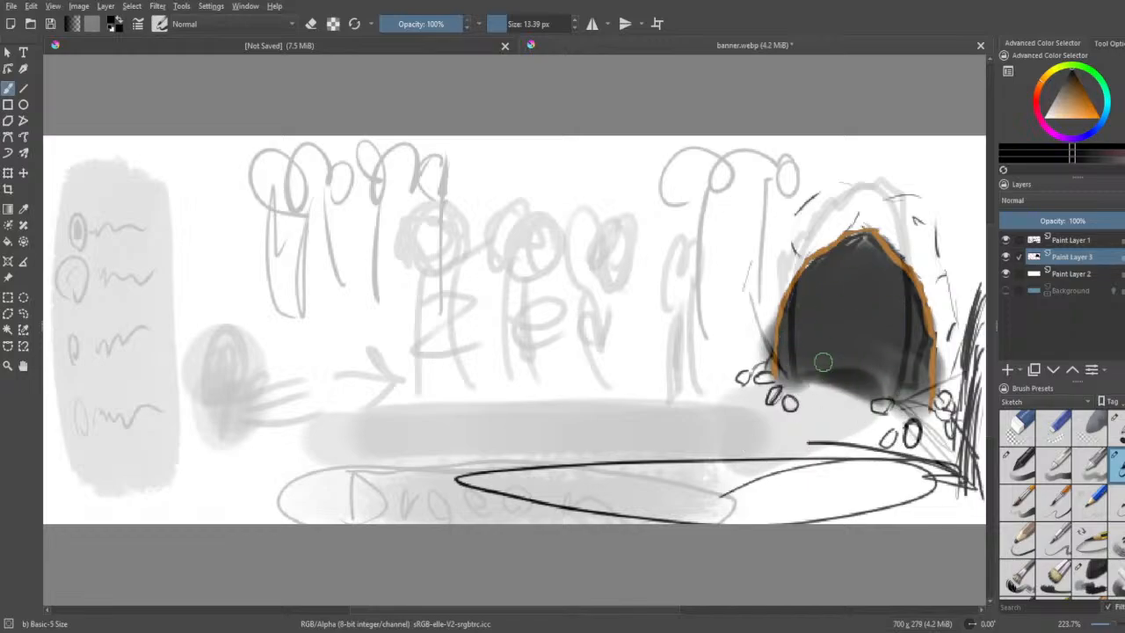
- Undo the edge hatching and the flat ellipse, keeping the slanting line at the cave's right foot
key("ctrl+z")
key("ctrl+z")
key("ctrl+z")
key("ctrl+z")
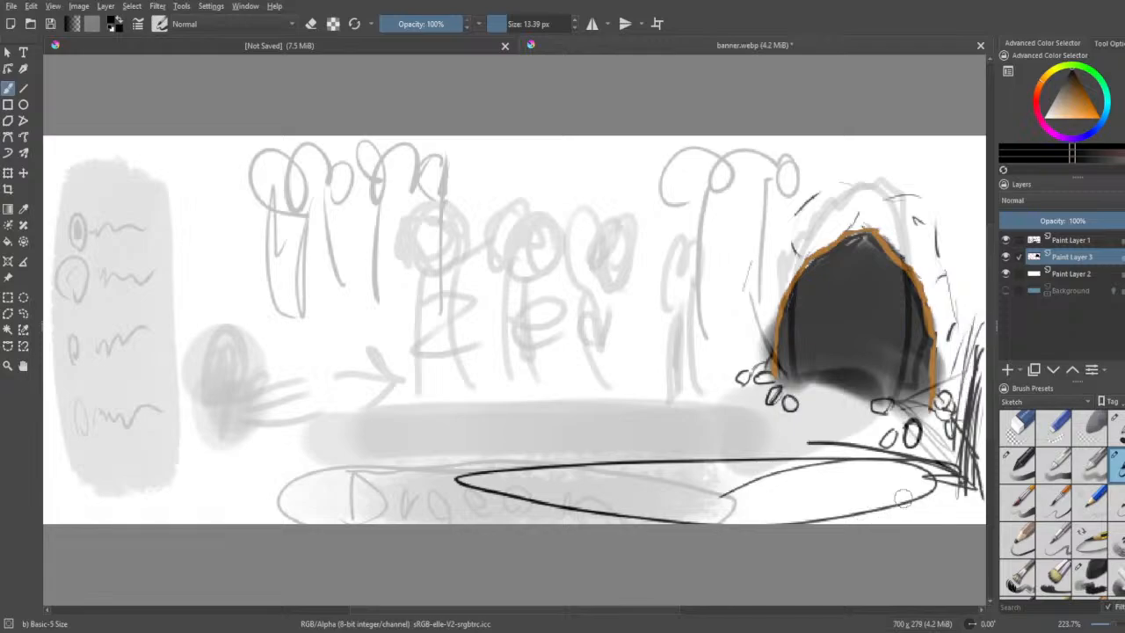
key("ctrl+z")
key("ctrl+z")
key("ctrl+z")
key("ctrl+z")
key("ctrl+z")
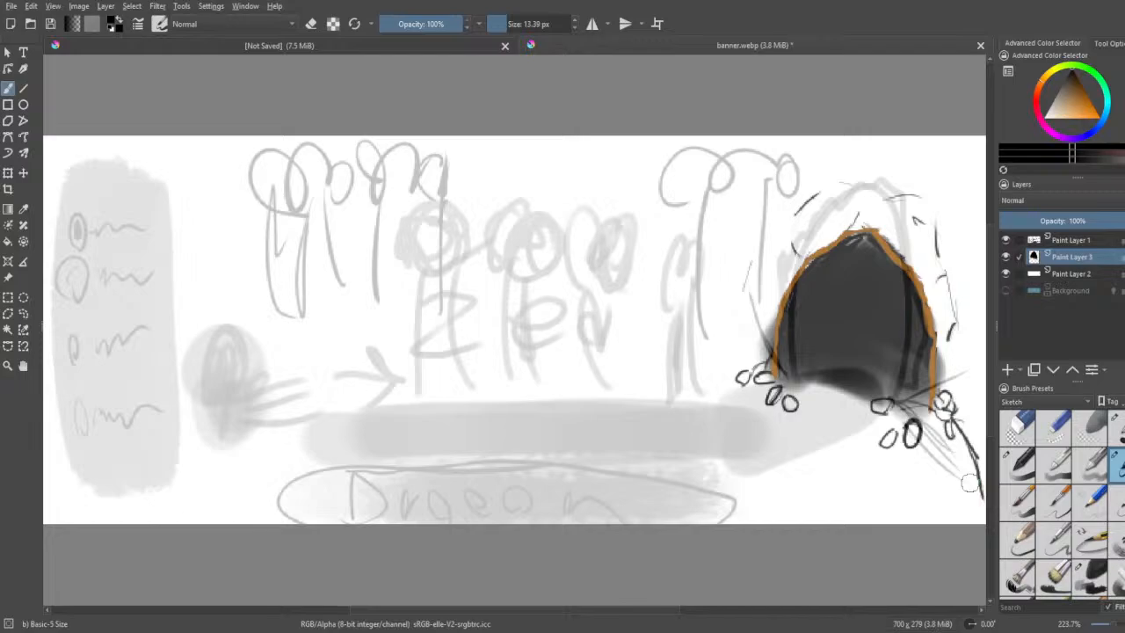
- Add a new paint layer above Paint Layer 3
left_click(1007, 369)
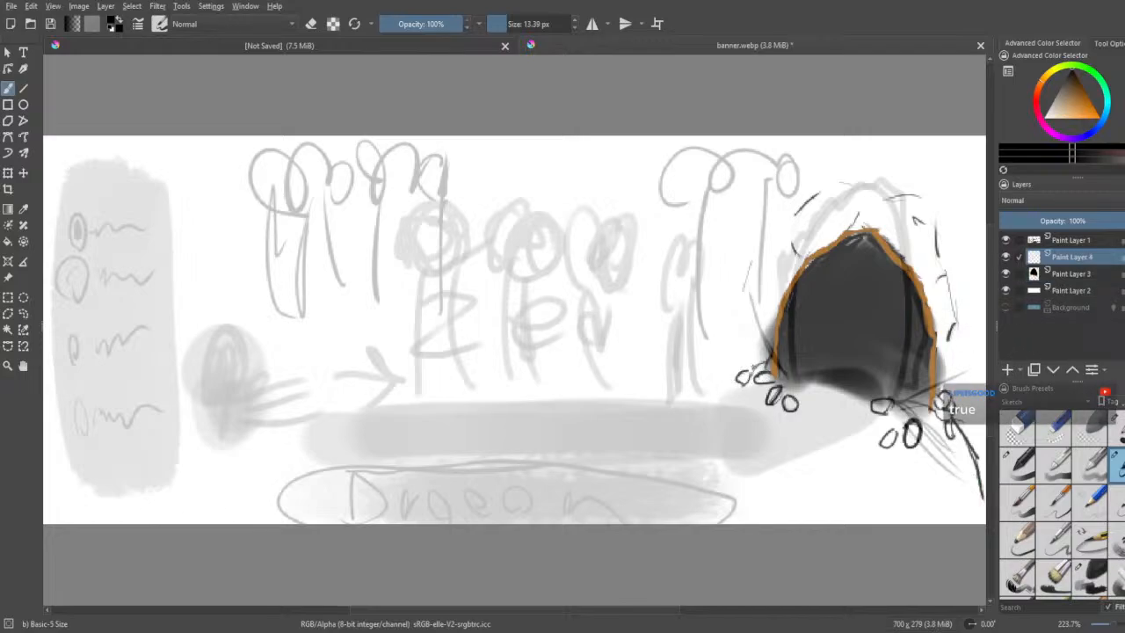
- Try several horizon lines running leftward from the cave's left foot, undoing each one
left_click_drag(751, 364, 648, 244)
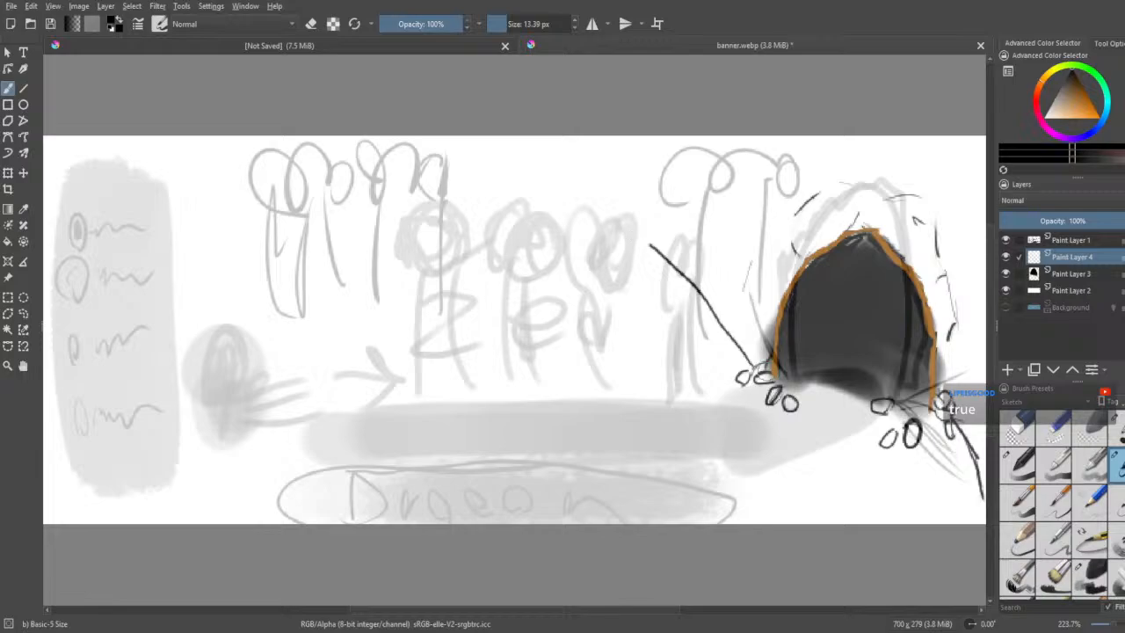
key("ctrl+z")
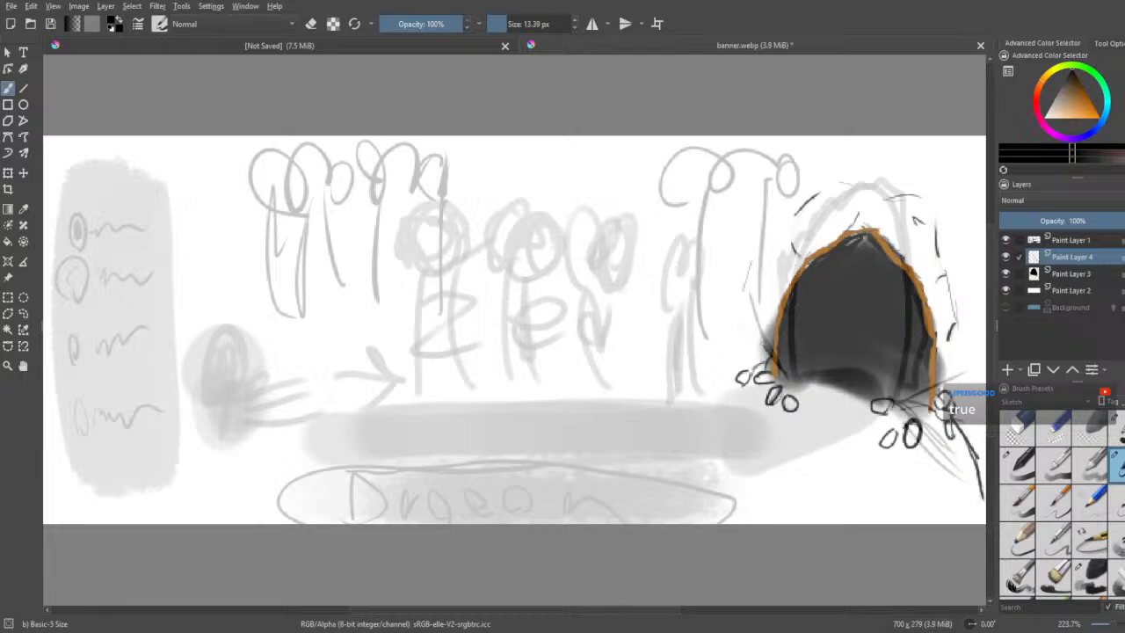
left_click_drag(772, 356, 588, 202)
key("ctrl+z")
mouse_move(770, 355)
left_mouse_down()
mouse_move(643, 261)
mouse_move(472, 214)
left_mouse_up()
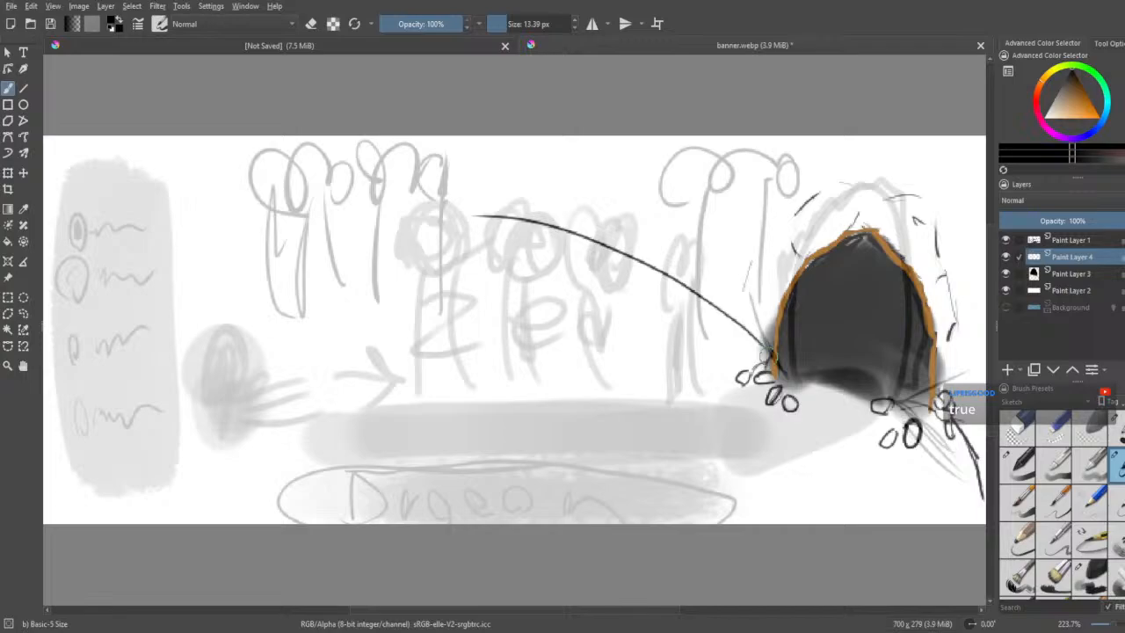
key("ctrl+z")
left_click_drag(772, 356, 614, 347)
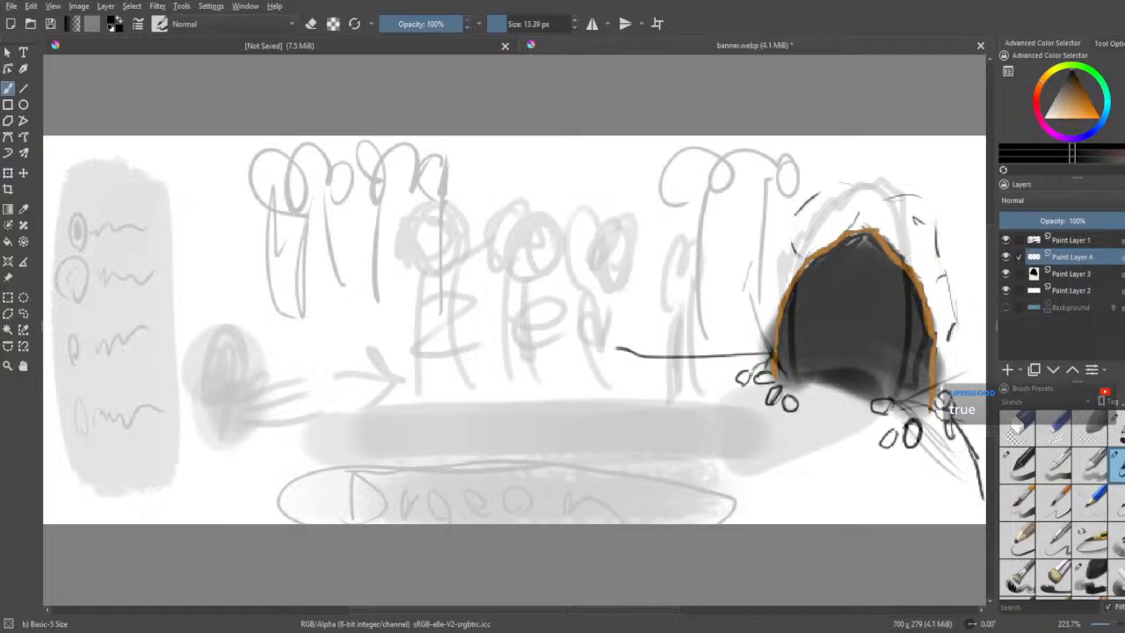
key("ctrl+z")
mouse_move(770, 353)
left_mouse_down()
mouse_move(673, 301)
mouse_move(525, 164)
left_mouse_up()
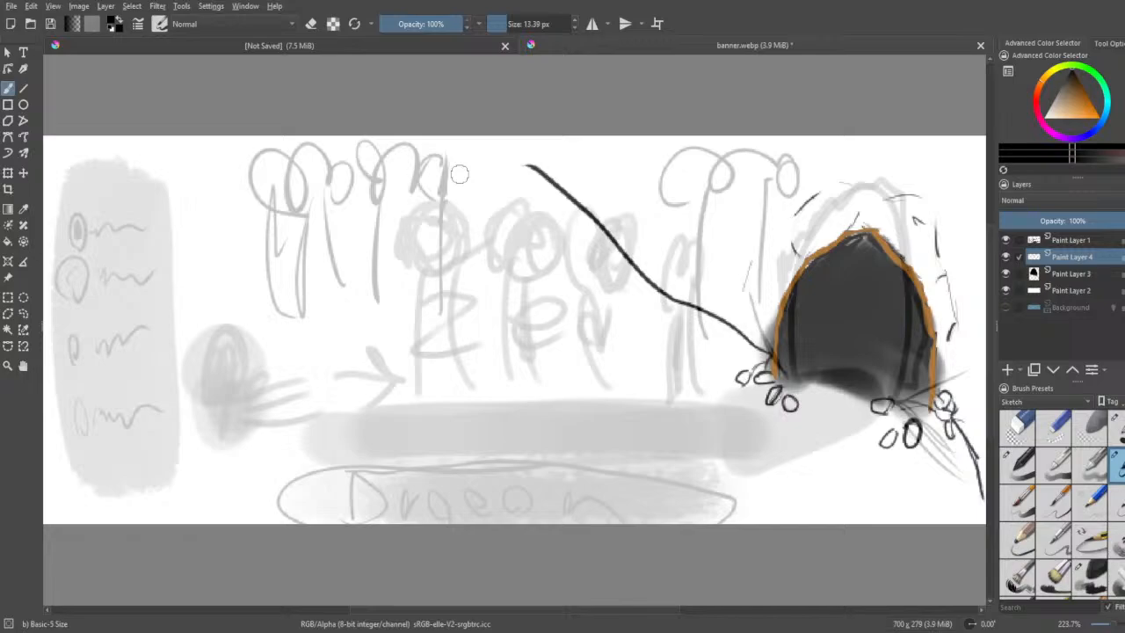
key("ctrl+z")
mouse_move(773, 350)
left_mouse_down()
mouse_move(685, 323)
mouse_move(627, 238)
mouse_move(232, 174)
mouse_move(133, 186)
left_mouse_up()
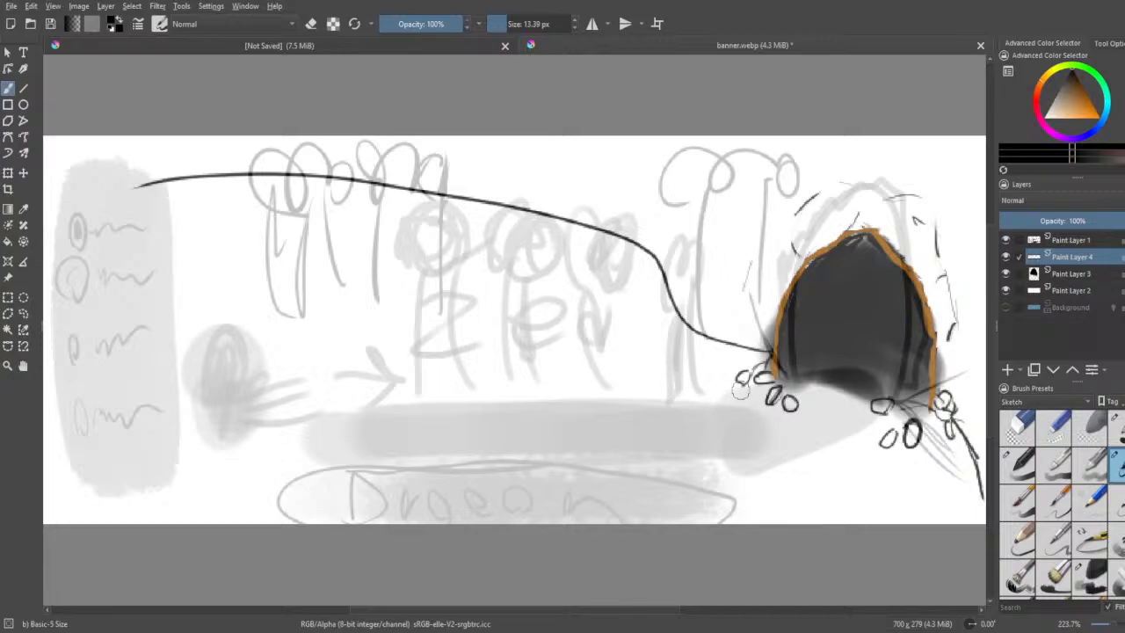
key("ctrl+z")
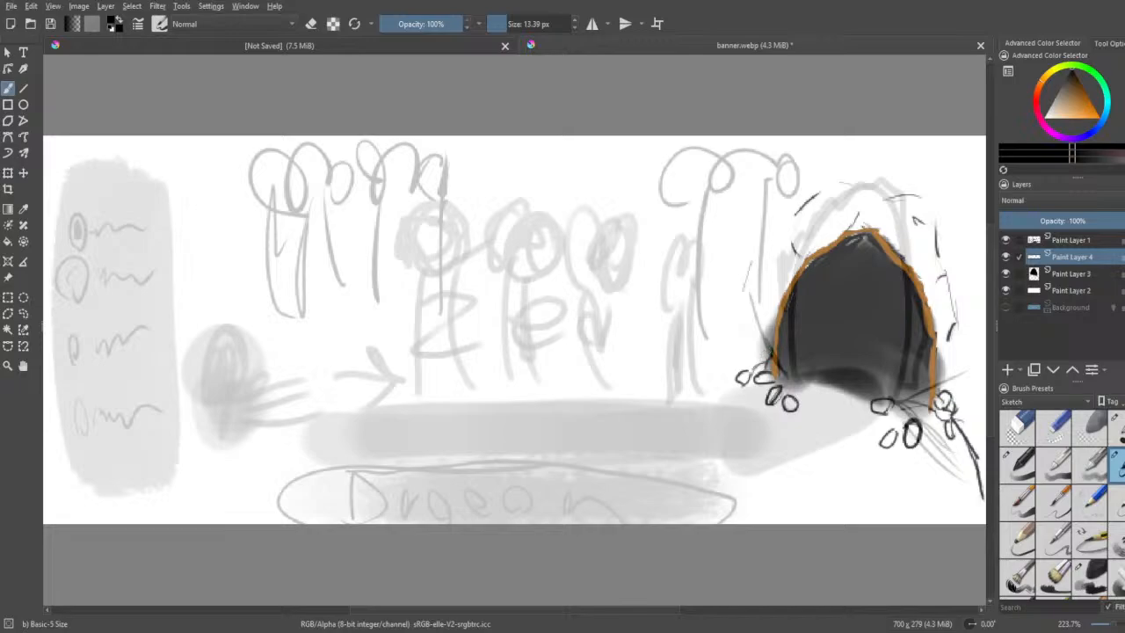
- Try steep slope lines rising from the cave's left foot to the canvas's upper edge
mouse_move(767, 351)
left_mouse_down()
mouse_move(739, 294)
mouse_move(713, 164)
mouse_move(720, 137)
left_mouse_up()
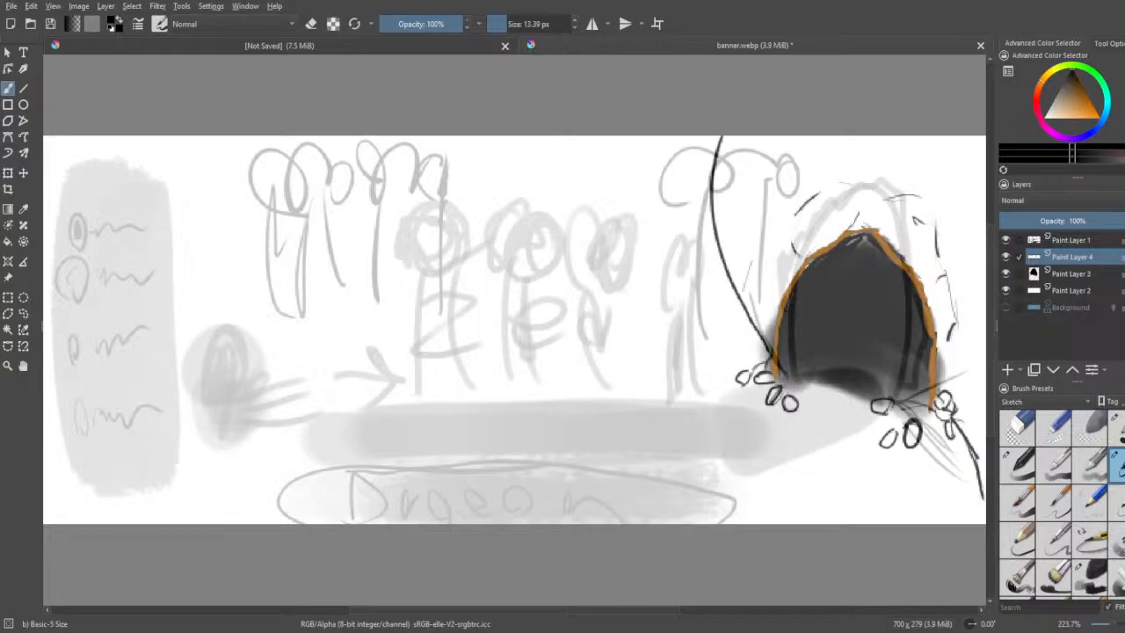
key("ctrl+z")
mouse_move(769, 349)
left_mouse_down()
mouse_move(714, 299)
mouse_move(738, 192)
mouse_move(770, 165)
mouse_move(757, 146)
left_mouse_up()
key("ctrl+z")
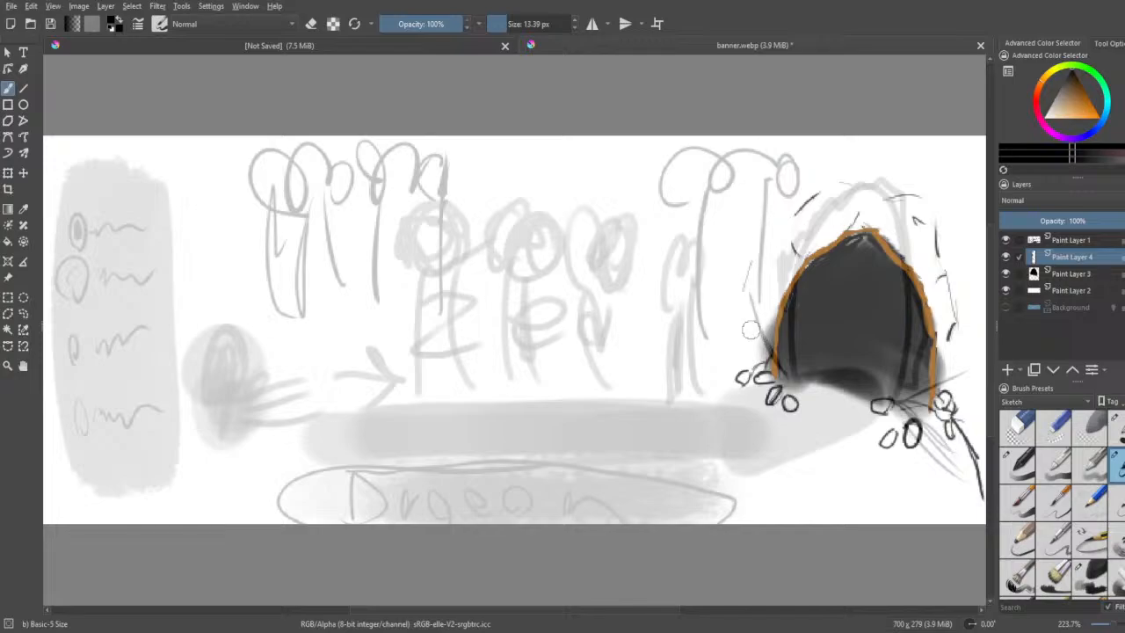
mouse_move(770, 351)
left_mouse_down()
mouse_move(711, 295)
mouse_move(683, 139)
left_mouse_up()
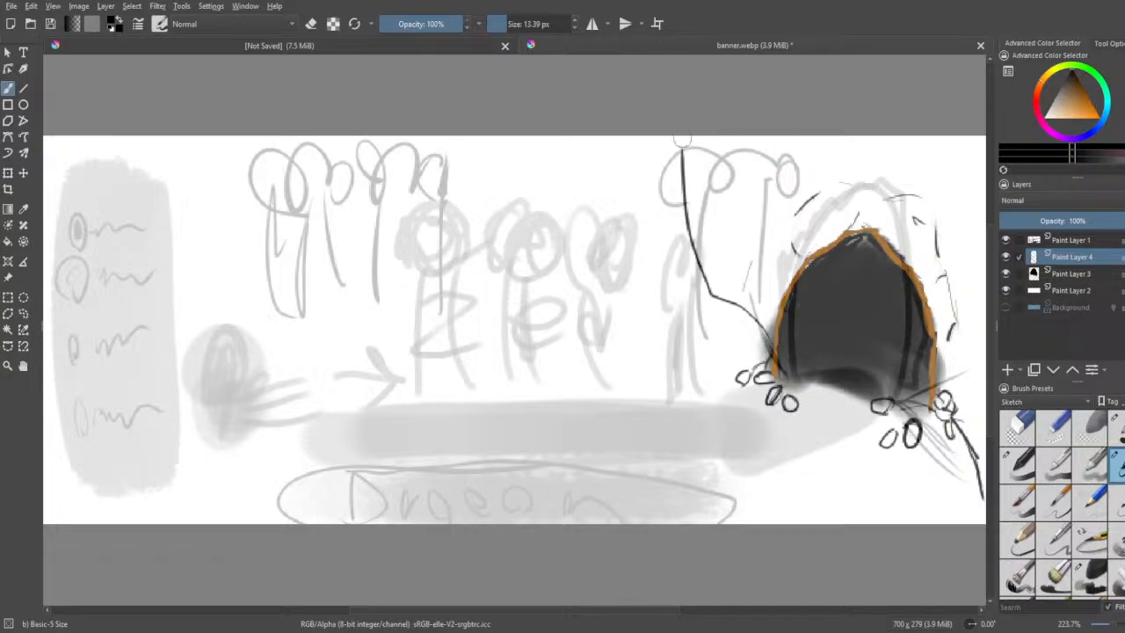
- Try three pointed peaks across the middle of the banner, then undo them and the steep slope line
mouse_move(518, 373)
left_mouse_down()
mouse_move(457, 232)
mouse_move(567, 301)
left_mouse_up()
mouse_move(630, 344)
left_mouse_down()
mouse_move(626, 294)
mouse_move(587, 323)
mouse_move(694, 325)
left_mouse_up()
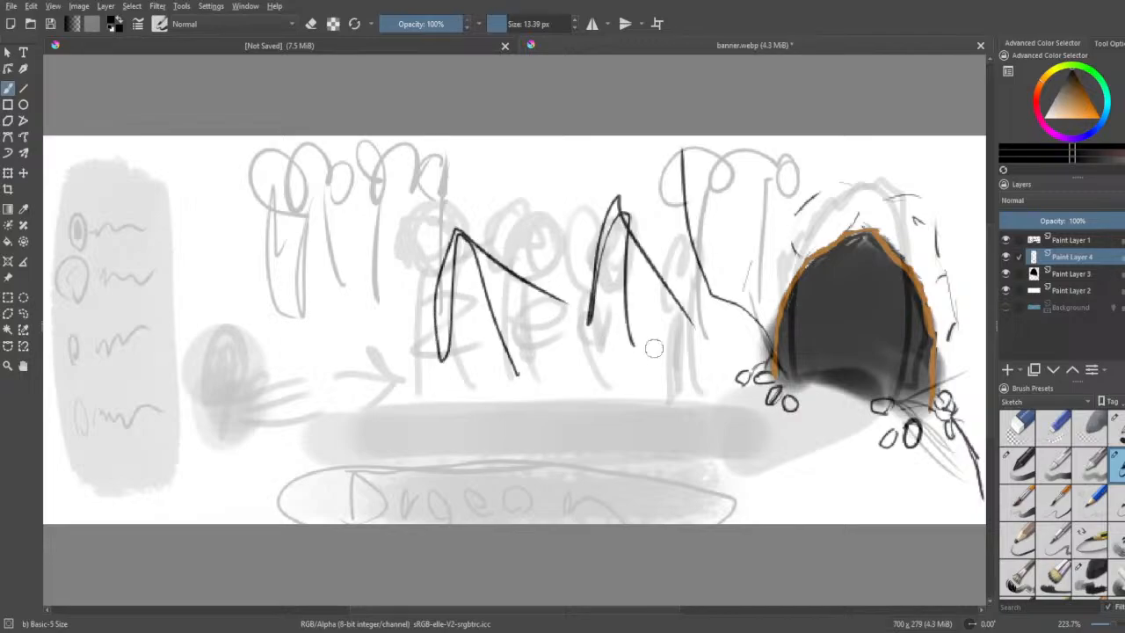
mouse_move(315, 359)
left_mouse_down()
mouse_move(299, 308)
mouse_move(379, 356)
left_mouse_up()
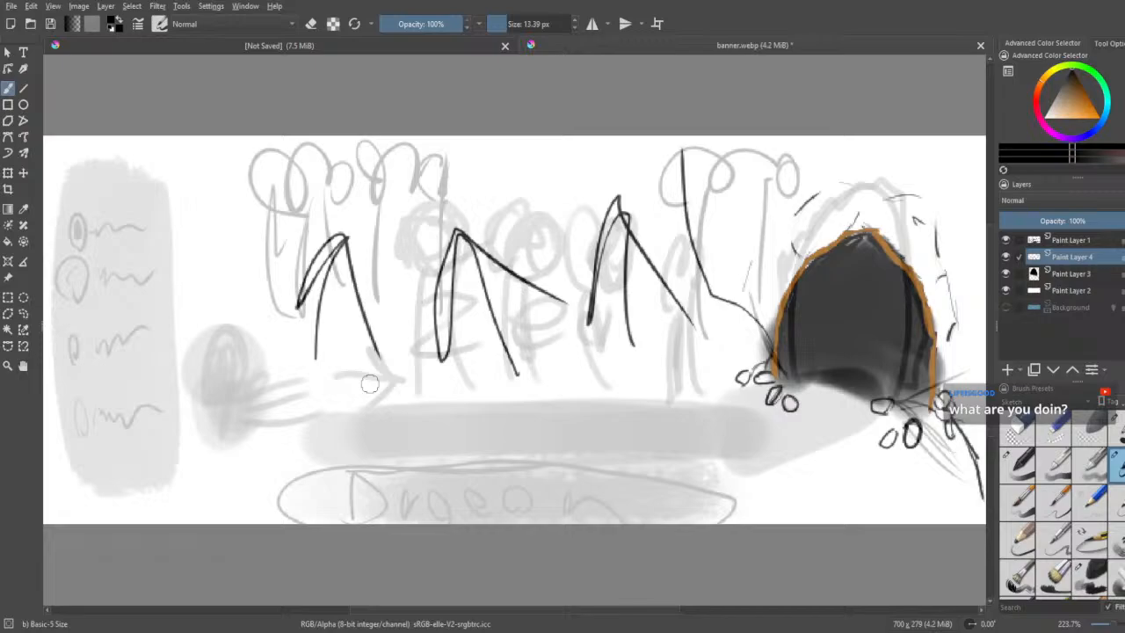
key("ctrl+z")
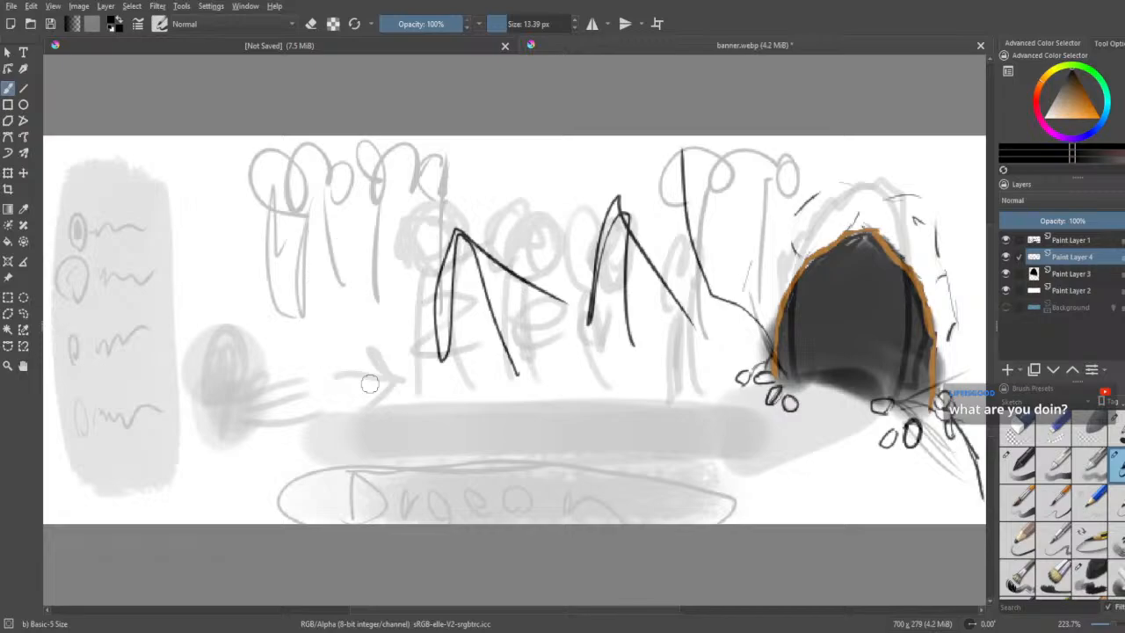
key("ctrl+z")
key("ctrl+z")
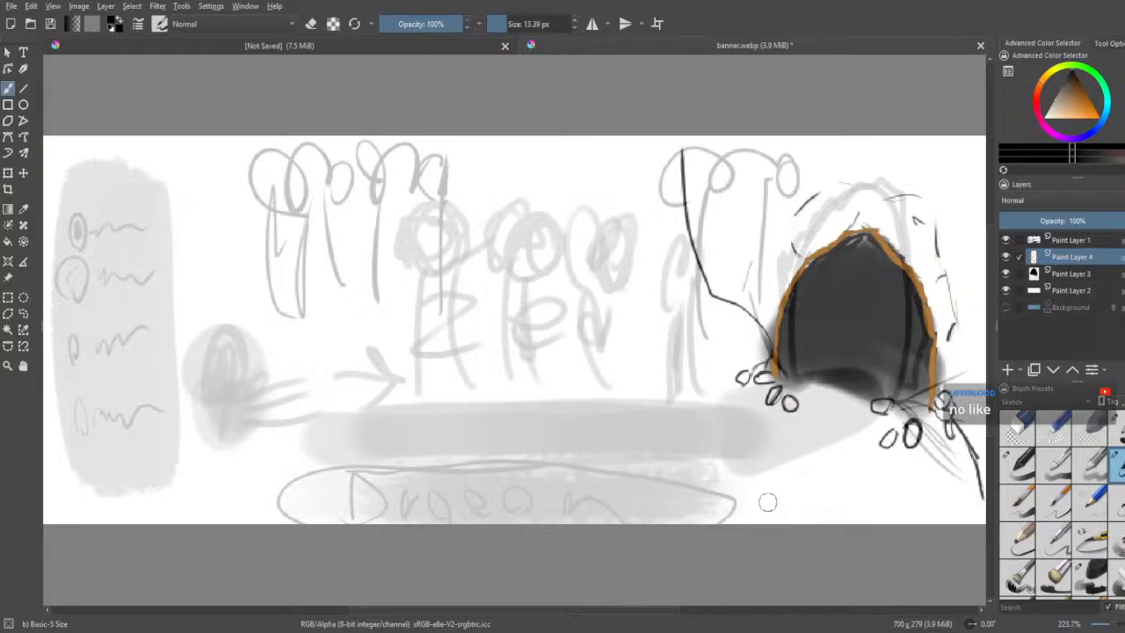
key("ctrl+z")
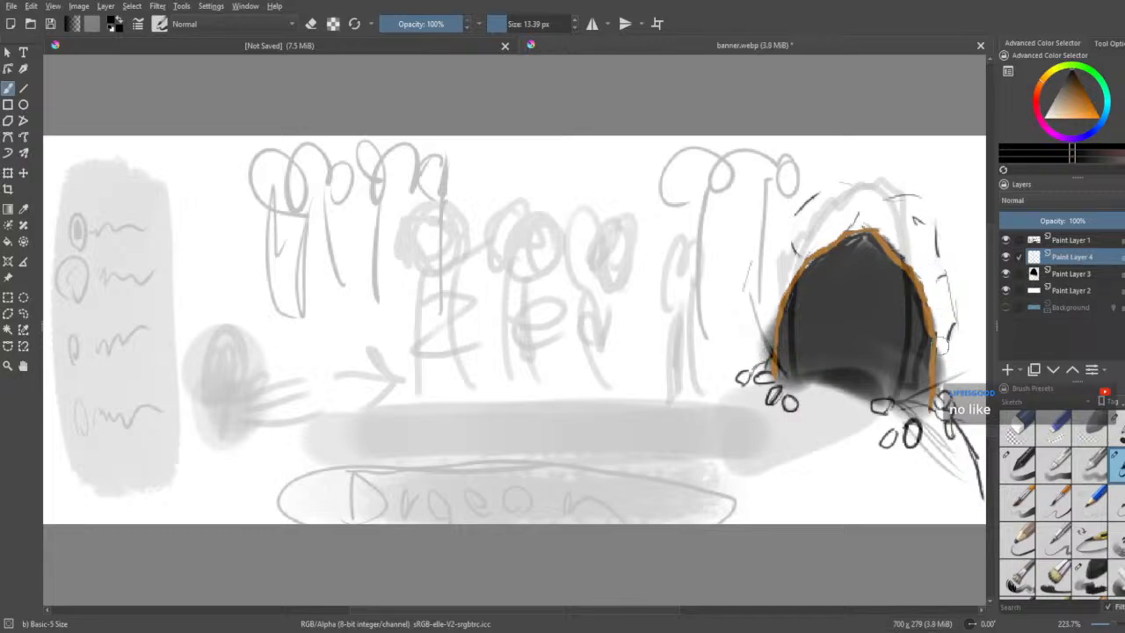
- Try thick black zigzag scribbles over the top and right side of the cave, then undo them
mouse_move(940, 343)
left_mouse_down()
mouse_move(933, 227)
mouse_move(975, 193)
mouse_move(863, 164)
mouse_move(784, 204)
mouse_move(780, 189)
mouse_move(948, 185)
mouse_move(960, 330)
mouse_move(962, 298)
left_mouse_up()
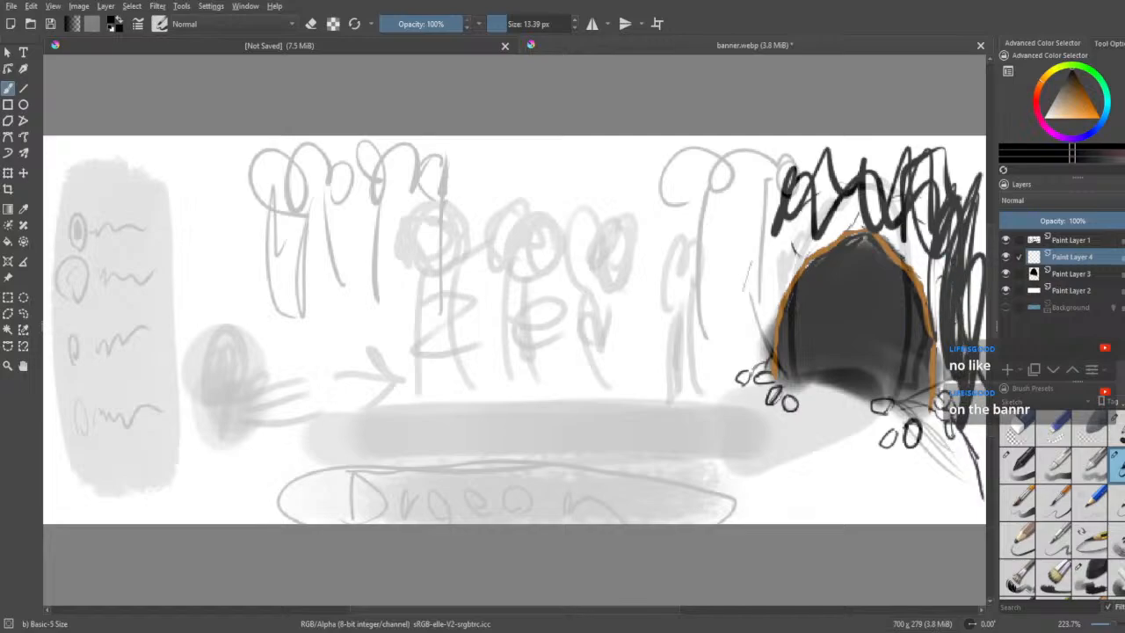
key("ctrl+z")
key("ctrl+z")
key("ctrl+z")
key("ctrl+z")
key("ctrl+z")
key("ctrl+z")
key("ctrl+z")
key("ctrl+z")
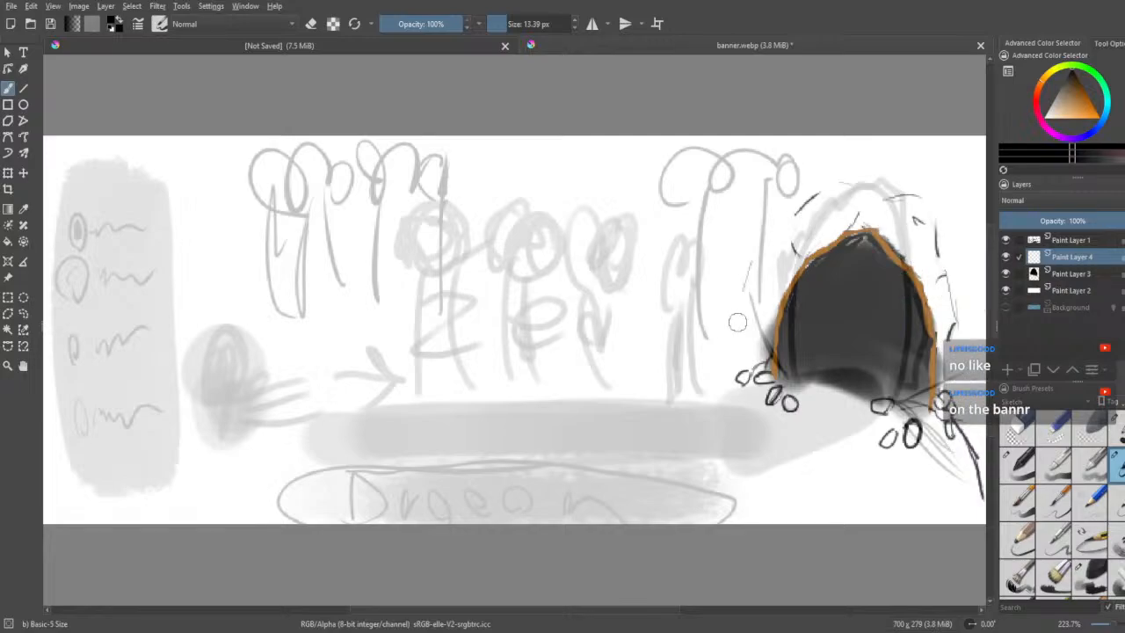
- Try a curved slope line from the cave's left foot up to the faded tree sketch, then undo it
left_click_drag(764, 344, 712, 155)
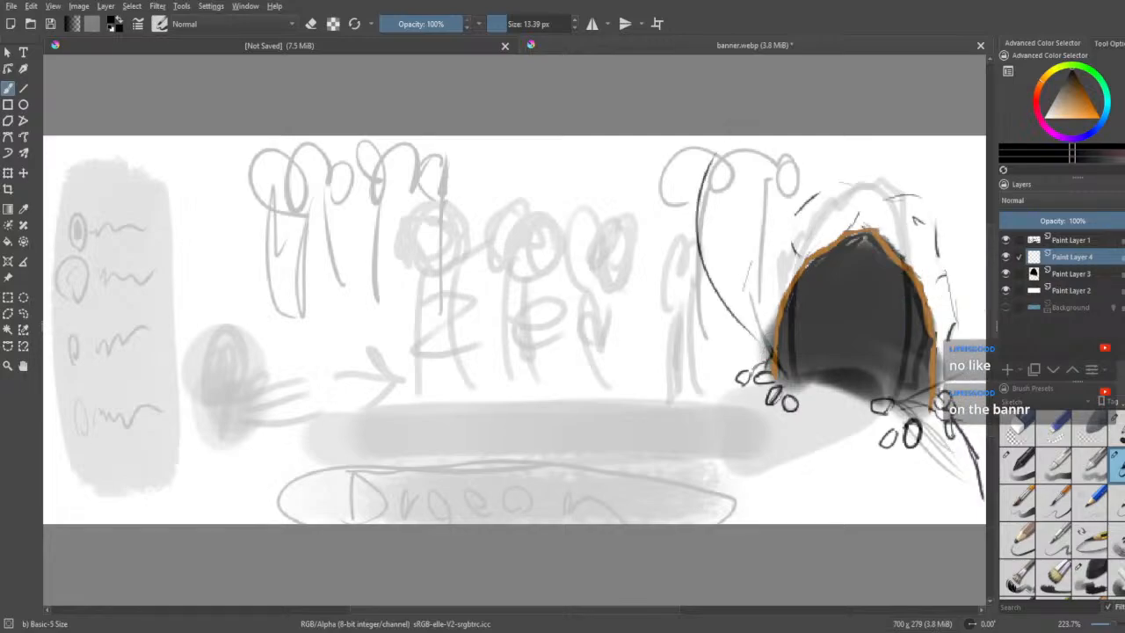
key("e")
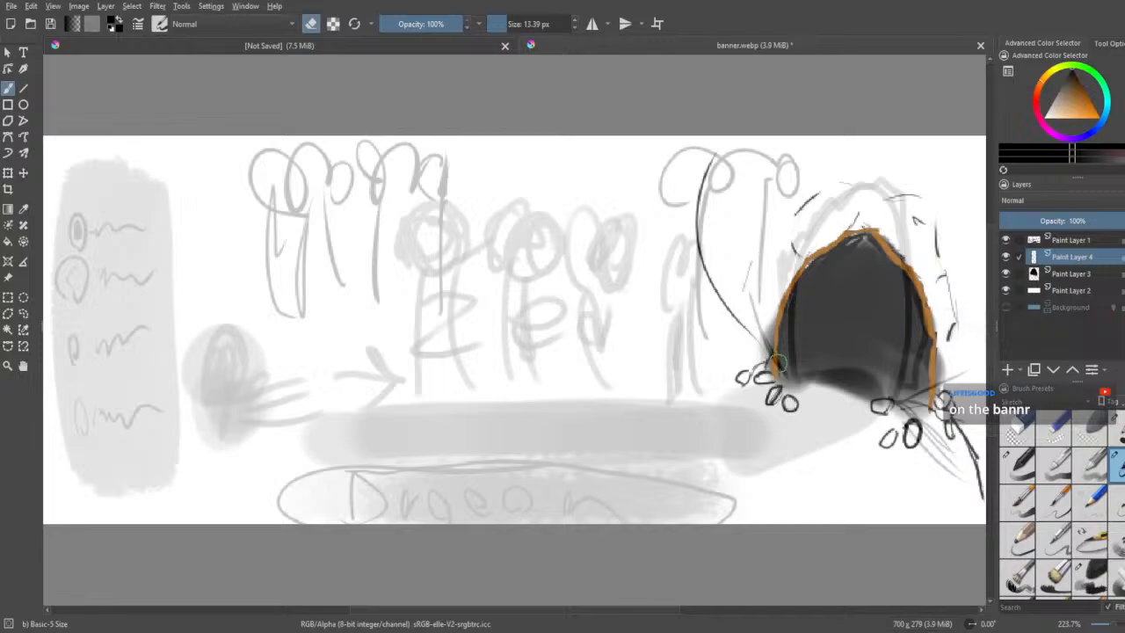
key("ctrl+z")
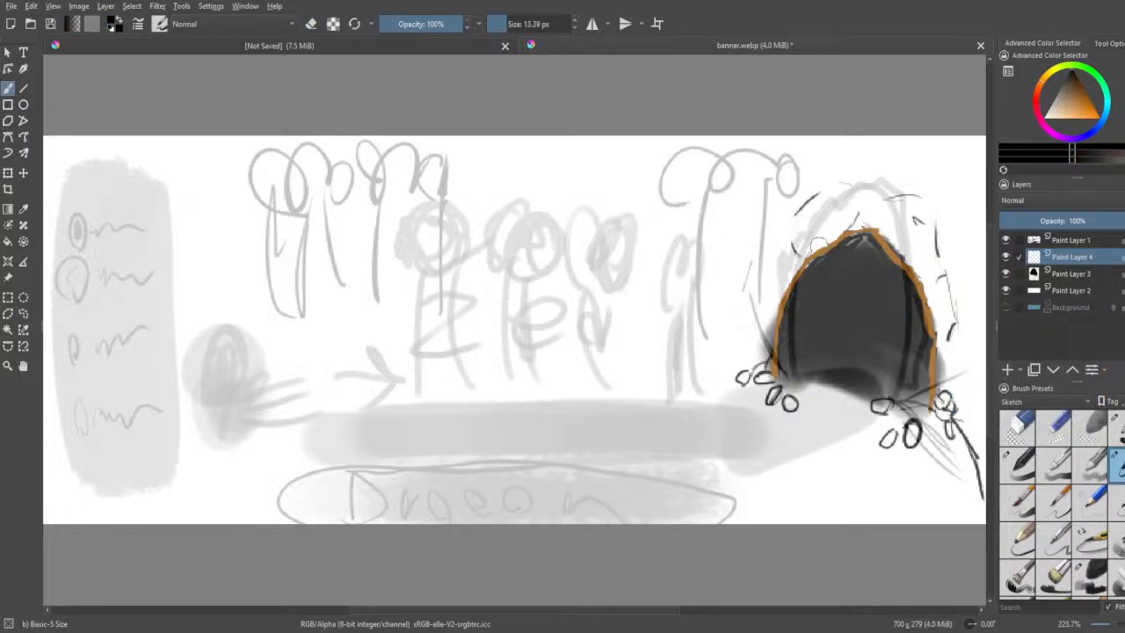
- Try several steep curved lines from the cave's left foot to the canvas's upper edge, then undo each one
left_click_drag(728, 197, 791, 396)
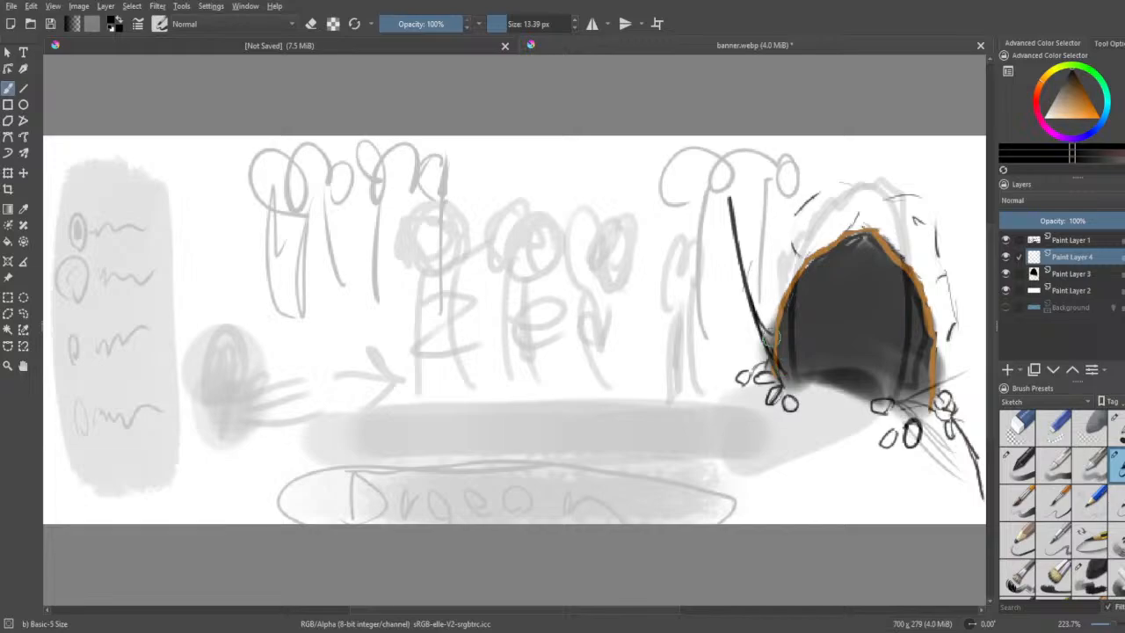
key("ctrl+z")
mouse_move(773, 359)
left_mouse_down()
mouse_move(730, 254)
mouse_move(709, 137)
left_mouse_up()
key("ctrl+z")
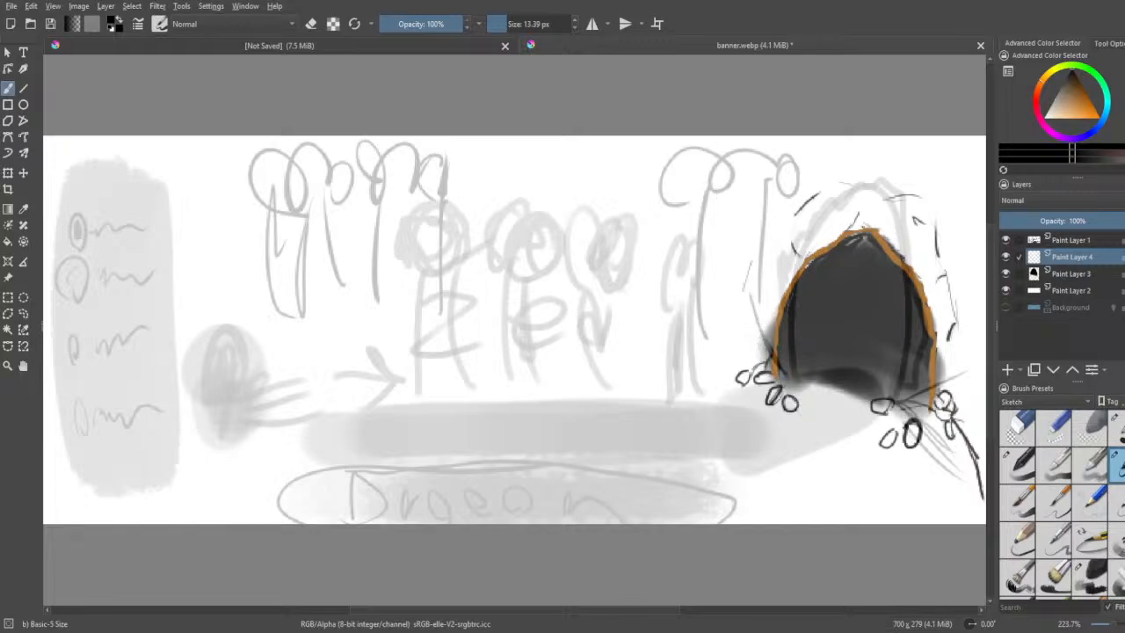
mouse_move(771, 351)
left_mouse_down()
mouse_move(697, 234)
mouse_move(699, 139)
left_mouse_up()
key("ctrl+z")
mouse_move(771, 351)
left_mouse_down()
mouse_move(726, 311)
mouse_move(708, 269)
mouse_move(708, 147)
left_mouse_up()
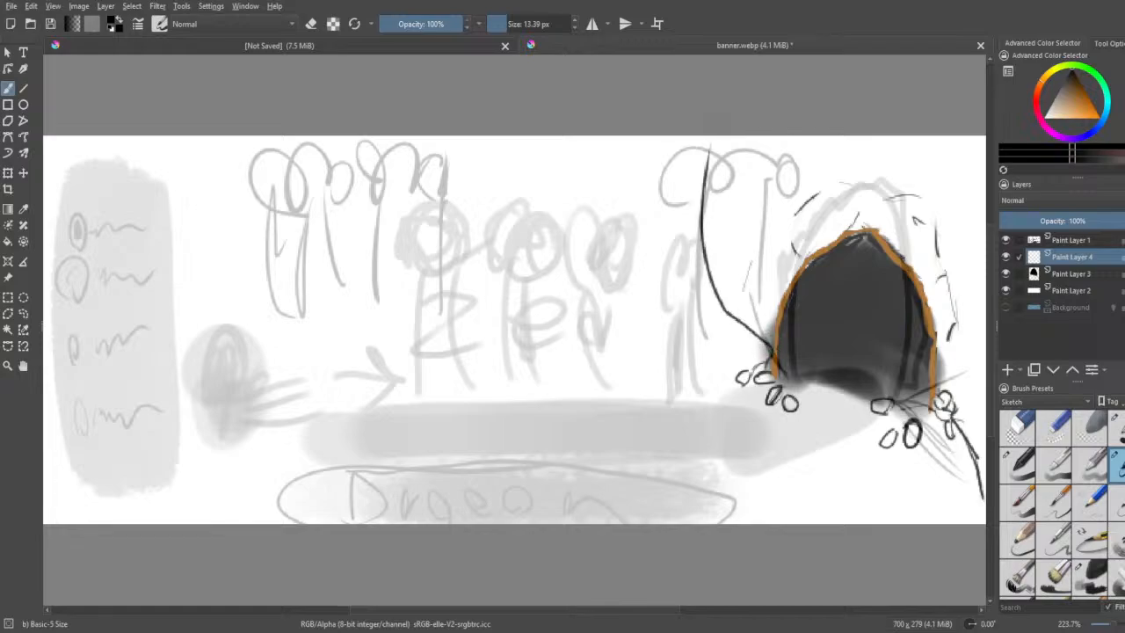
key("ctrl+z")
mouse_move(771, 351)
left_mouse_down()
mouse_move(727, 334)
mouse_move(719, 269)
mouse_move(747, 151)
left_mouse_up()
key("ctrl+z")
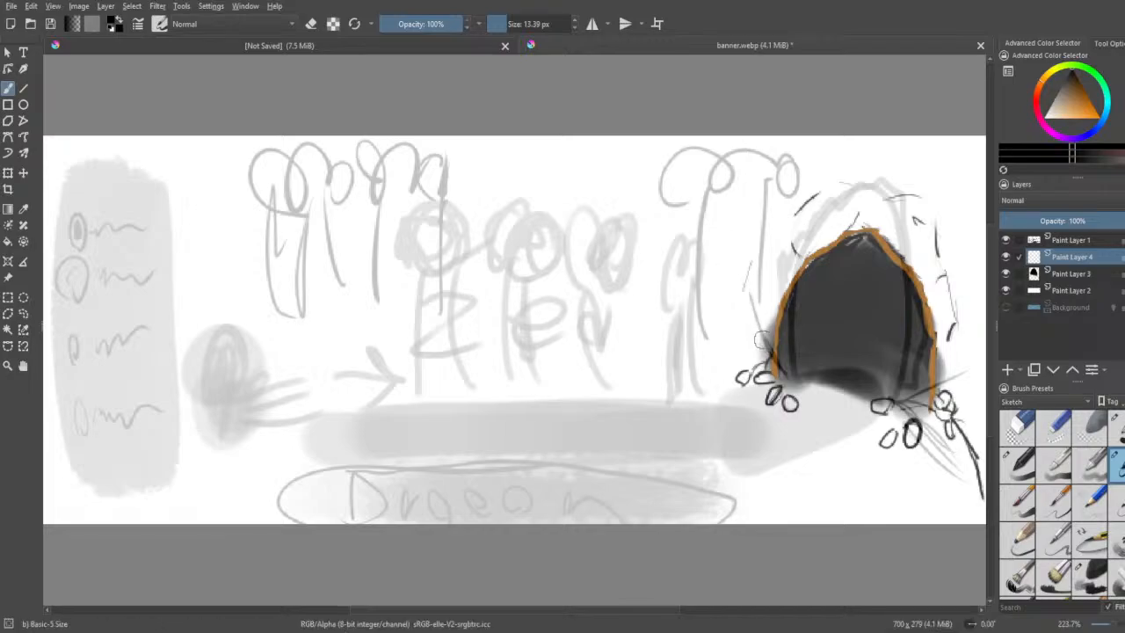
- Draw a jagged cliff line from the cave's left foot to the canvas's upper edge, keeping only the branch nearer the cave, and return to the Basic-5 Size brush
mouse_move(779, 362)
left_mouse_down()
mouse_move(707, 314)
mouse_move(696, 246)
mouse_move(593, 136)
left_mouse_up()
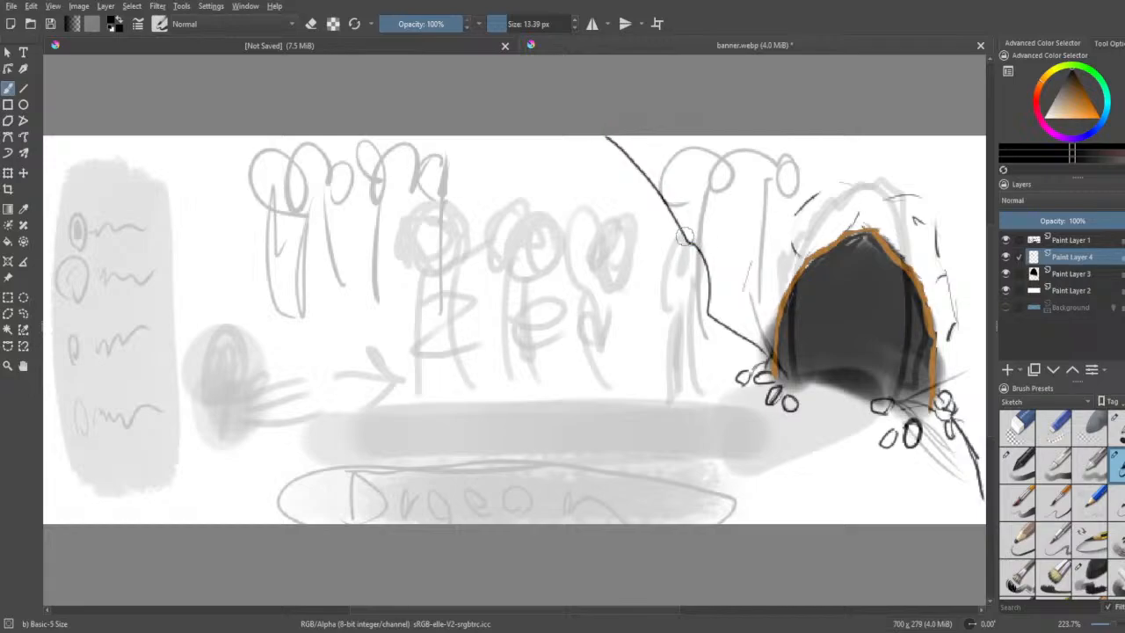
left_click_drag(684, 239, 722, 137)
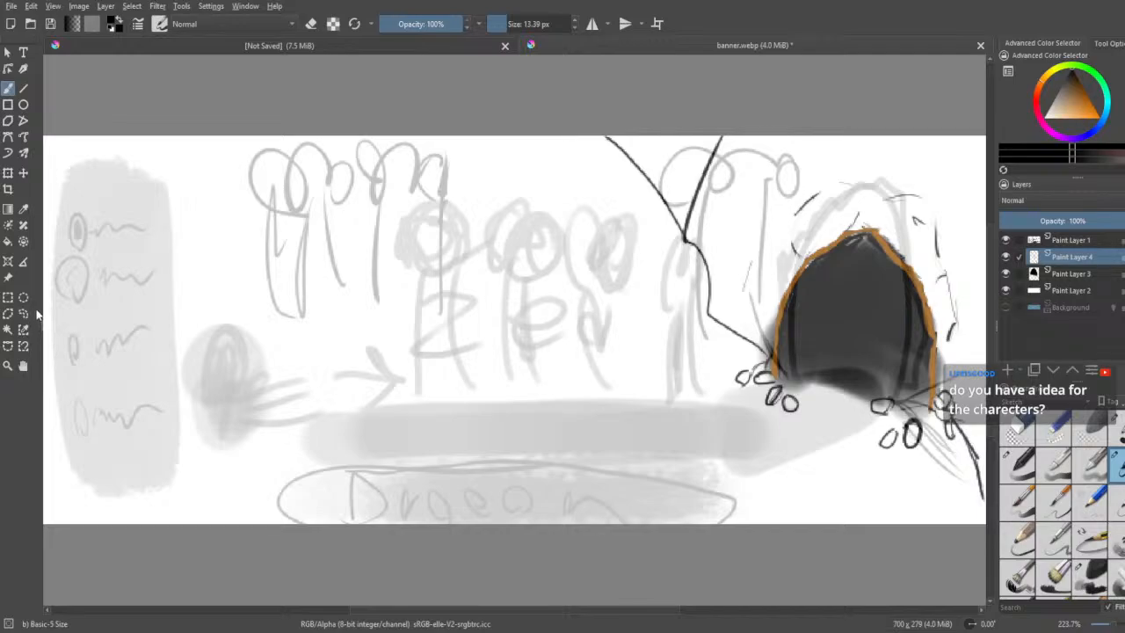
left_click(1017, 431)
mouse_move(665, 195)
left_mouse_down()
mouse_move(670, 236)
mouse_move(656, 190)
mouse_move(606, 143)
left_mouse_up()
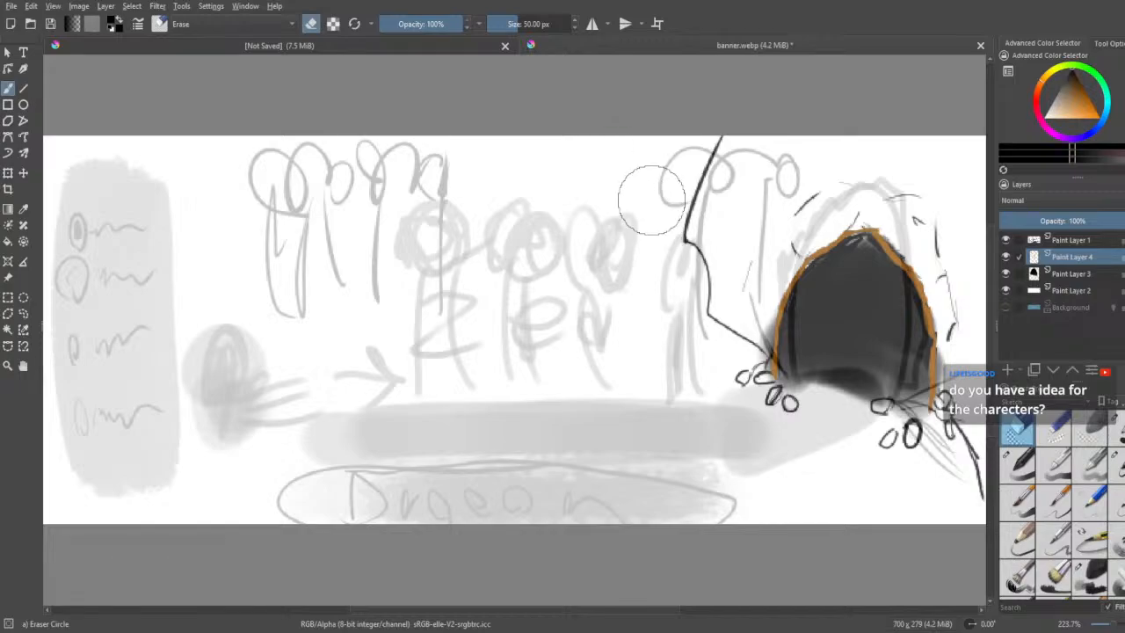
left_click(1018, 460)
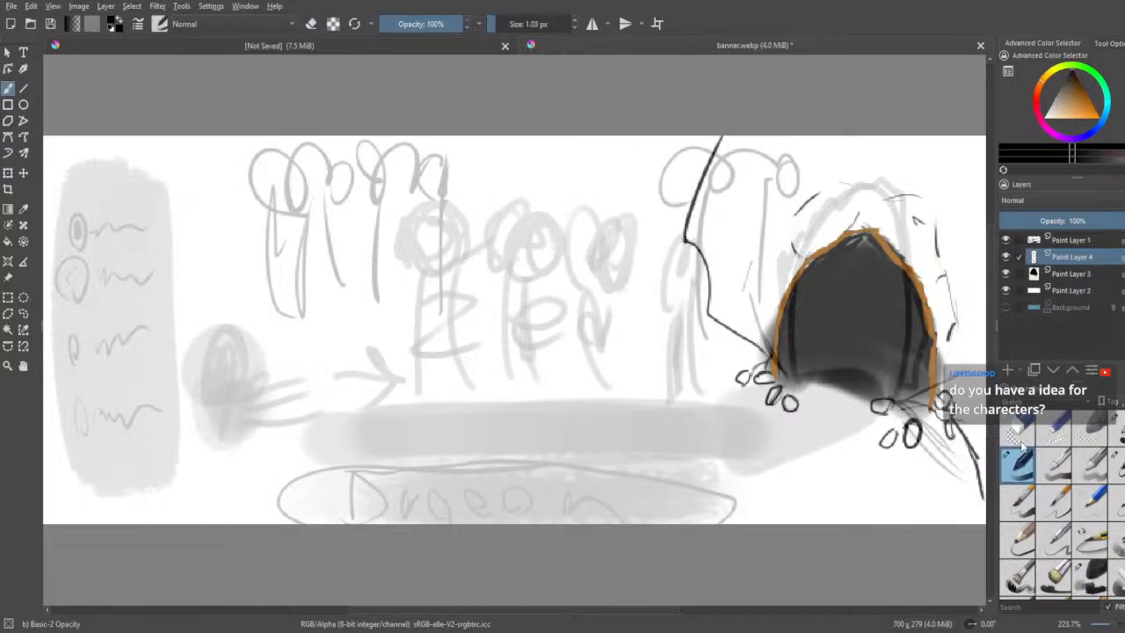
left_click(1115, 454)
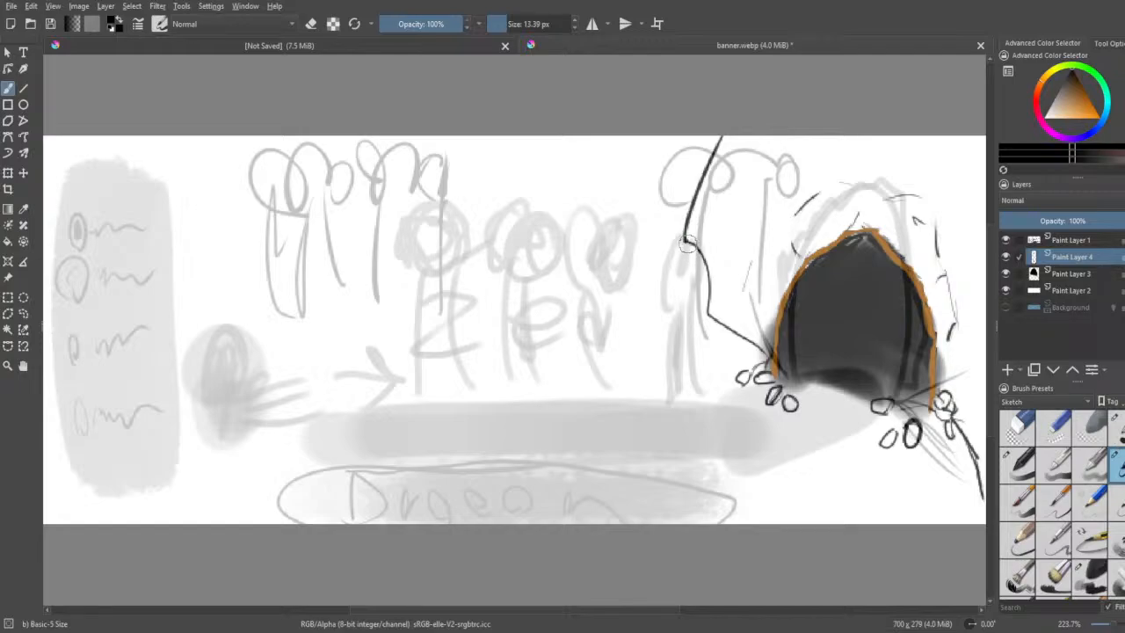
- Try a rounded bulge off the cliff line's bend and a short stroke at its lower corner, then undo both
mouse_move(684, 239)
left_mouse_down()
mouse_move(642, 263)
mouse_move(670, 310)
mouse_move(722, 325)
left_mouse_up()
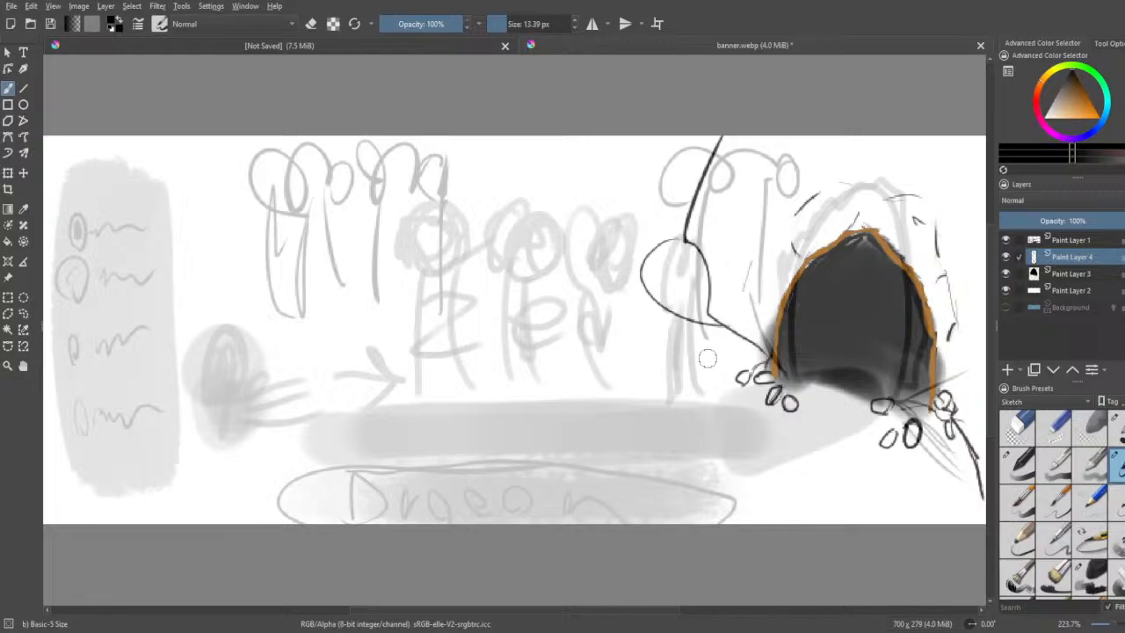
key("ctrl+z")
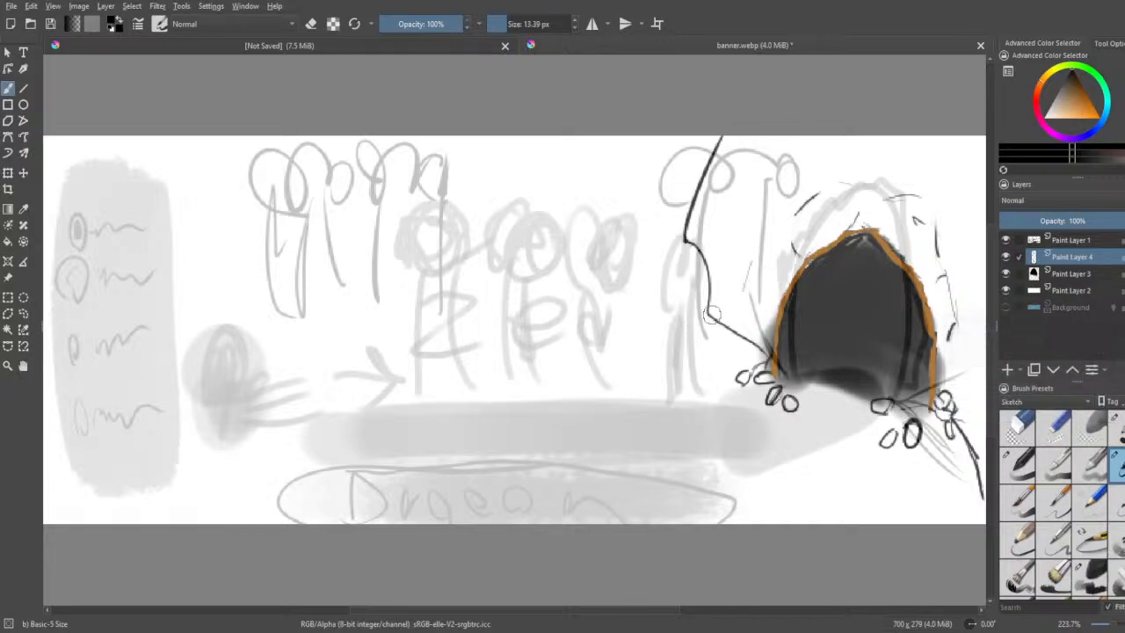
mouse_move(706, 305)
left_mouse_down()
mouse_move(685, 241)
mouse_move(714, 316)
left_mouse_up()
key("ctrl+z")
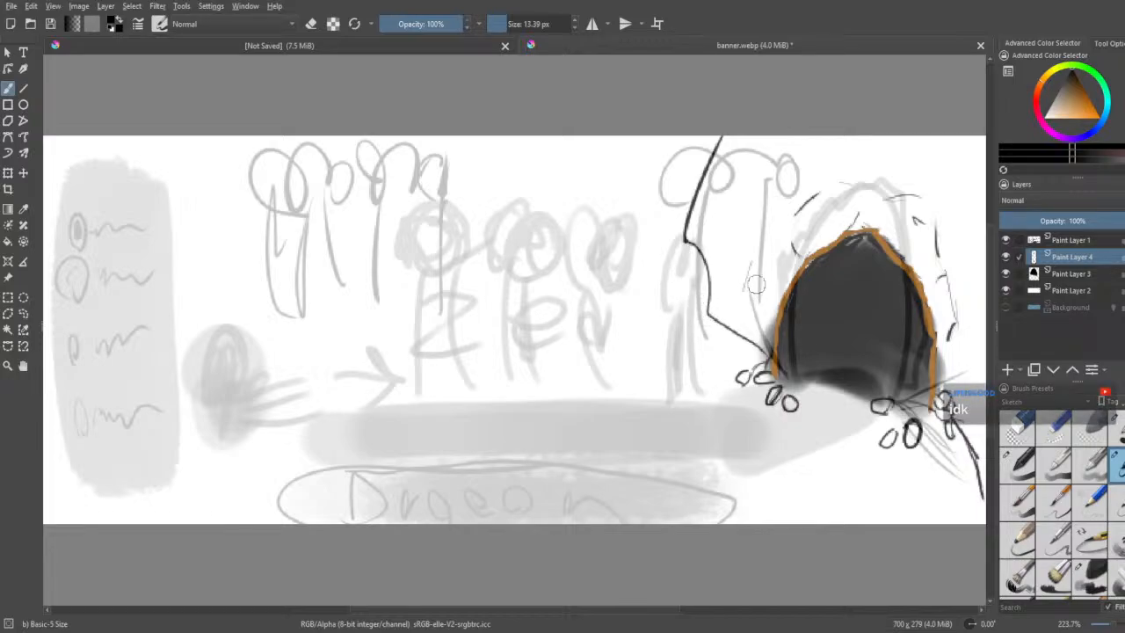
- Thicken the cliff line's middle bend with dark overlapping strokes that form a narrow leaf shape
mouse_move(685, 242)
left_mouse_down()
mouse_move(706, 314)
mouse_move(688, 244)
left_mouse_up()
left_click_drag(699, 292, 705, 298)
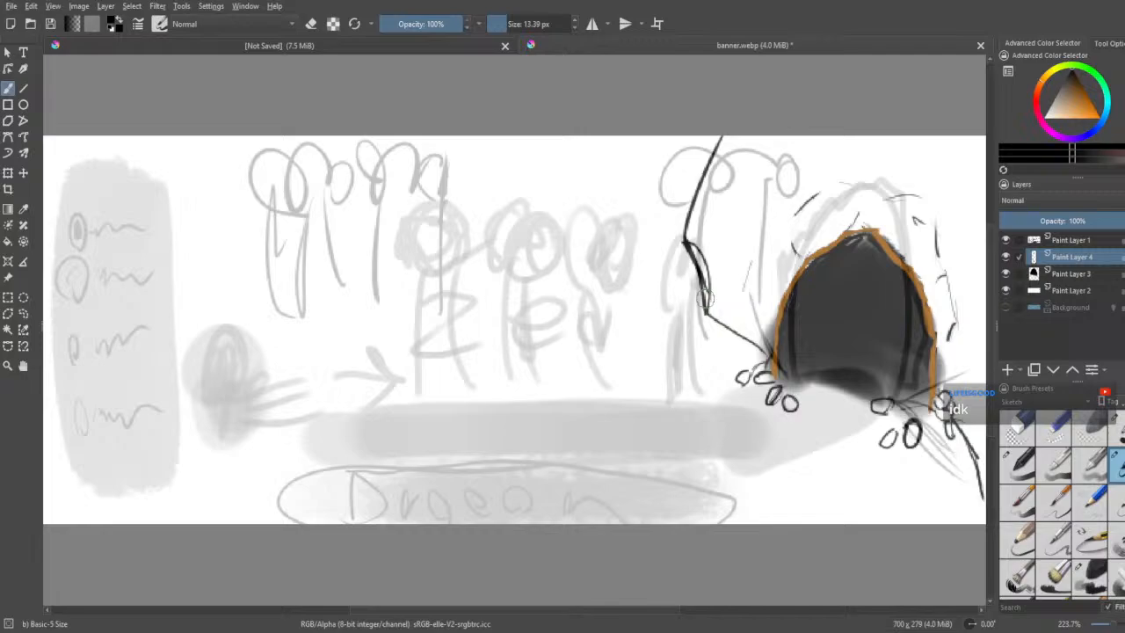
mouse_move(704, 299)
left_mouse_down()
mouse_move(694, 308)
mouse_move(703, 297)
mouse_move(703, 313)
mouse_move(685, 246)
mouse_move(692, 309)
mouse_move(718, 323)
left_mouse_up()
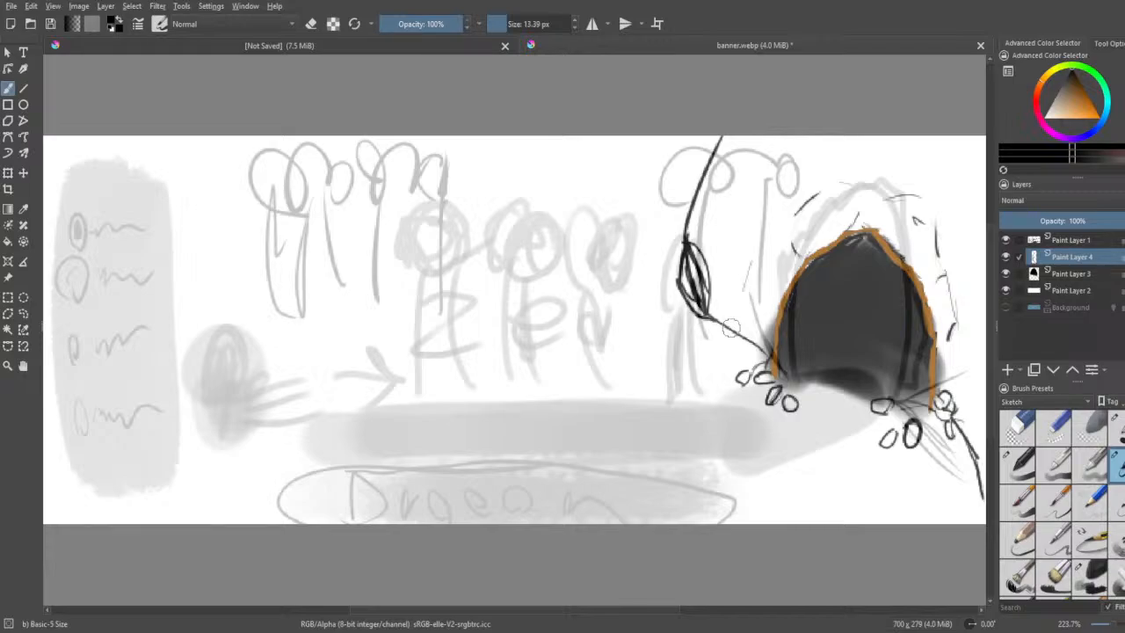
- Add a new paint layer and sketch a wide tree trunk with short root marks between the faded figures and the cave
left_click(1006, 369)
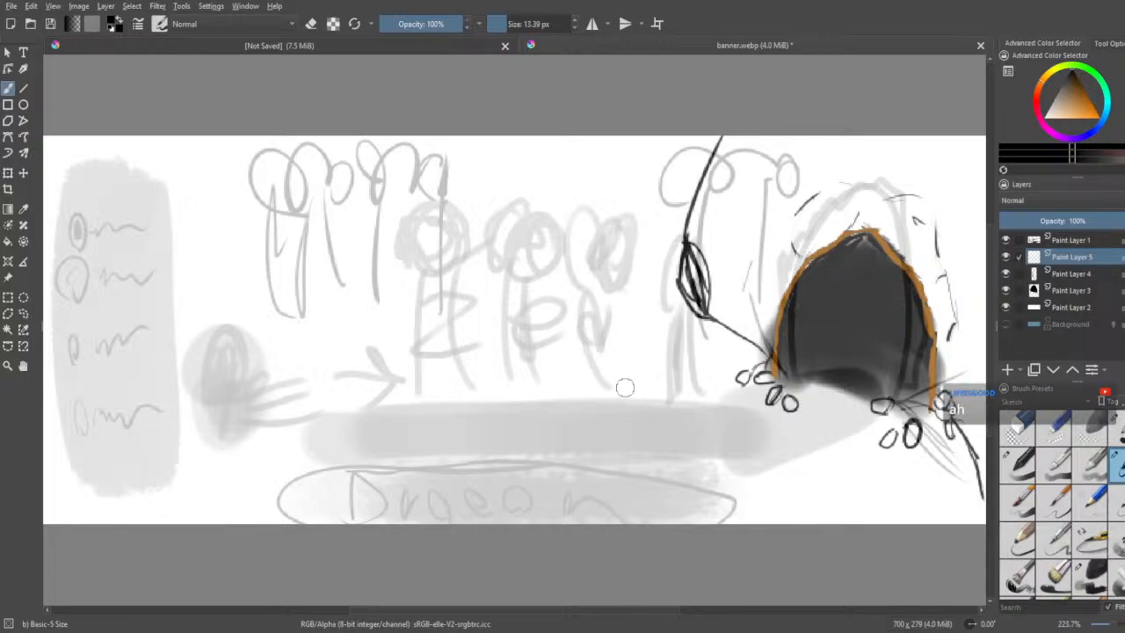
mouse_move(627, 383)
left_mouse_down()
mouse_move(648, 359)
mouse_move(665, 396)
mouse_move(693, 384)
left_mouse_up()
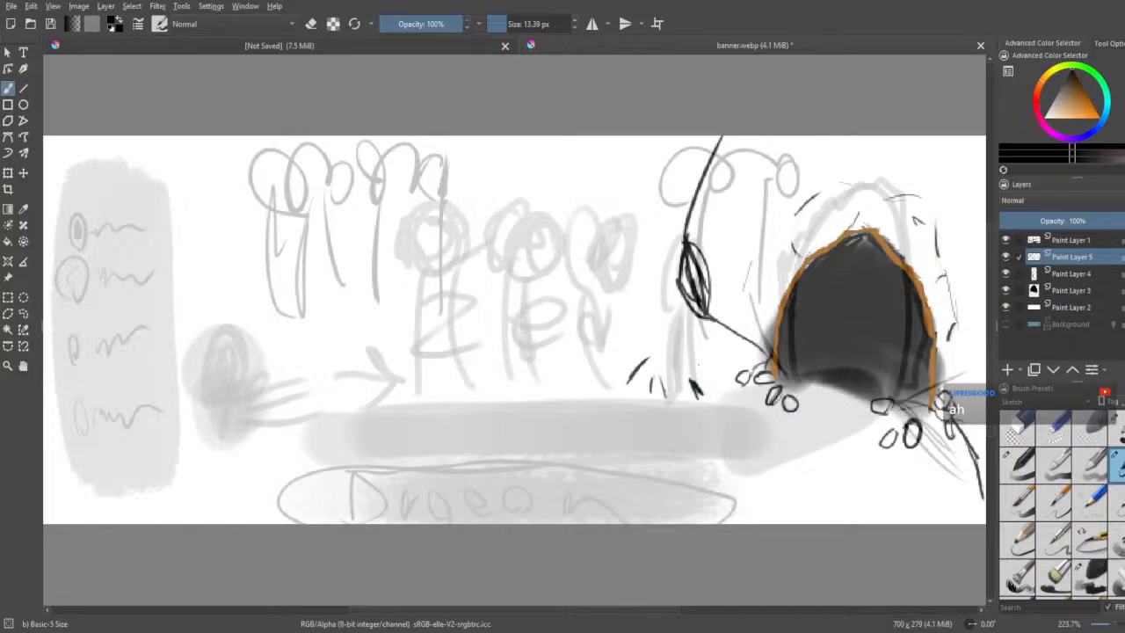
left_click_drag(708, 402, 703, 312)
left_click_drag(646, 370, 645, 279)
left_click_drag(703, 318, 703, 241)
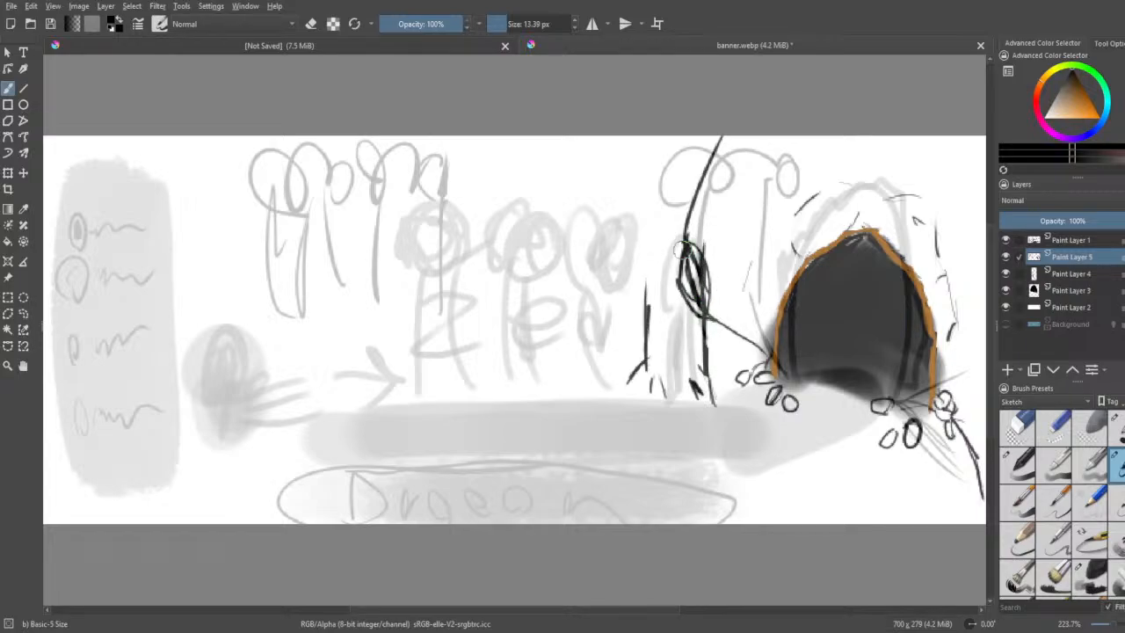
left_click_drag(646, 318, 647, 250)
left_click_drag(647, 299, 648, 227)
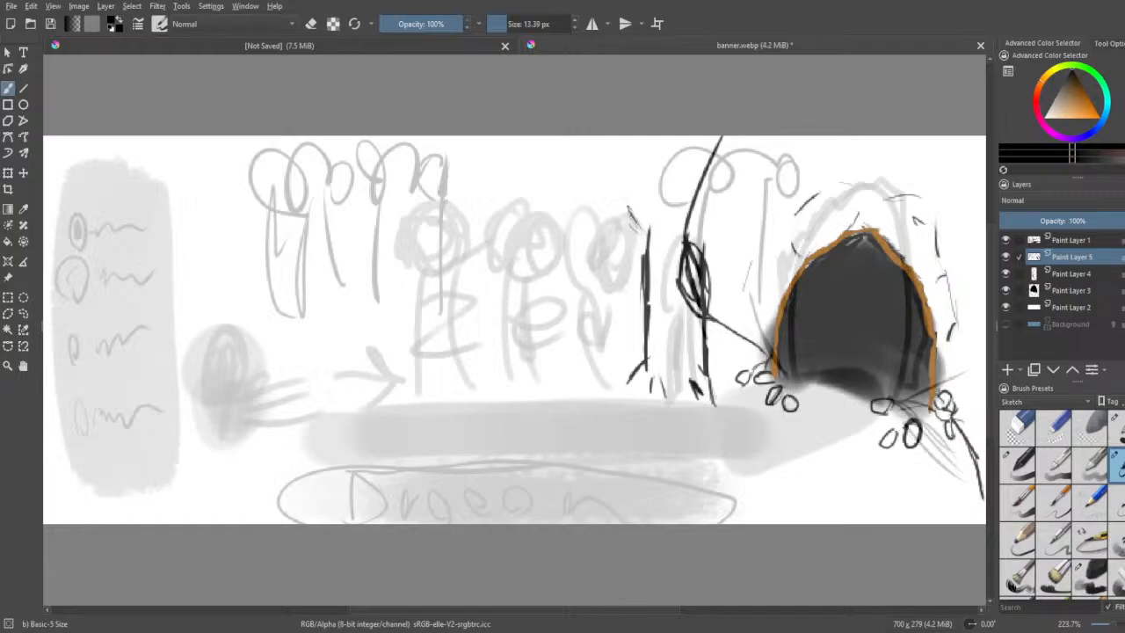
- Outline the wide tree's bumpy crown up to the canvas's upper edge and close it across the top of the trunk
mouse_move(633, 209)
left_mouse_down()
mouse_move(615, 157)
mouse_move(625, 162)
mouse_move(606, 146)
left_mouse_up()
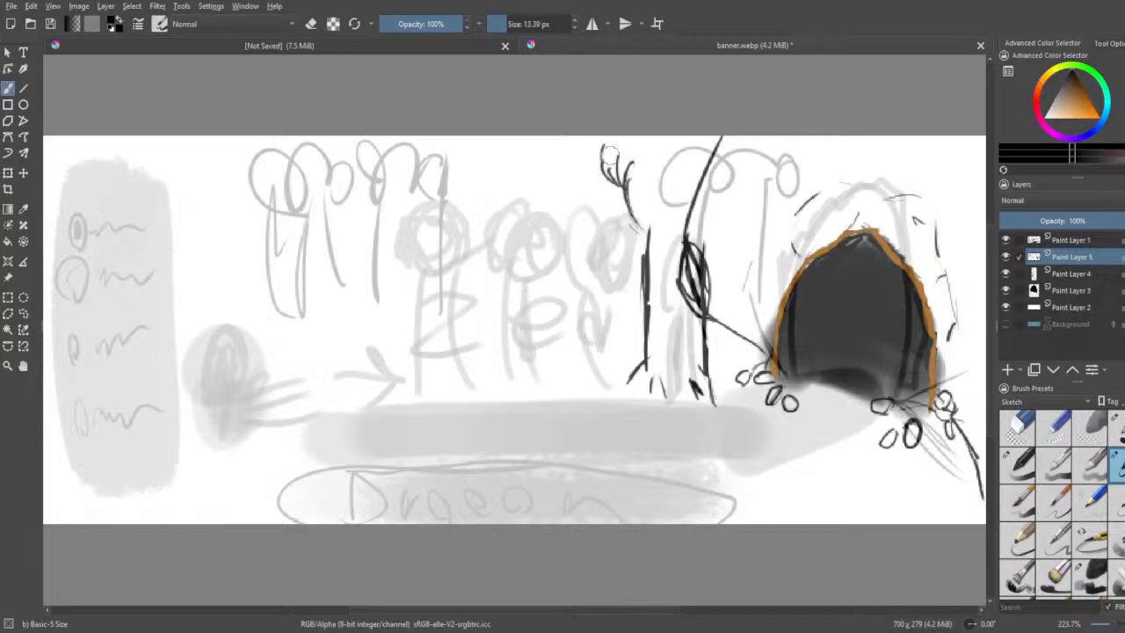
mouse_move(704, 238)
left_mouse_down()
mouse_move(718, 204)
mouse_move(743, 199)
mouse_move(751, 149)
mouse_move(741, 136)
mouse_move(650, 152)
left_mouse_up()
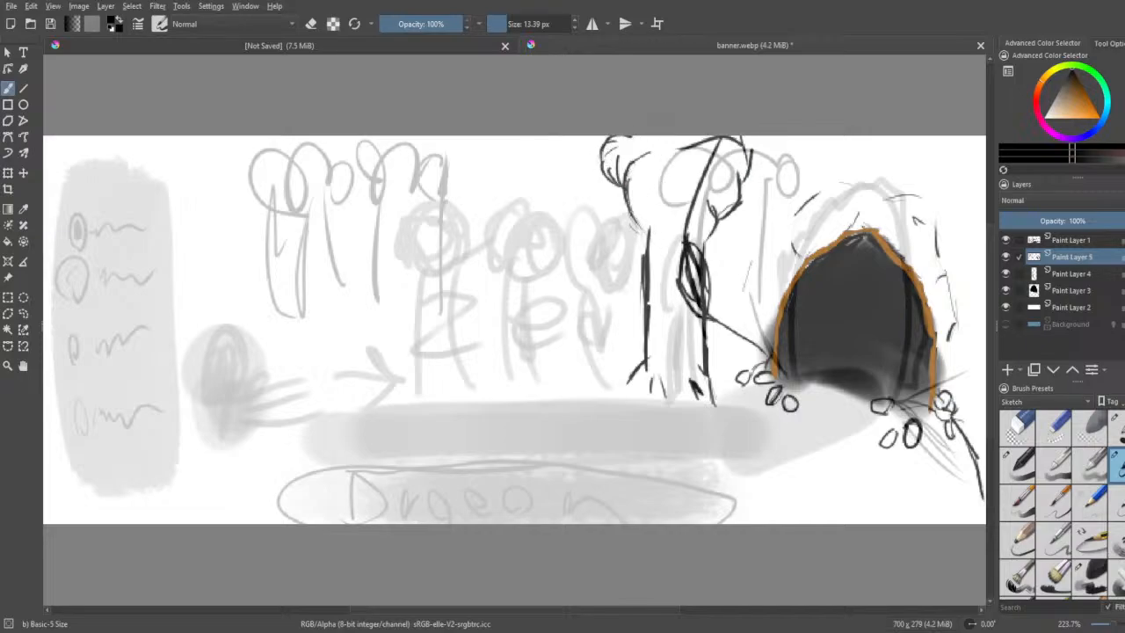
mouse_move(671, 234)
left_mouse_down()
mouse_move(710, 228)
mouse_move(683, 240)
left_mouse_up()
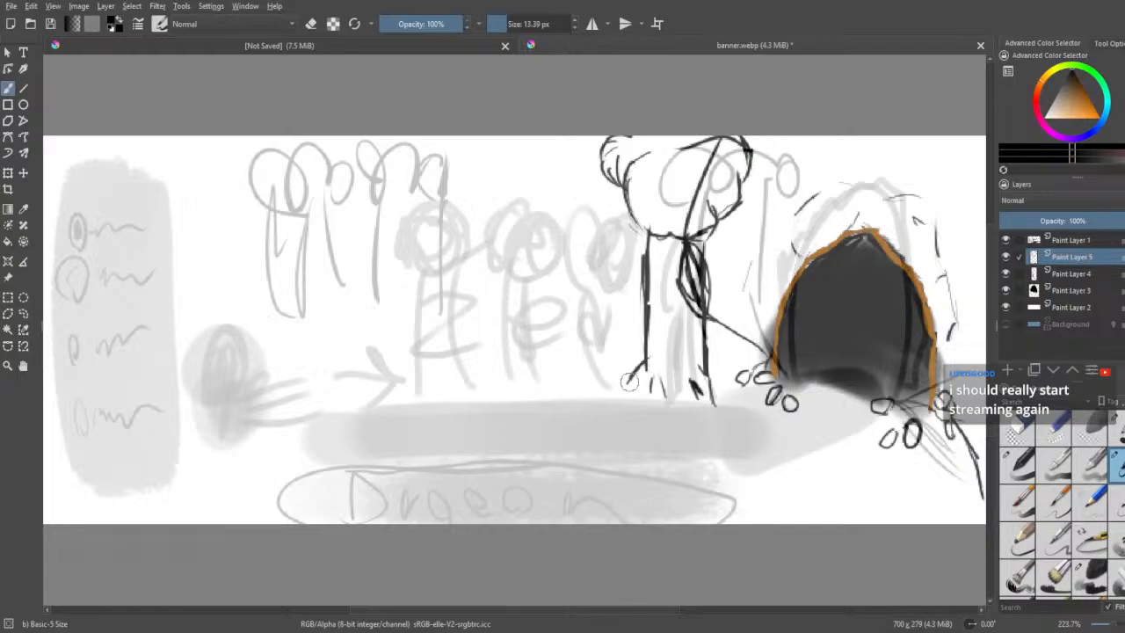
- Sketch the trunk of a second tree directly left of the first one, with a heavy edge facing the first trunk
left_click_drag(631, 378, 631, 329)
left_click_drag(626, 374, 618, 309)
left_click_drag(624, 355, 622, 277)
left_click_drag(621, 334, 629, 234)
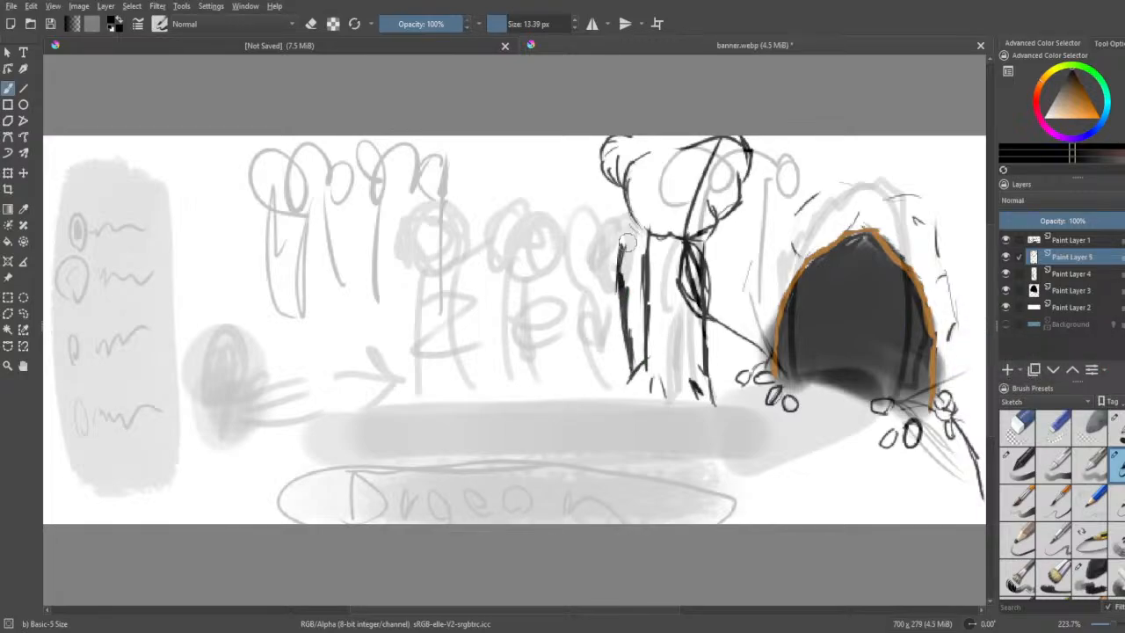
left_click_drag(553, 376, 552, 196)
left_click_drag(615, 254, 621, 206)
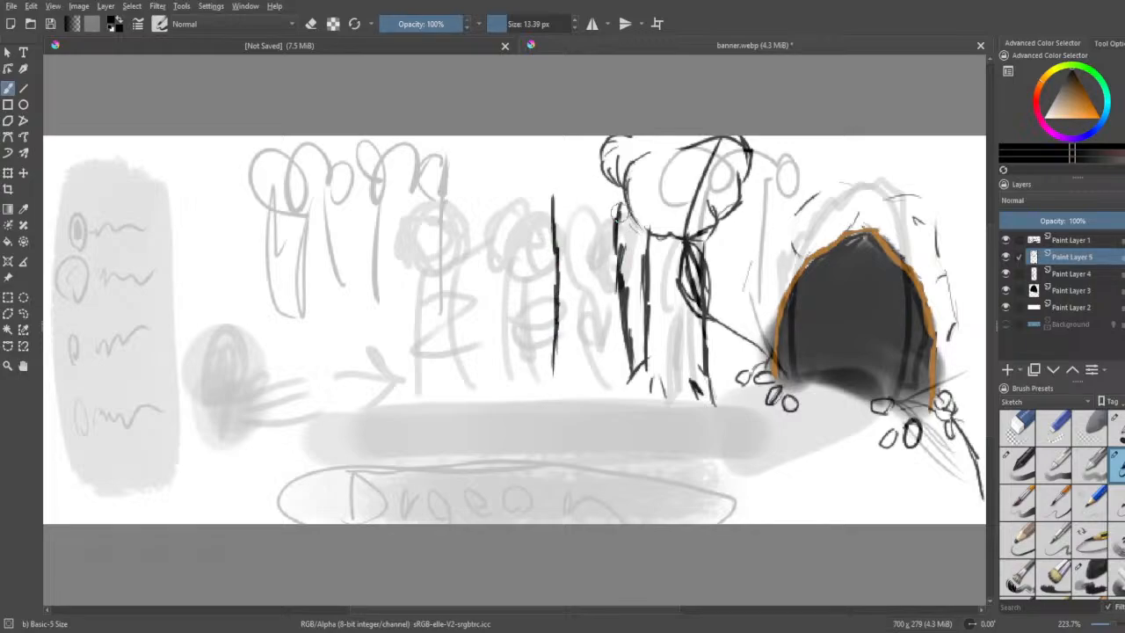
- Scribble dense leafy foliage over the second trunk up to the canvas's upper edge and add splayed roots at its base
mouse_move(551, 192)
left_mouse_down()
mouse_move(526, 219)
mouse_move(499, 222)
mouse_move(501, 202)
mouse_move(499, 230)
mouse_move(538, 188)
mouse_move(531, 202)
mouse_move(517, 192)
mouse_move(508, 219)
mouse_move(537, 188)
mouse_move(545, 195)
mouse_move(519, 163)
mouse_move(517, 137)
mouse_move(532, 180)
mouse_move(573, 206)
mouse_move(631, 200)
left_mouse_up()
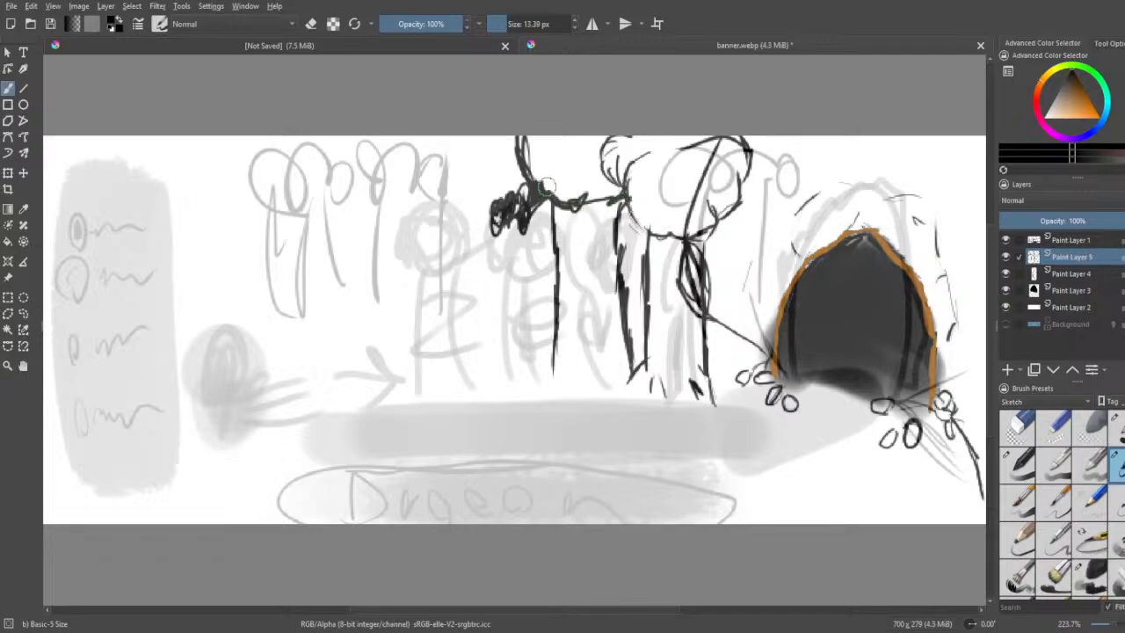
mouse_move(546, 187)
left_mouse_down()
mouse_move(588, 202)
mouse_move(569, 213)
mouse_move(606, 188)
mouse_move(606, 200)
left_mouse_up()
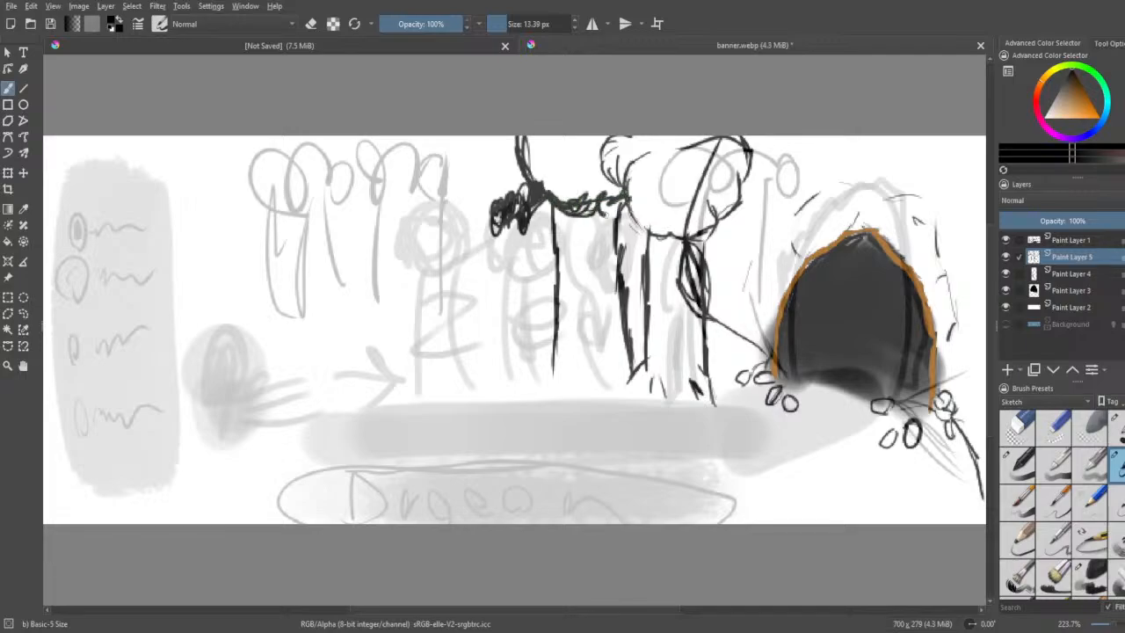
mouse_move(557, 156)
left_mouse_down()
mouse_move(560, 188)
mouse_move(580, 172)
mouse_move(562, 167)
mouse_move(593, 157)
mouse_move(543, 141)
mouse_move(598, 145)
mouse_move(584, 162)
mouse_move(610, 154)
left_mouse_up()
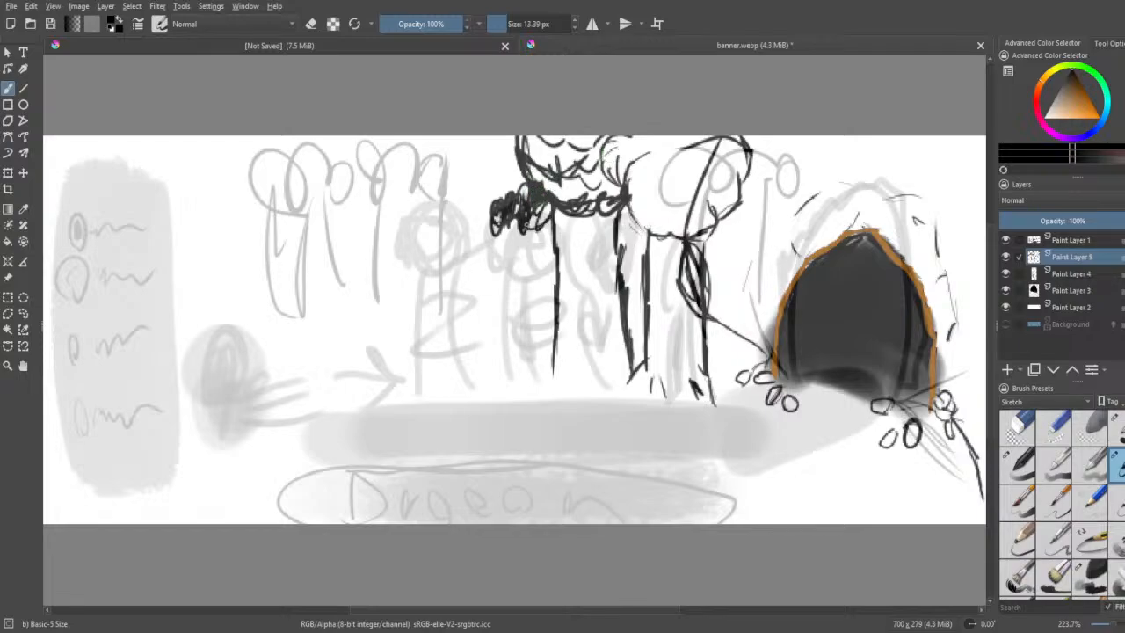
left_click_drag(562, 183, 591, 181)
left_click_drag(555, 216, 582, 195)
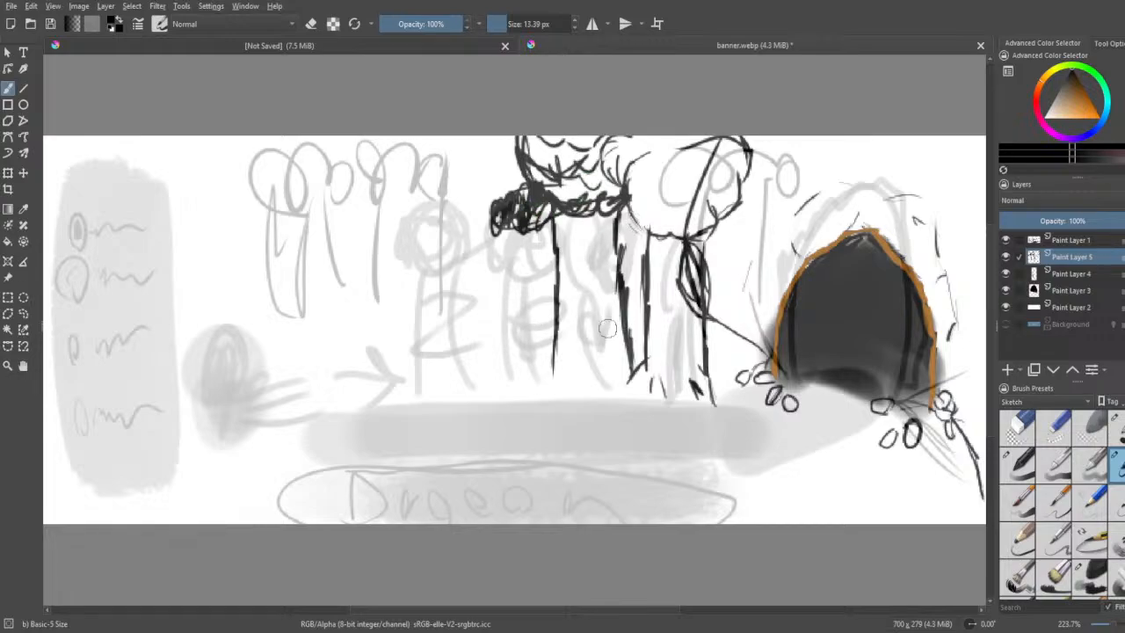
mouse_move(544, 385)
left_mouse_down()
mouse_move(573, 370)
mouse_move(611, 403)
mouse_move(632, 374)
mouse_move(635, 405)
left_mouse_up()
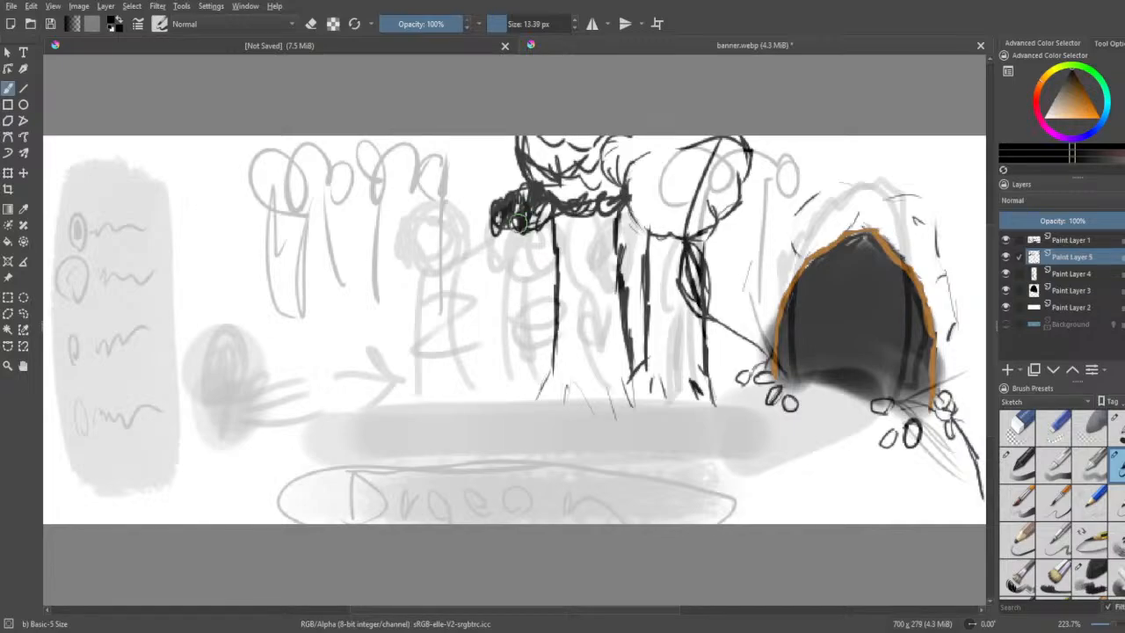
- Sketch a narrow third trunk with upward branches left of the second tree, and darken the second trunk's outer edge
mouse_move(520, 221)
left_mouse_down()
mouse_move(536, 224)
mouse_move(553, 371)
mouse_move(492, 261)
mouse_move(498, 233)
mouse_move(508, 387)
mouse_move(483, 344)
mouse_move(492, 397)
mouse_move(490, 235)
left_mouse_up()
mouse_move(465, 195)
left_mouse_down()
mouse_move(490, 237)
mouse_move(463, 190)
mouse_move(479, 220)
left_mouse_up()
left_click_drag(497, 178, 486, 211)
left_click_drag(487, 140, 482, 208)
mouse_move(497, 143)
left_mouse_down()
mouse_move(485, 188)
mouse_move(489, 178)
left_mouse_up()
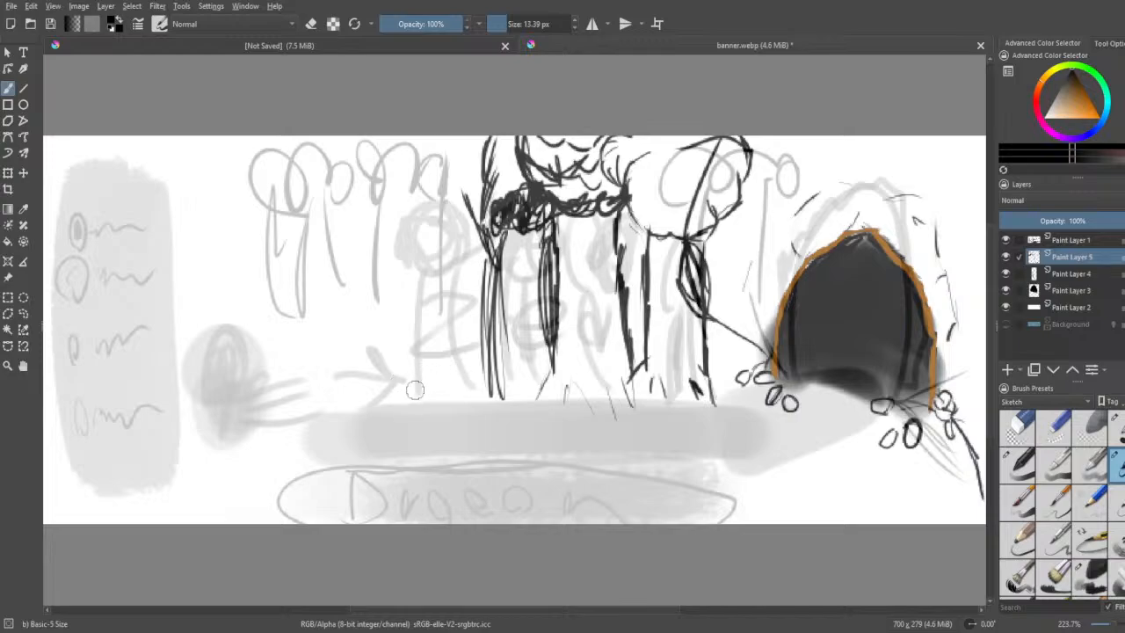
- Draw the outer edge of the leftmost trunk and build its crown from overlapping round loops that meet the neighbouring foliage
mouse_move(415, 404)
left_mouse_down()
mouse_move(428, 256)
mouse_move(416, 251)
mouse_move(404, 184)
mouse_move(495, 215)
left_mouse_up()
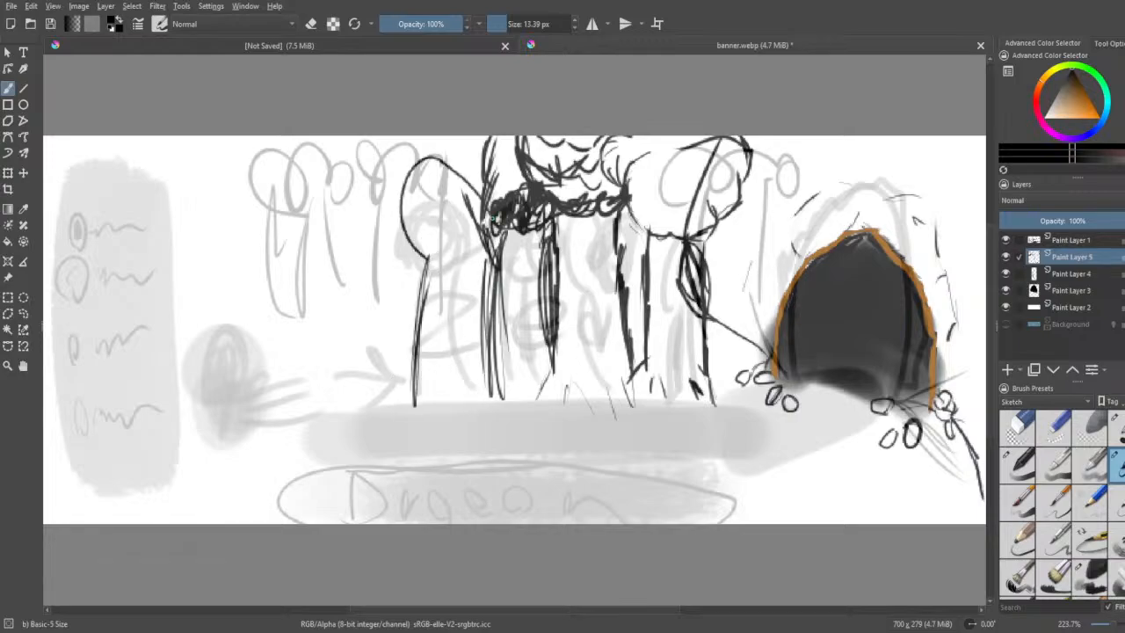
mouse_move(425, 153)
left_mouse_down()
mouse_move(477, 151)
mouse_move(494, 189)
mouse_move(463, 182)
mouse_move(410, 219)
mouse_move(444, 241)
mouse_move(474, 189)
mouse_move(492, 263)
mouse_move(419, 162)
left_mouse_up()
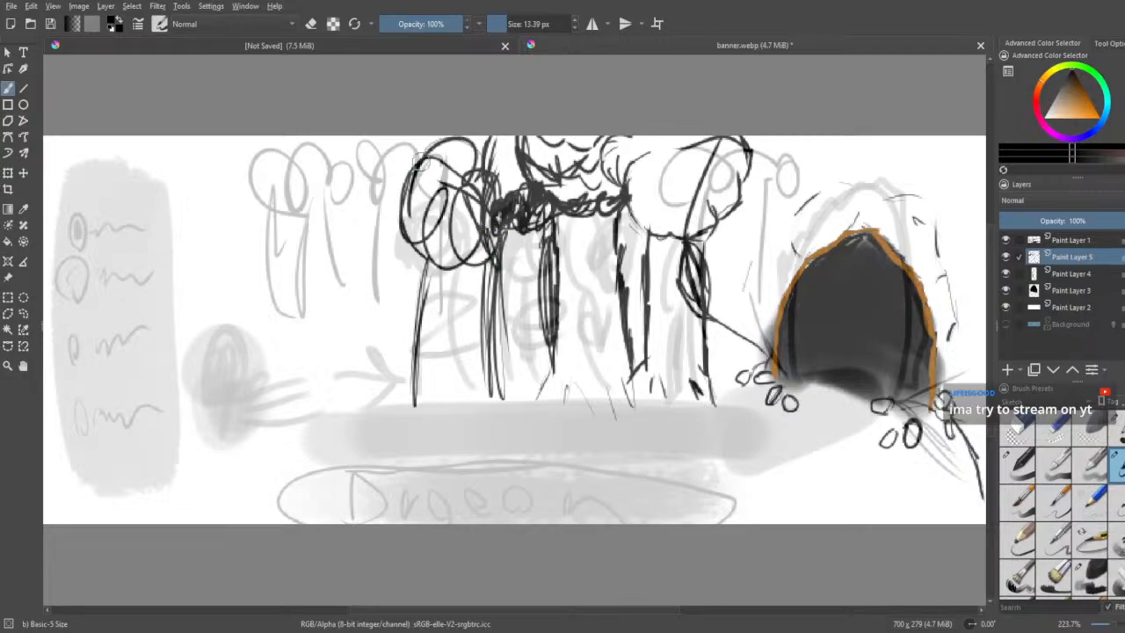
mouse_move(485, 195)
left_mouse_down()
mouse_move(514, 154)
mouse_move(522, 185)
left_mouse_up()
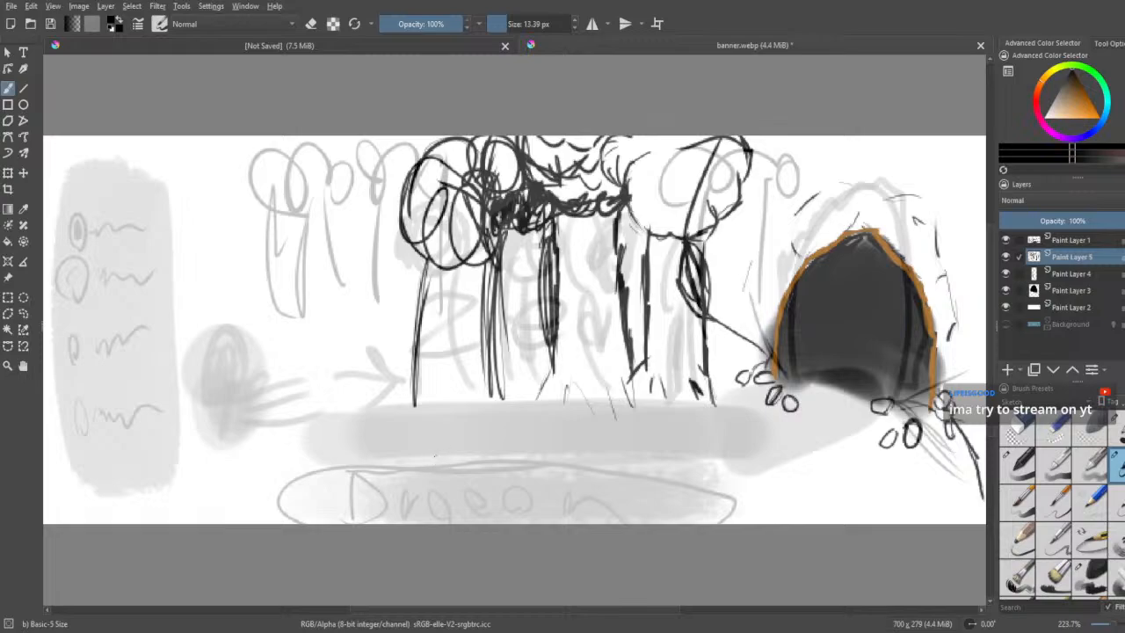
- Outline a long rounded shape around the faded lettering, extending it along the canvas's lower edge to below the cave, and undo the stray scribble inside
mouse_move(435, 456)
left_mouse_down()
mouse_move(289, 469)
mouse_move(264, 520)
left_mouse_up()
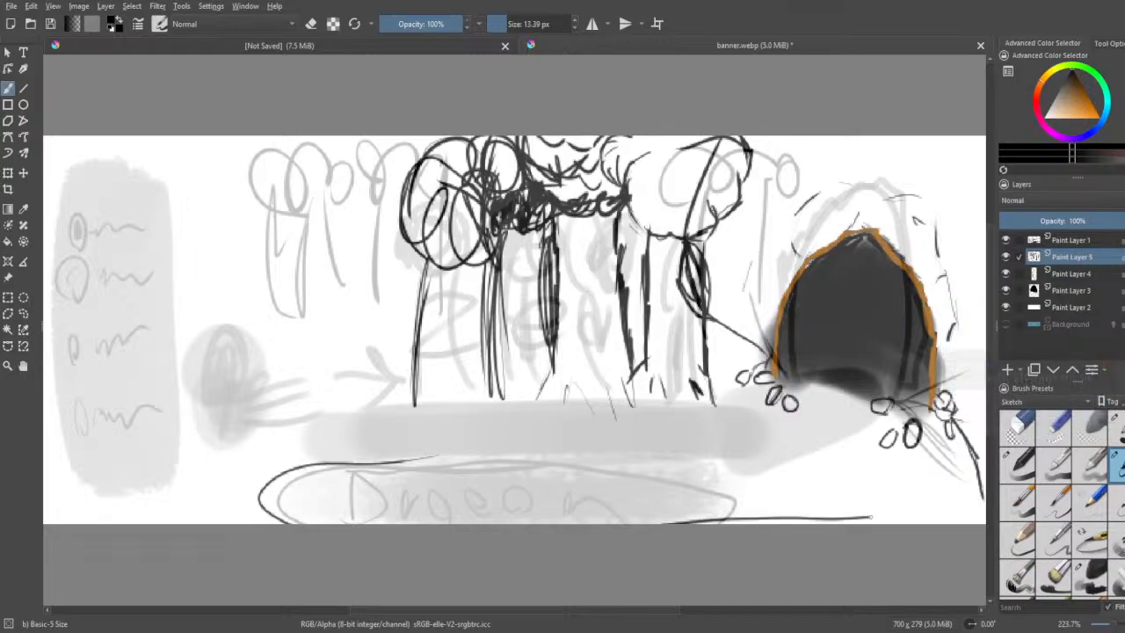
left_click_drag(668, 522, 962, 508)
mouse_move(369, 459)
left_mouse_down()
mouse_move(608, 472)
mouse_move(906, 434)
mouse_move(972, 461)
mouse_move(966, 516)
left_mouse_up()
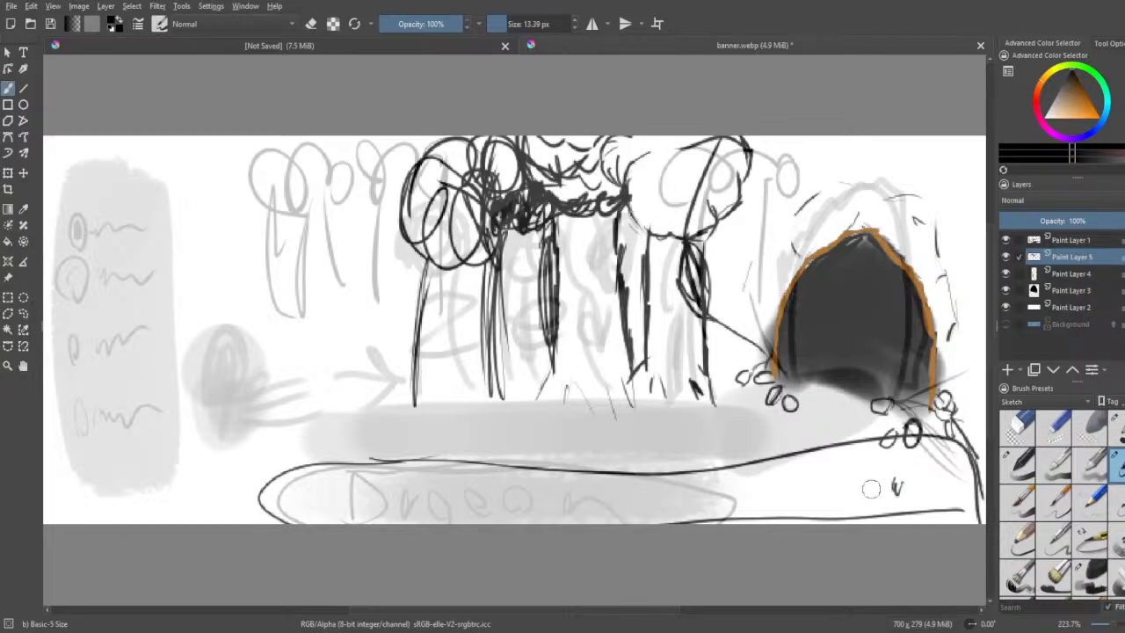
key("ctrl+z")
- Sketch a simple figure with an oval head, arms reaching toward the trees and spread legs over the faded character blob
mouse_move(232, 378)
left_mouse_down()
mouse_move(220, 381)
mouse_move(227, 411)
mouse_move(264, 464)
left_mouse_up()
mouse_move(227, 410)
left_mouse_down()
mouse_move(216, 436)
mouse_move(282, 420)
mouse_move(299, 395)
left_mouse_up()
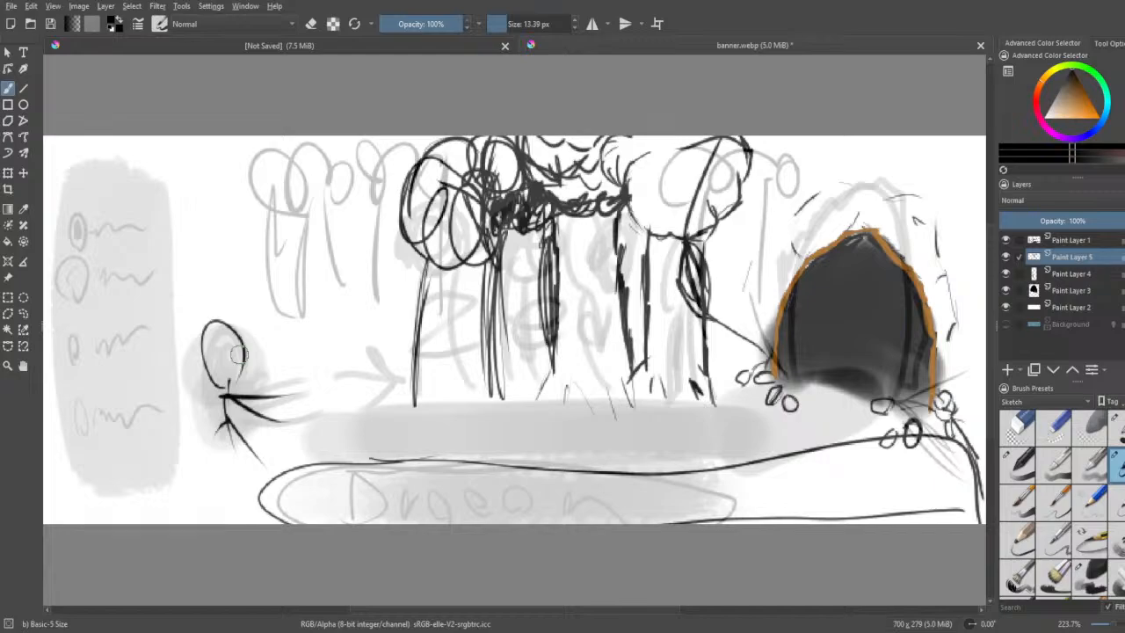
- Darken both ends of the long ground outline where they slope down to the canvas's lower edge, and save the document
mouse_move(266, 481)
left_mouse_down()
mouse_move(242, 522)
mouse_move(251, 507)
left_mouse_up()
left_click_drag(263, 486, 239, 522)
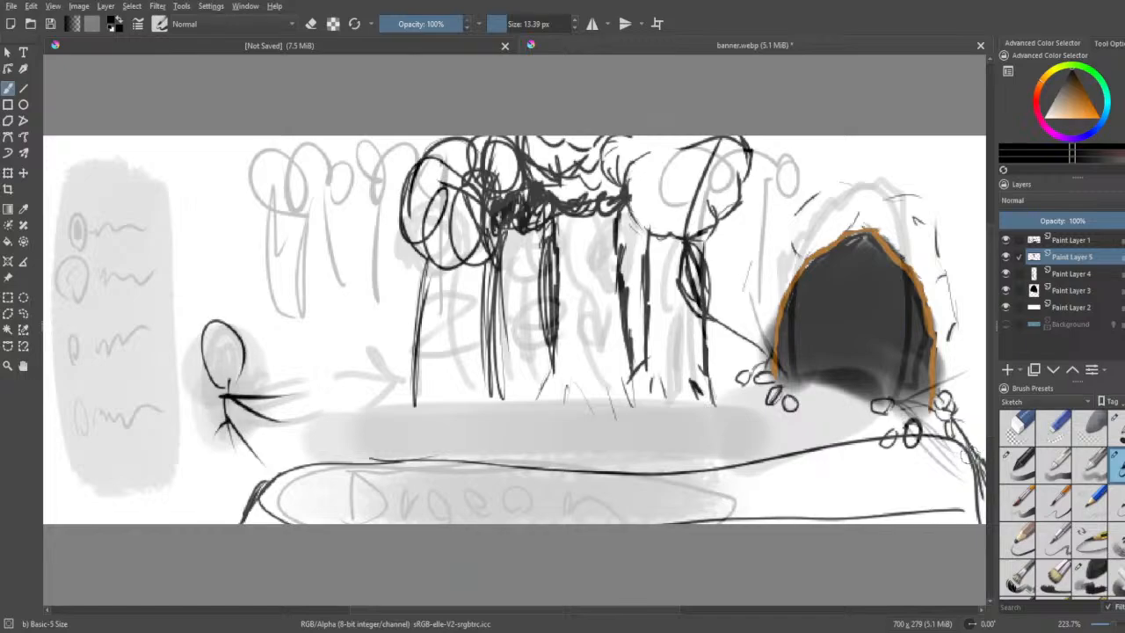
left_click_drag(970, 446, 981, 491)
key("ctrl+s")
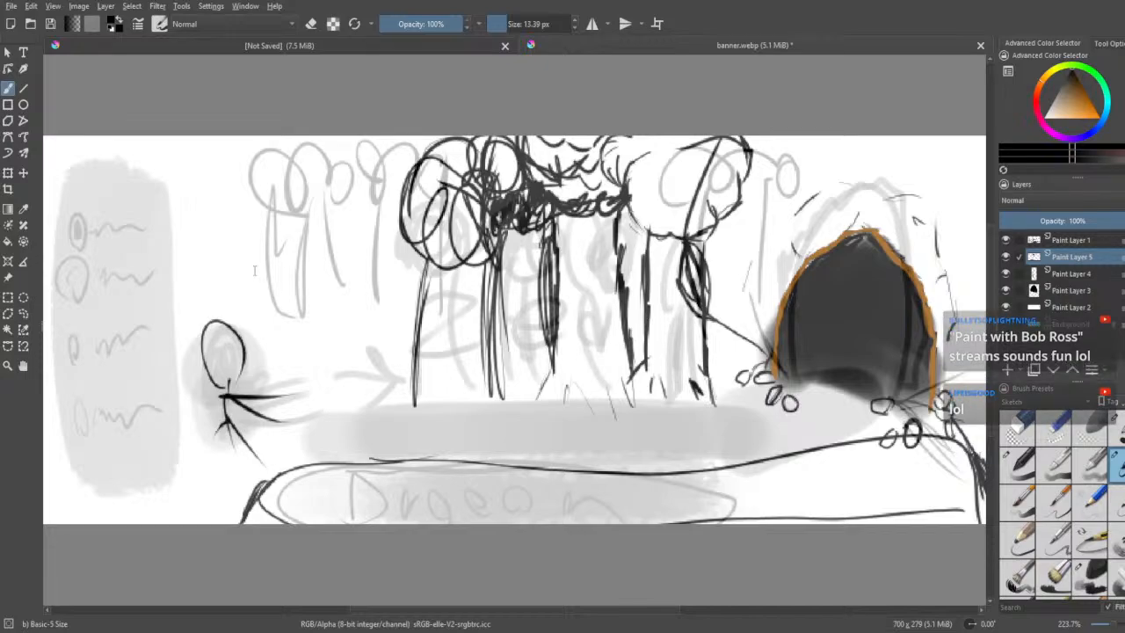
key("ctrl+s")
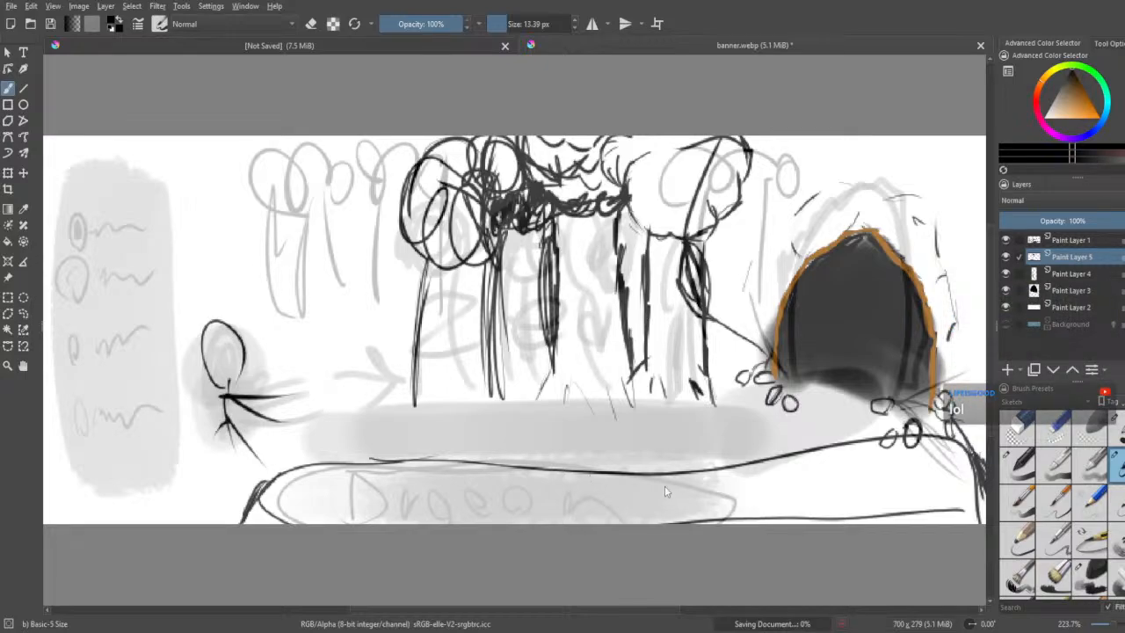
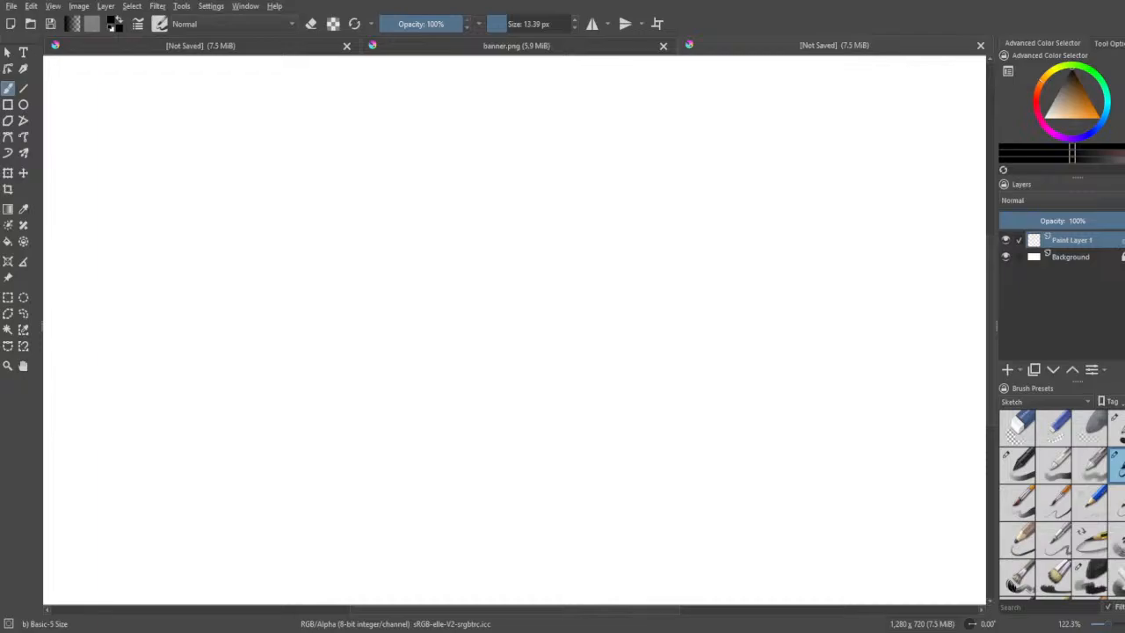
- Dab a black dot on the blank 1,280 x 720 canvas and rotate the canvas view to about 270°
left_click(291, 237)
mouse_move(286, 231)
left_mouse_down()
mouse_move(246, 266)
mouse_move(334, 361)
mouse_move(477, 423)
mouse_move(489, 414)
mouse_move(477, 414)
mouse_move(471, 435)
left_mouse_up()
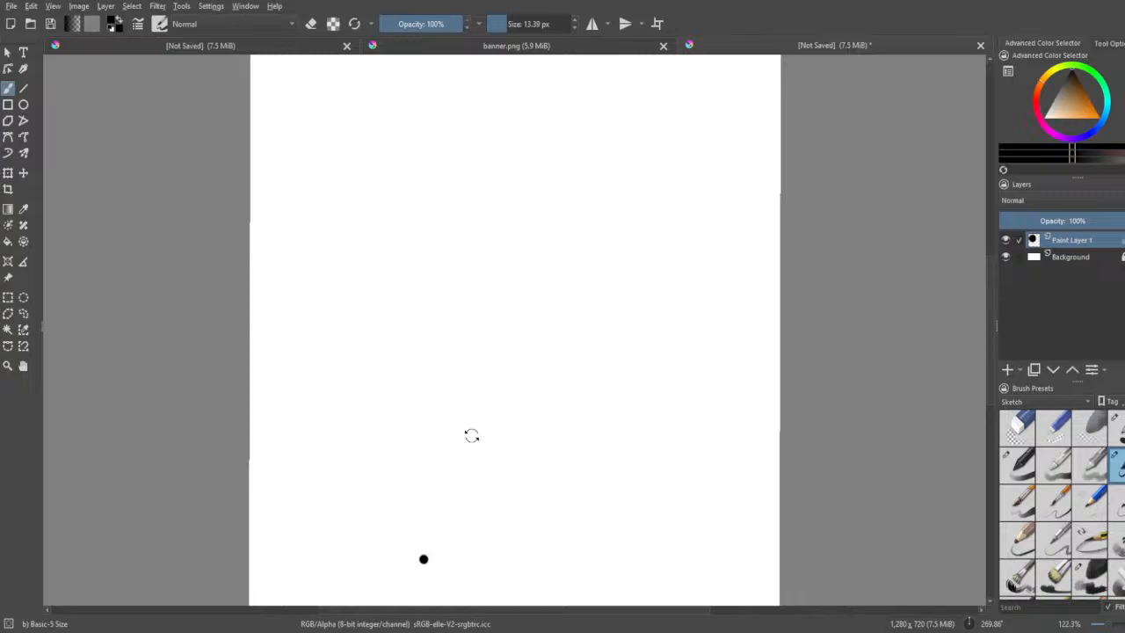
left_click_drag(471, 435, 447, 499)
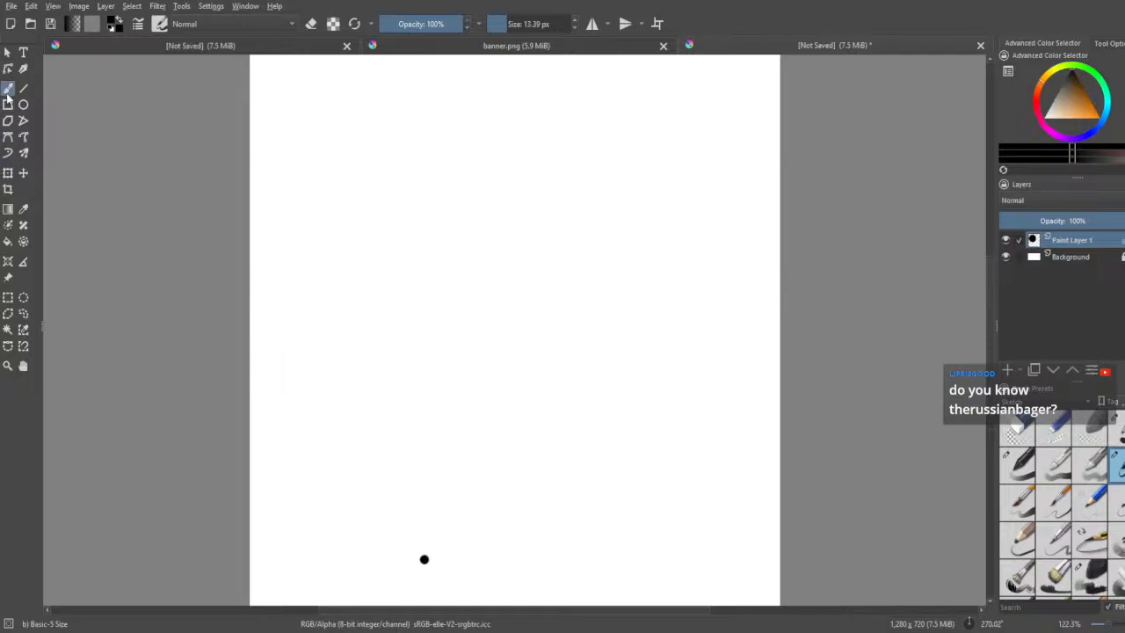
- Undo the black trial stroke, set the colour to white and paint over the black dot
left_click_drag(420, 472, 493, 466)
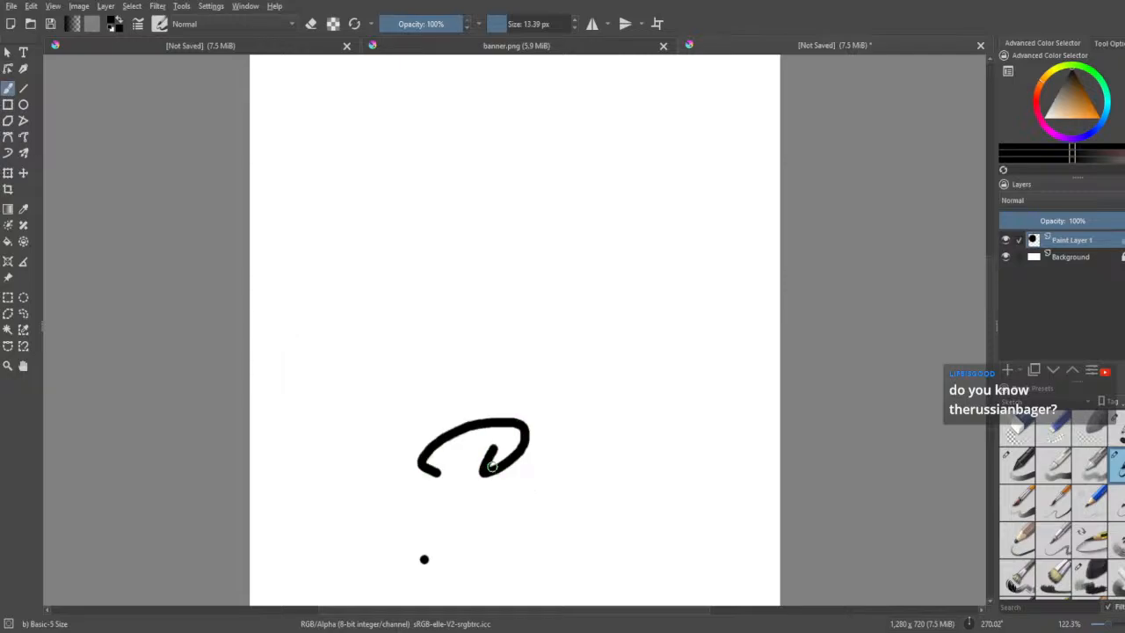
key("ctrl+z")
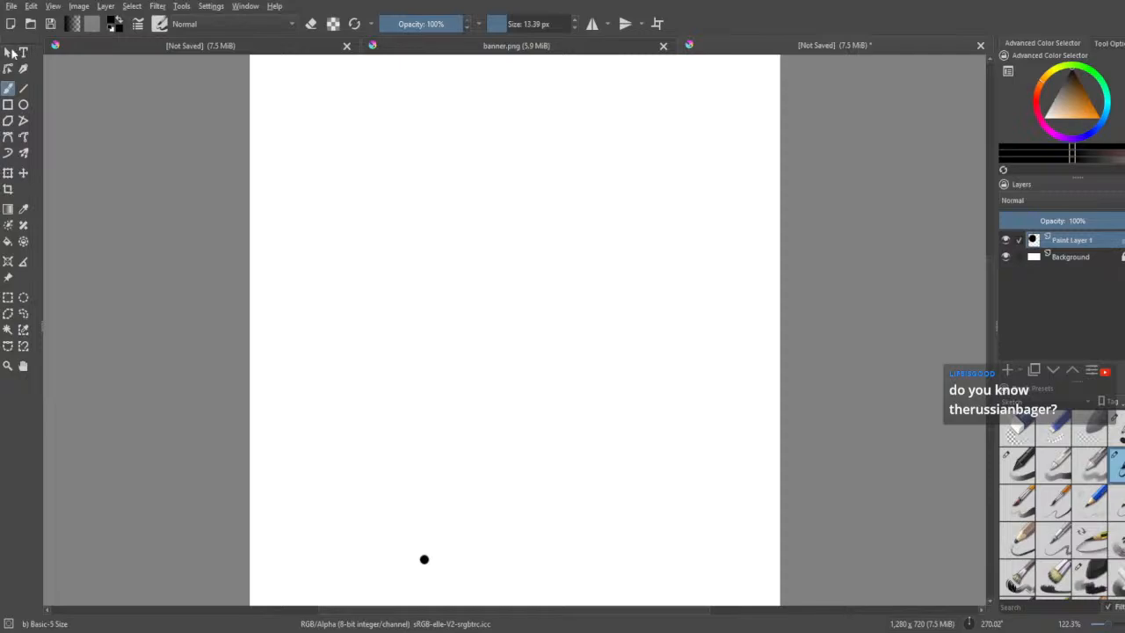
left_click_drag(1082, 105, 917, 155)
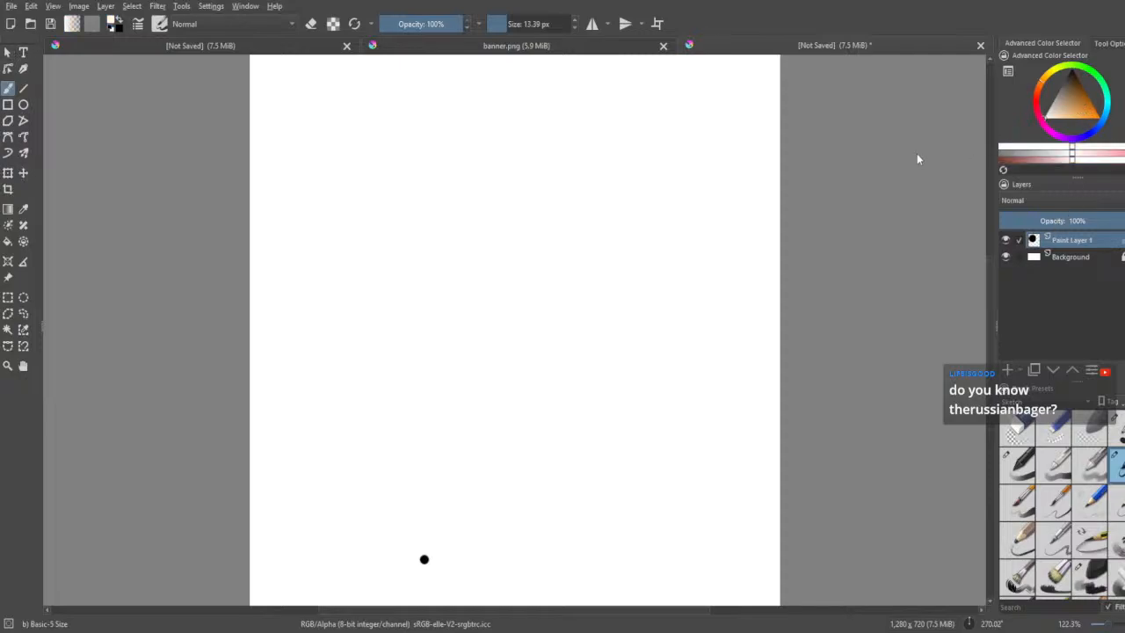
mouse_move(433, 557)
left_mouse_down()
mouse_move(409, 553)
mouse_move(437, 558)
left_mouse_up()
- Choose the Bristles-5 Flat preset for the freehand brush after trying Chalk Details
left_click(9, 50)
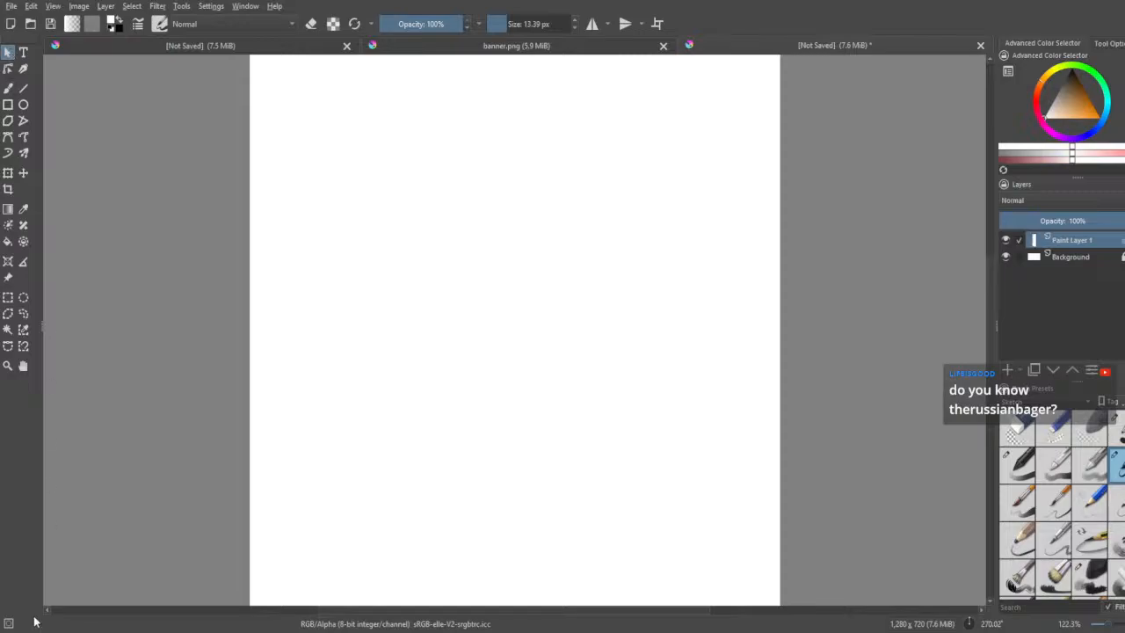
left_click(8, 88)
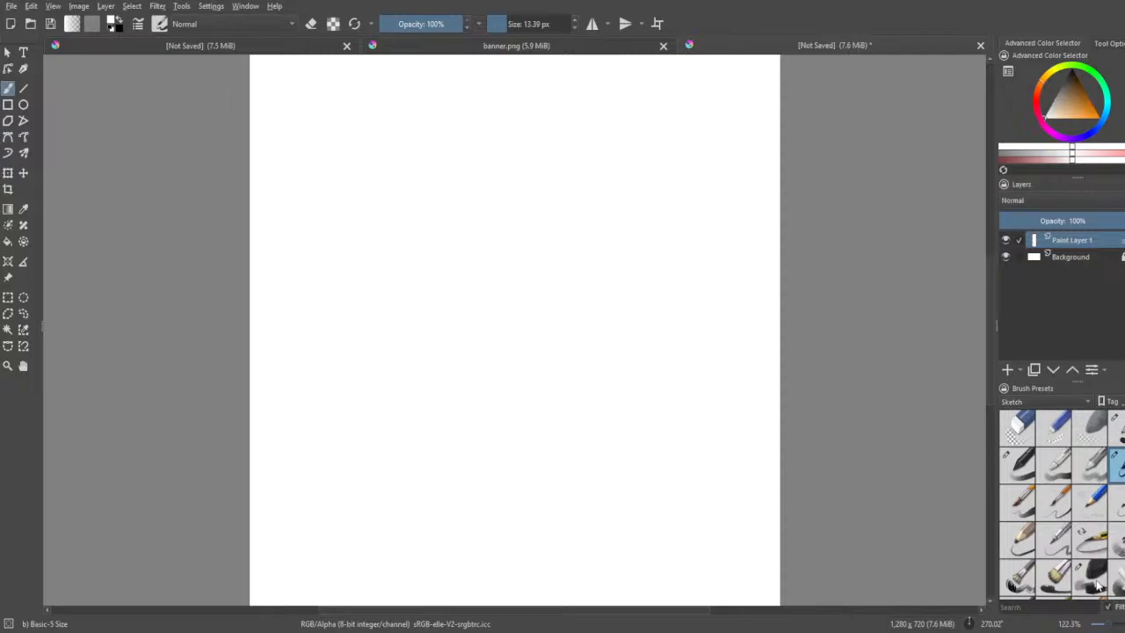
scroll(1079, 533, "down", 3)
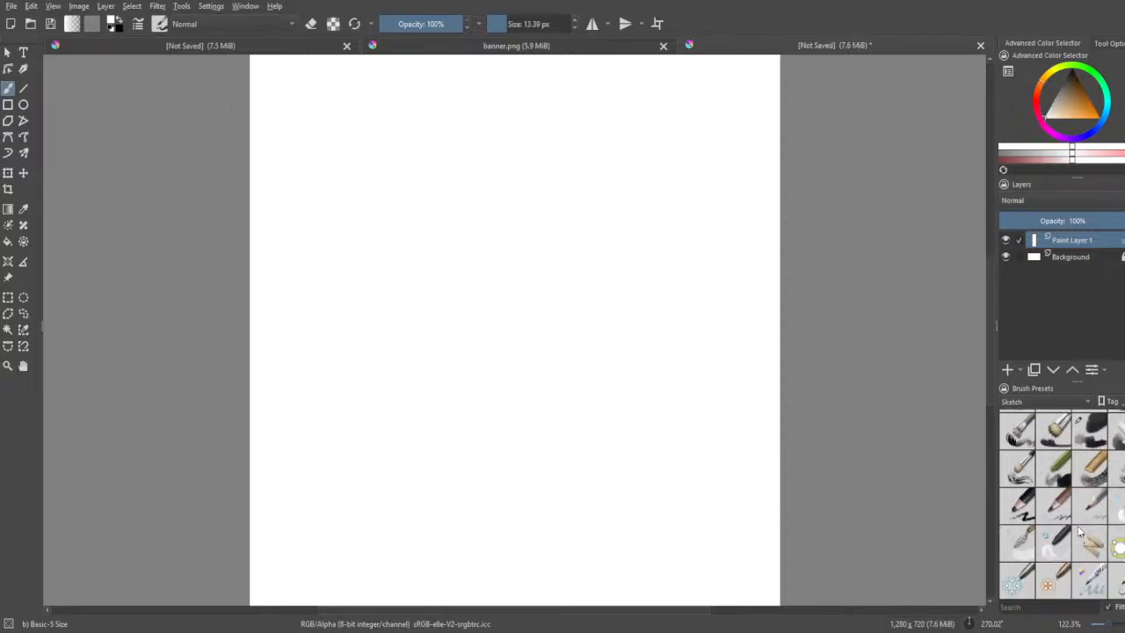
left_click(1089, 466)
left_click(1054, 465)
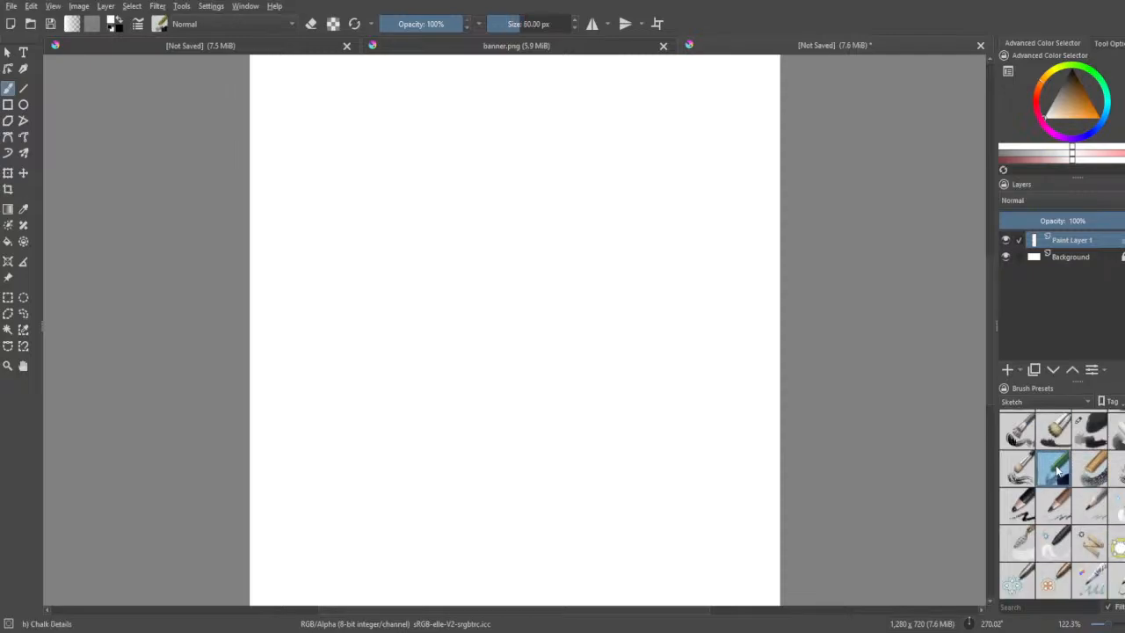
scroll(1030, 474, "up", 3)
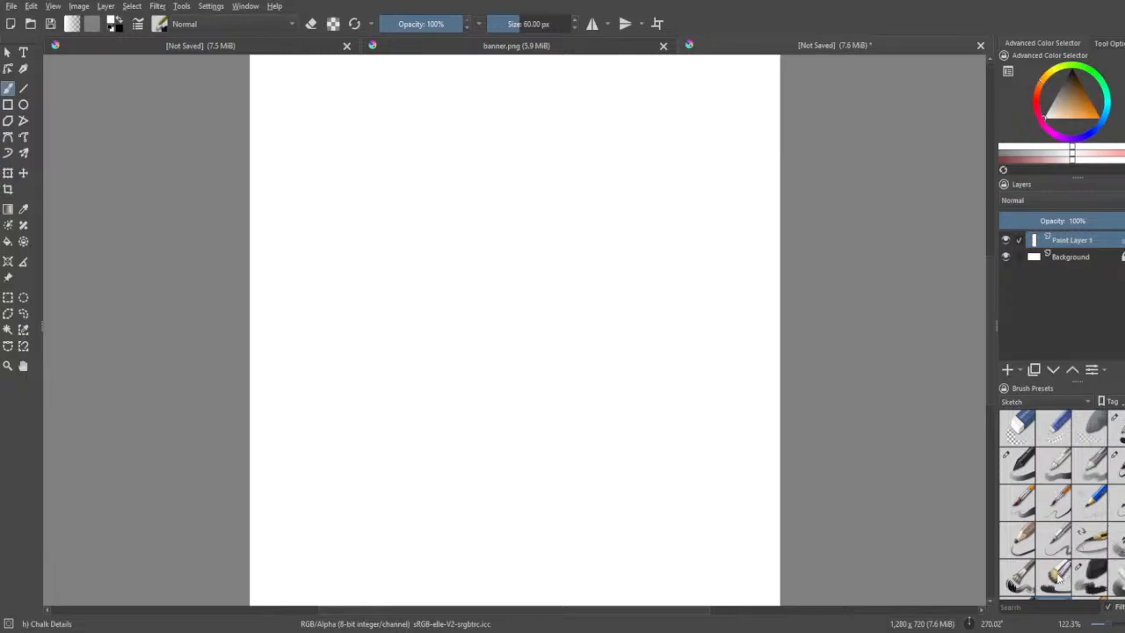
left_click(1056, 578)
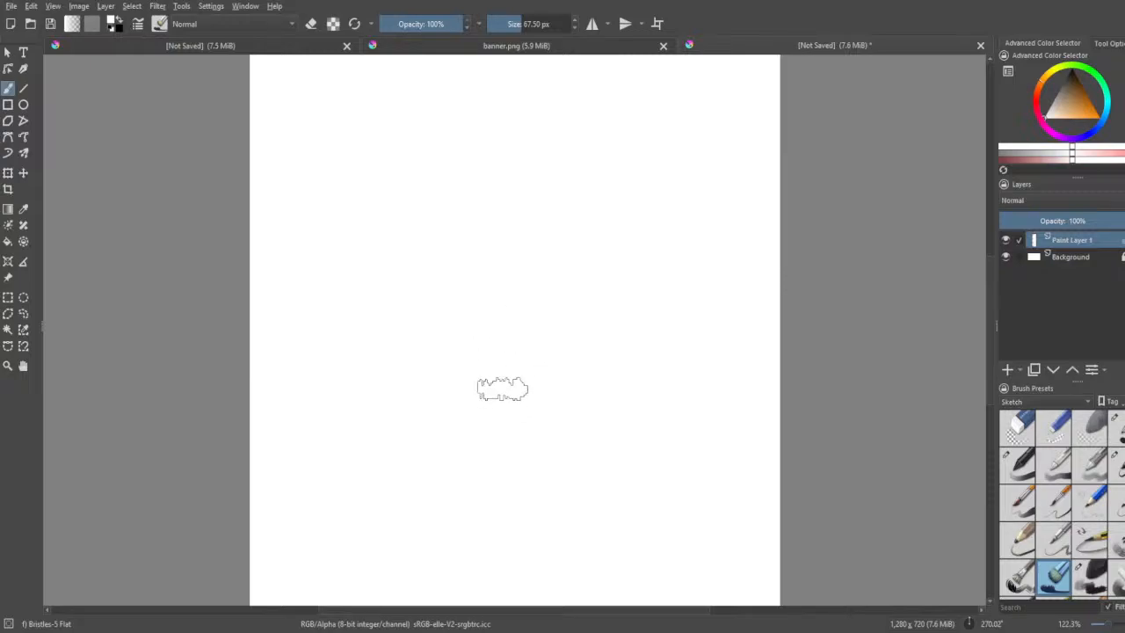
- Try a black stroke with the bristle brush, undo it and set the colour back to white
left_click_drag(1071, 107, 1071, 70)
mouse_move(614, 292)
left_mouse_down()
mouse_move(550, 354)
mouse_move(587, 290)
left_mouse_up()
key("ctrl+z")
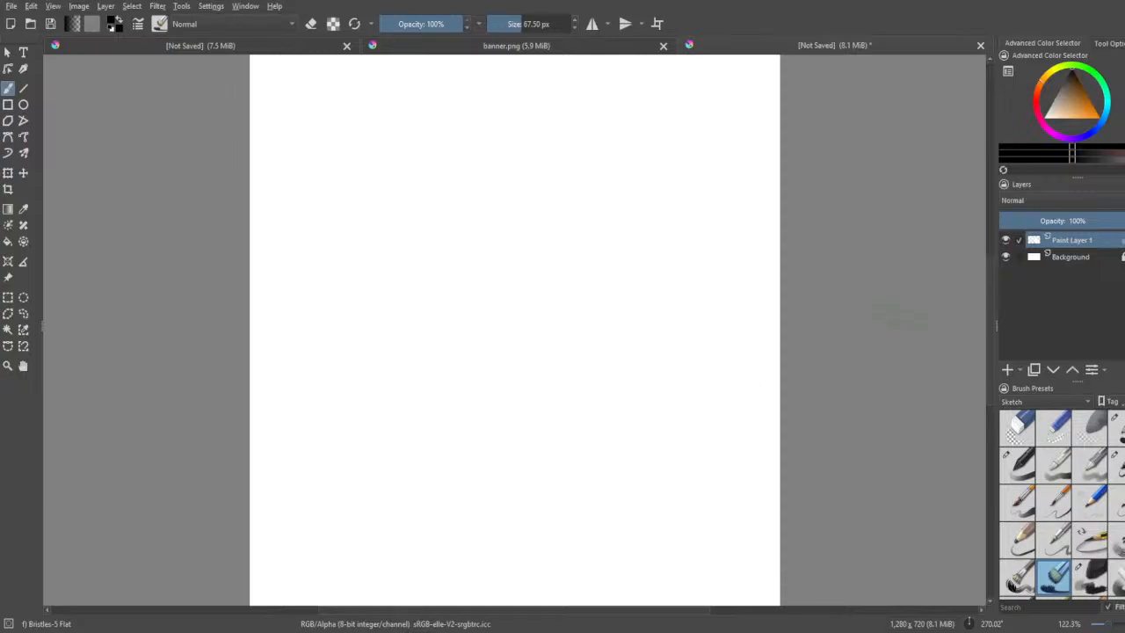
left_click_drag(1072, 113, 1025, 142)
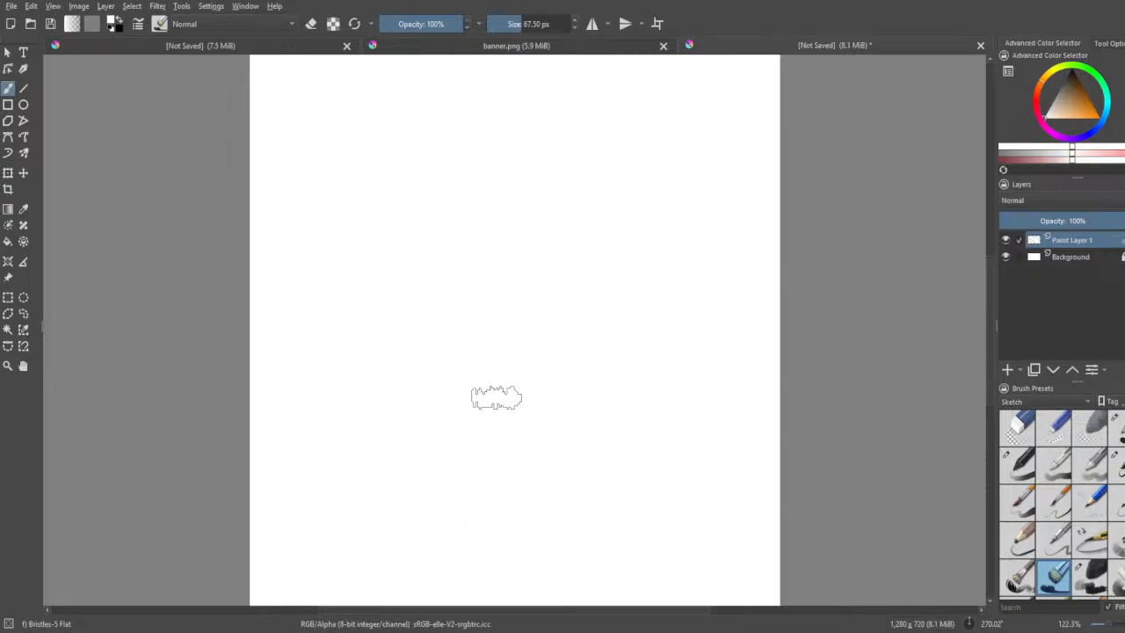
- Crop the image to a nearly square rectangular selection of about 704 x 758 px across the upper middle, and clear the selection
key("ctrl+minus")
key("ctrl+minus")
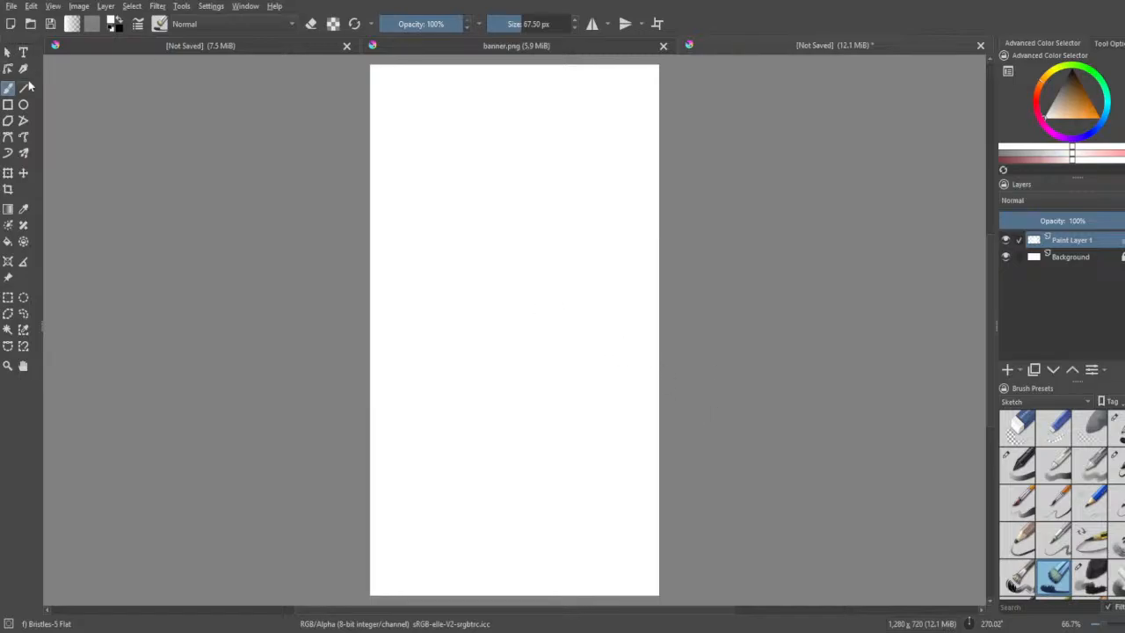
left_click(8, 298)
left_click_drag(364, 144, 665, 436)
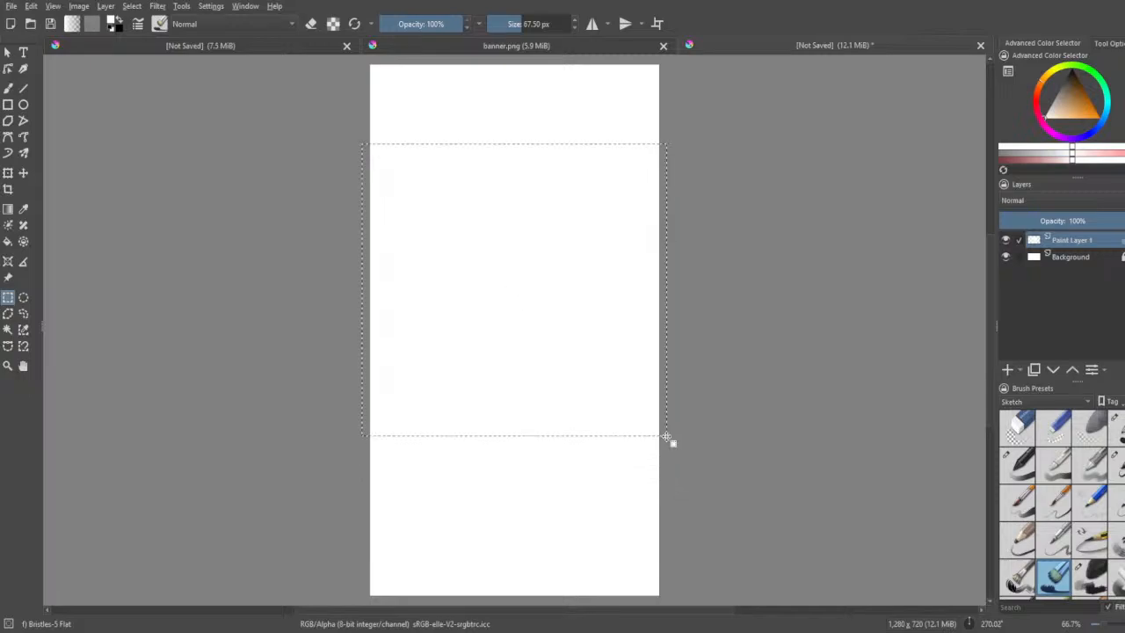
left_click(29, 6)
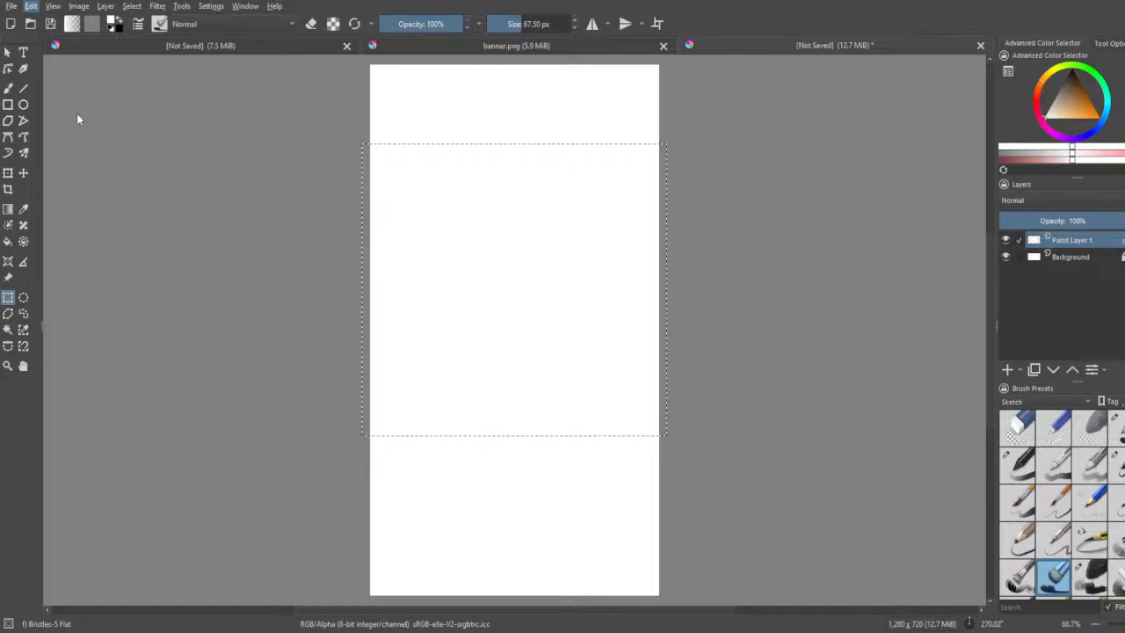
left_click(53, 6)
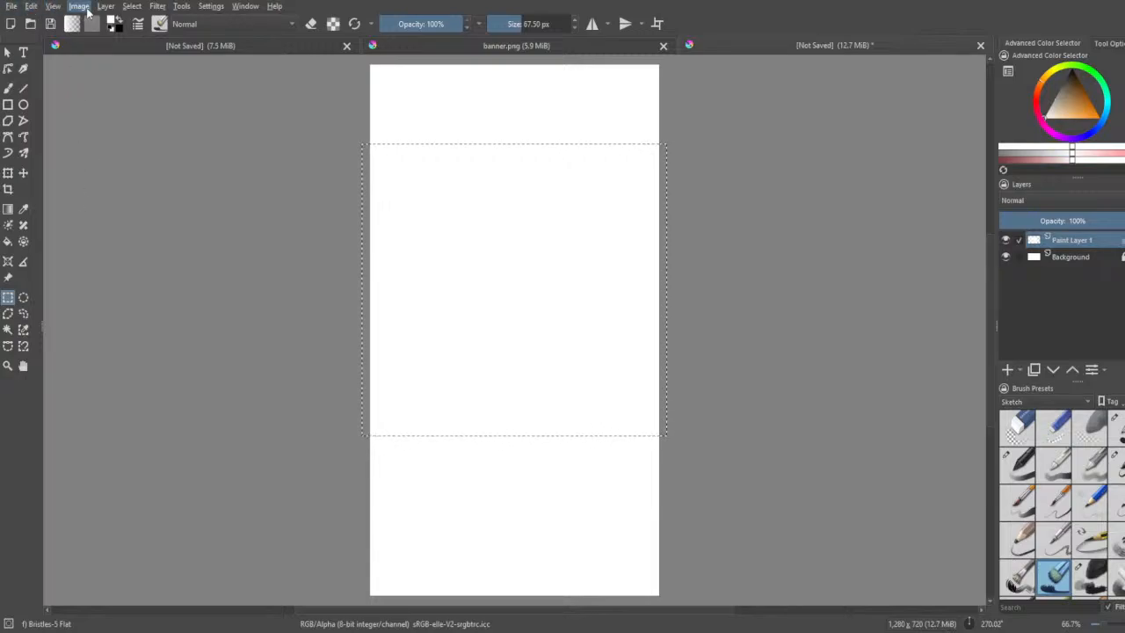
left_click(117, 92)
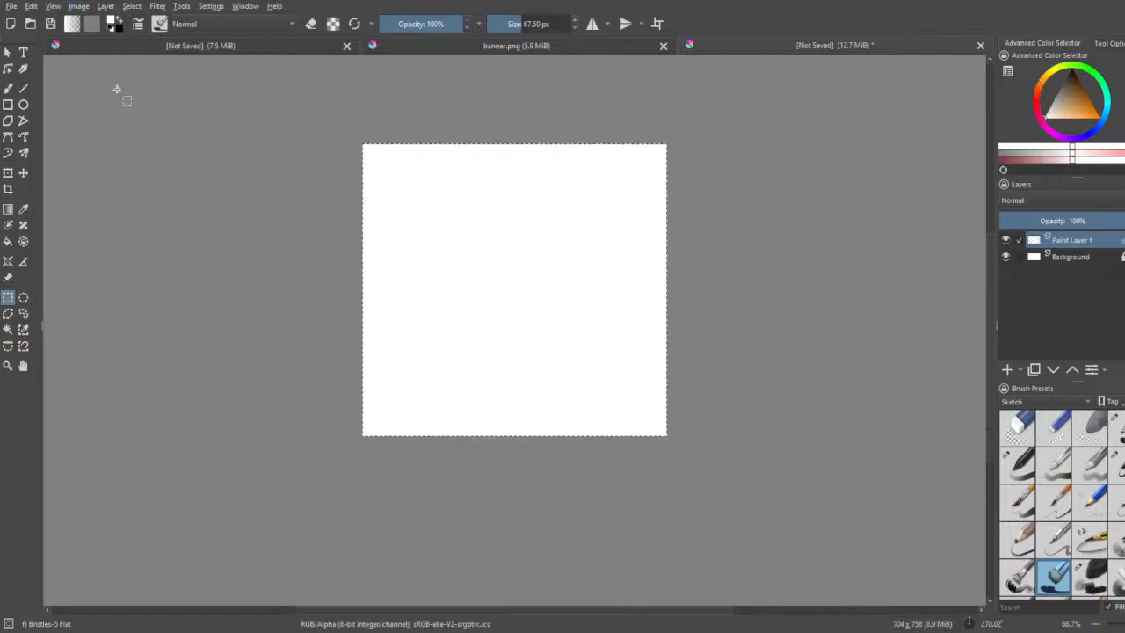
left_click(294, 227)
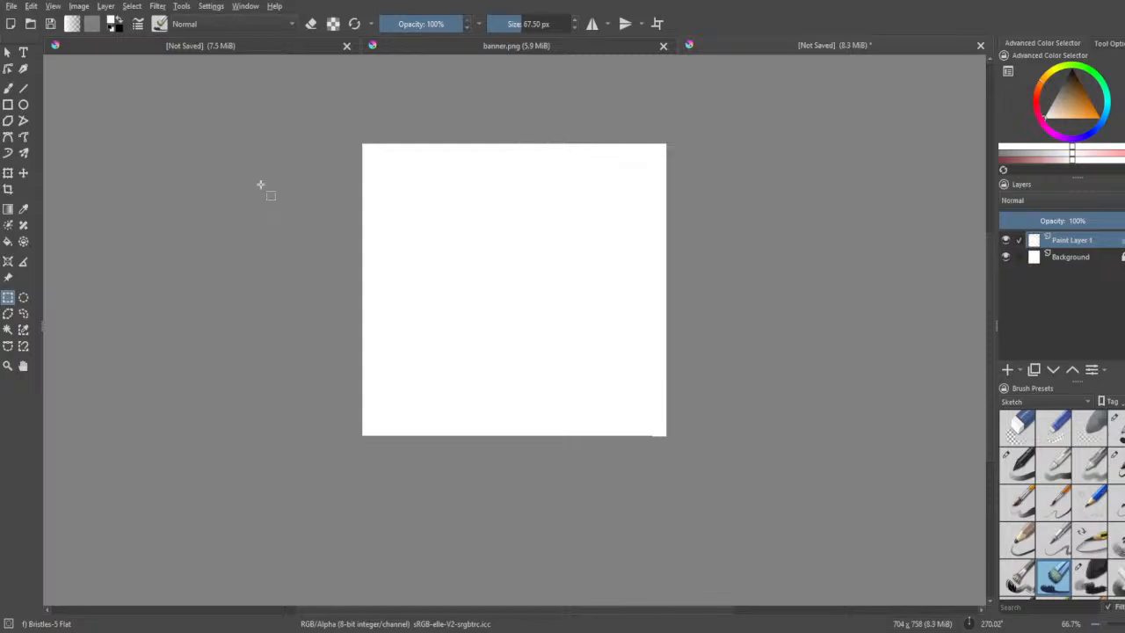
- Select a small upright rectangle near the upper-left corner of the canvas
mouse_move(400, 207)
left_mouse_down()
mouse_move(380, 225)
mouse_move(389, 192)
left_mouse_up()
left_click(8, 88)
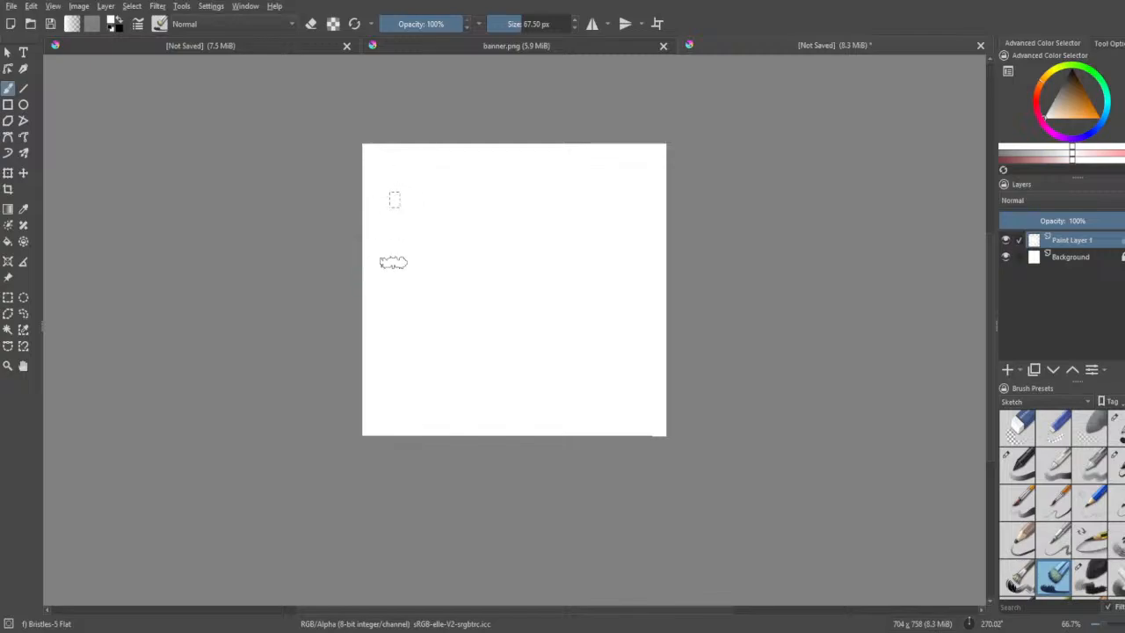
left_click(8, 103)
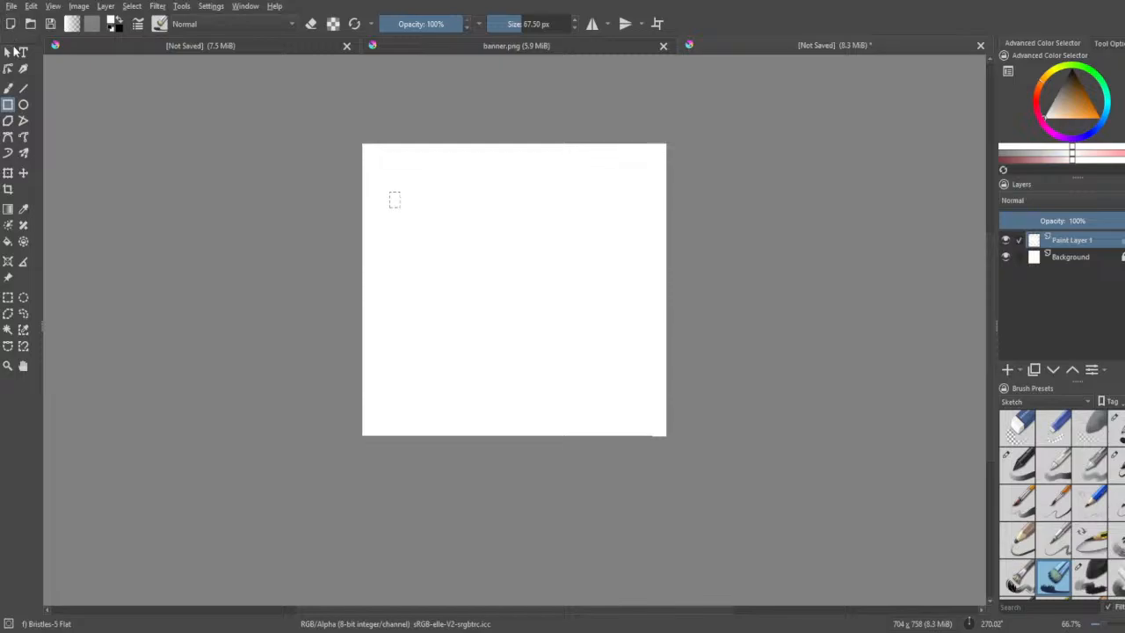
left_click(8, 51)
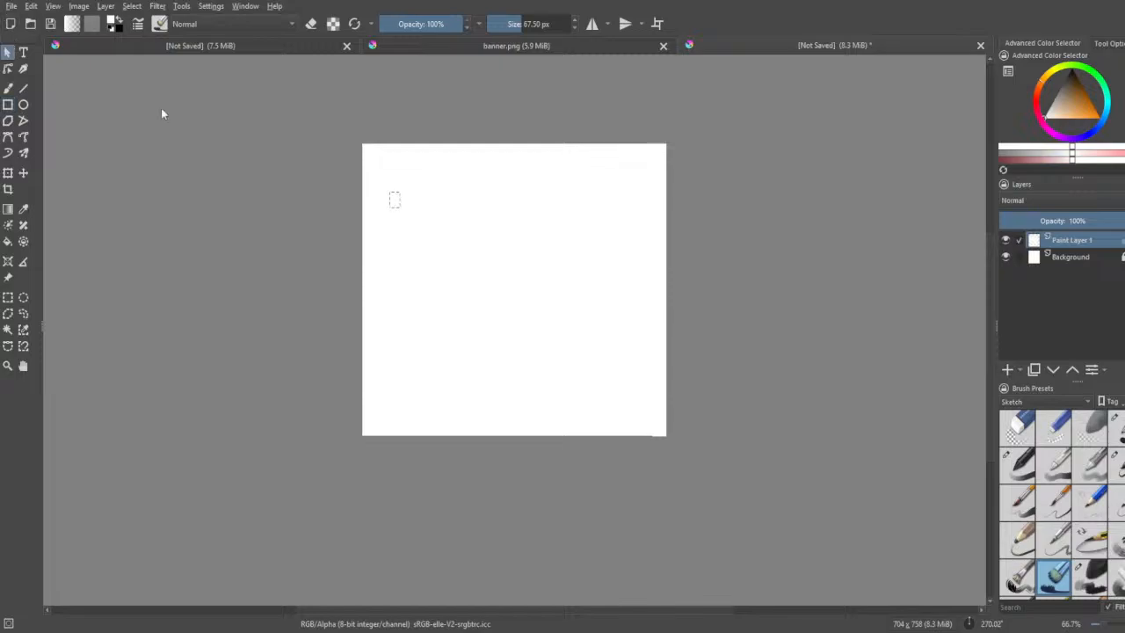
left_click(8, 104)
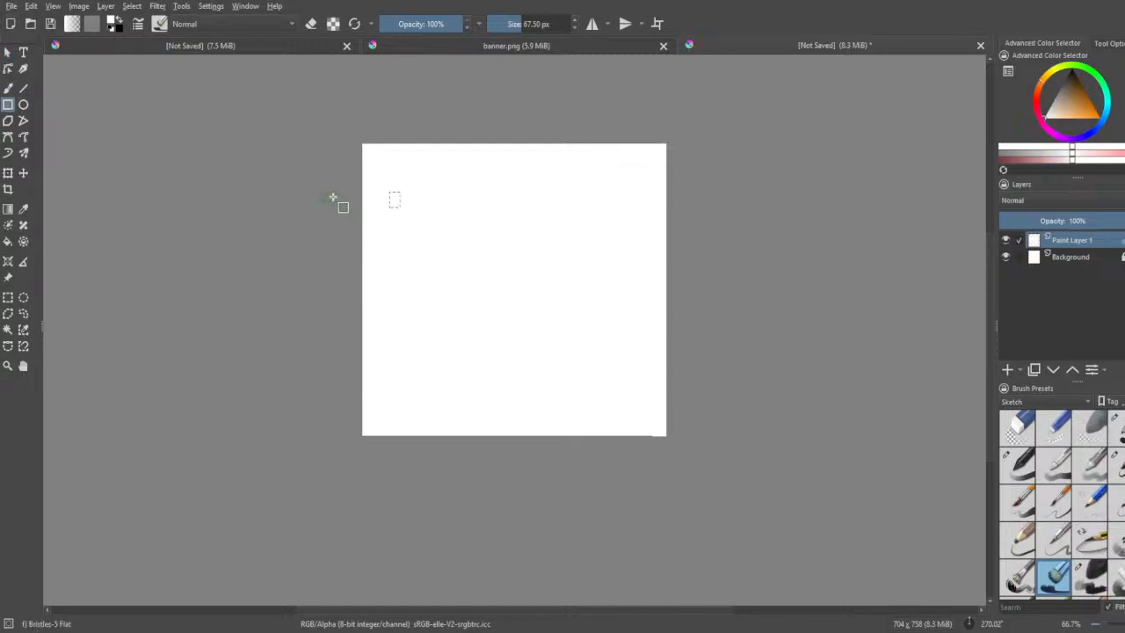
- Transform the selected patch into a wider, flatter rectangle that overlaps the canvas's left edge, and apply it
right_click(423, 200)
left_click(191, 243)
key("ctrl+t")
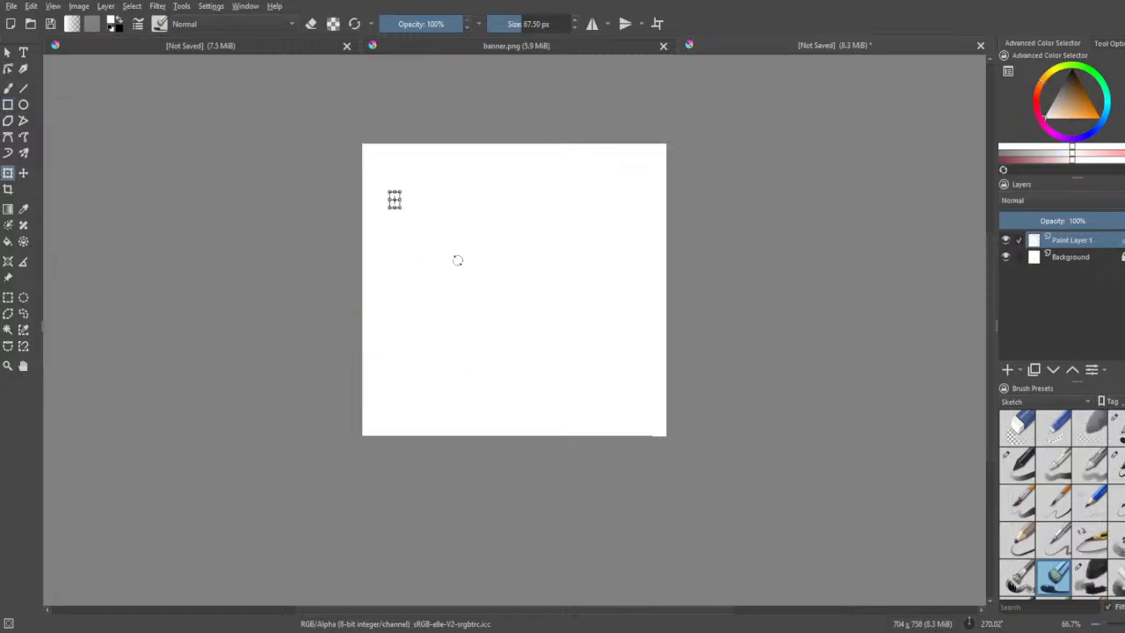
key("Return")
left_click(400, 208)
left_click_drag(400, 208, 349, 177)
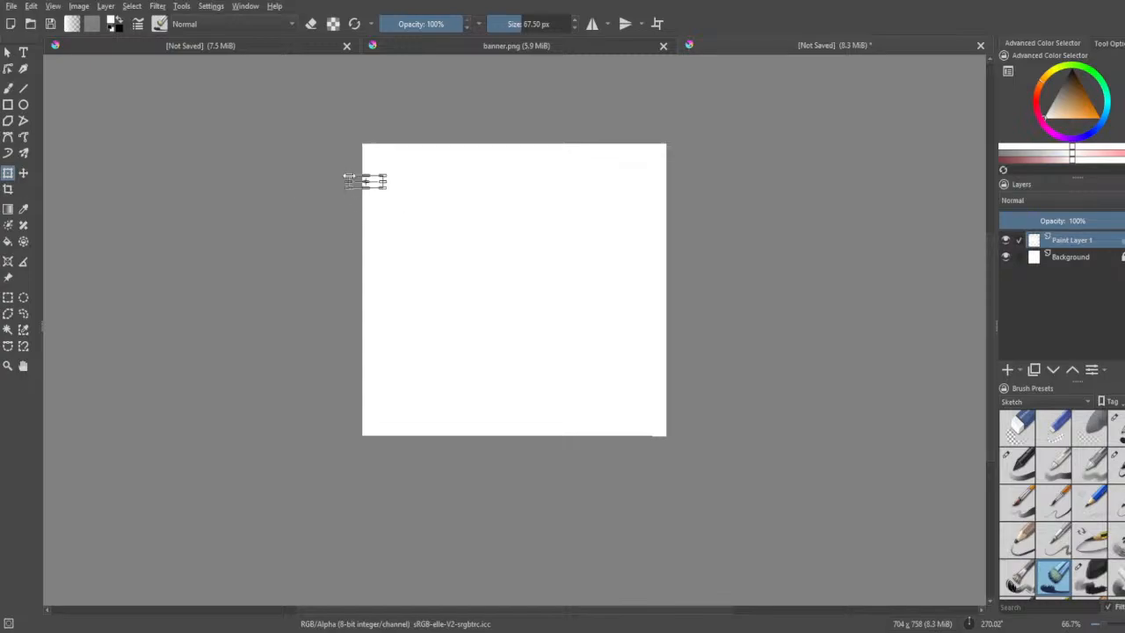
key("Return")
left_click(86, 226)
left_click(7, 52)
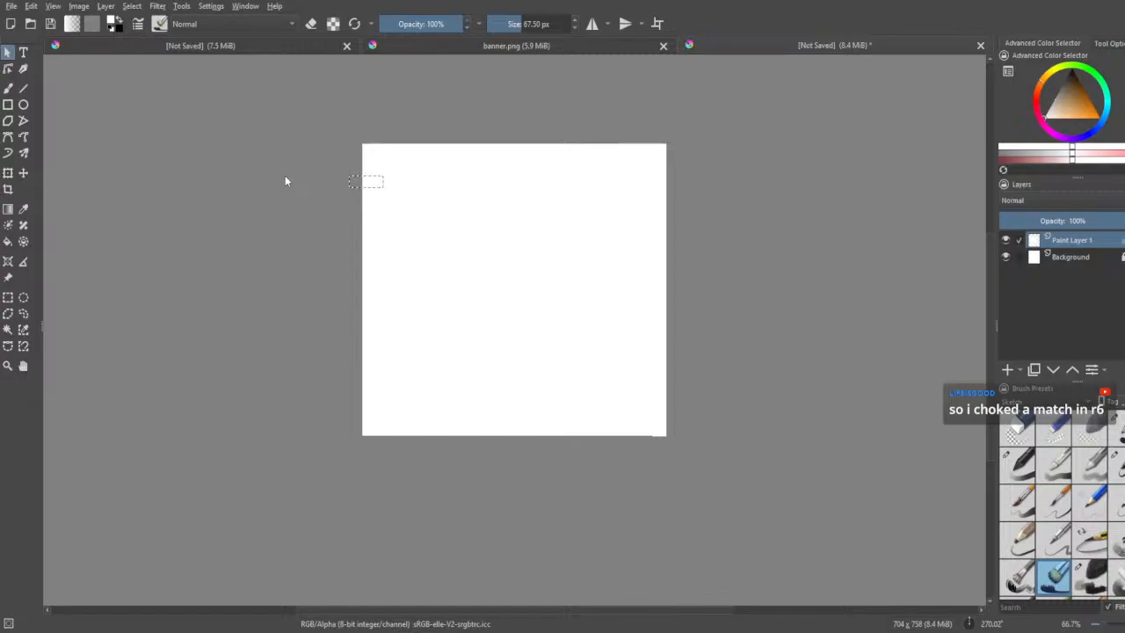
left_click(8, 104)
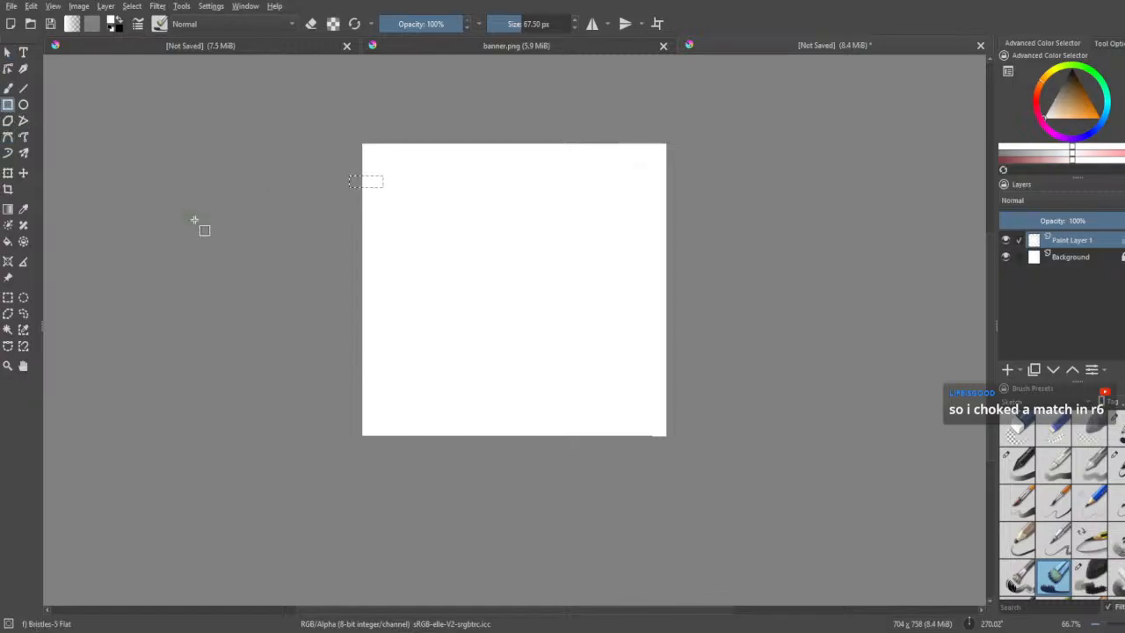
left_click(9, 173)
left_click(24, 174)
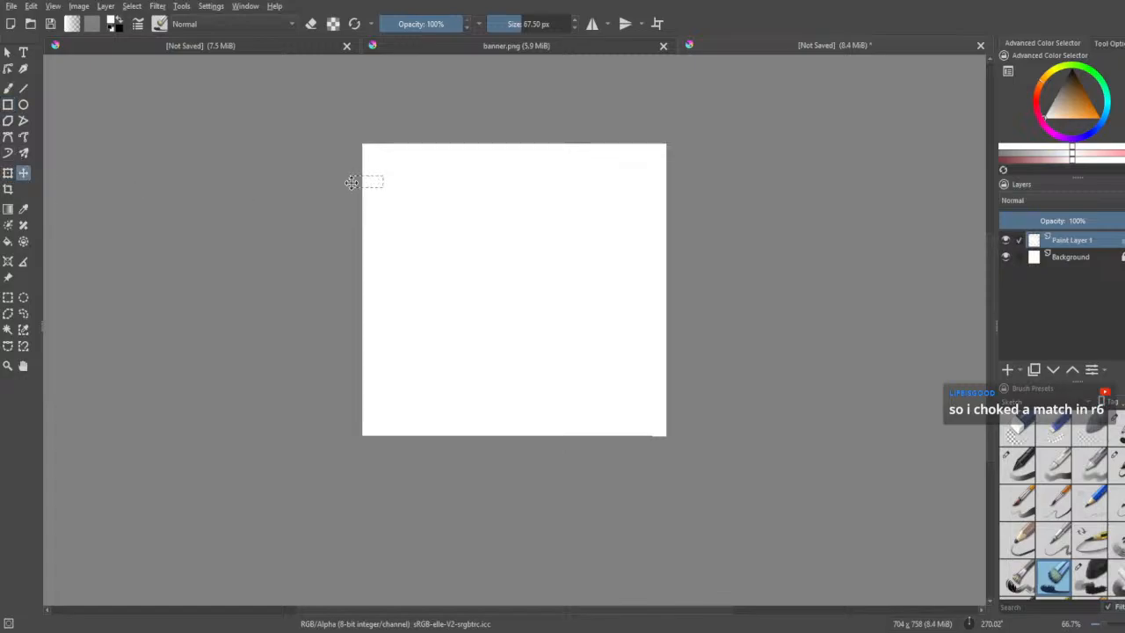
- Try to enlarge and rotate the selected patch far beyond the canvas's left edge, and undo the transform
left_click(9, 172)
left_click_drag(339, 236, 111, 436)
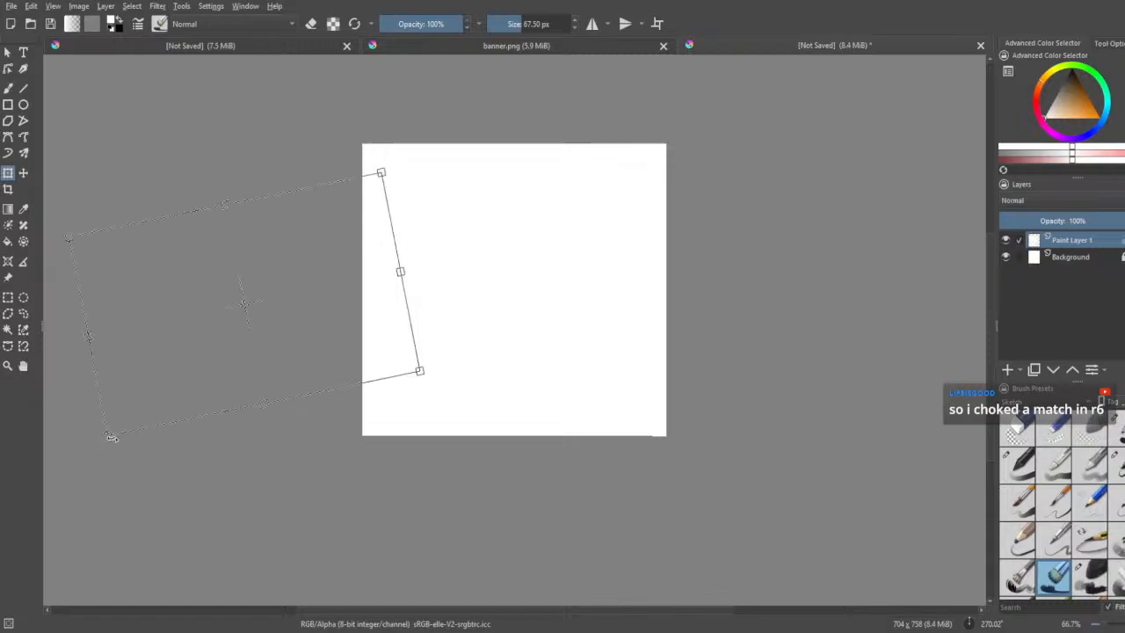
key("ctrl+z")
key("ctrl+z")
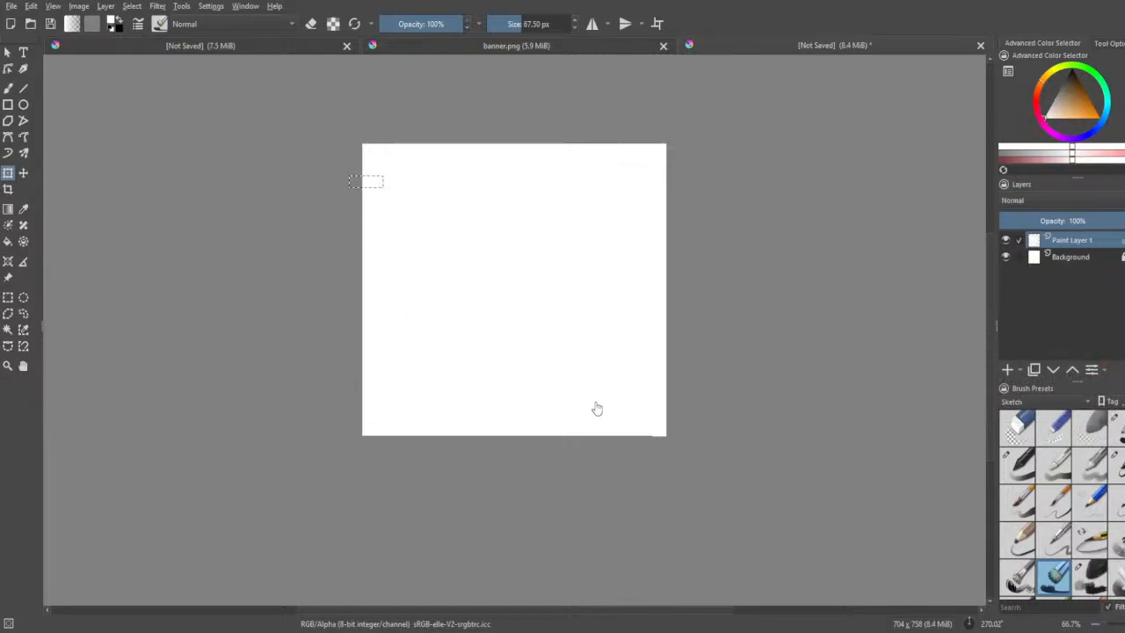
- Undo the earlier patch transform and remove the small selection at the canvas's left edge
key("ctrl+z")
key("ctrl+z")
- Paint a loose bright yellow ring with a central blob in the canvas's upper half, using the Bristles-5 Flat brush at 67.50 px
left_click(9, 88)
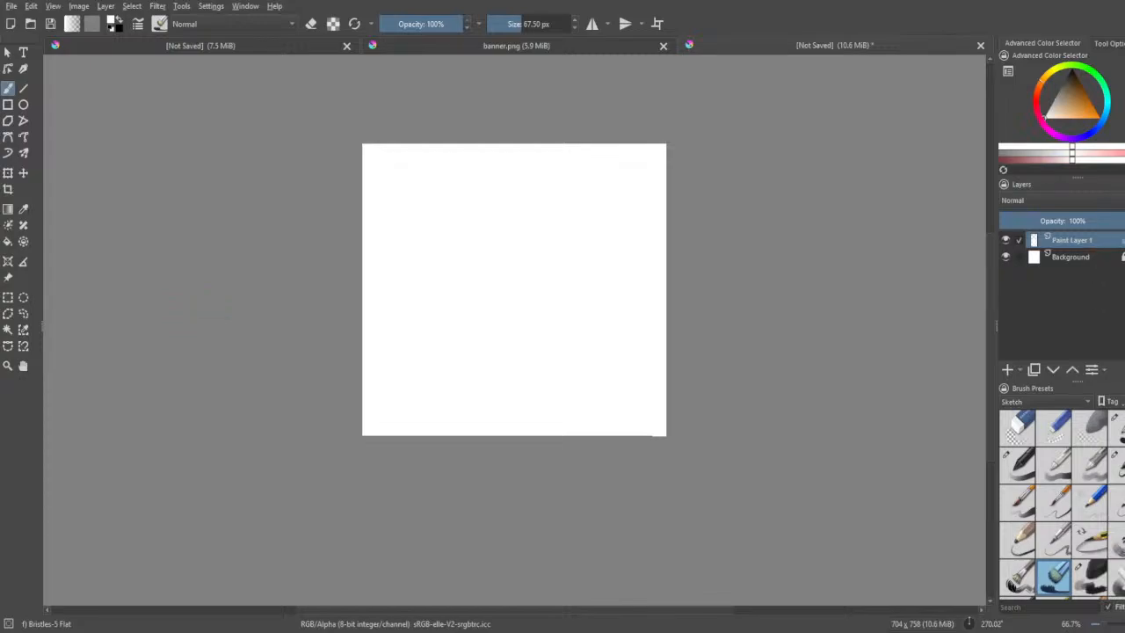
left_click(1063, 68)
left_click_drag(1076, 102, 1092, 122)
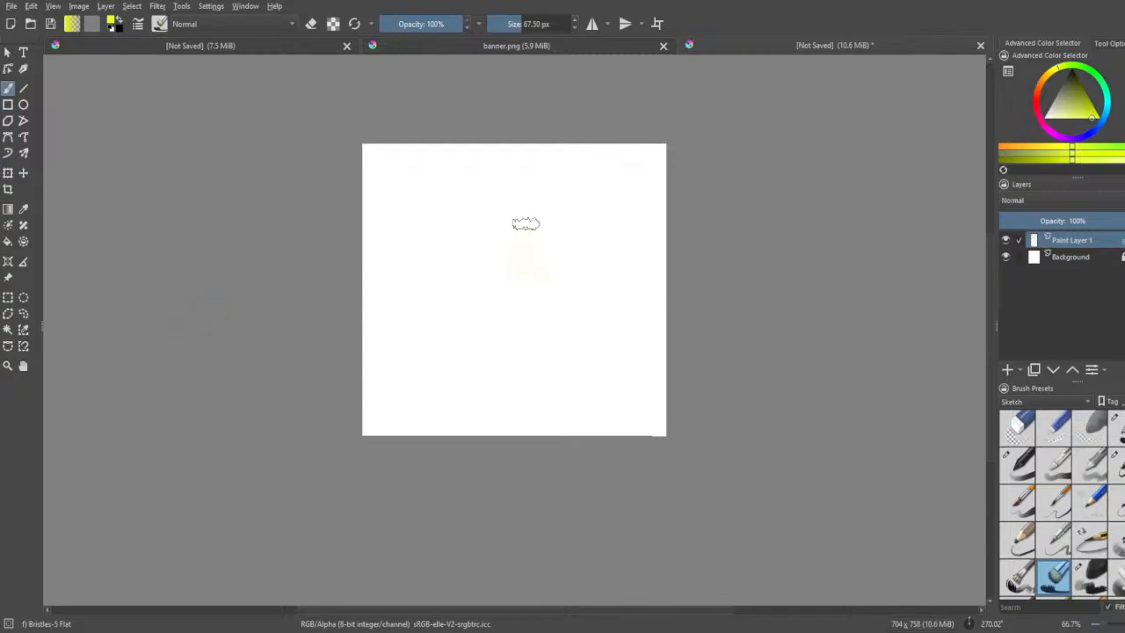
mouse_move(541, 250)
left_mouse_down()
mouse_move(560, 230)
mouse_move(537, 227)
mouse_move(548, 265)
mouse_move(566, 239)
mouse_move(532, 229)
mouse_move(550, 278)
mouse_move(561, 249)
mouse_move(549, 224)
mouse_move(526, 224)
mouse_move(538, 260)
mouse_move(550, 250)
mouse_move(554, 264)
mouse_move(558, 231)
left_mouse_up()
mouse_move(542, 243)
left_mouse_down()
mouse_move(527, 243)
mouse_move(553, 237)
left_mouse_up()
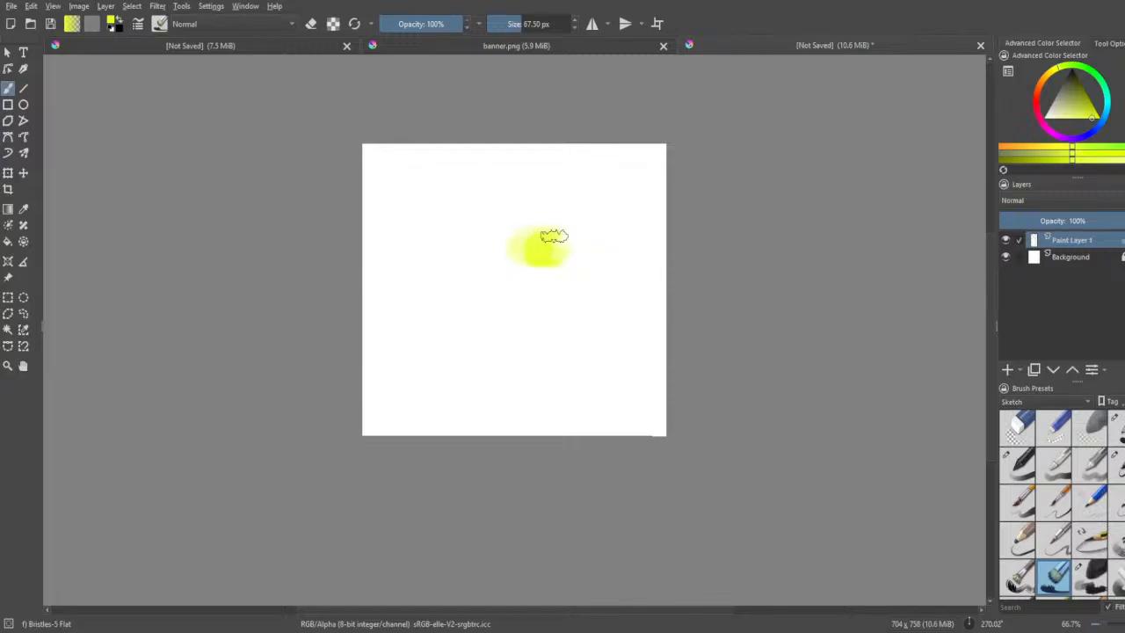
mouse_move(510, 196)
left_mouse_down()
mouse_move(456, 220)
mouse_move(490, 219)
mouse_move(451, 239)
mouse_move(473, 244)
mouse_move(459, 274)
mouse_move(492, 265)
mouse_move(447, 311)
mouse_move(502, 278)
mouse_move(484, 278)
mouse_move(532, 269)
mouse_move(554, 283)
mouse_move(567, 246)
mouse_move(575, 300)
mouse_move(531, 309)
mouse_move(579, 307)
mouse_move(621, 281)
mouse_move(566, 243)
mouse_move(625, 225)
mouse_move(598, 218)
mouse_move(626, 204)
mouse_move(615, 179)
mouse_move(565, 176)
mouse_move(598, 154)
mouse_move(561, 168)
mouse_move(564, 202)
mouse_move(568, 188)
mouse_move(523, 207)
mouse_move(464, 208)
mouse_move(437, 182)
mouse_move(516, 167)
mouse_move(457, 180)
mouse_move(492, 159)
mouse_move(515, 184)
left_mouse_up()
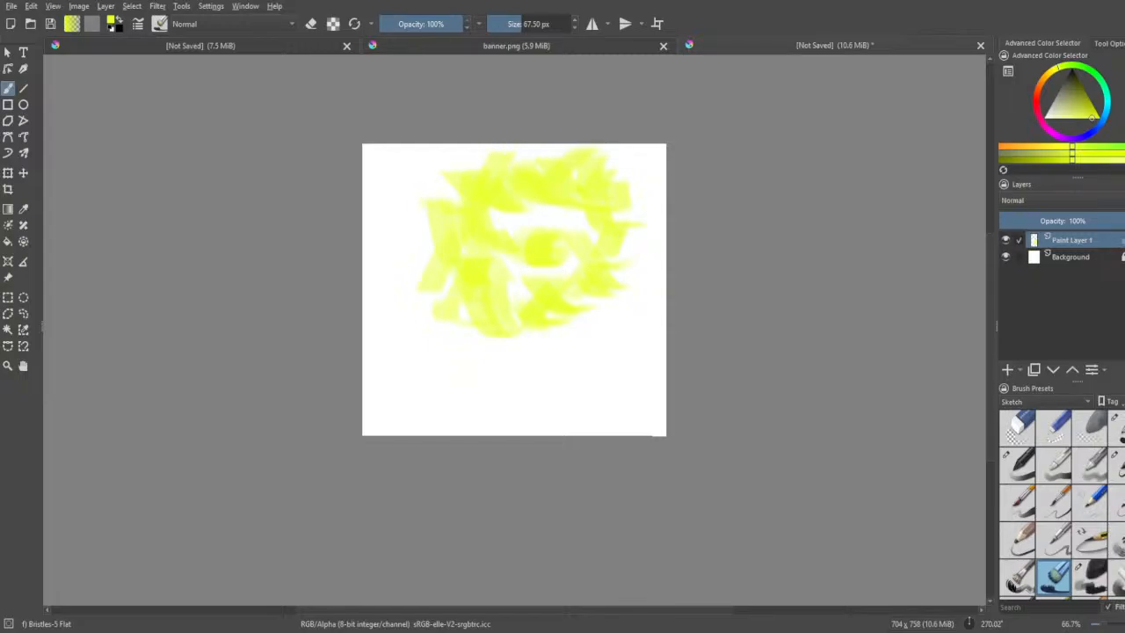
mouse_move(457, 203)
left_mouse_down()
mouse_move(472, 198)
mouse_move(445, 213)
mouse_move(455, 260)
left_mouse_up()
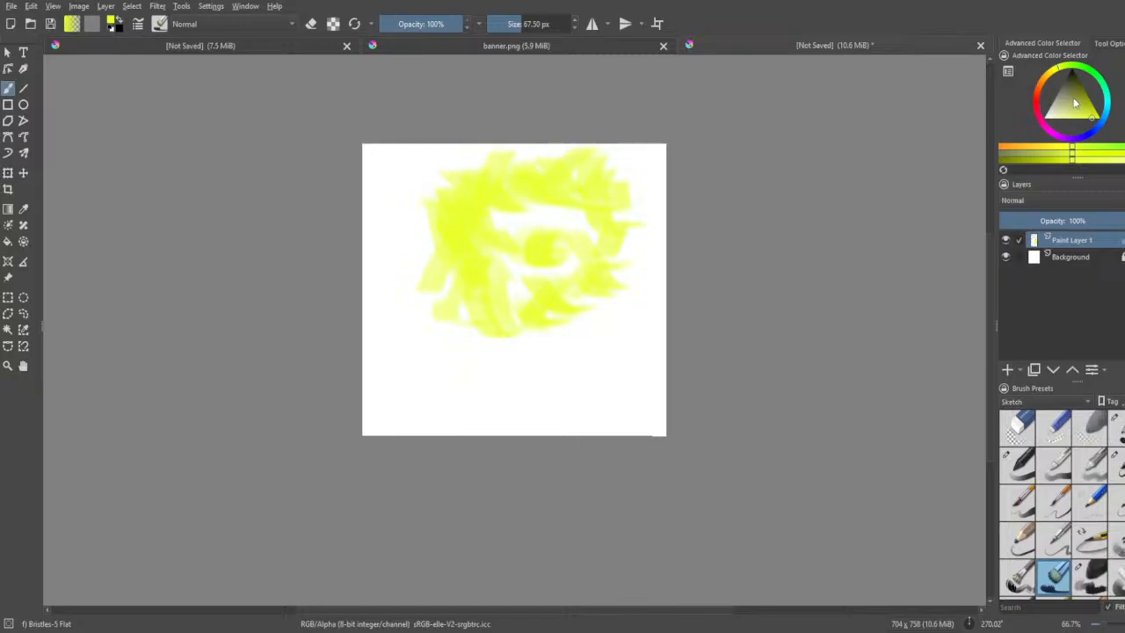
- Try a dark olive stroke on the ring's left side at 100% opacity, undo it, and pick a slightly brighter olive
mouse_move(1073, 103)
left_mouse_down()
mouse_move(1086, 98)
mouse_move(1078, 81)
left_mouse_up()
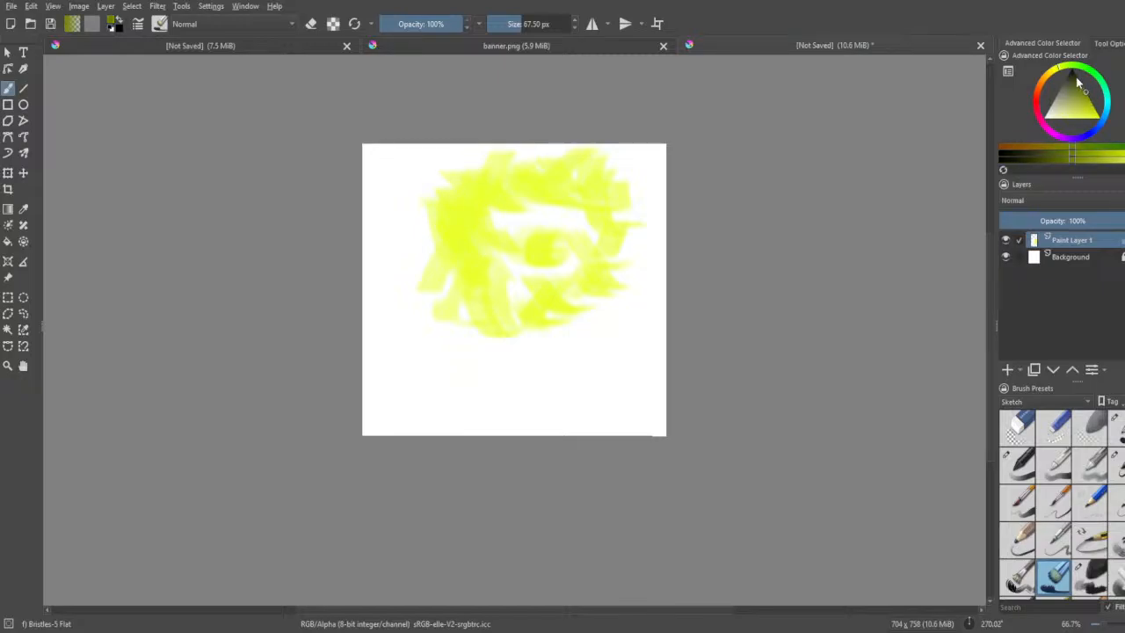
mouse_move(444, 208)
left_mouse_down()
mouse_move(481, 185)
mouse_move(430, 226)
mouse_move(470, 212)
left_mouse_up()
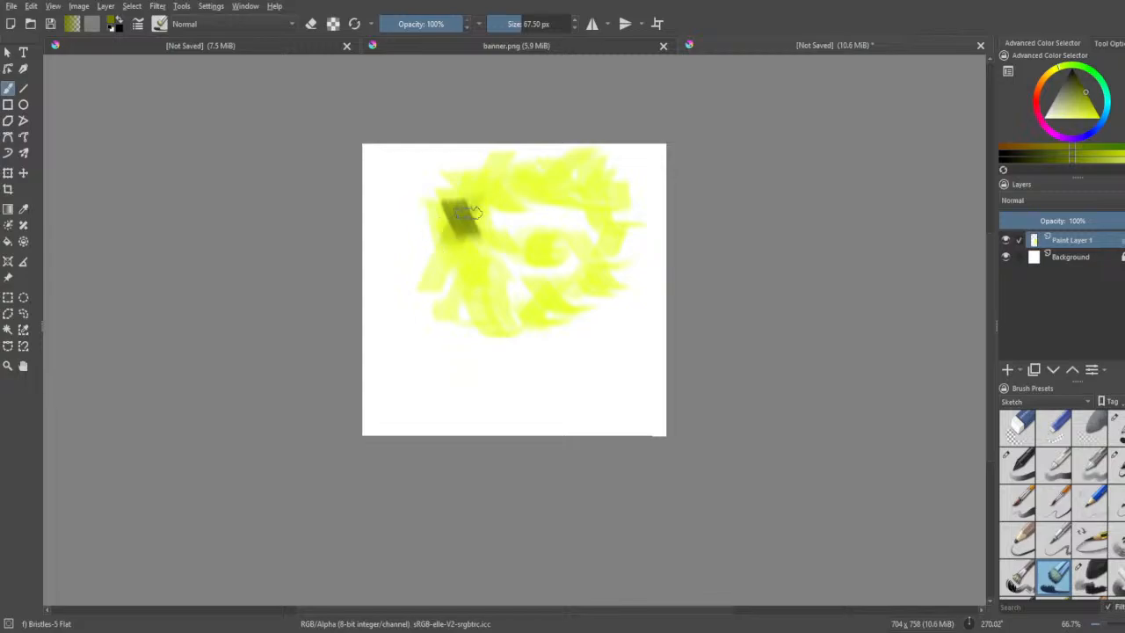
key("ctrl+z")
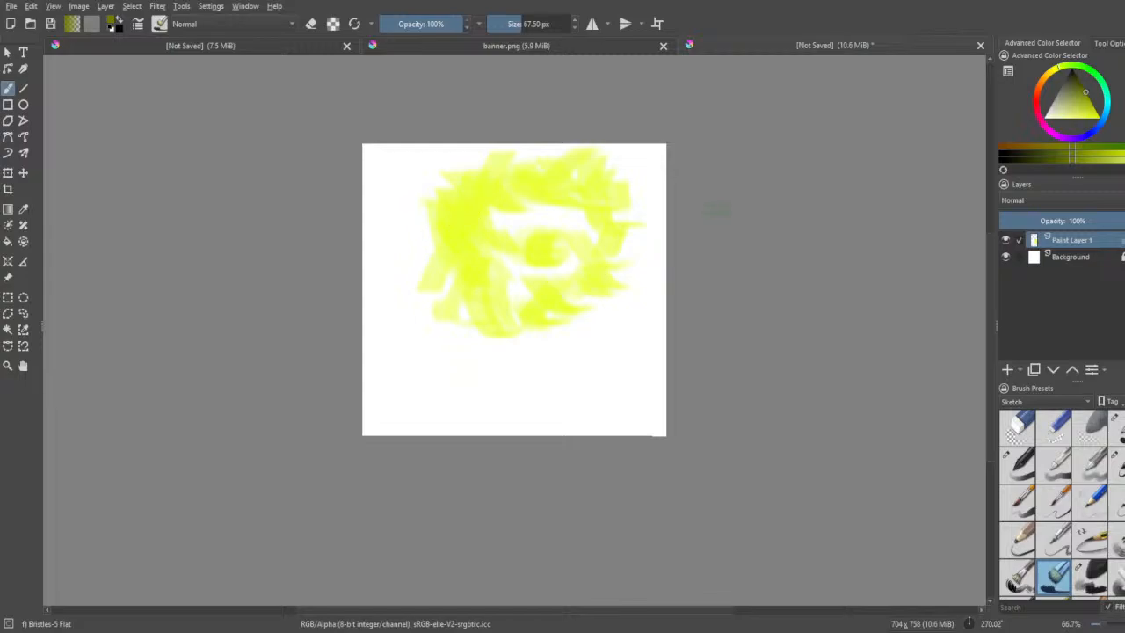
left_click_drag(1088, 96, 1094, 100)
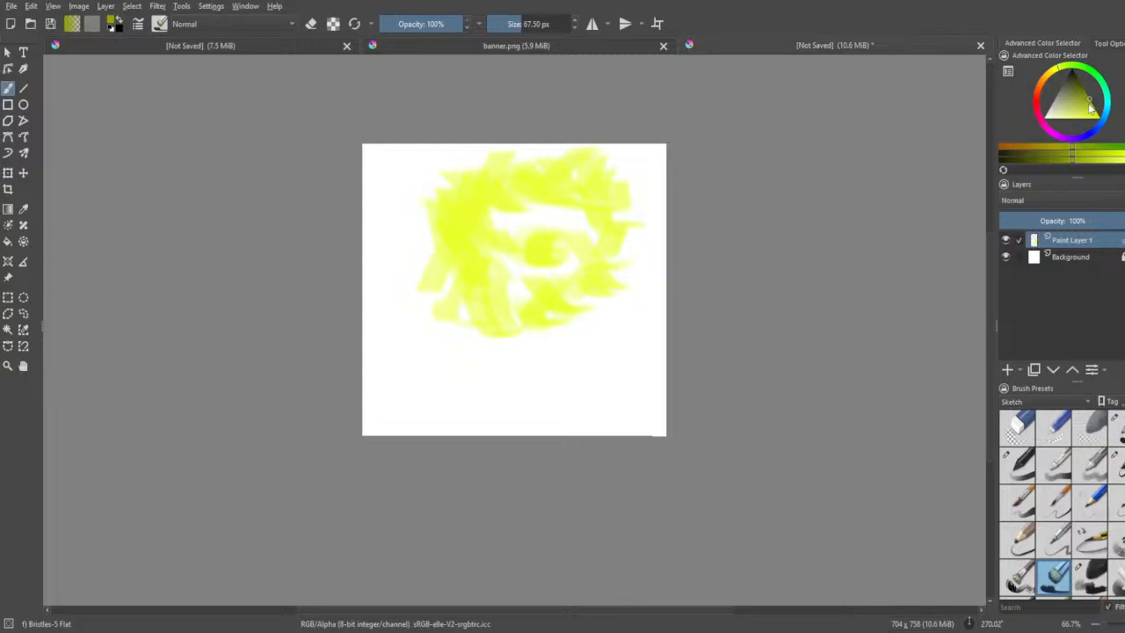
- Try two crossed olive strokes on the ring's left side at 63% opacity, and undo both
left_click_drag(452, 24, 432, 23)
left_click_drag(453, 209, 479, 247)
left_click_drag(483, 205, 459, 261)
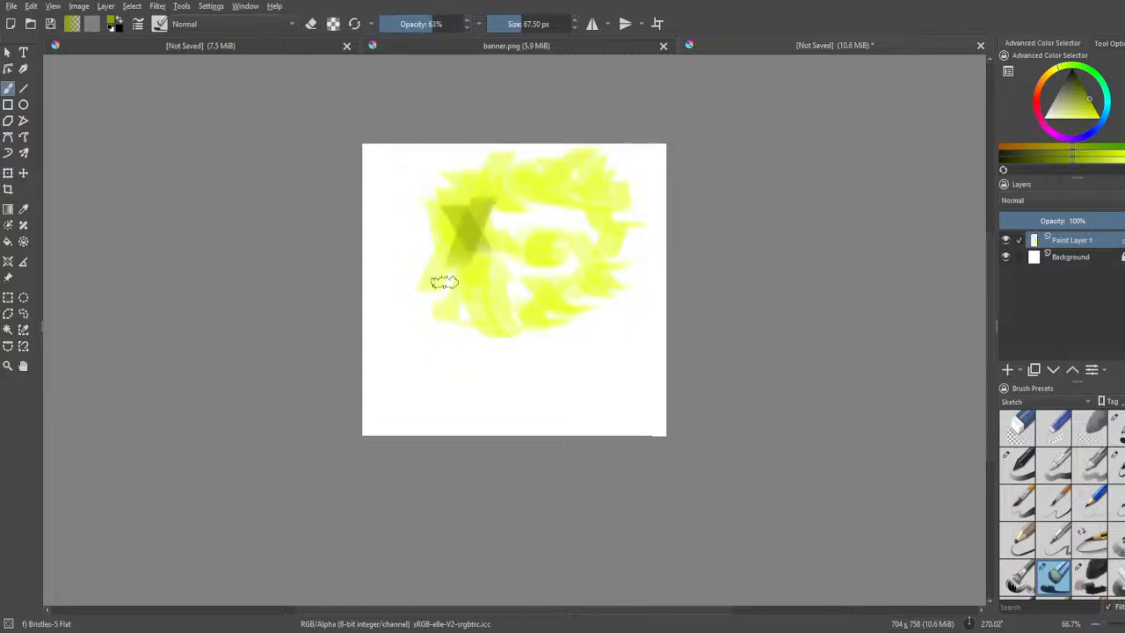
key("ctrl+z")
key("ctrl+z")
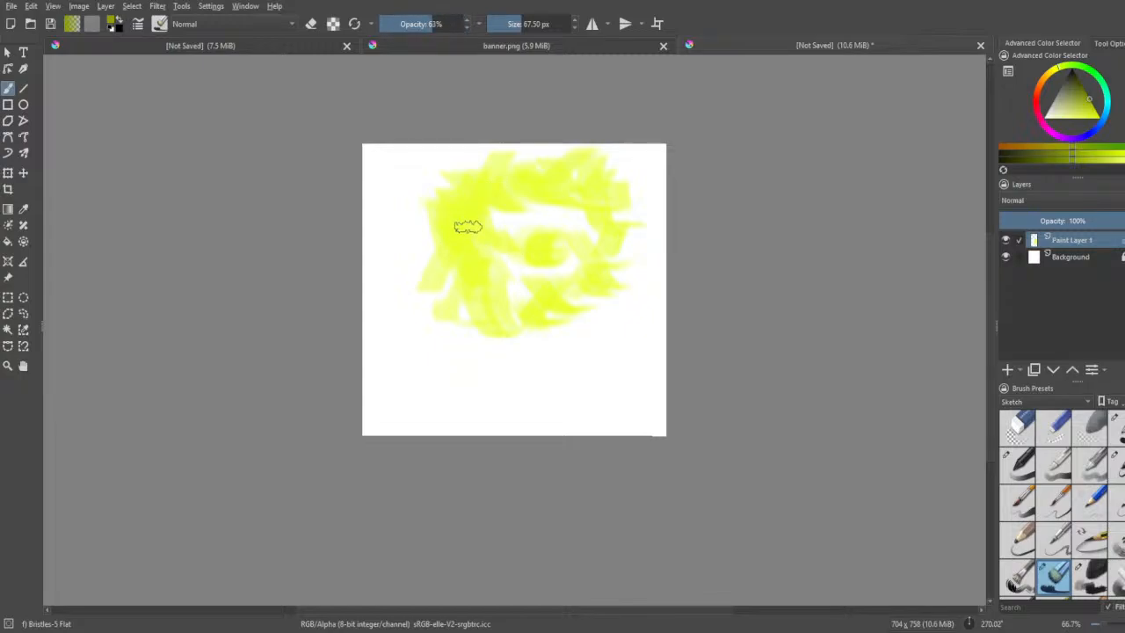
- Shade the yellow ring's left side, upper edge, upper right and lower part with olive strokes at 40% opacity
left_click_drag(427, 24, 412, 24)
mouse_move(443, 211)
left_mouse_down()
mouse_move(487, 192)
mouse_move(445, 205)
mouse_move(474, 210)
mouse_move(452, 256)
mouse_move(486, 309)
mouse_move(472, 186)
mouse_move(451, 212)
mouse_move(507, 306)
left_mouse_up()
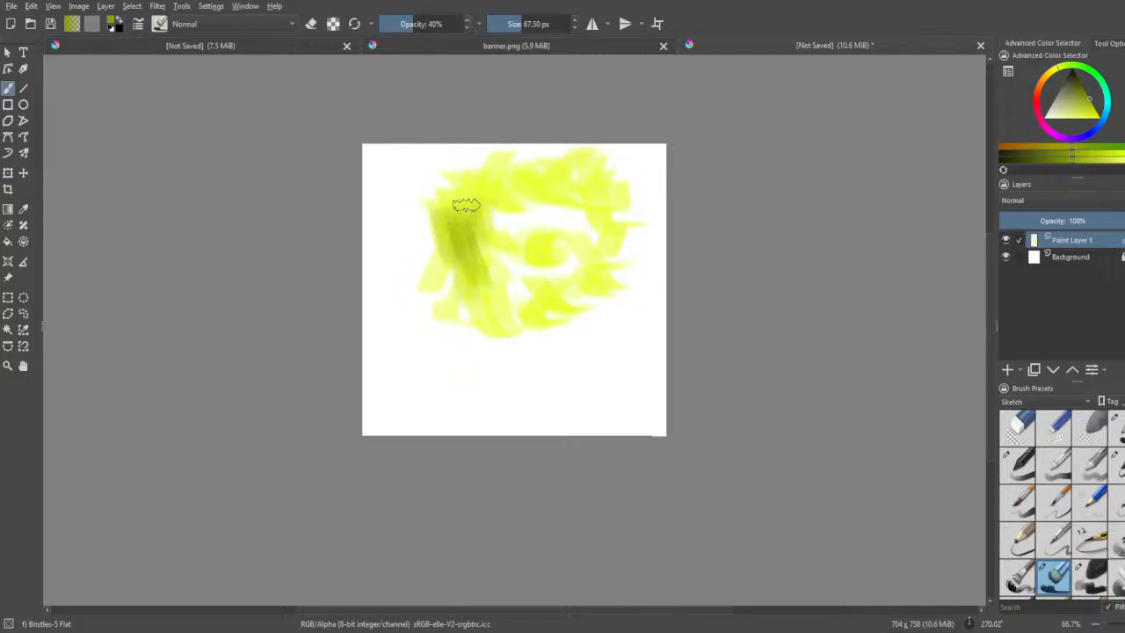
left_click_drag(465, 206, 454, 216)
left_click_drag(526, 179, 537, 204)
mouse_move(577, 186)
left_mouse_down()
mouse_move(603, 163)
mouse_move(601, 182)
mouse_move(626, 214)
mouse_move(566, 209)
mouse_move(603, 233)
left_mouse_up()
mouse_move(549, 286)
left_mouse_down()
mouse_move(490, 362)
mouse_move(527, 295)
mouse_move(499, 289)
mouse_move(528, 249)
mouse_move(554, 265)
mouse_move(483, 234)
mouse_move(548, 301)
mouse_move(586, 250)
mouse_move(590, 297)
mouse_move(578, 318)
mouse_move(565, 287)
mouse_move(622, 248)
mouse_move(635, 308)
left_mouse_up()
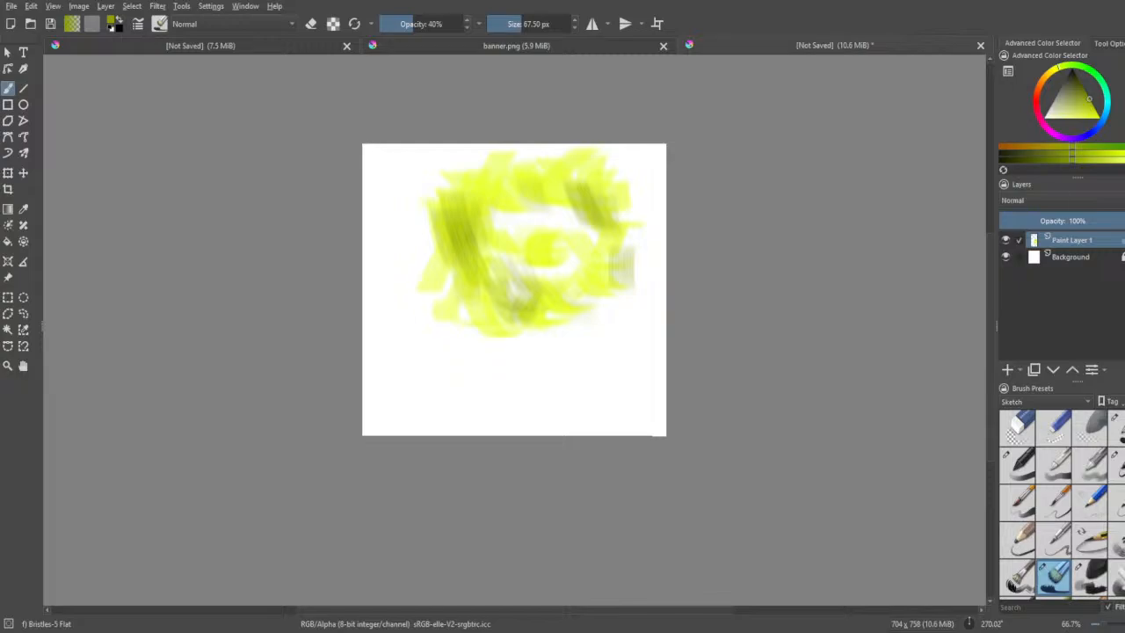
- Paint blue strokes around the yellow ring's top and sides at 40% opacity, extending down the left and beneath the ring at 28%
mouse_move(1112, 100)
left_mouse_down()
mouse_move(1105, 82)
mouse_move(1097, 112)
mouse_move(1097, 102)
left_mouse_up()
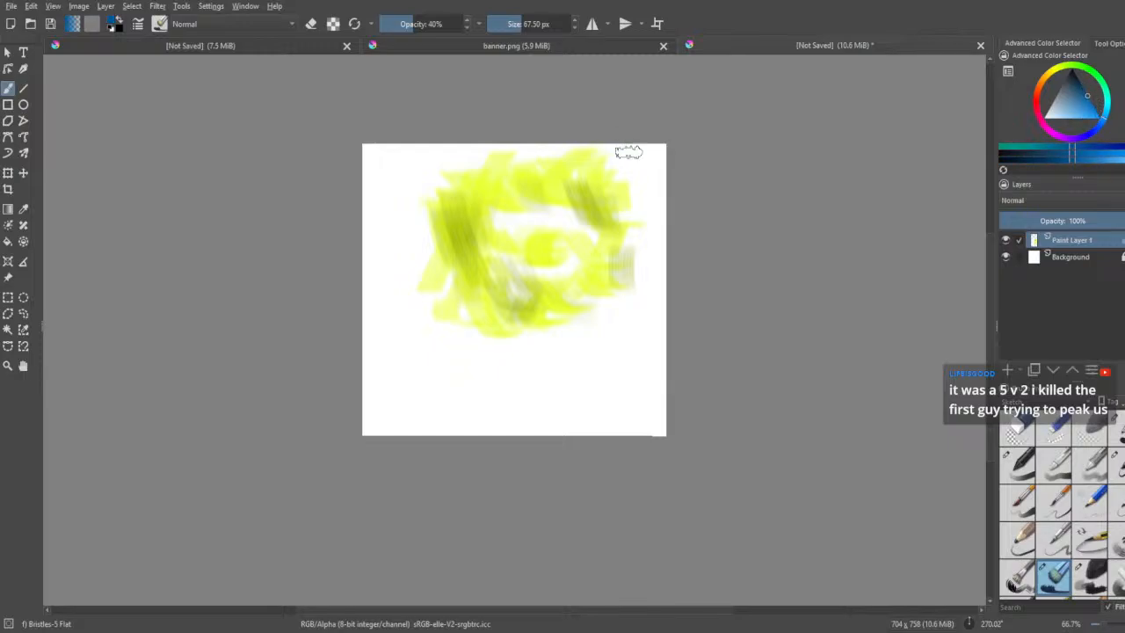
mouse_move(627, 150)
left_mouse_down()
mouse_move(653, 183)
mouse_move(630, 183)
mouse_move(660, 185)
mouse_move(616, 224)
mouse_move(656, 248)
mouse_move(663, 288)
mouse_move(644, 227)
mouse_move(658, 158)
mouse_move(663, 187)
mouse_move(603, 153)
mouse_move(619, 147)
mouse_move(608, 163)
mouse_move(489, 164)
mouse_move(577, 154)
mouse_move(401, 151)
mouse_move(435, 142)
mouse_move(420, 162)
mouse_move(367, 146)
mouse_move(369, 157)
mouse_move(403, 156)
mouse_move(371, 171)
mouse_move(434, 203)
mouse_move(407, 230)
mouse_move(444, 204)
mouse_move(380, 225)
mouse_move(428, 212)
mouse_move(408, 218)
mouse_move(435, 243)
mouse_move(365, 227)
mouse_move(413, 233)
left_mouse_up()
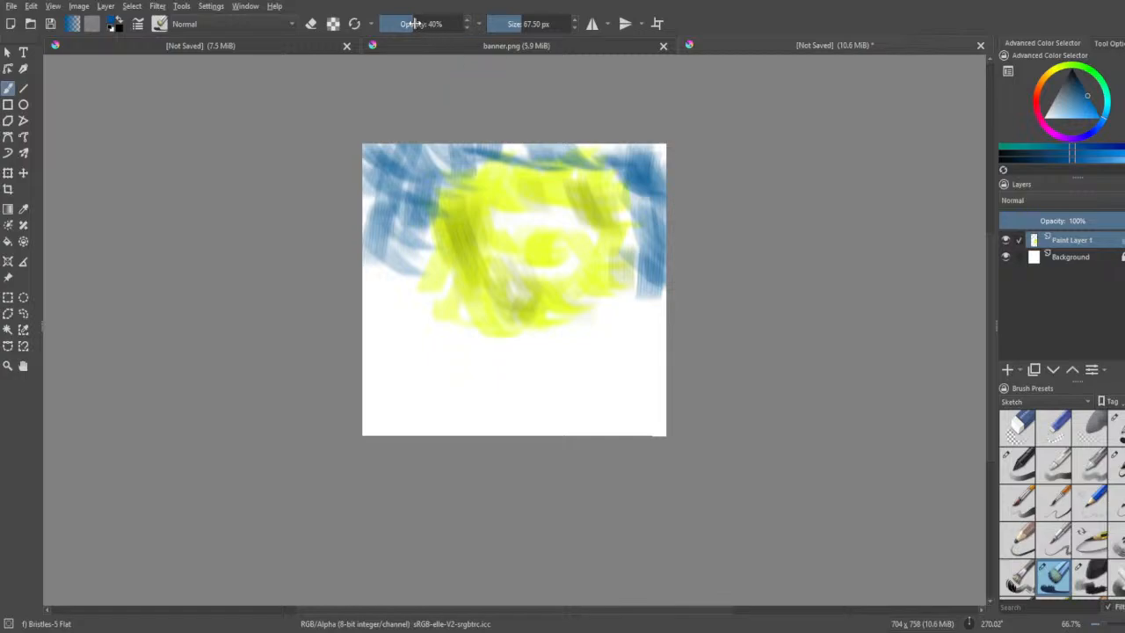
left_click_drag(414, 24, 402, 24)
mouse_move(371, 252)
left_mouse_down()
mouse_move(414, 284)
mouse_move(369, 284)
mouse_move(400, 321)
left_mouse_up()
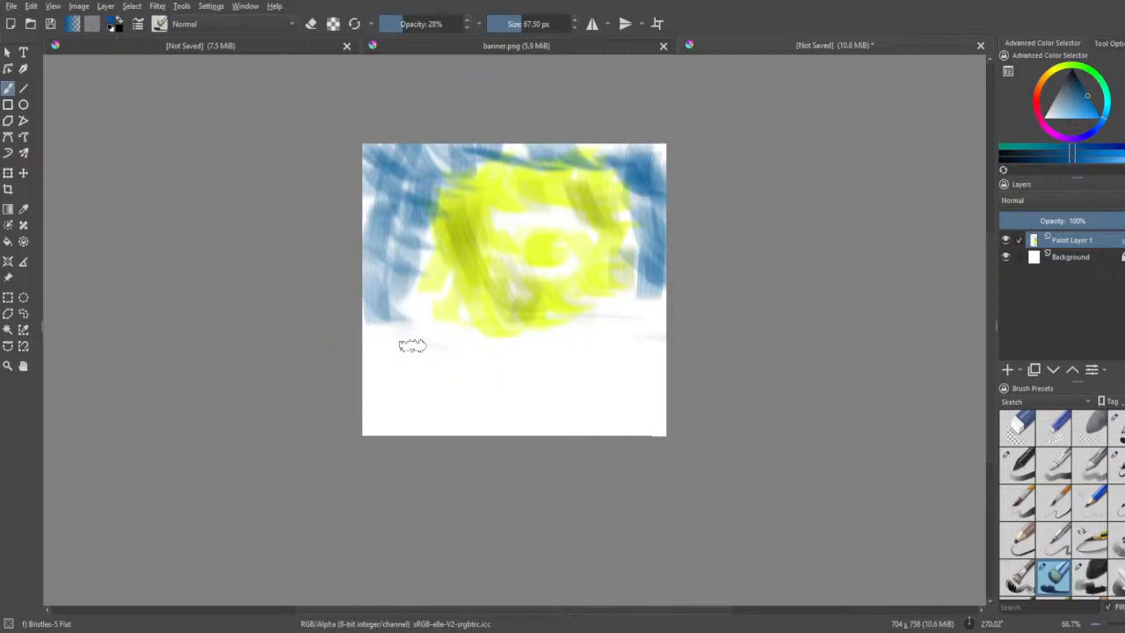
left_click_drag(474, 323, 666, 315)
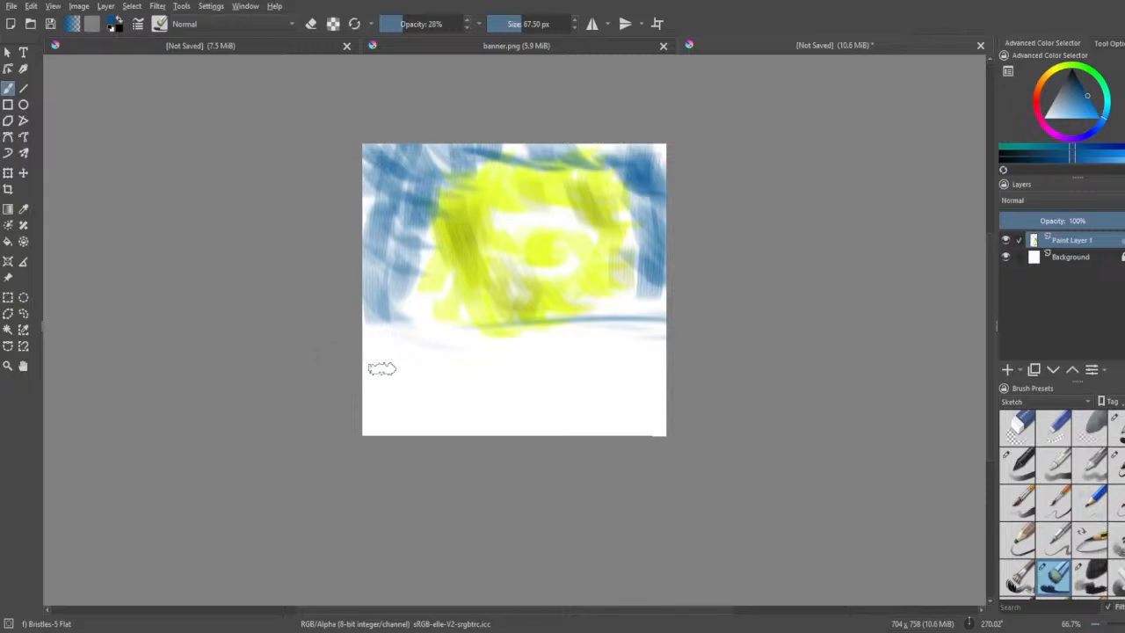
- Add faint, mostly horizontal blue strokes across and below the yellow ring's lower edge at 12% opacity
left_click(387, 24)
left_click_drag(388, 22, 389, 24)
mouse_move(437, 348)
left_mouse_down()
mouse_move(637, 338)
mouse_move(367, 336)
mouse_move(588, 320)
mouse_move(415, 337)
mouse_move(661, 336)
left_mouse_up()
mouse_move(416, 338)
left_mouse_down()
mouse_move(645, 328)
mouse_move(661, 317)
left_mouse_up()
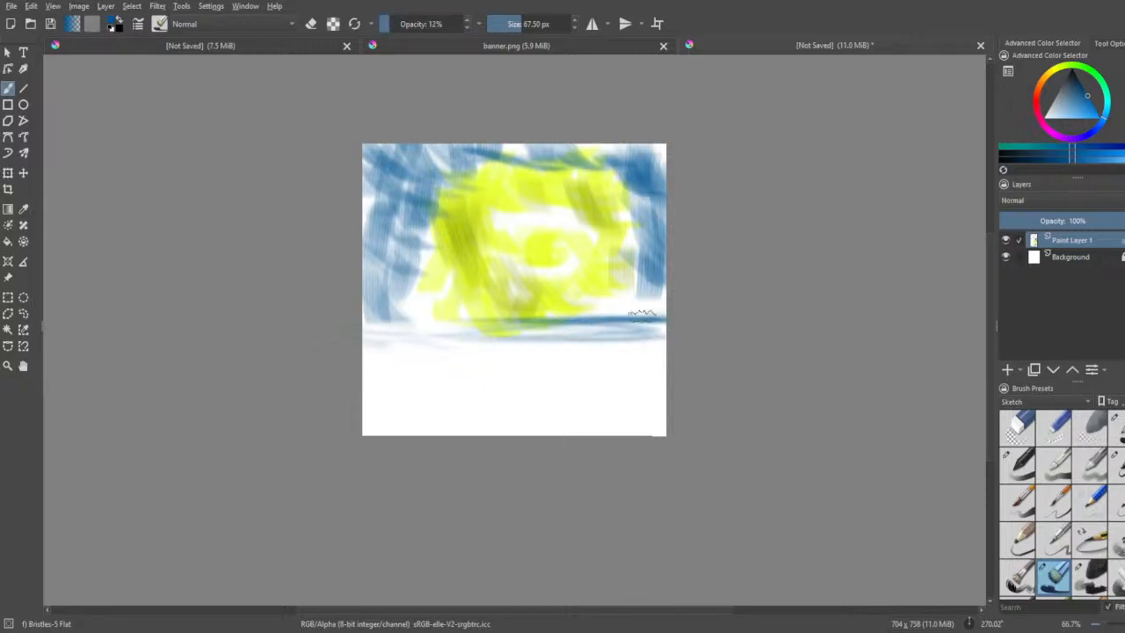
mouse_move(395, 340)
left_mouse_down()
mouse_move(637, 365)
mouse_move(384, 307)
mouse_move(443, 358)
mouse_move(619, 346)
left_mouse_up()
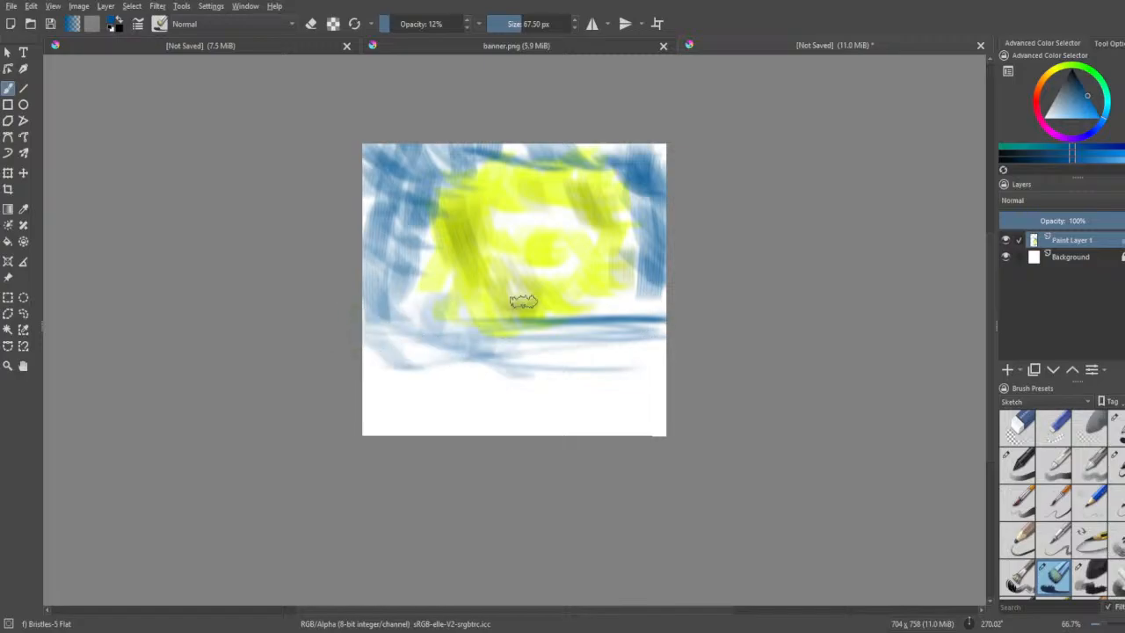
mouse_move(522, 302)
left_mouse_down()
mouse_move(655, 310)
mouse_move(615, 313)
left_mouse_up()
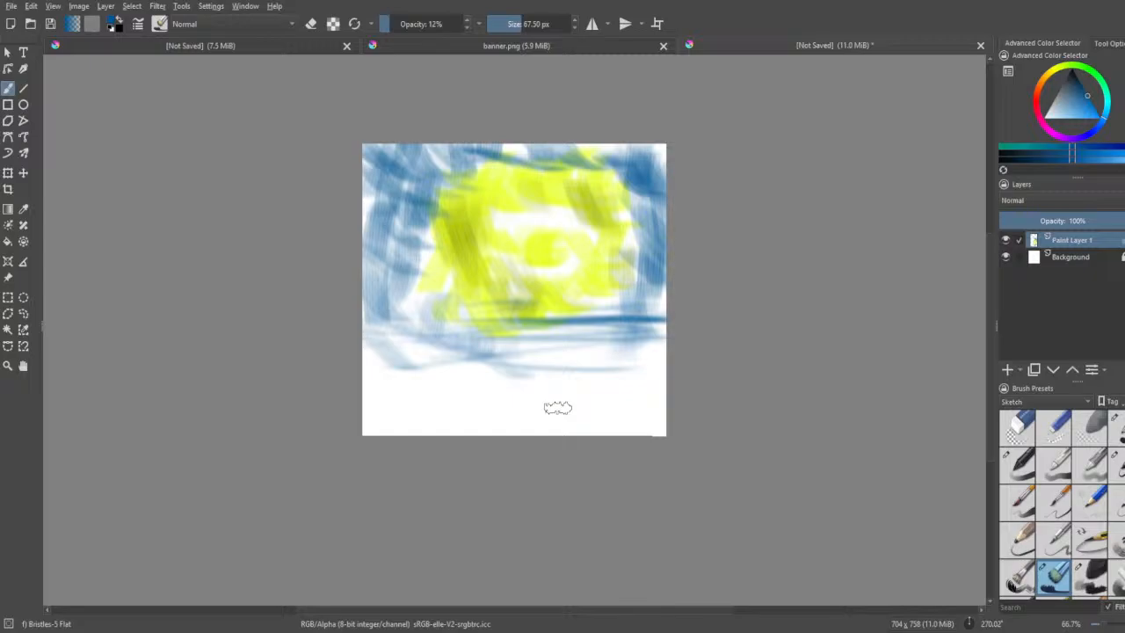
- Lighten the yellow ring's centre with white, using the bristle brush at 12% opacity and the Pencil-6 Quick Shade brush at 60 px, 100% opacity
left_click(1045, 114)
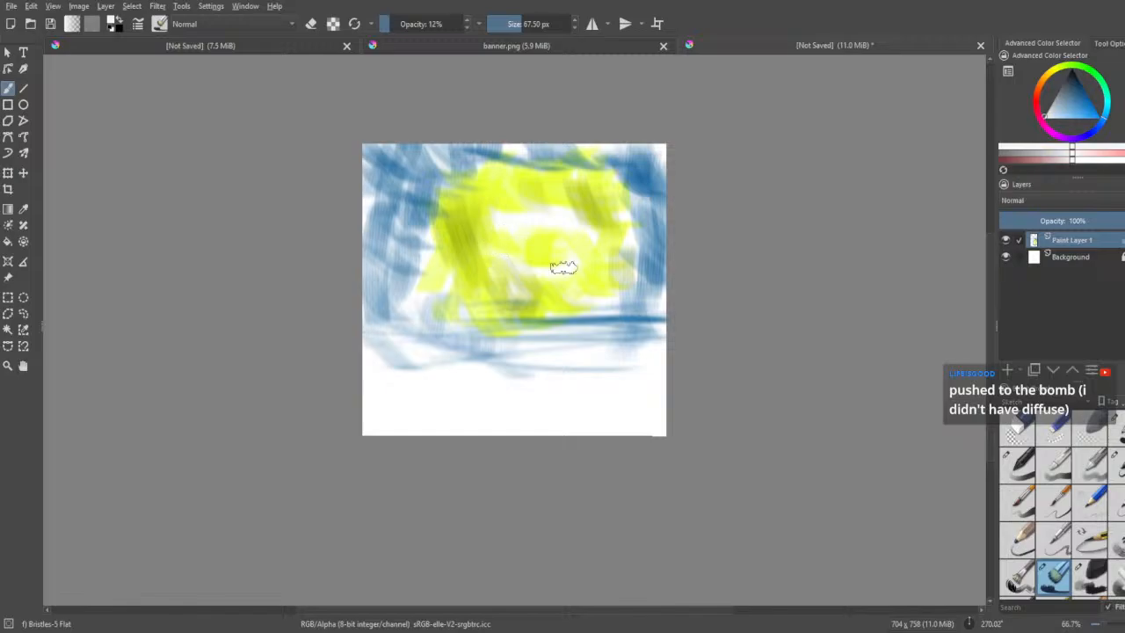
mouse_move(584, 238)
left_mouse_down()
mouse_move(526, 204)
mouse_move(580, 229)
mouse_move(525, 238)
mouse_move(548, 250)
left_mouse_up()
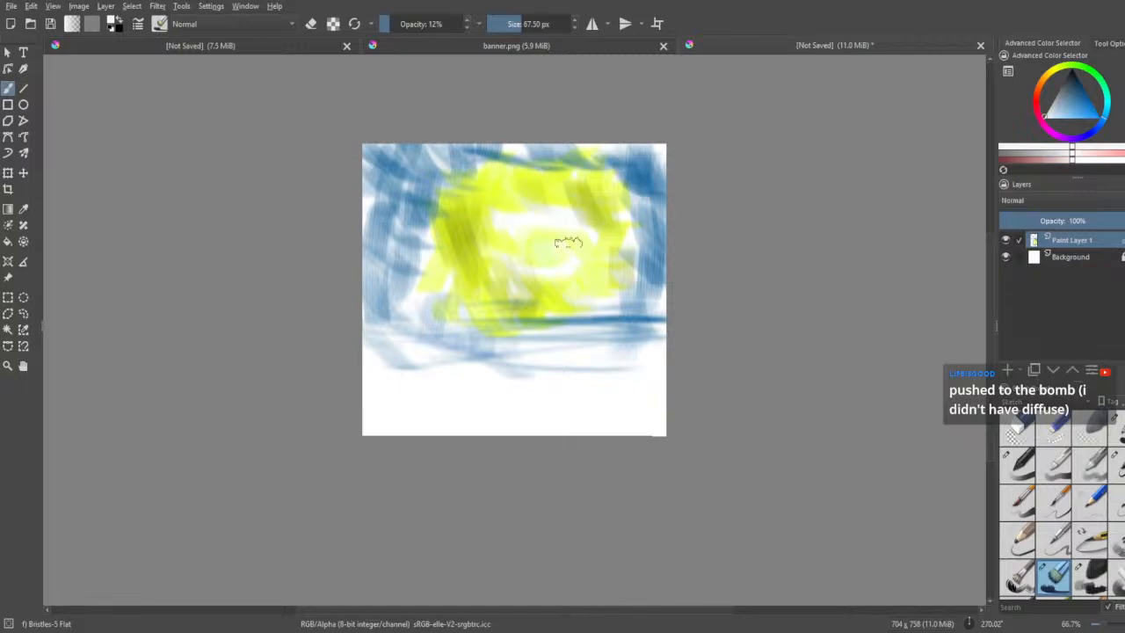
left_click(1092, 573)
left_click(1118, 536)
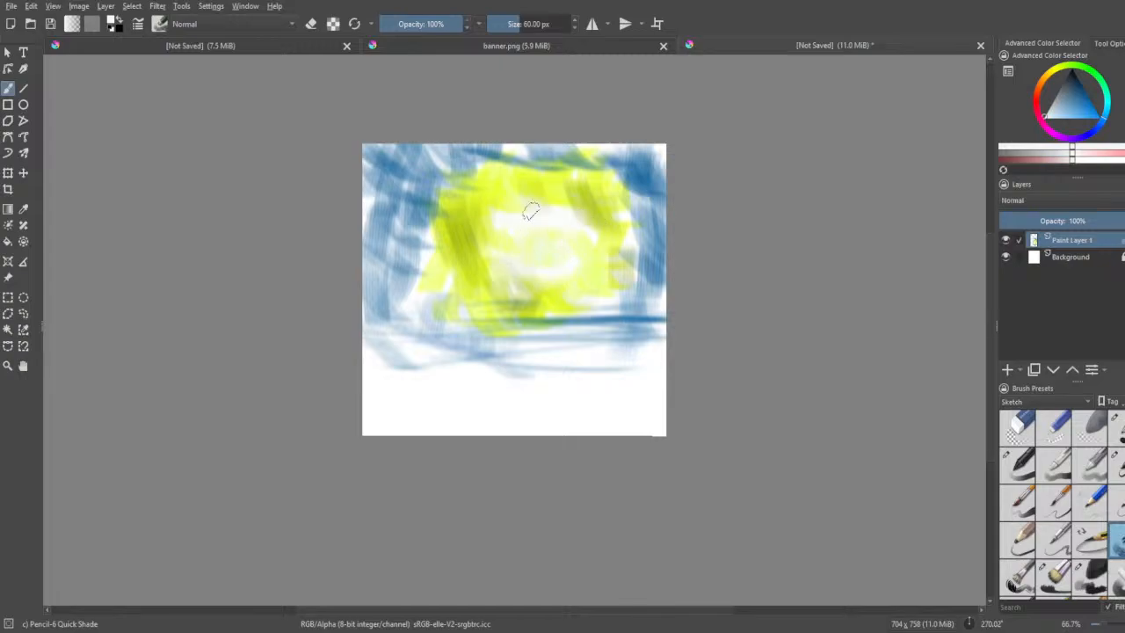
mouse_move(530, 211)
left_mouse_down()
mouse_move(555, 230)
mouse_move(574, 209)
mouse_move(593, 266)
mouse_move(487, 257)
mouse_move(522, 294)
mouse_move(587, 266)
mouse_move(581, 257)
mouse_move(563, 269)
mouse_move(519, 317)
mouse_move(554, 279)
mouse_move(444, 159)
mouse_move(415, 246)
mouse_move(441, 309)
mouse_move(469, 313)
mouse_move(458, 349)
mouse_move(475, 301)
mouse_move(561, 336)
left_mouse_up()
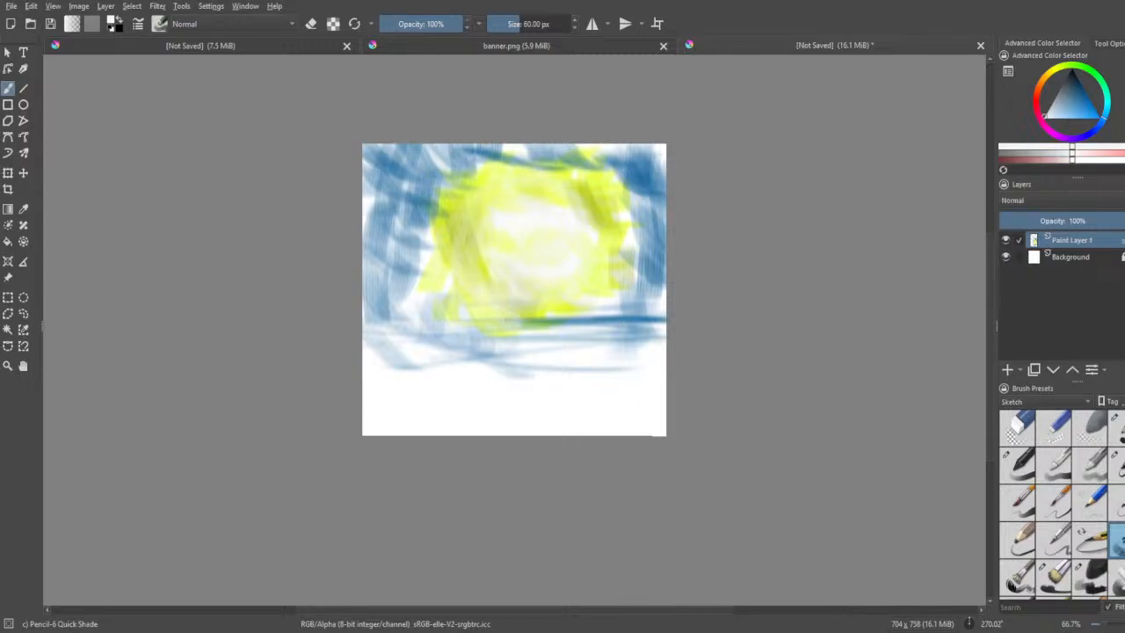
- Try the Charcoal Rock Soft brush inside the yellow shape with a pale yellow sampled from the canvas, and undo the stroke
left_click(1092, 499)
left_click(1086, 589)
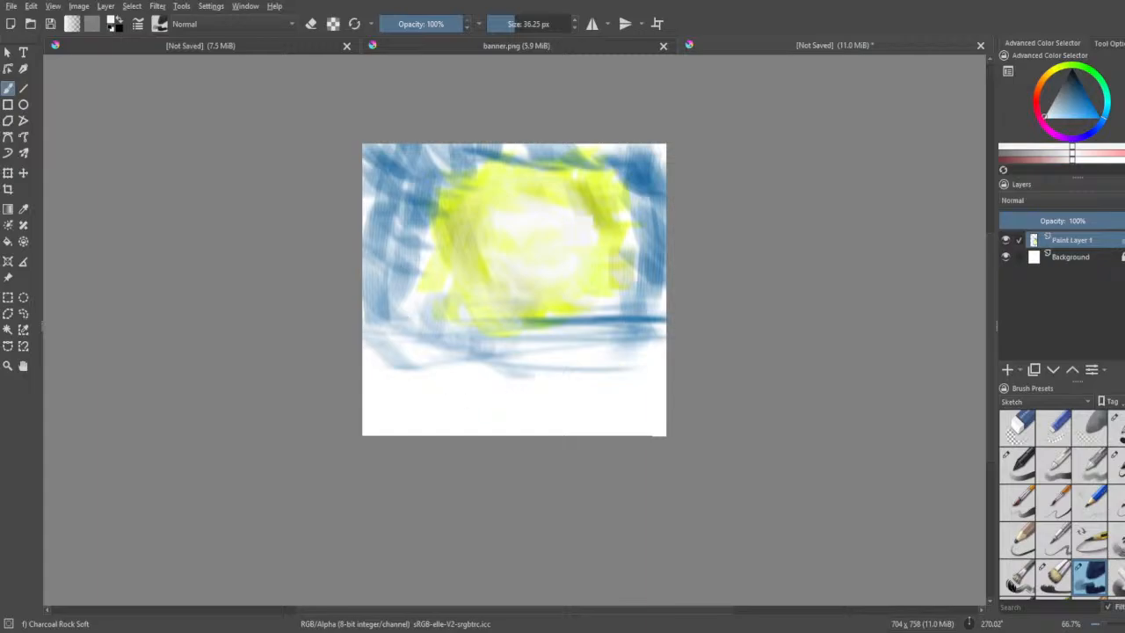
left_click(544, 255, "ctrl")
left_click(517, 276, "ctrl")
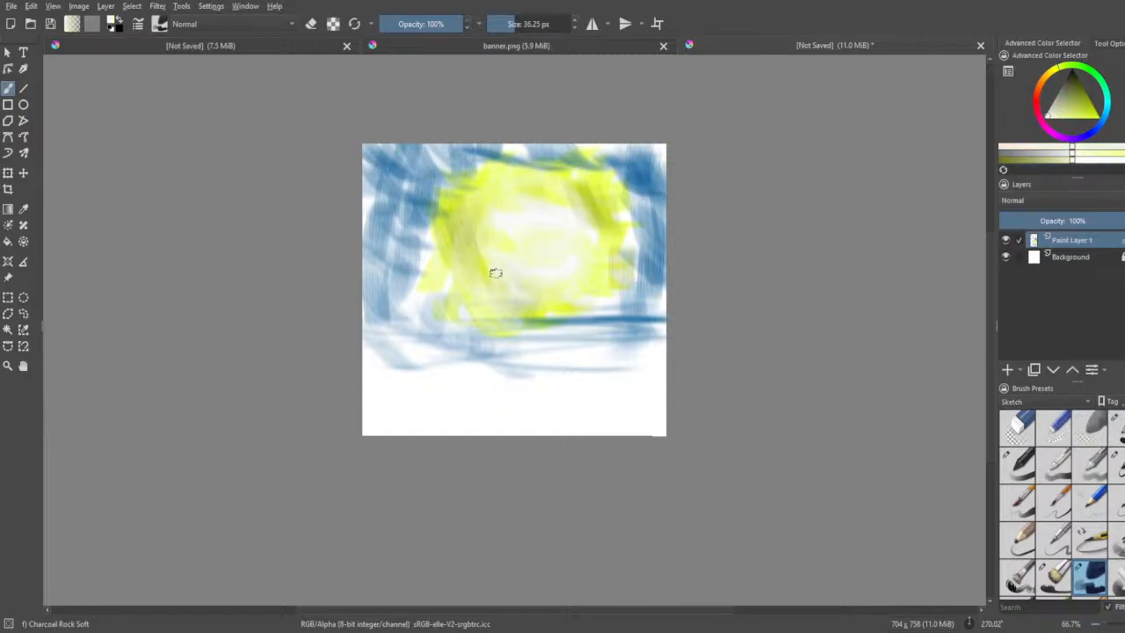
mouse_move(495, 272)
left_mouse_down()
mouse_move(555, 257)
mouse_move(465, 255)
mouse_move(494, 270)
left_mouse_up()
key("ctrl+z")
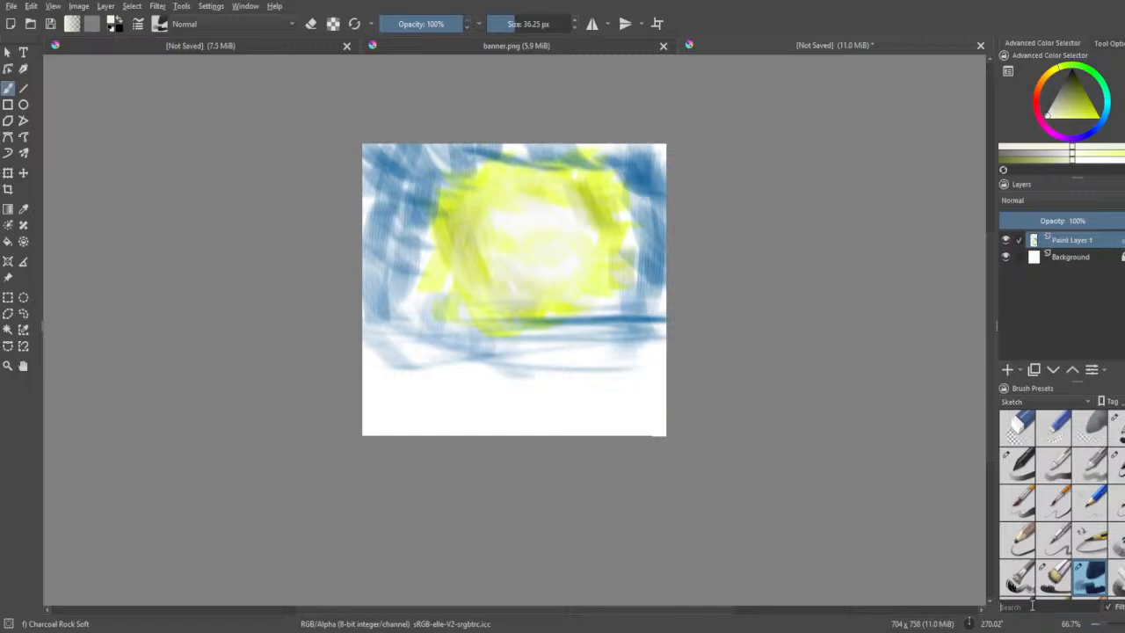
- Search the Sketch brush presets for "sm" and clear the search
type("smu")
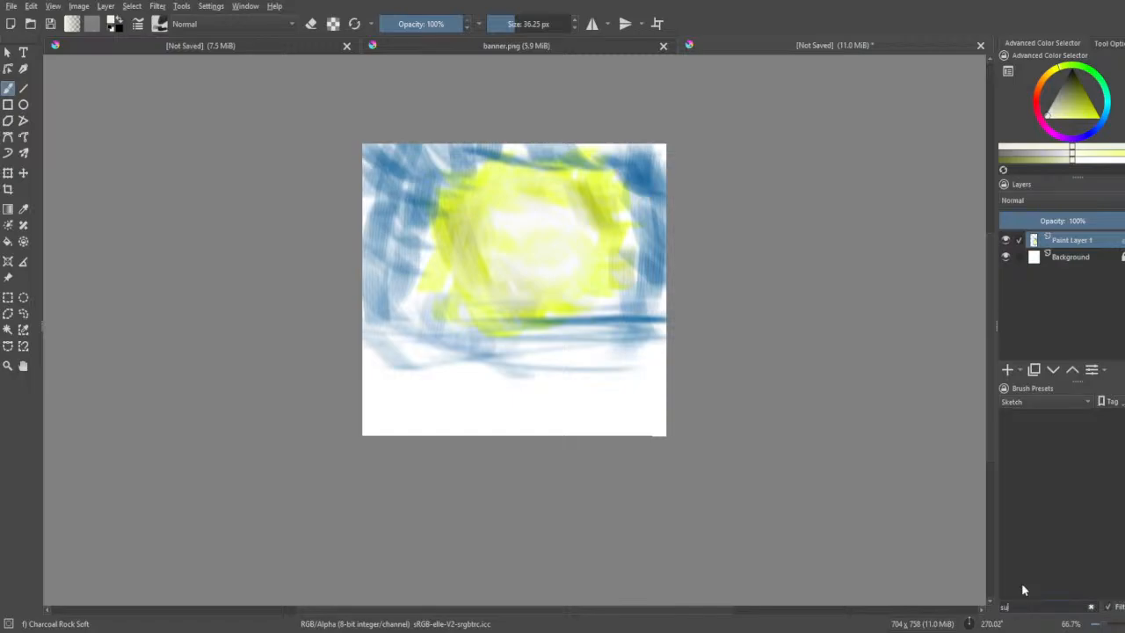
key("BackSpace")
key("BackSpace")
type("m")
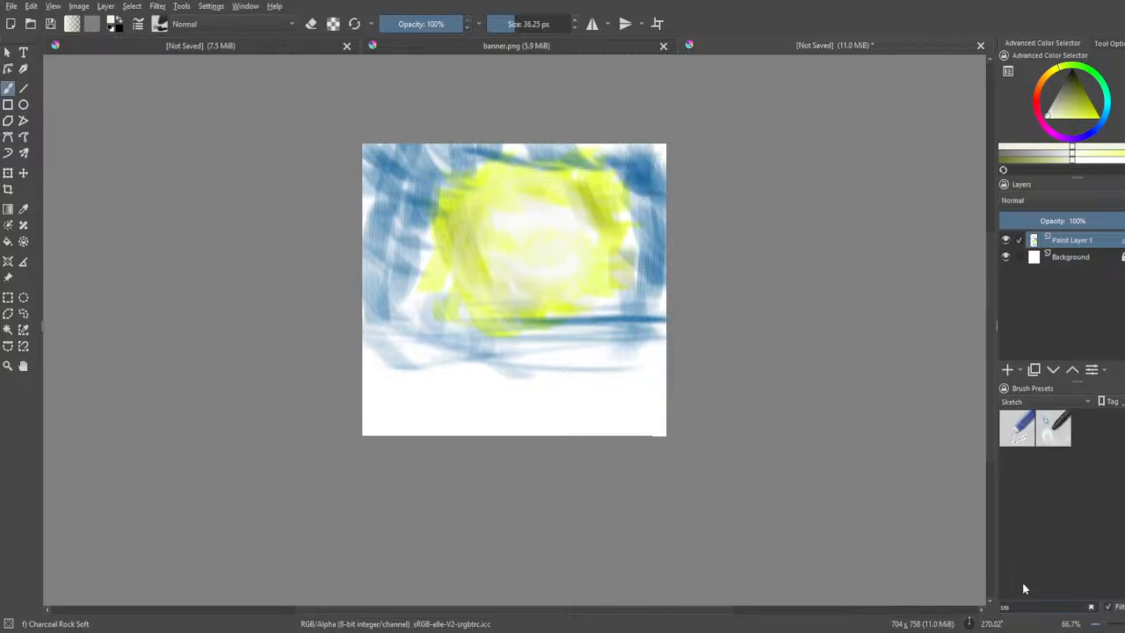
key("BackSpace")
key("BackSpace")
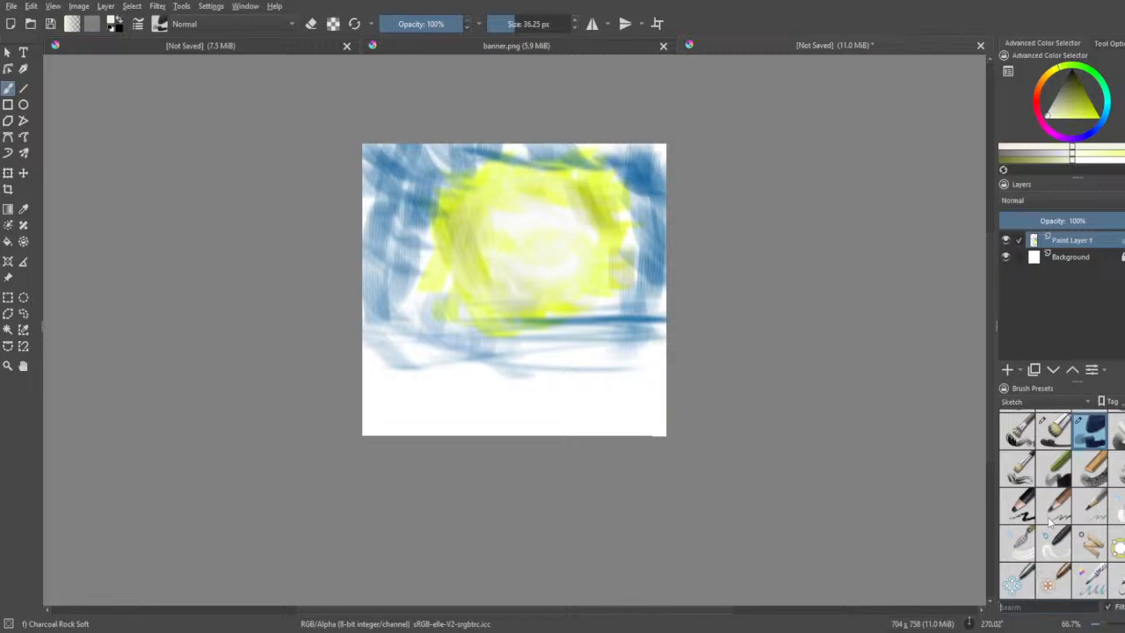
- Select the Charcoal Pencil Medium brush and check its tool options before returning to the colour selector
left_click(1054, 517)
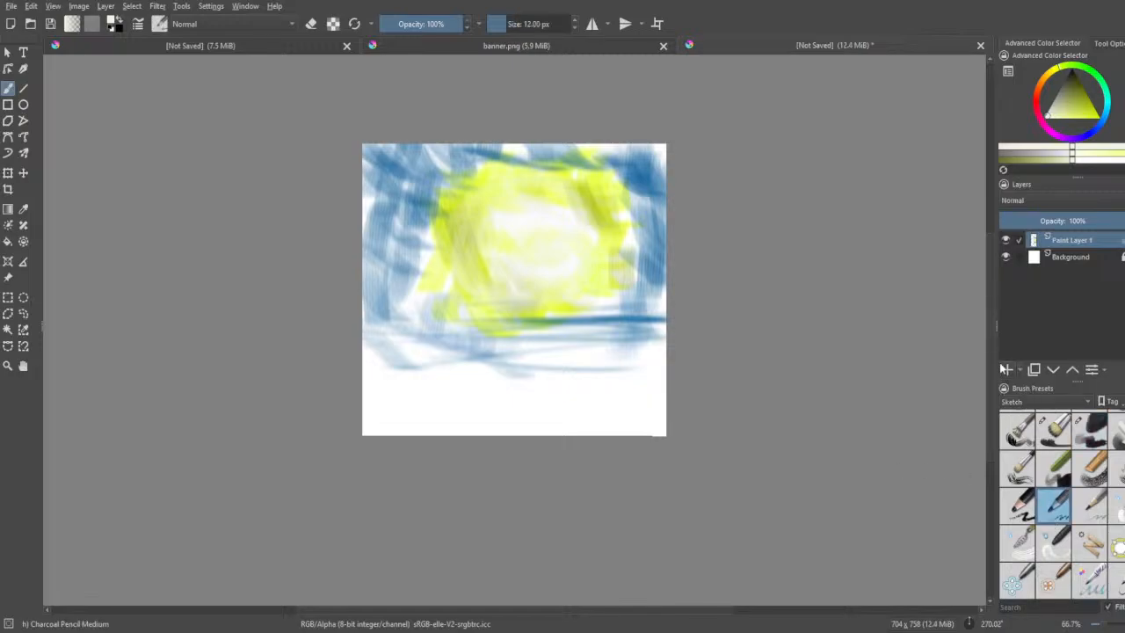
left_click(1108, 44)
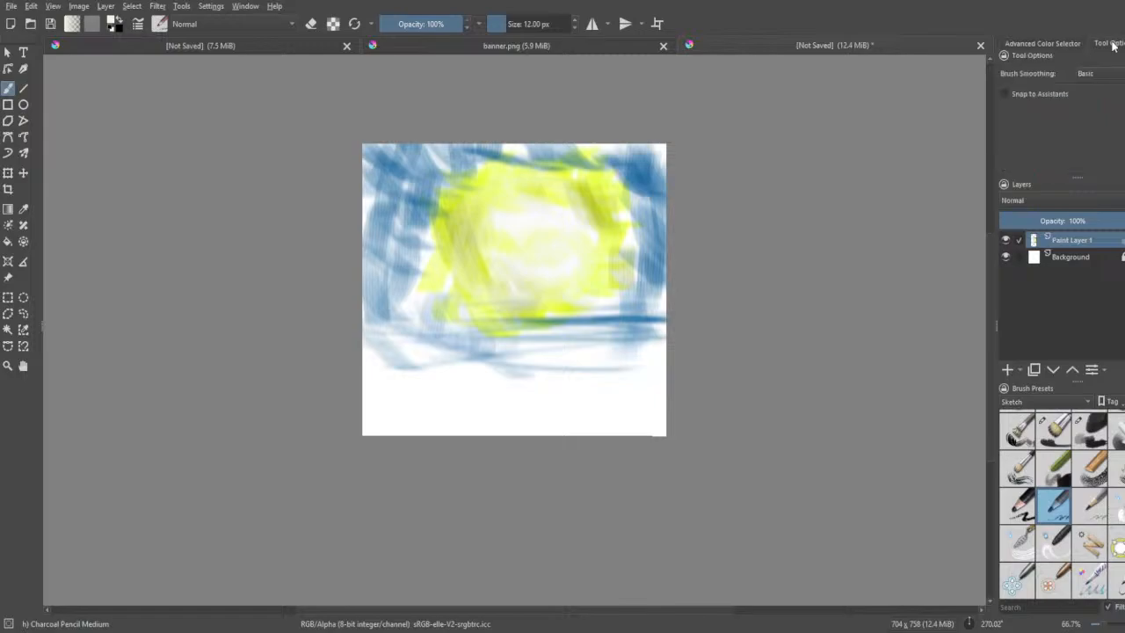
left_click(1081, 44)
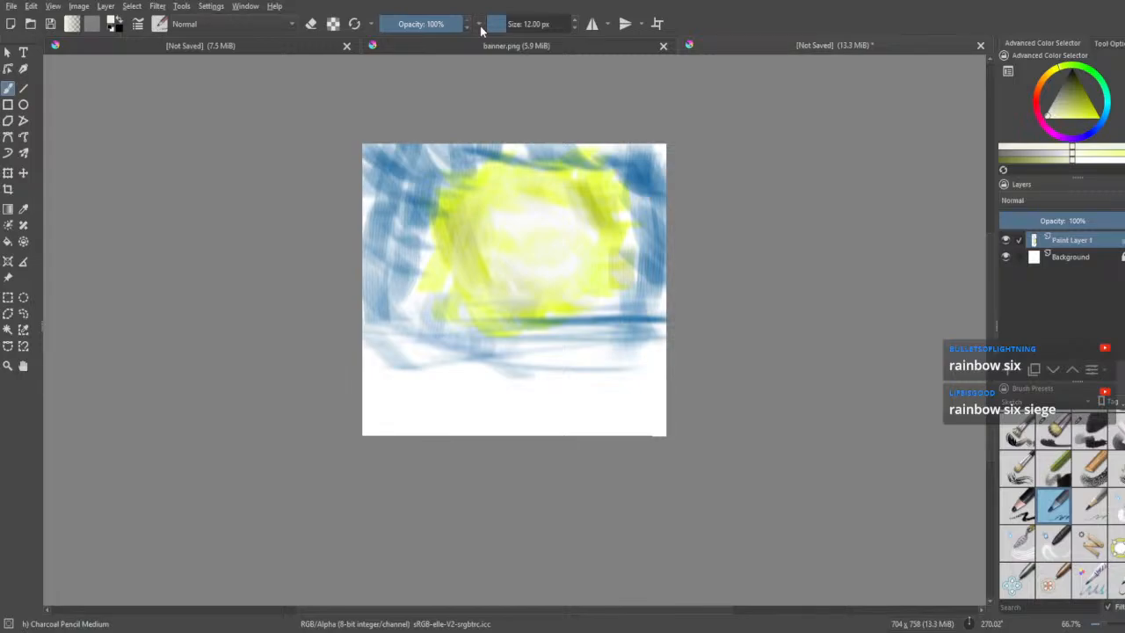
left_click(252, 25)
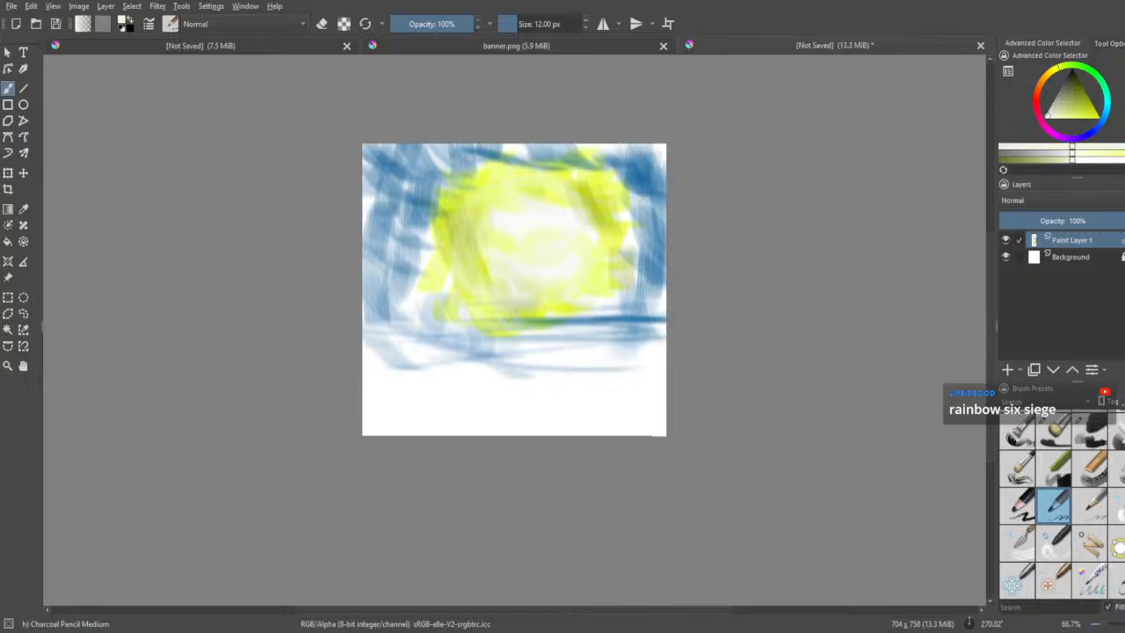
left_click(216, 7)
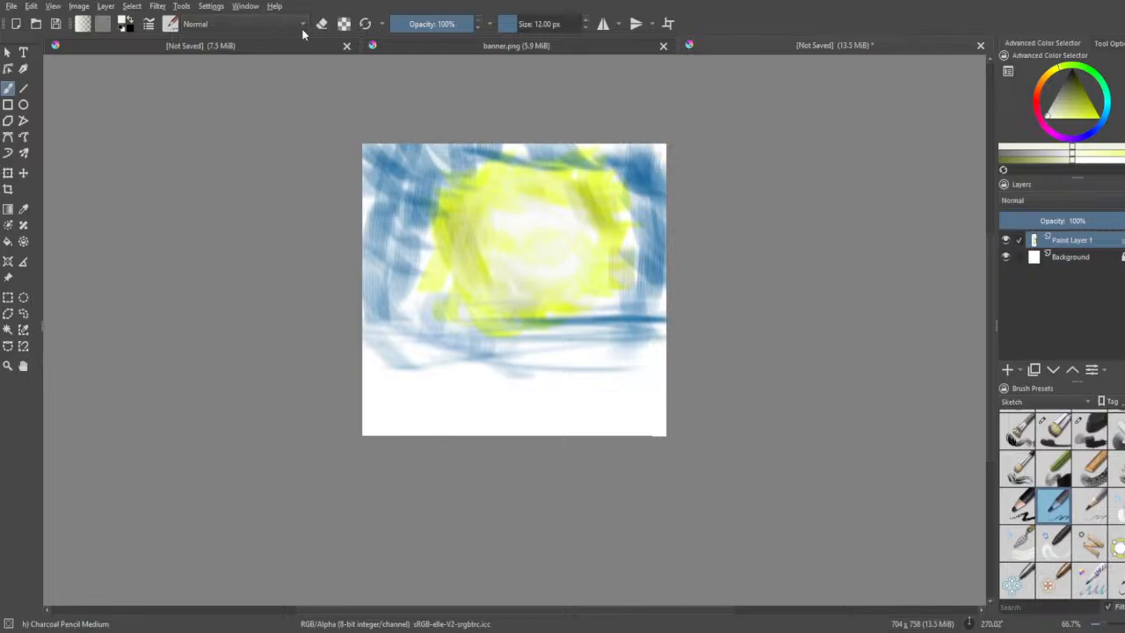
- View the banner.png sketch and return to the unsaved blue and yellow painting
left_click(376, 45)
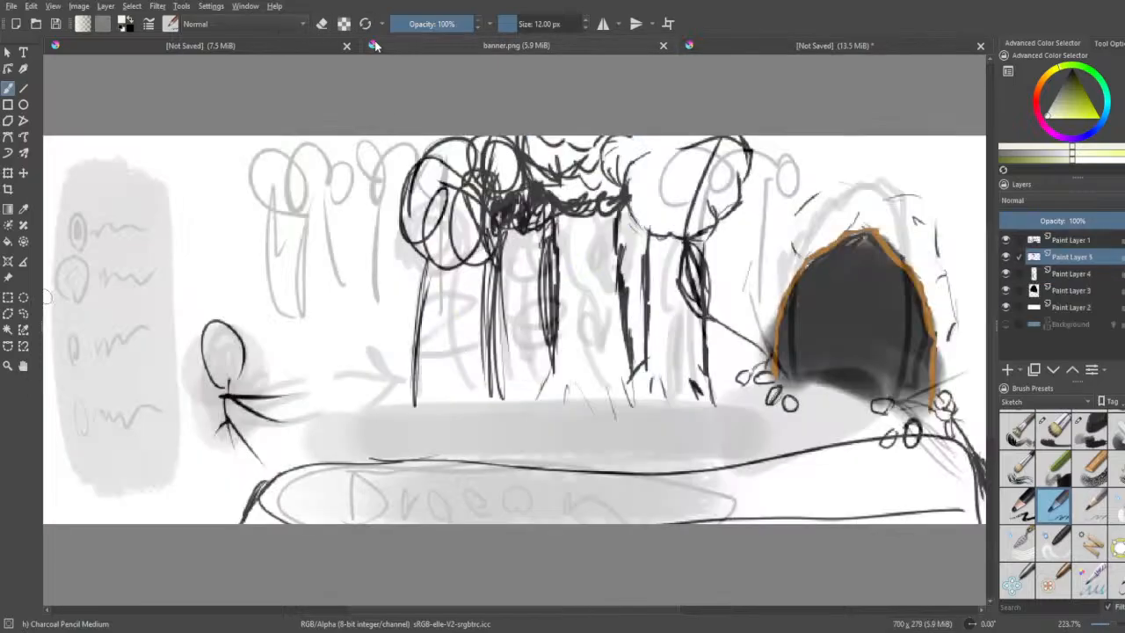
left_click(310, 49)
left_click(732, 49)
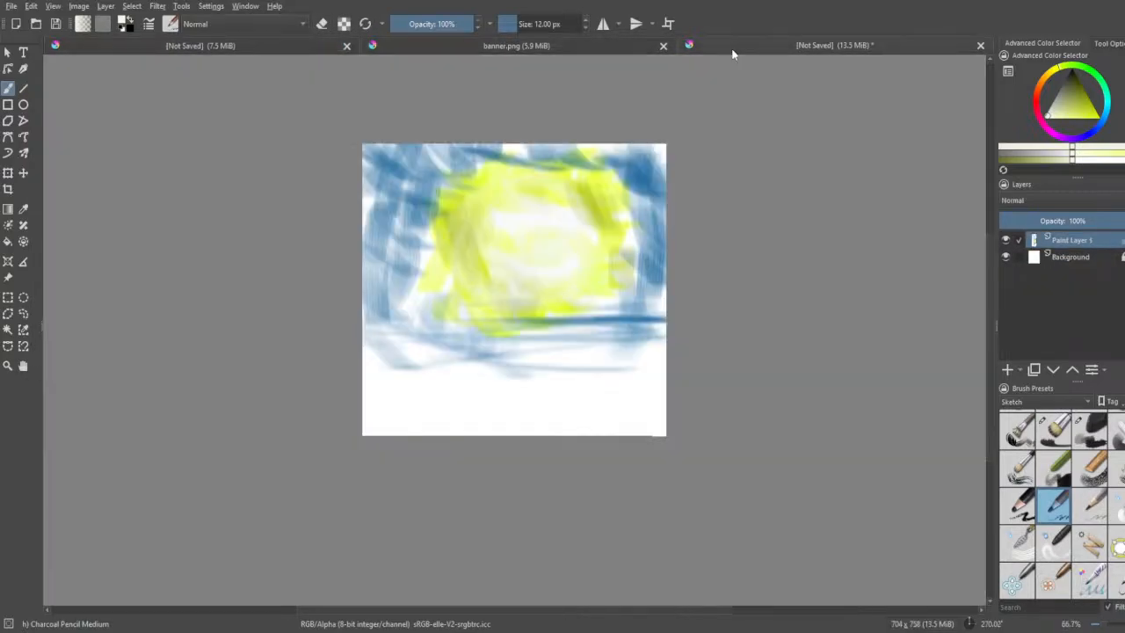
- Try the Wet Paint Details and Airbrush Soft brushes on the yellow shape, and undo the last stroke
right_click(554, 186)
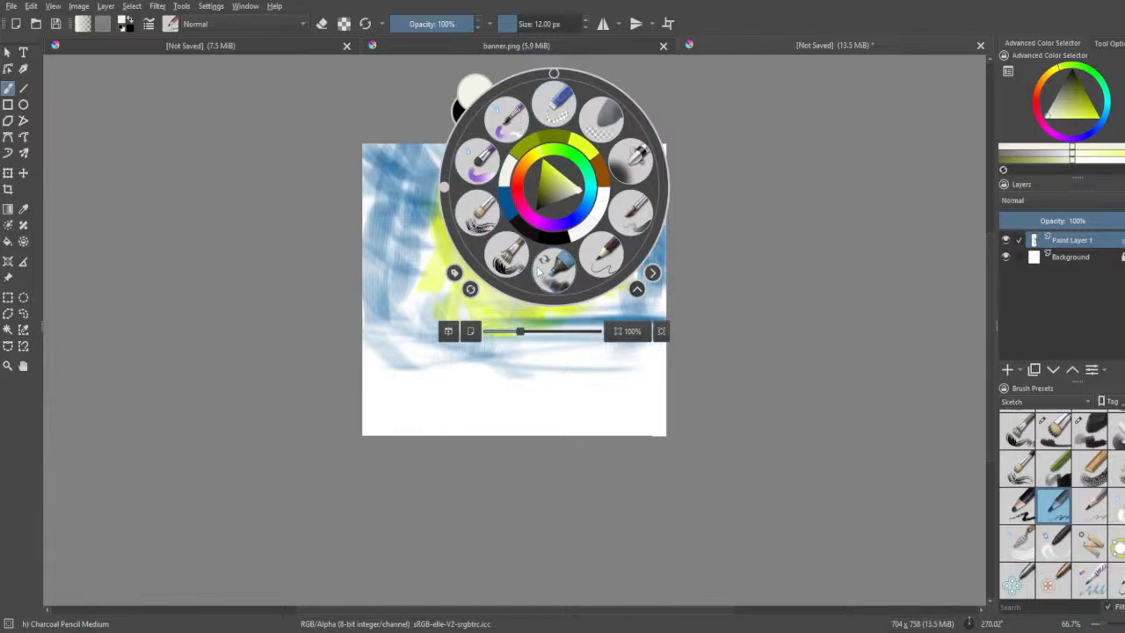
left_click(503, 119)
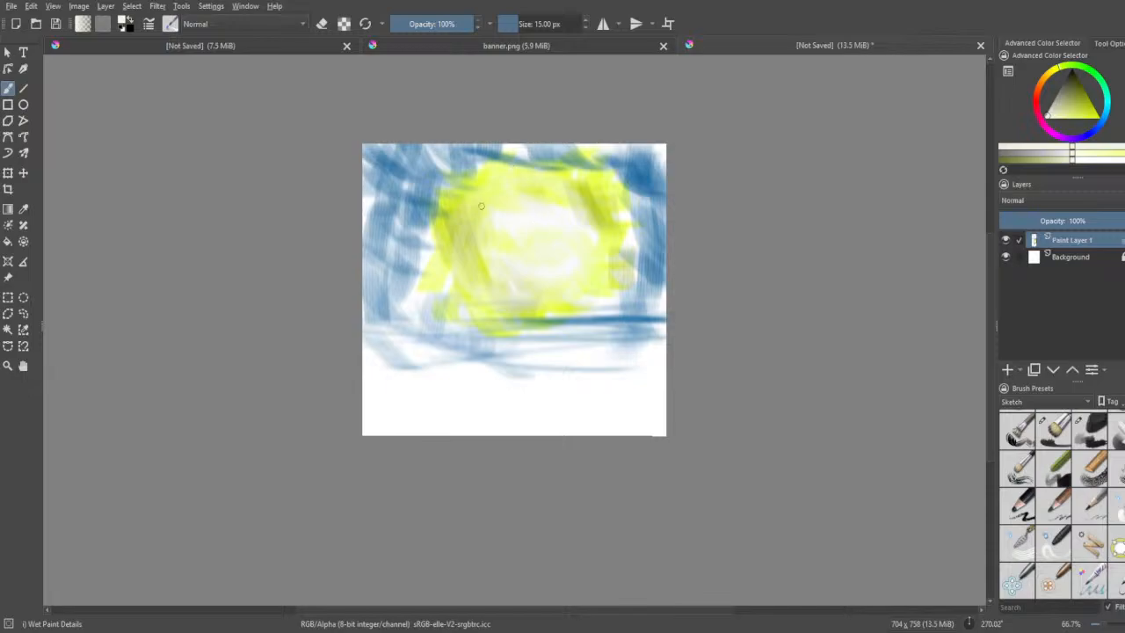
mouse_move(476, 195)
left_mouse_down()
mouse_move(545, 164)
mouse_move(456, 190)
left_mouse_up()
key("ctrl")
right_click(476, 189)
left_click(553, 165)
mouse_move(502, 264)
left_mouse_down()
mouse_move(527, 276)
mouse_move(477, 289)
mouse_move(492, 263)
left_mouse_up()
key("ctrl+z")
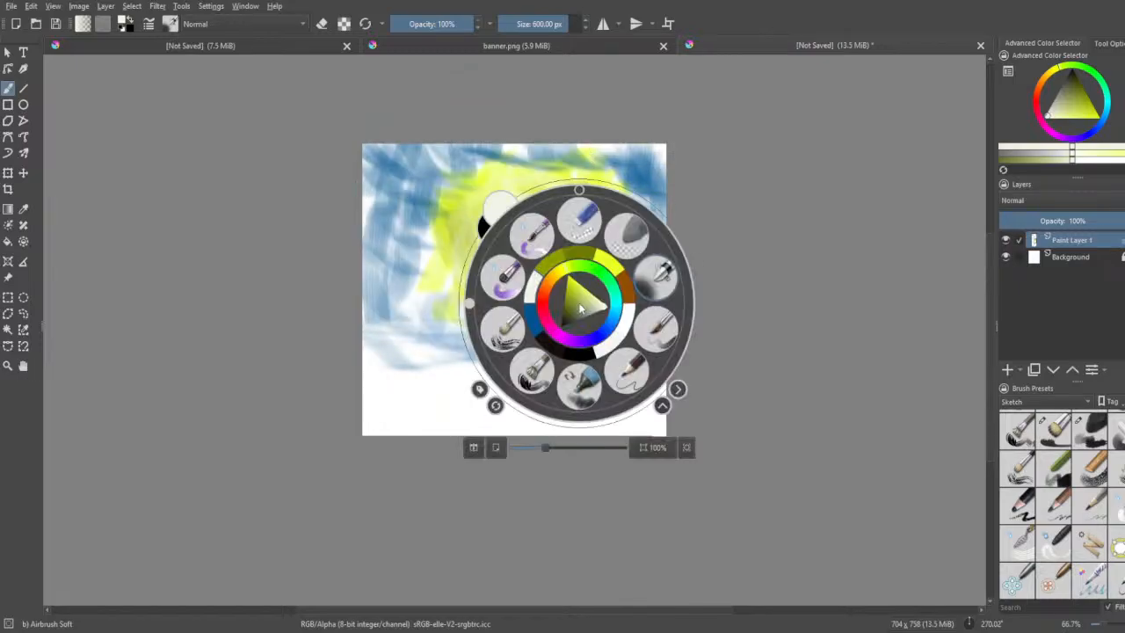
- Examine the Airbrush Soft brush's size, opacity and angle settings and the display options in the pop-up palette
right_click(578, 303)
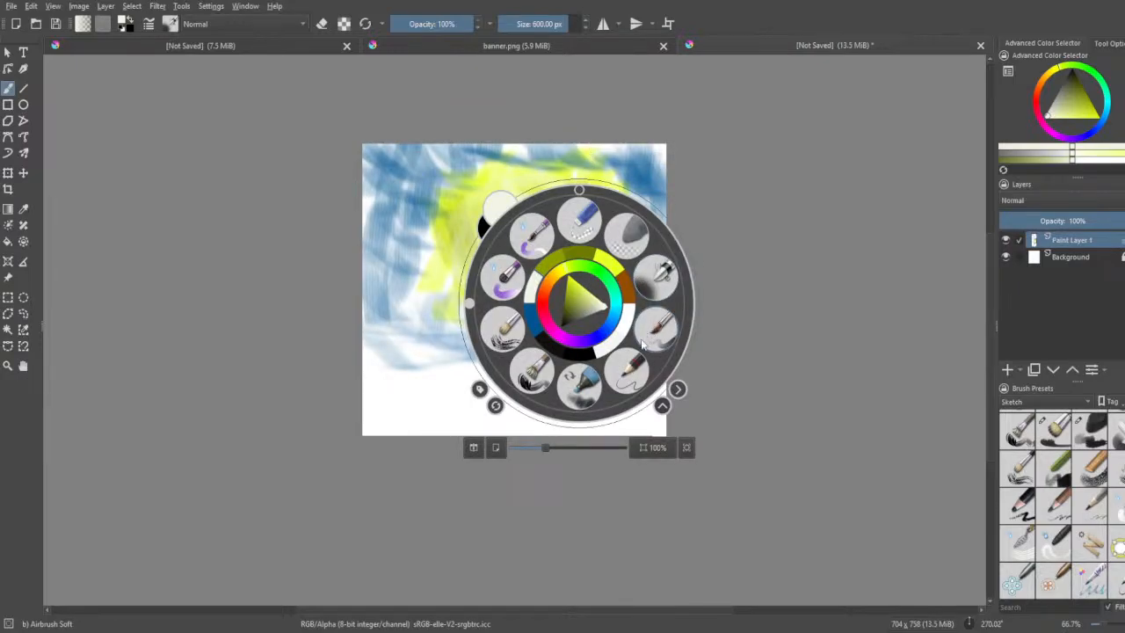
left_click(681, 391)
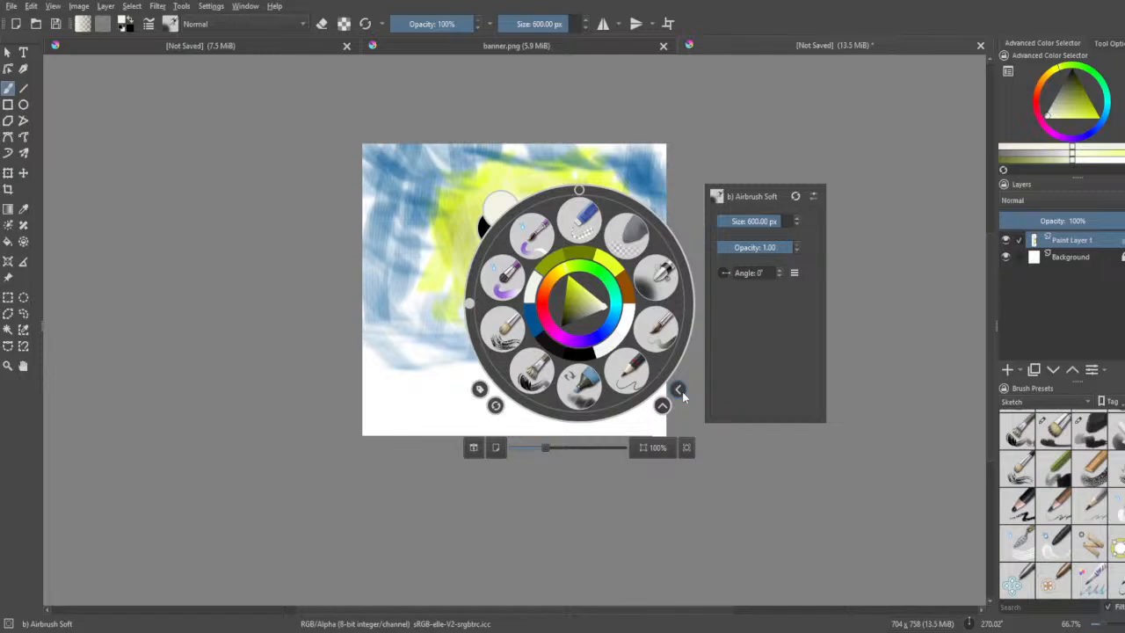
left_click(682, 391)
left_click(663, 406)
left_click(662, 405)
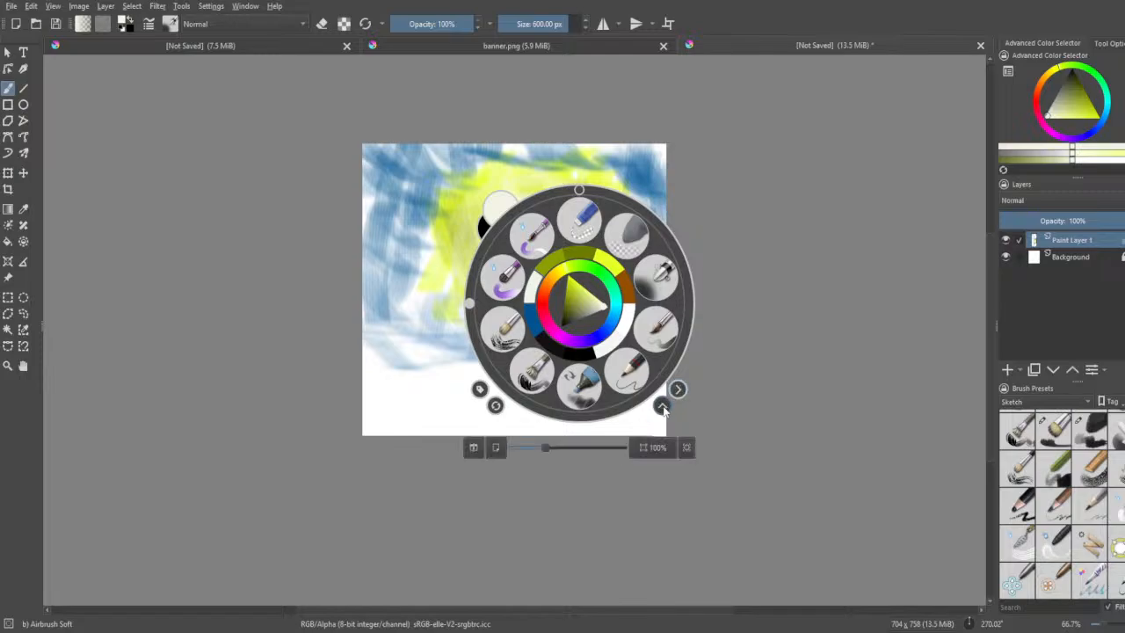
left_click(472, 449)
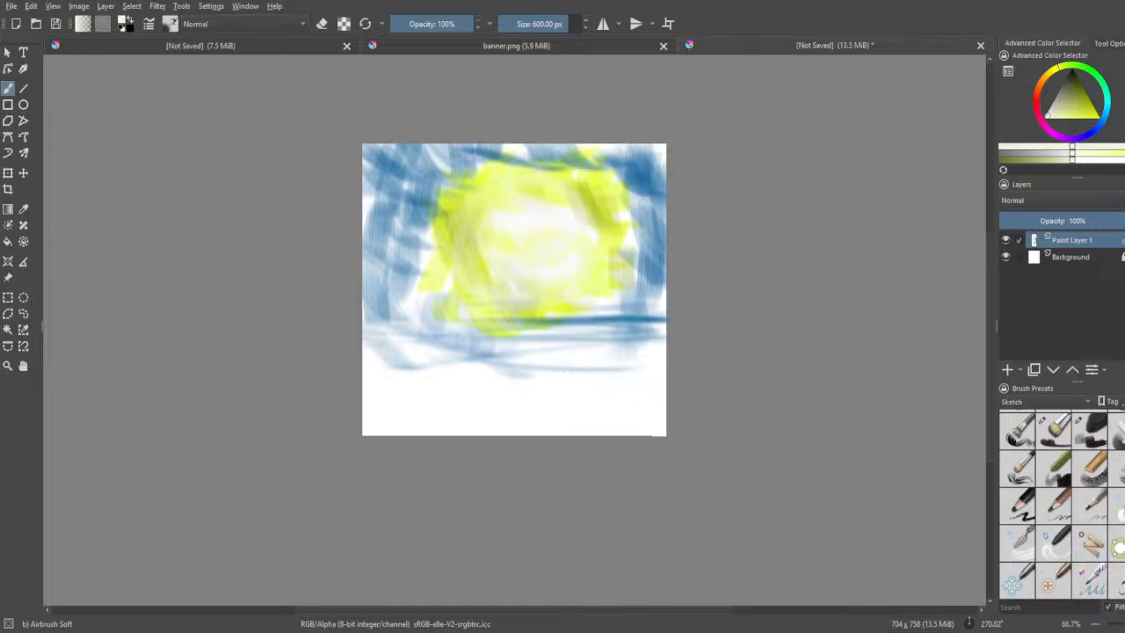
key("ctrl+z")
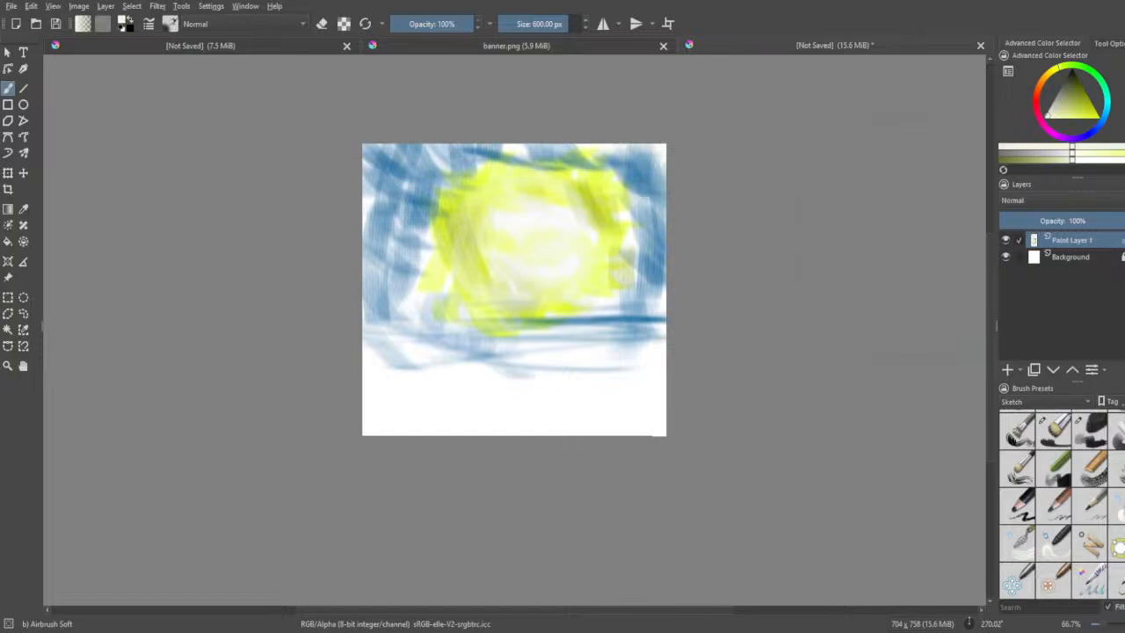
- Show all brush presets instead of only the Sketch ones and browse to the blender brushes
scroll(910, 239, "down", 2)
scroll(937, 310, "up", 2)
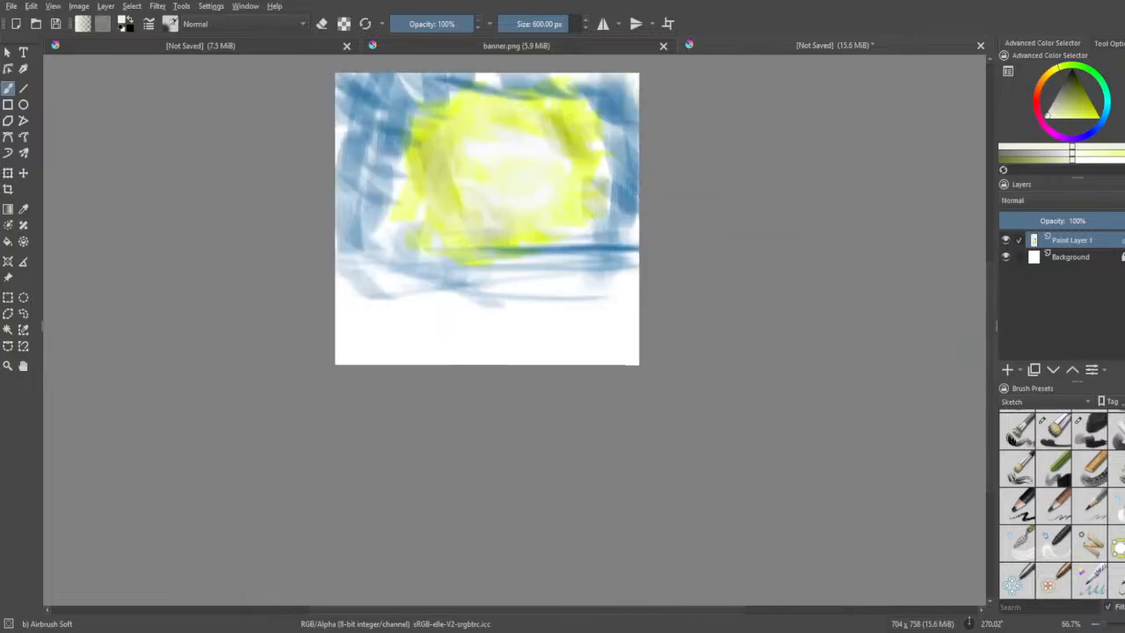
left_click(1082, 505)
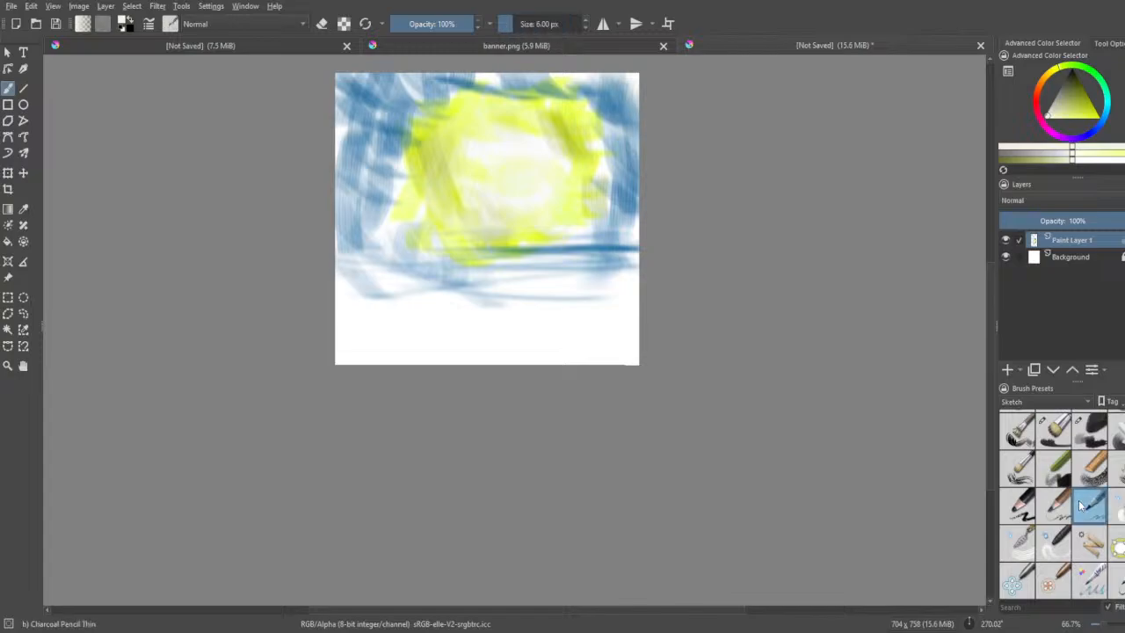
scroll(1081, 508, "down", 2)
scroll(1081, 508, "up", 2)
left_click(1045, 284)
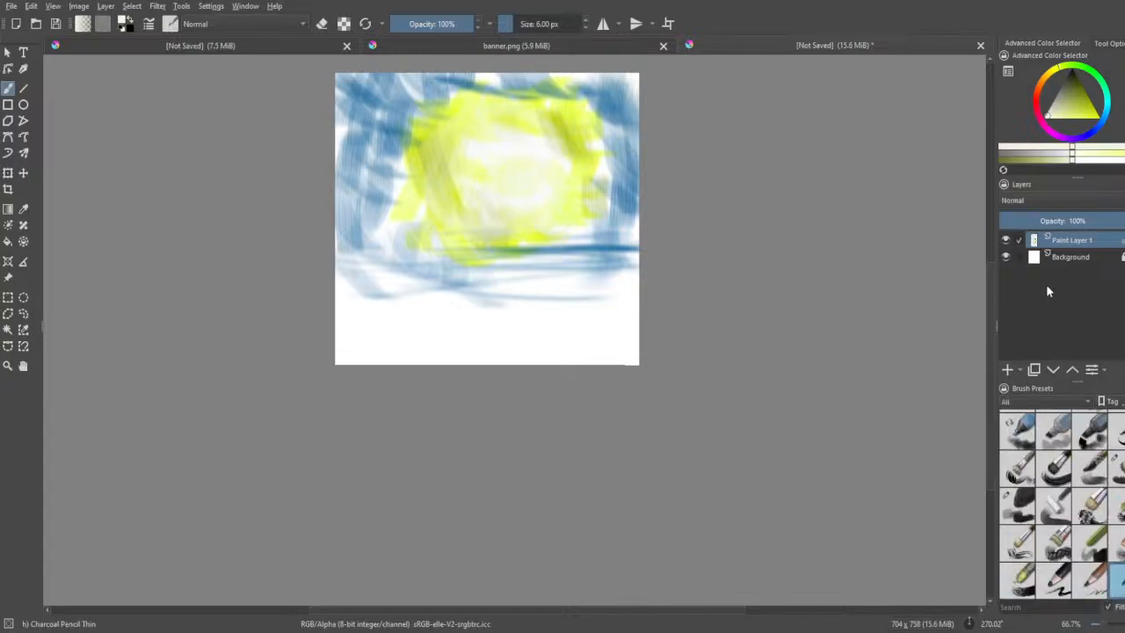
scroll(1097, 582, "down", 8)
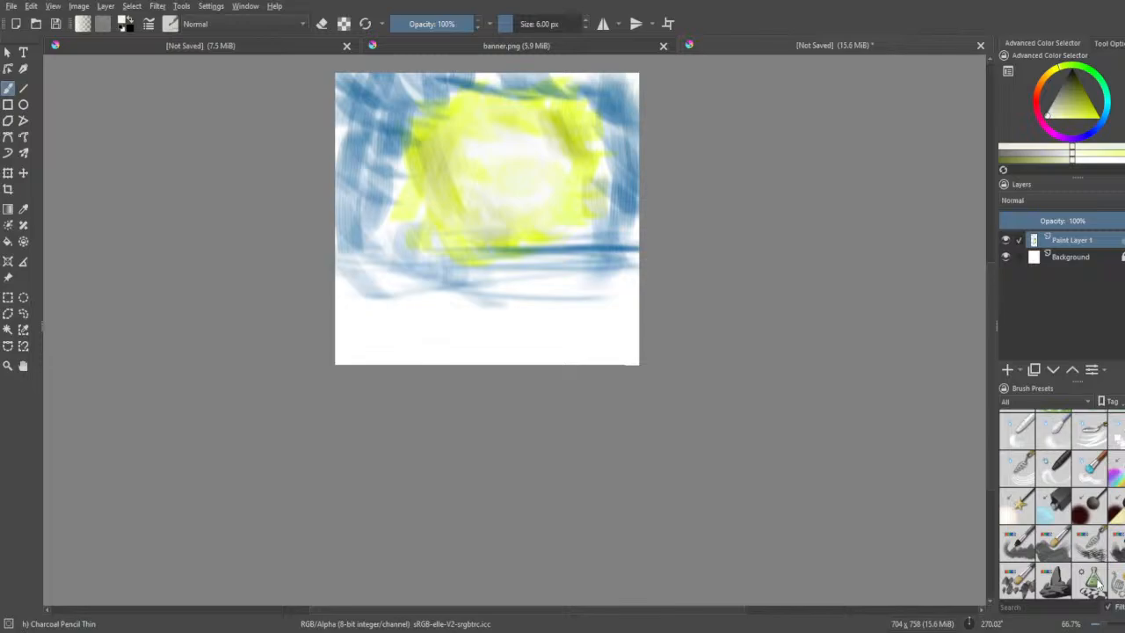
- Blend the blue strokes beside the yellow shape's left edge with the 50 px Blender Textured Soft brush, using a dark yellow-green colour
left_click(1093, 468)
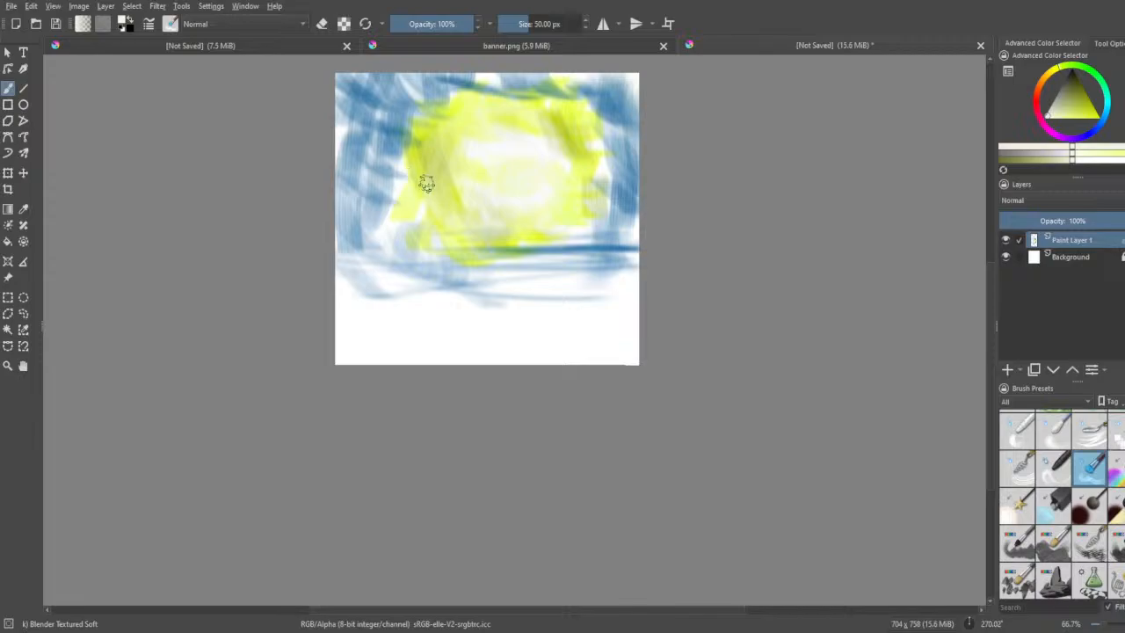
left_click(1091, 102)
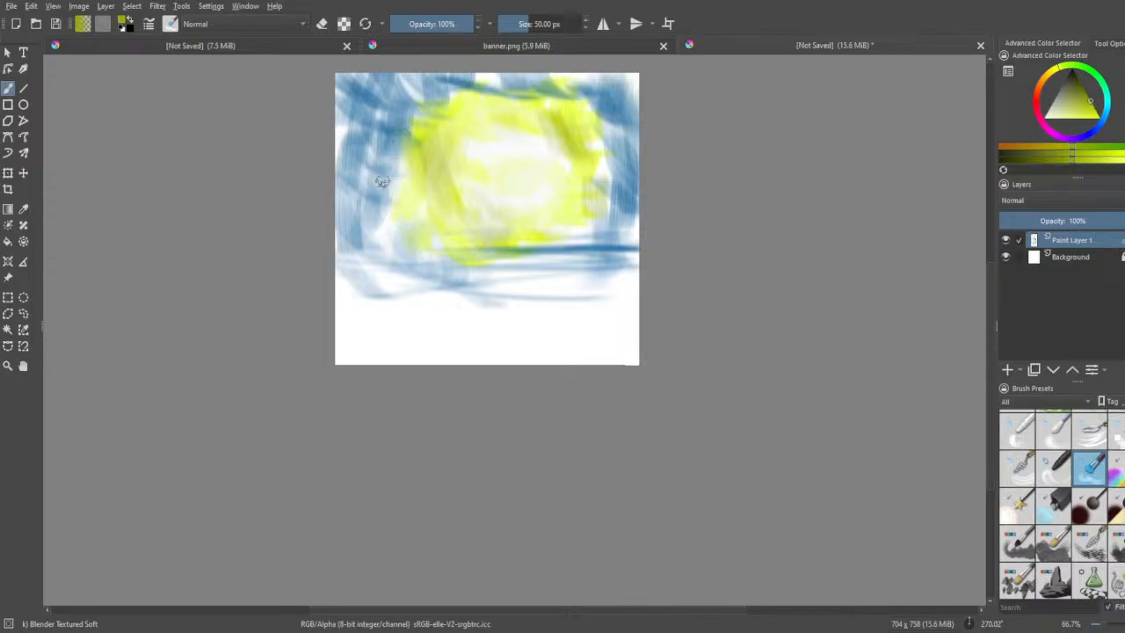
mouse_move(383, 239)
left_mouse_down()
mouse_move(392, 106)
mouse_move(365, 134)
mouse_move(348, 202)
mouse_move(355, 251)
mouse_move(361, 171)
mouse_move(422, 90)
left_mouse_up()
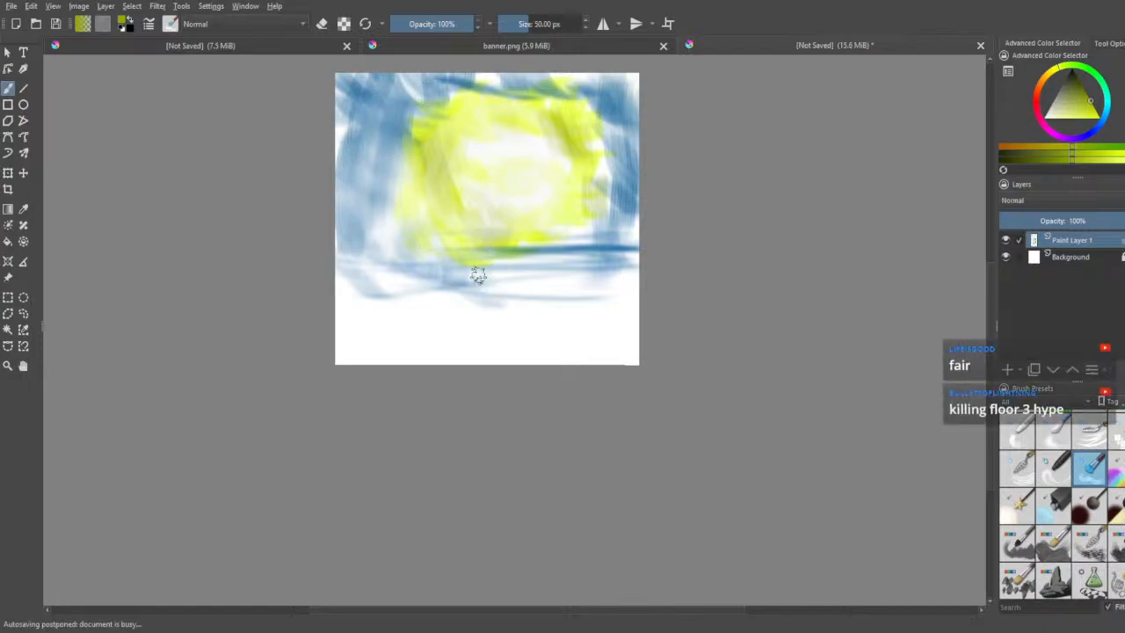
- Soften the yellow shape's right edge and the blue lines beneath it with the 60 px Blender Blur brush
left_click(1112, 474)
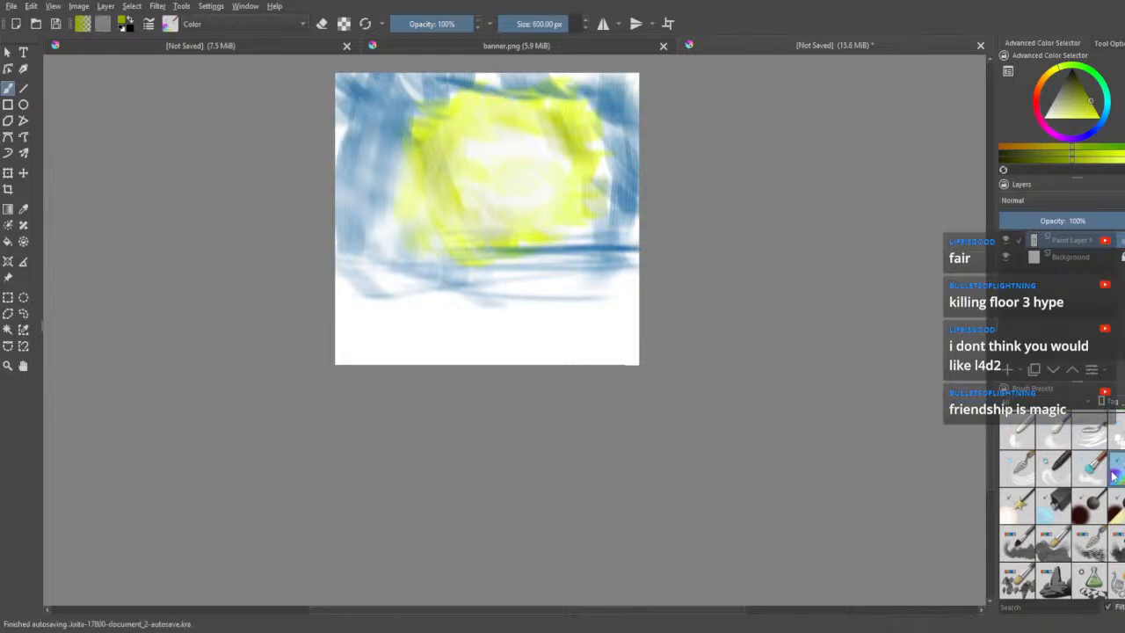
left_click(1056, 468)
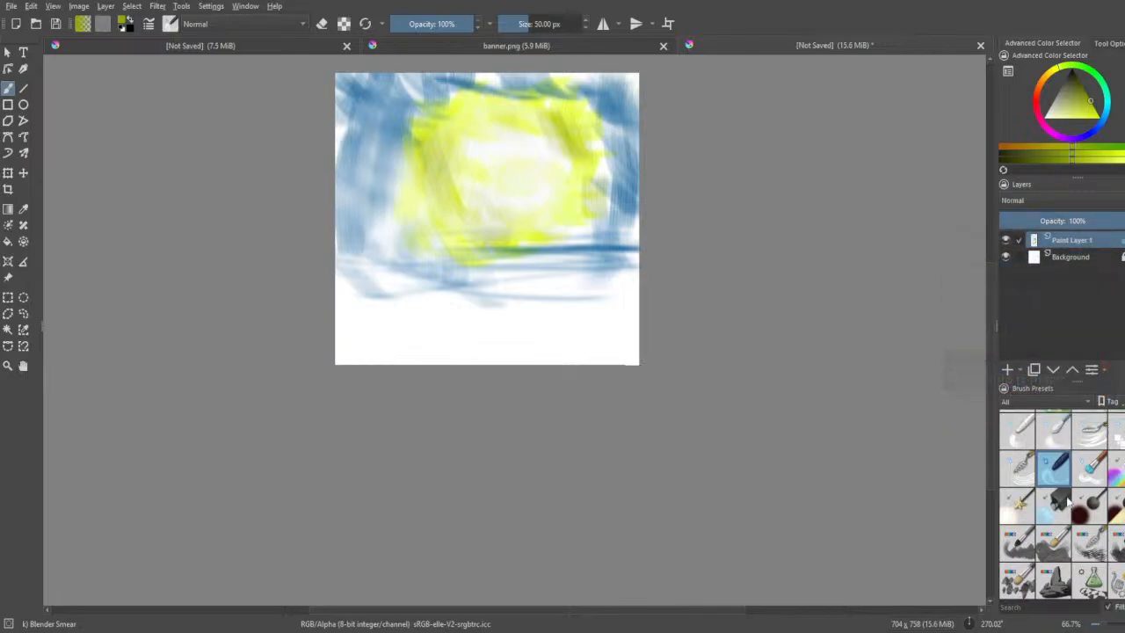
left_click(1049, 432)
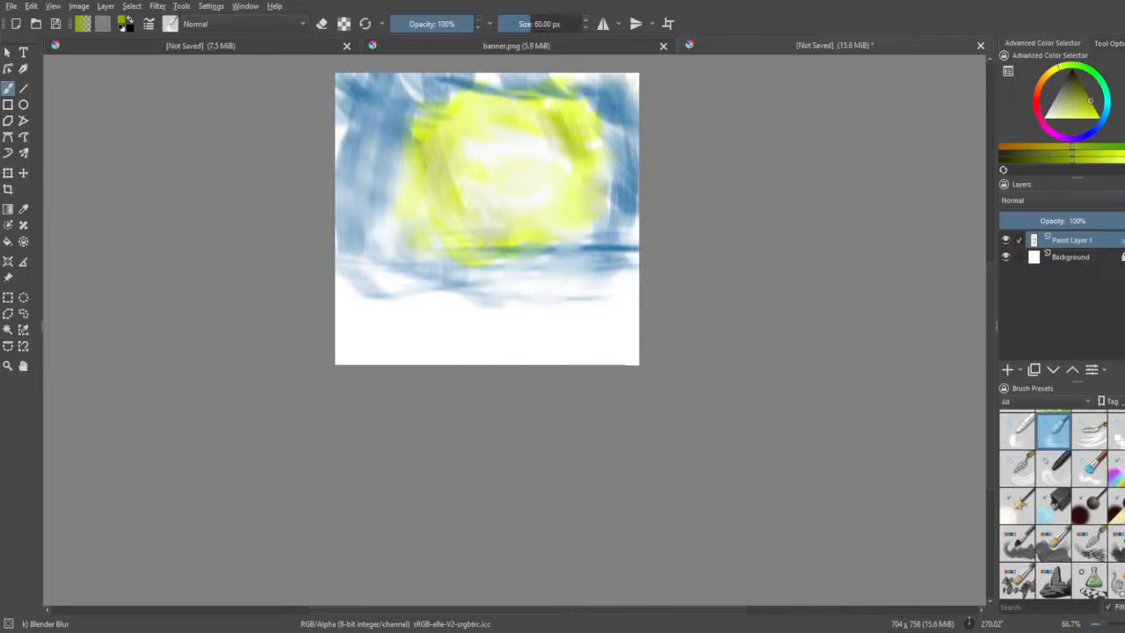
- Pick a bright red painting colour, try a Blender Blur stroke across the yellow shape, and undo the stroke
mouse_move(1079, 108)
left_mouse_down()
mouse_move(1103, 92)
mouse_move(1098, 79)
mouse_move(1015, 103)
left_mouse_up()
left_click(1105, 117)
mouse_move(609, 163)
left_mouse_down()
mouse_move(608, 190)
mouse_move(614, 166)
mouse_move(570, 164)
mouse_move(498, 229)
mouse_move(489, 178)
left_mouse_up()
key("ctrl+z")
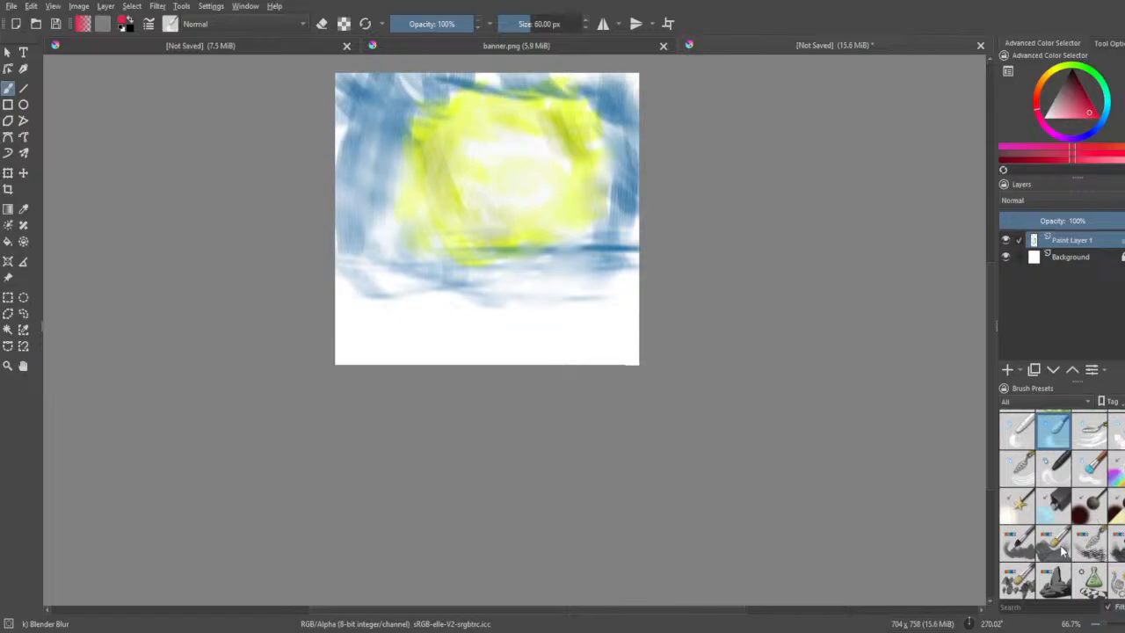
- Browse the brush presets, checking Adjust Lighten and RGBA 02 Thickpaint along with the watercolour and wet brushes
left_click(1054, 507)
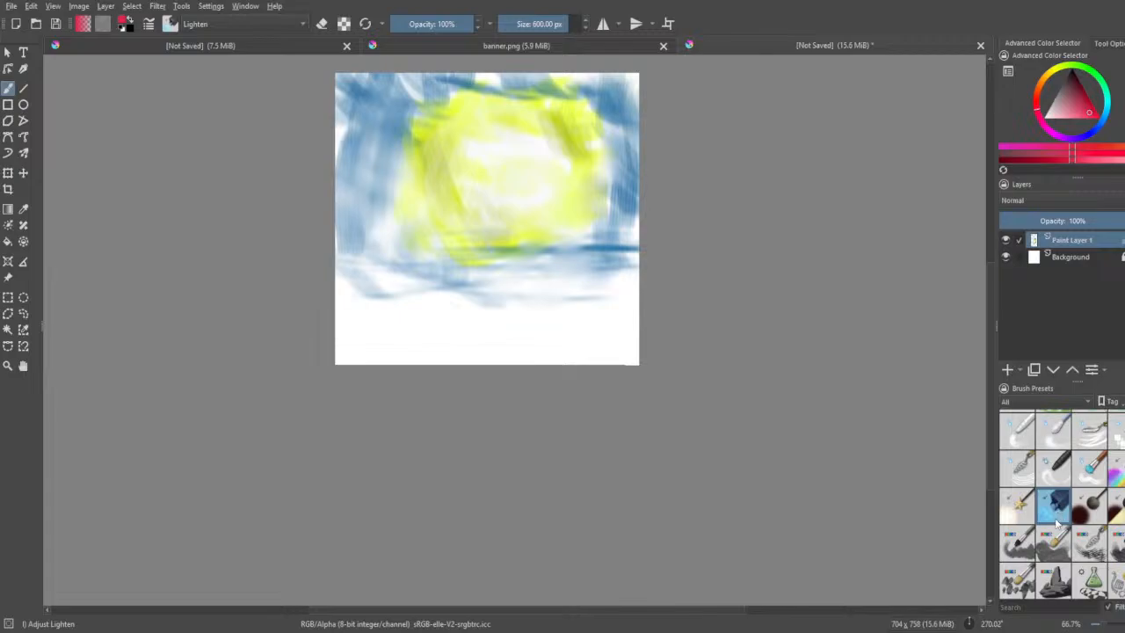
left_click(1054, 542)
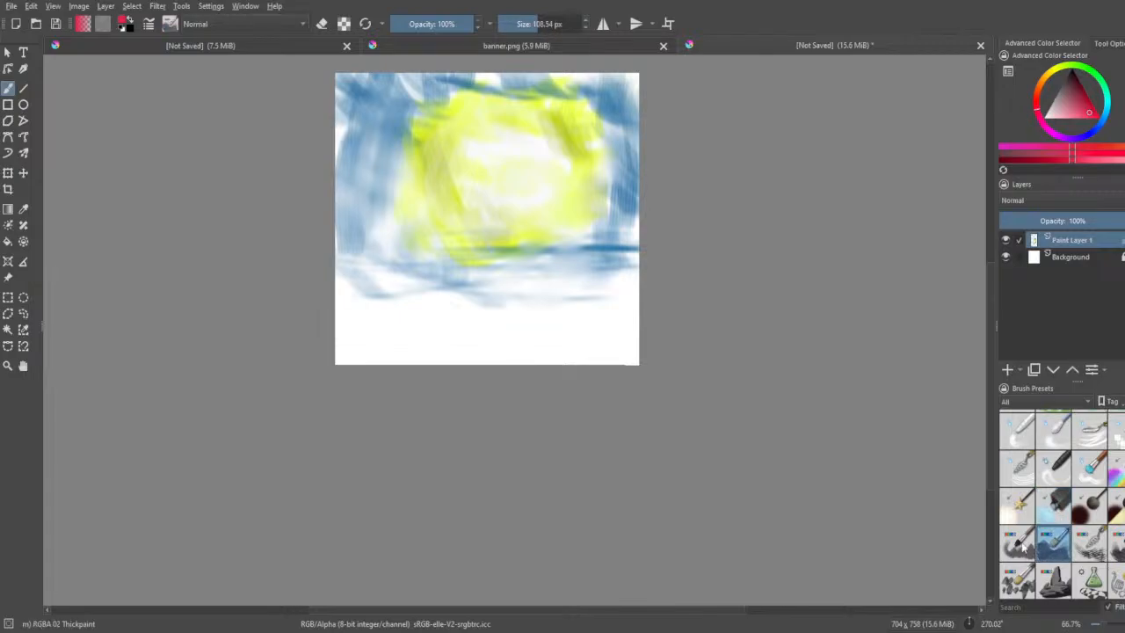
scroll(1072, 520, "down", 5)
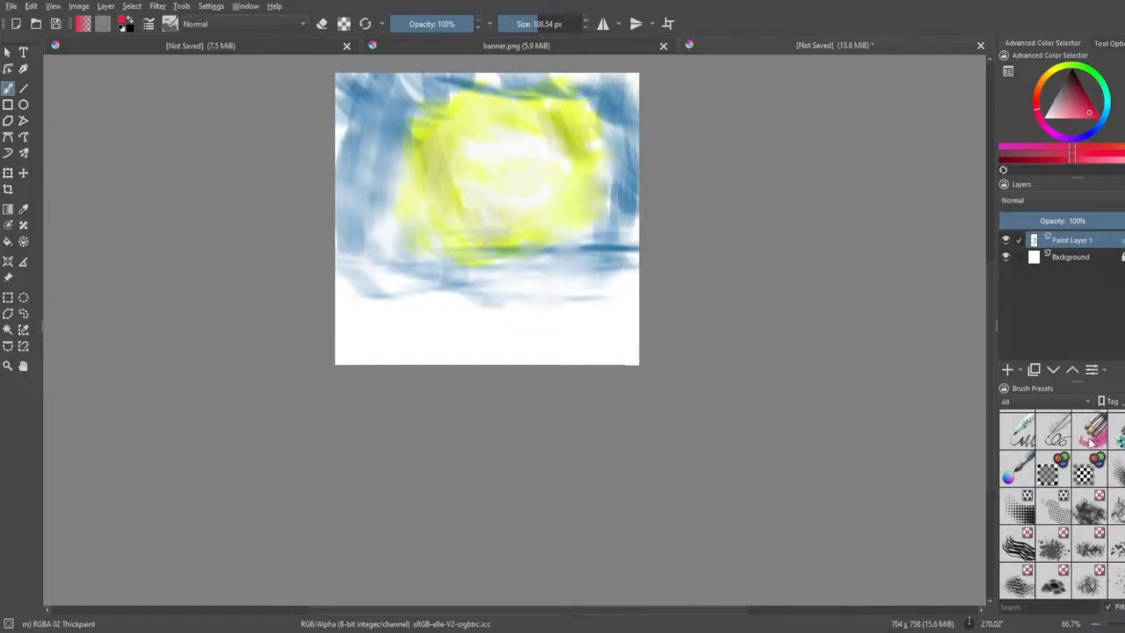
scroll(1090, 442, "down", 3)
scroll(1095, 544, "up", 5)
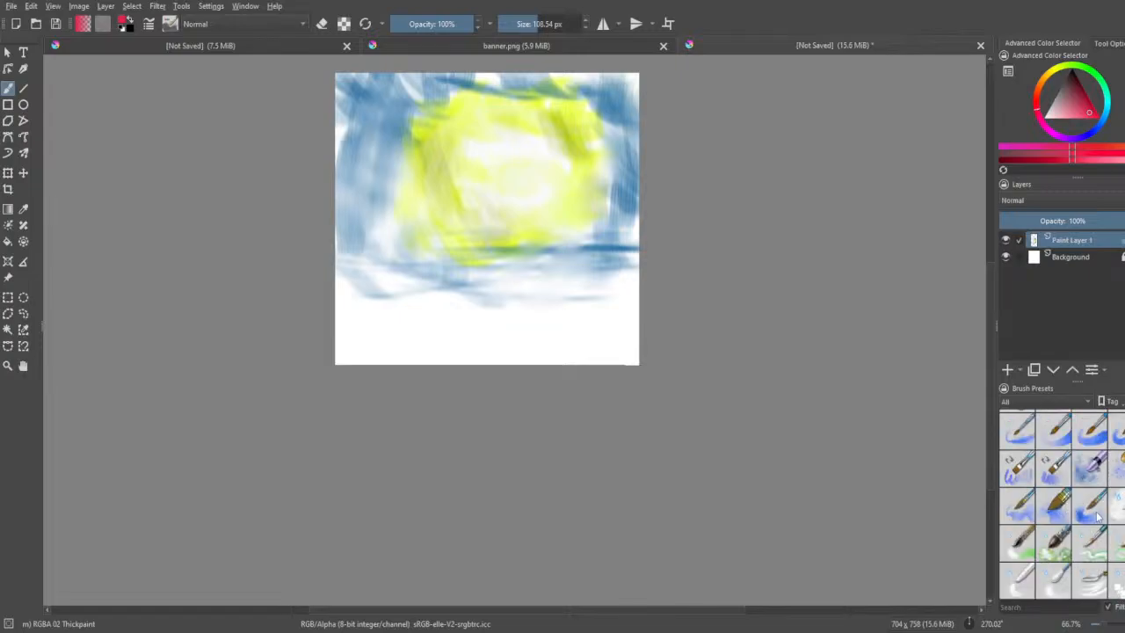
scroll(1046, 492, "down", 3)
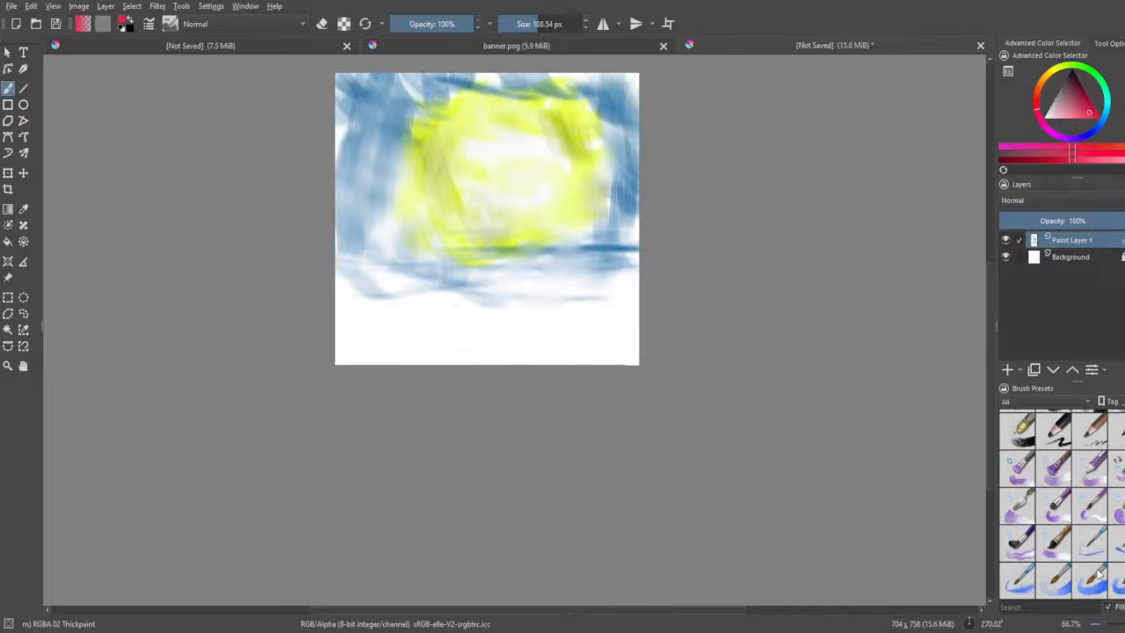
scroll(1096, 566, "down", 3)
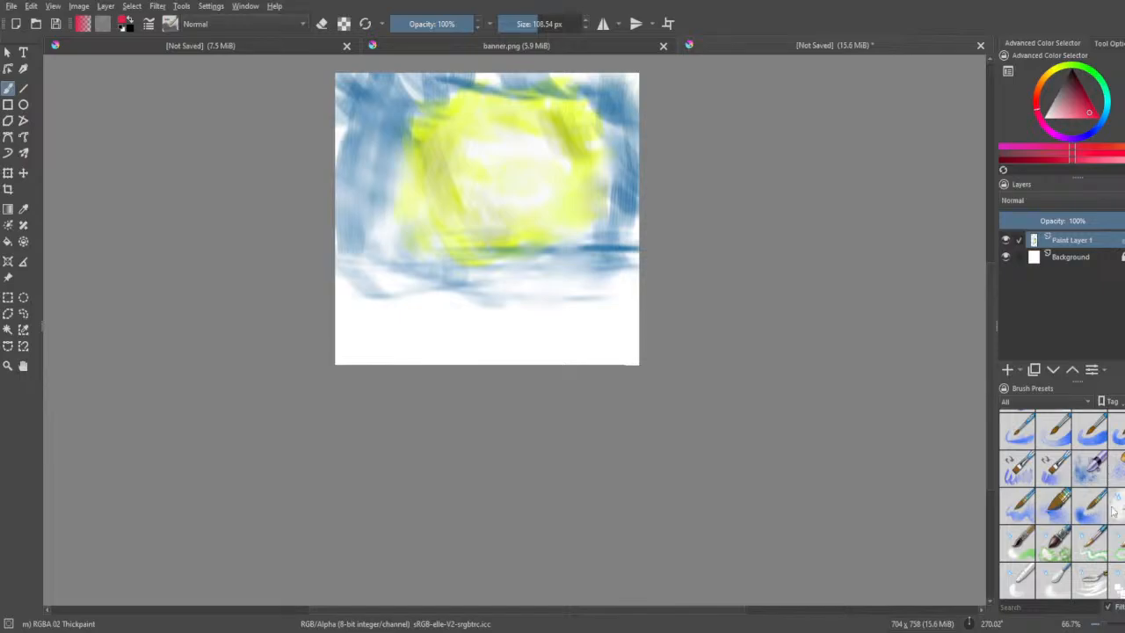
- Try red strokes across the yellow shape's lower-right edge with the 200 px WaterC Spread WideArea brush, and undo them
left_click(1052, 508)
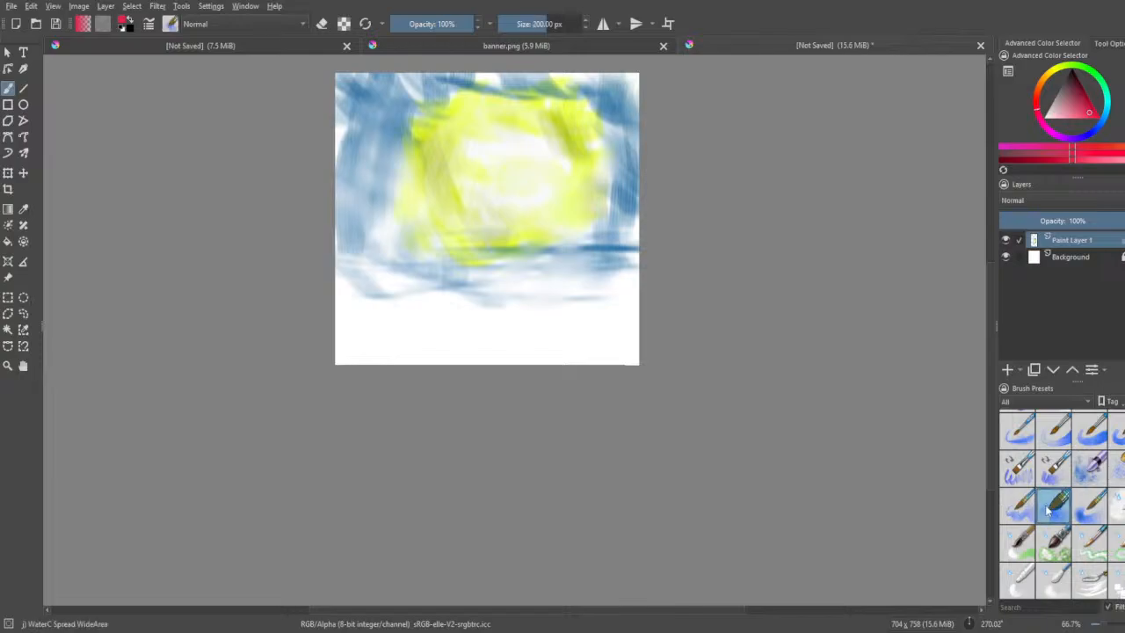
mouse_move(610, 186)
left_mouse_down()
mouse_move(555, 278)
mouse_move(582, 177)
left_mouse_up()
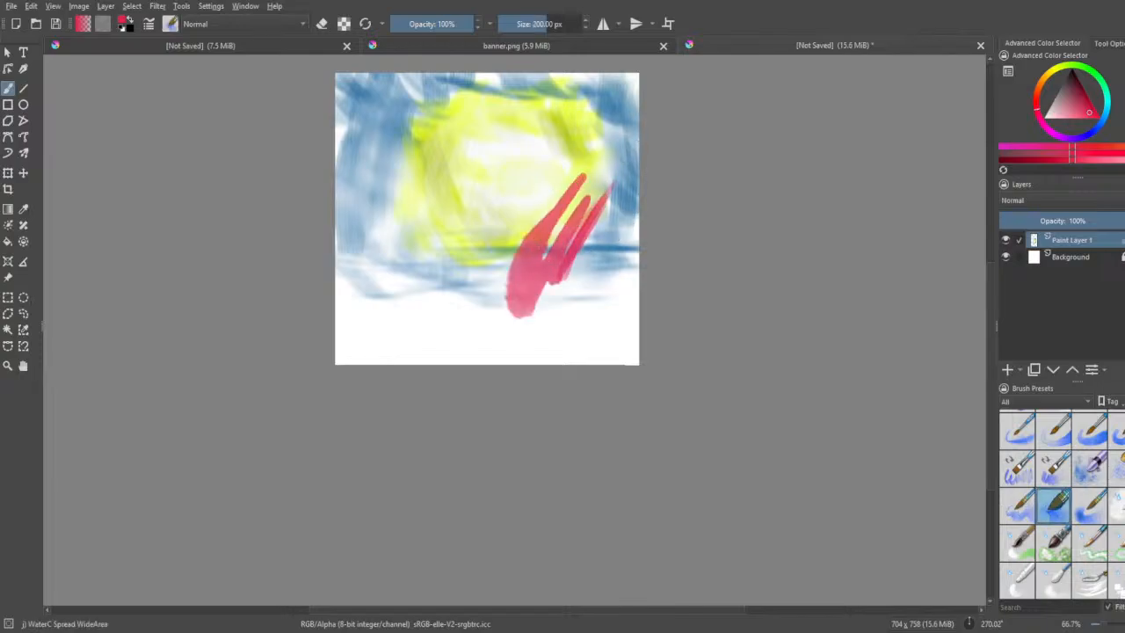
key("ctrl+z")
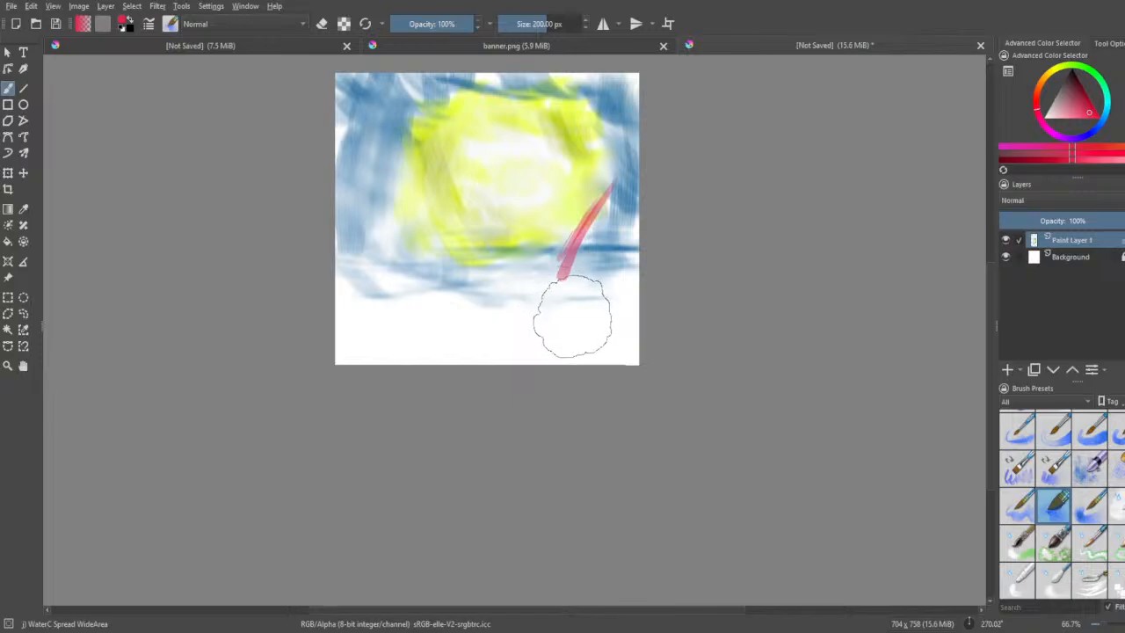
key("ctrl+z")
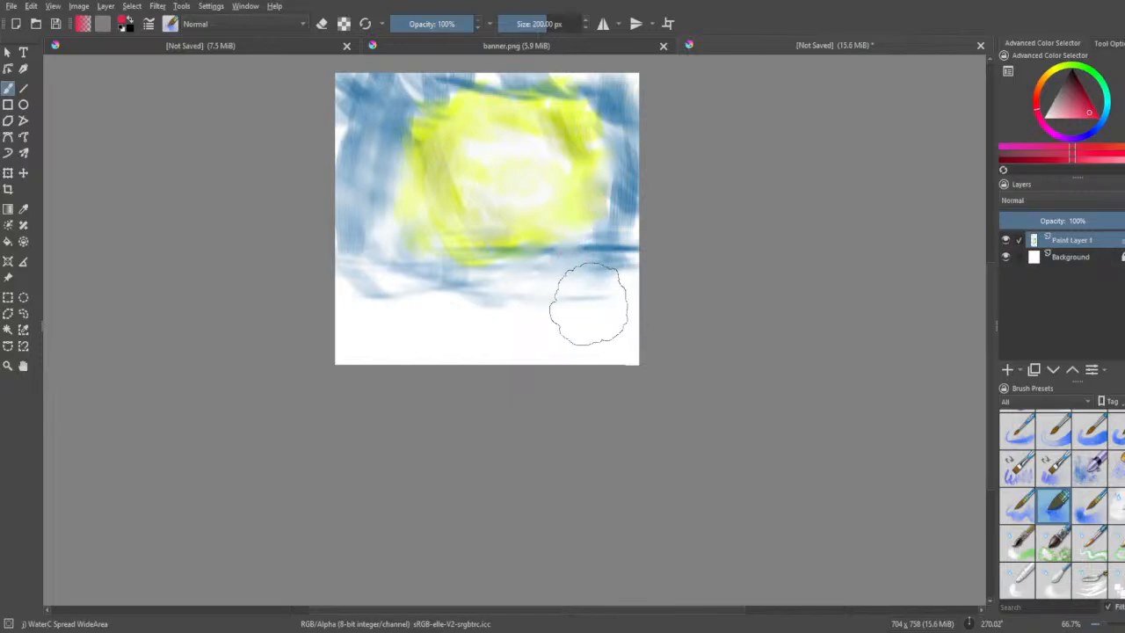
- Choose the 80 px Wet Bristles Rough brush and pick a medium green painting colour
scroll(1063, 475, "up", 3)
left_click(1056, 502)
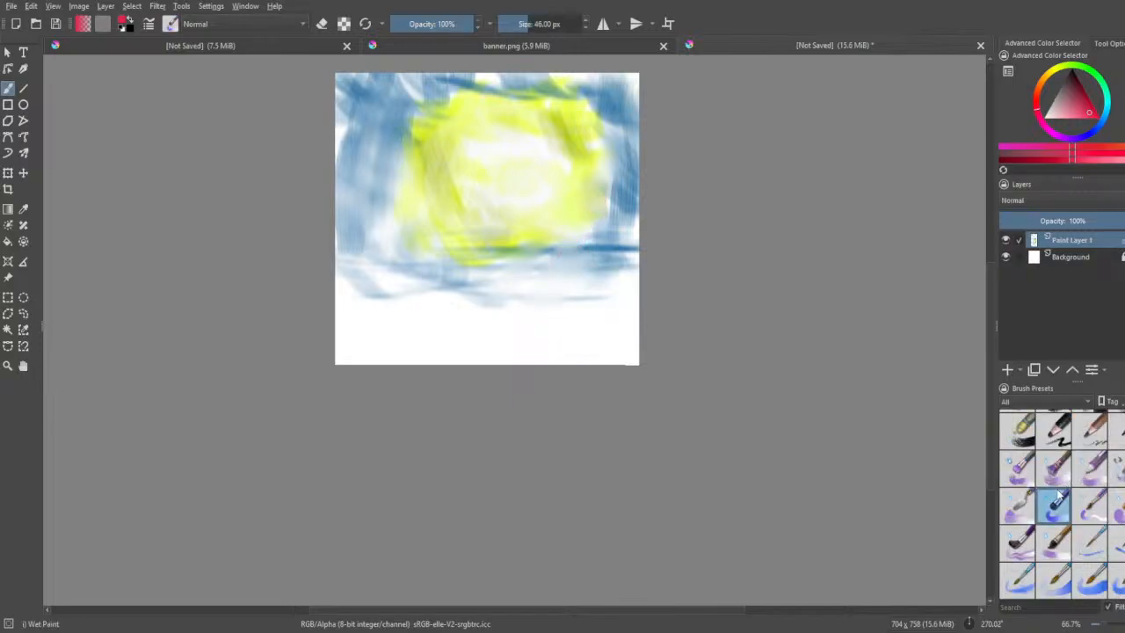
left_click(1057, 475)
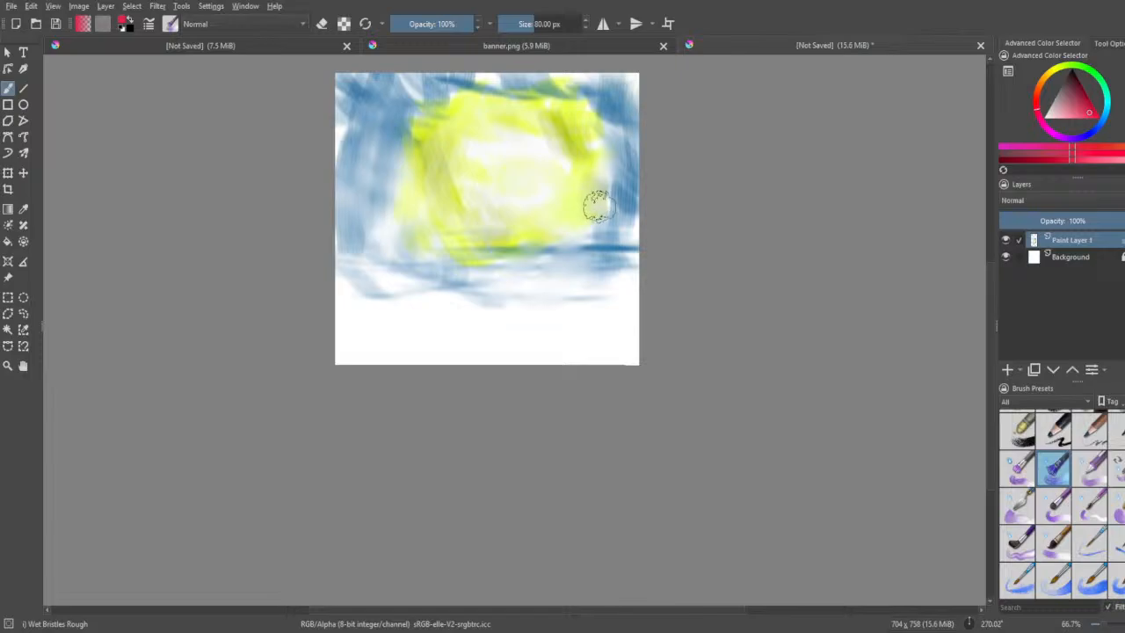
left_click(1094, 79)
mouse_move(1092, 77)
left_mouse_down()
mouse_move(1085, 70)
mouse_move(1083, 91)
left_mouse_up()
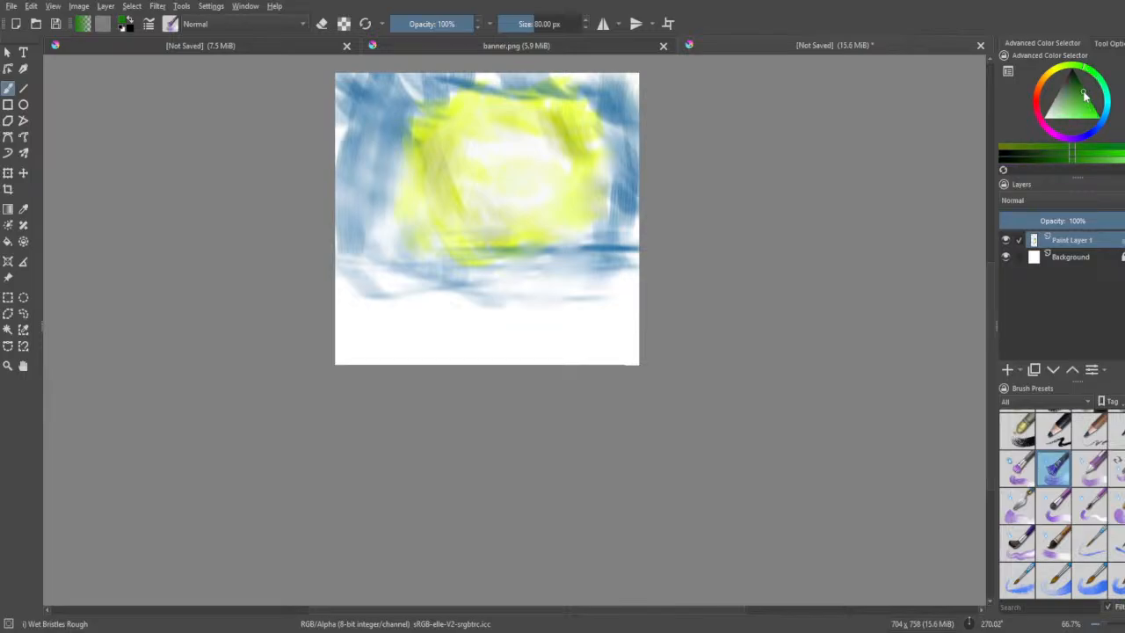
left_click(1072, 72)
left_click(1071, 67)
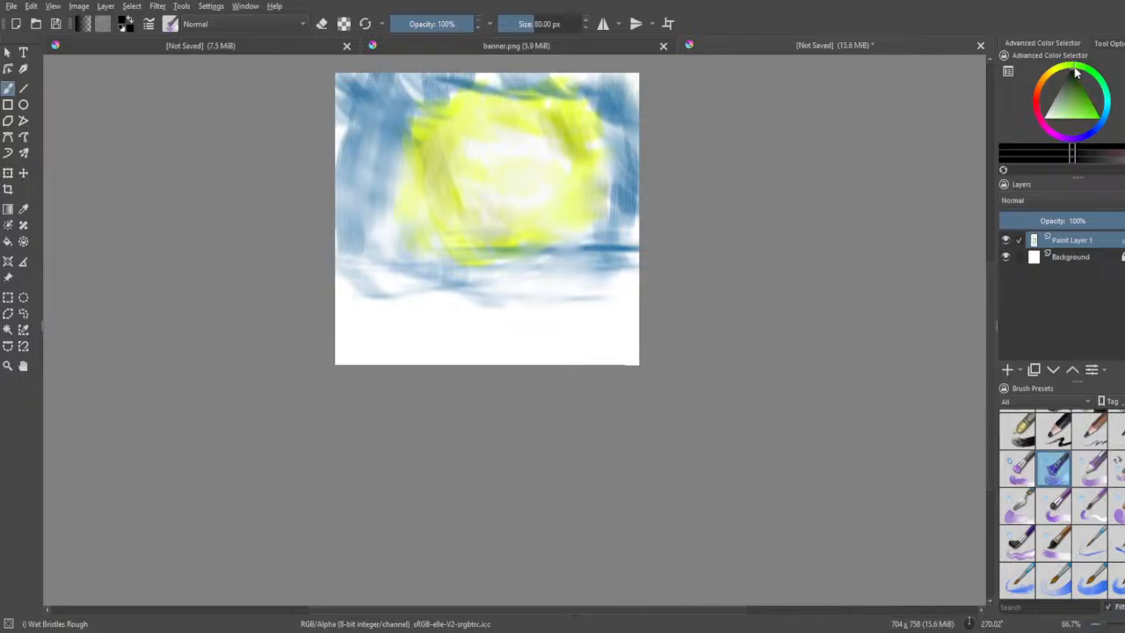
left_click(1086, 95)
- Try green strokes at the yellow shape's lower-right edge with Wet Bristles Rough and the 46 px Wet Paint brush, and undo them
mouse_move(608, 188)
left_mouse_down()
mouse_move(569, 319)
mouse_move(599, 249)
mouse_move(516, 271)
mouse_move(432, 263)
mouse_move(477, 289)
mouse_move(367, 128)
mouse_move(353, 153)
mouse_move(361, 259)
mouse_move(401, 287)
mouse_move(412, 139)
mouse_move(420, 180)
mouse_move(453, 199)
mouse_move(439, 237)
mouse_move(452, 271)
mouse_move(461, 114)
mouse_move(511, 275)
left_mouse_up()
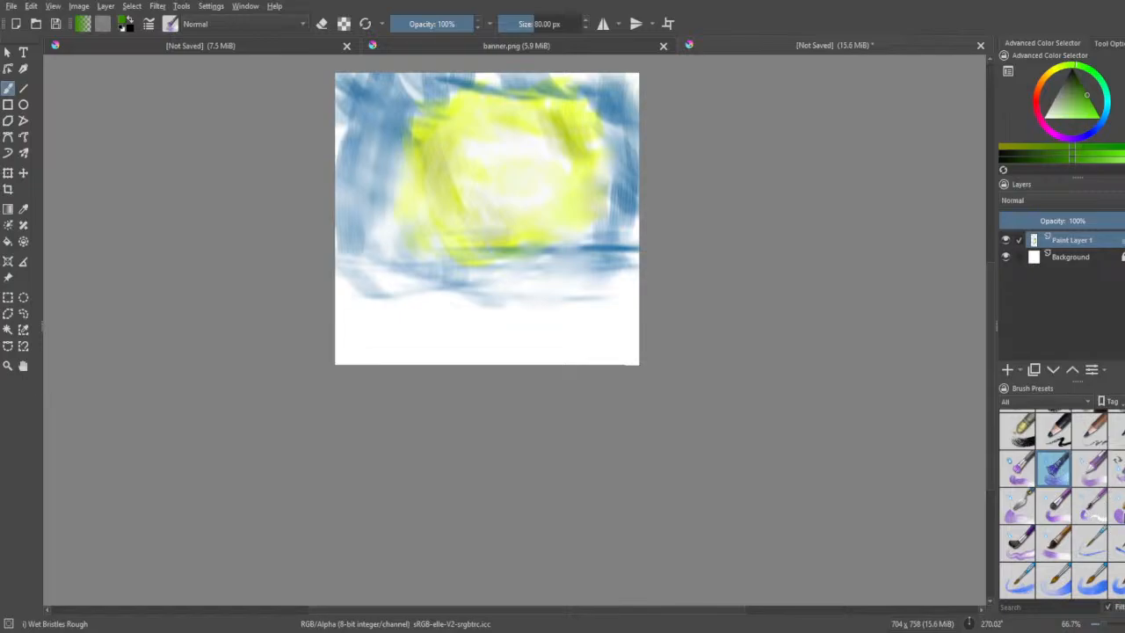
left_click(1061, 516)
mouse_move(528, 286)
left_mouse_down()
mouse_move(606, 265)
mouse_move(625, 120)
mouse_move(615, 148)
mouse_move(465, 106)
mouse_move(347, 247)
mouse_move(409, 298)
mouse_move(506, 267)
left_mouse_up()
key("ctrl+z")
key("ctrl+z")
key("ctrl+z")
key("ctrl+z")
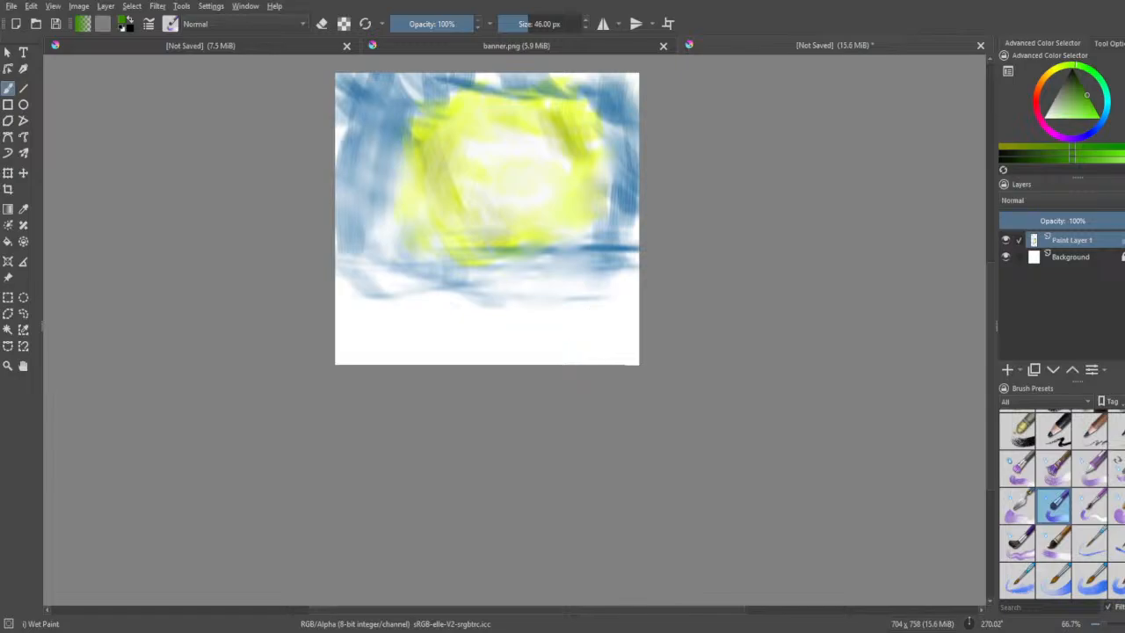
- Try green Wet Paint Plus strokes along the yellow shape's right edge, enlarging the brush to 84.53 px, and undo them
left_click(1118, 506)
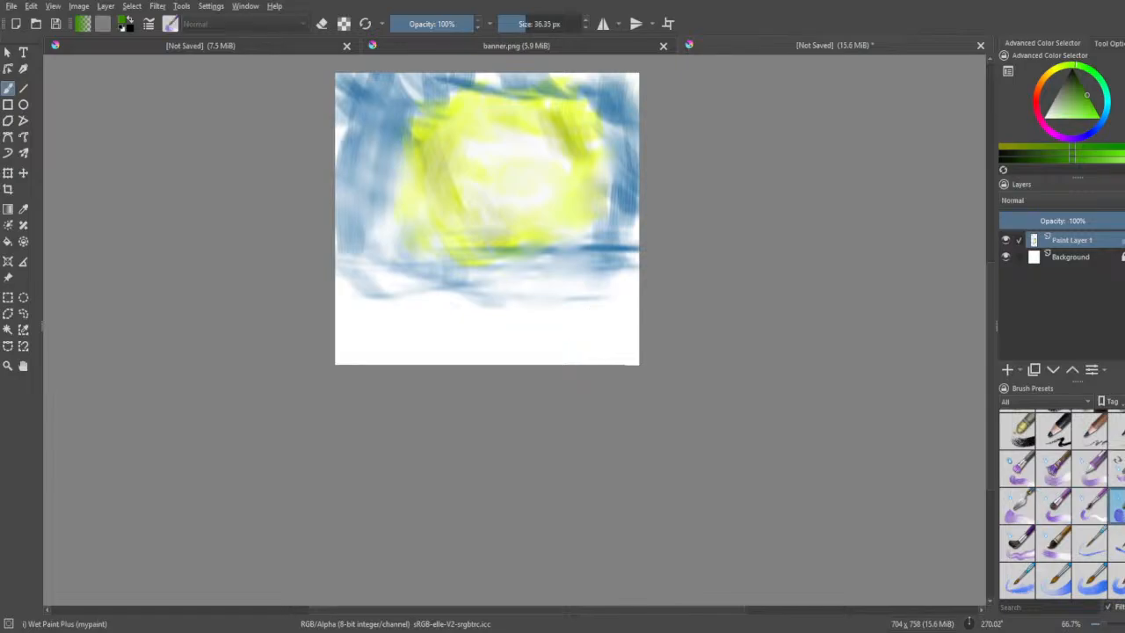
mouse_move(587, 290)
left_mouse_down()
mouse_move(615, 166)
mouse_move(615, 246)
mouse_move(576, 260)
left_mouse_up()
left_click_drag(608, 156, 615, 215)
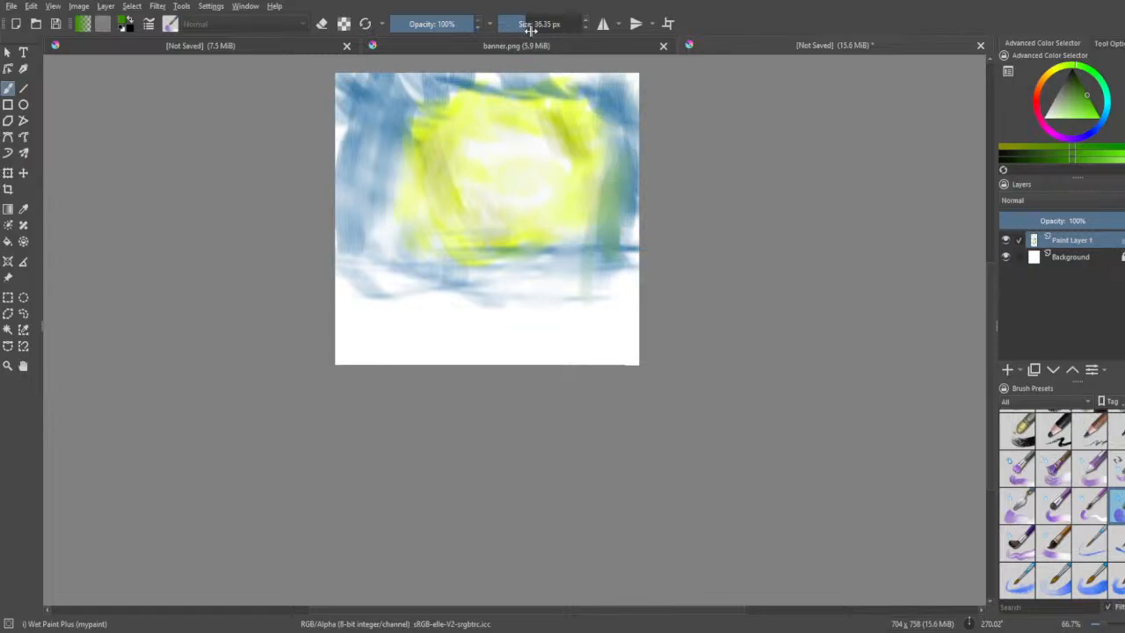
left_click_drag(527, 30, 547, 31)
mouse_move(613, 145)
left_mouse_down()
mouse_move(623, 233)
mouse_move(616, 105)
mouse_move(540, 214)
left_mouse_up()
mouse_move(545, 26)
left_mouse_down()
mouse_move(513, 25)
mouse_move(542, 24)
left_mouse_up()
mouse_move(609, 126)
left_mouse_down()
mouse_move(599, 235)
mouse_move(608, 287)
mouse_move(498, 319)
mouse_move(487, 287)
mouse_move(419, 226)
mouse_move(394, 160)
mouse_move(351, 256)
mouse_move(383, 257)
mouse_move(363, 150)
mouse_move(424, 267)
mouse_move(422, 248)
mouse_move(500, 279)
mouse_move(545, 271)
mouse_move(614, 288)
left_mouse_up()
key("ctrl+z")
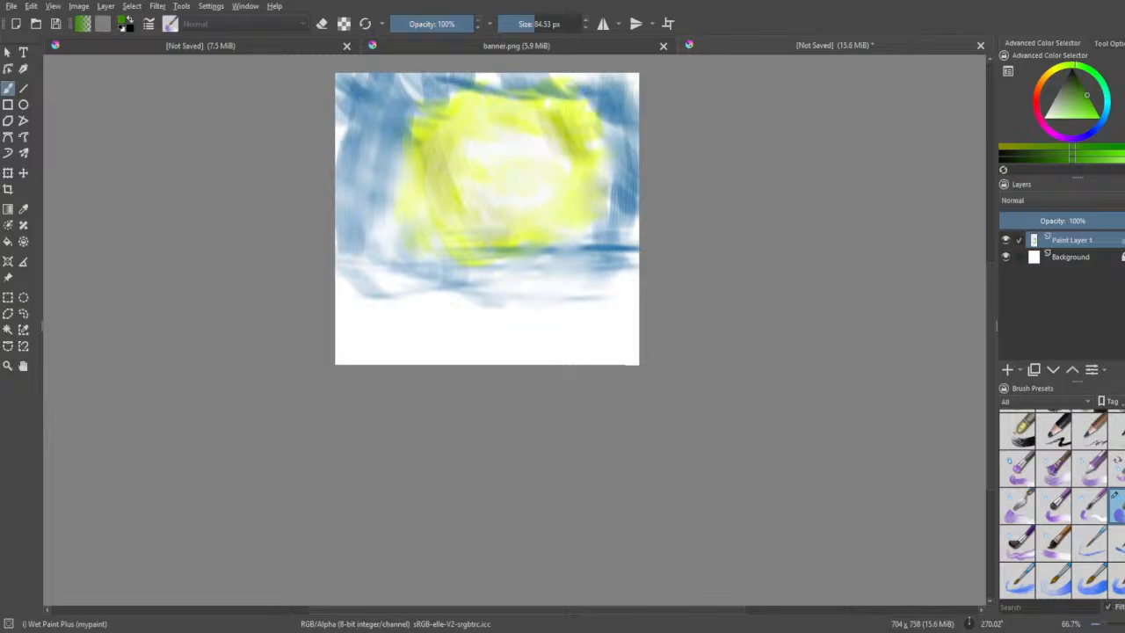
- Blend the yellow shape's right edge and the blue strokes beside it with the 50 px Blender Textured Soft brush
scroll(1085, 548, "down", 5)
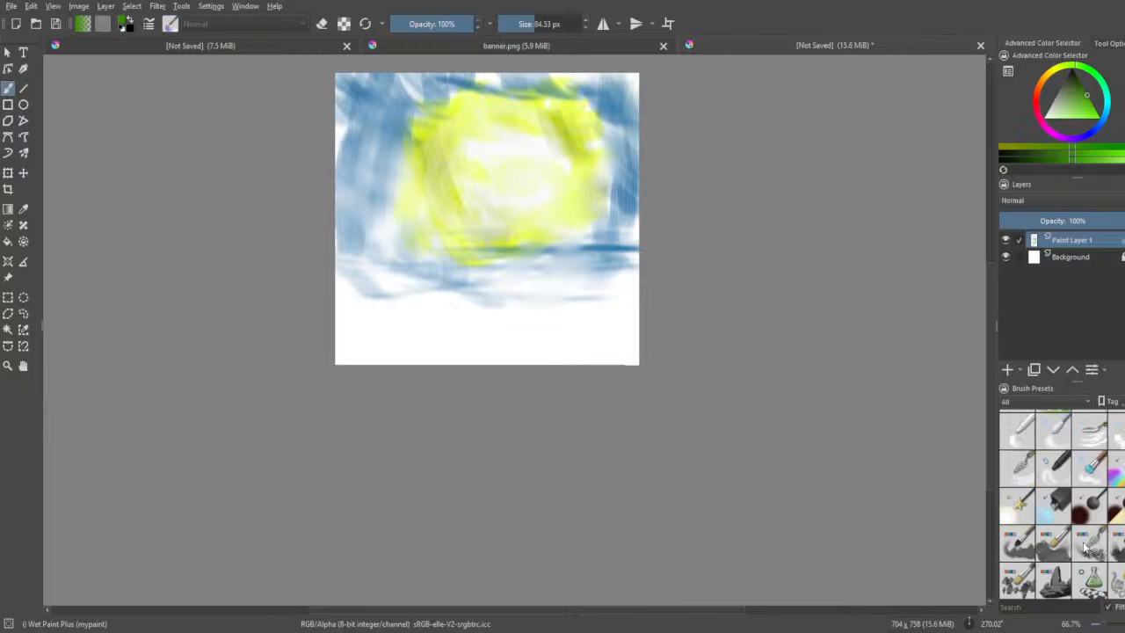
left_click(1086, 468)
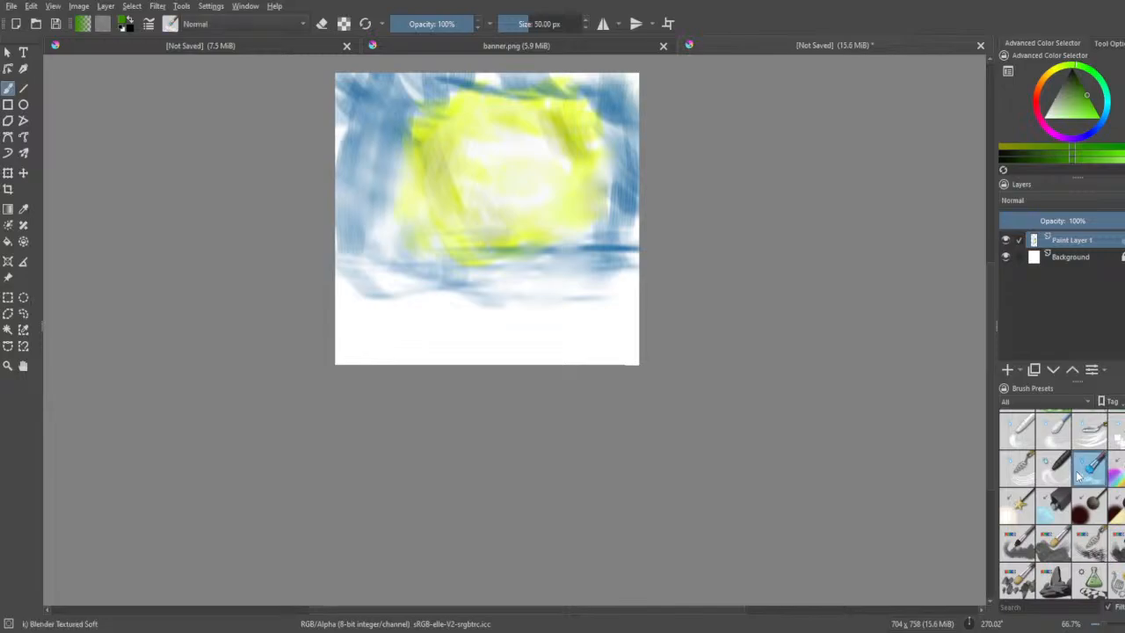
scroll(837, 457, "down", 1)
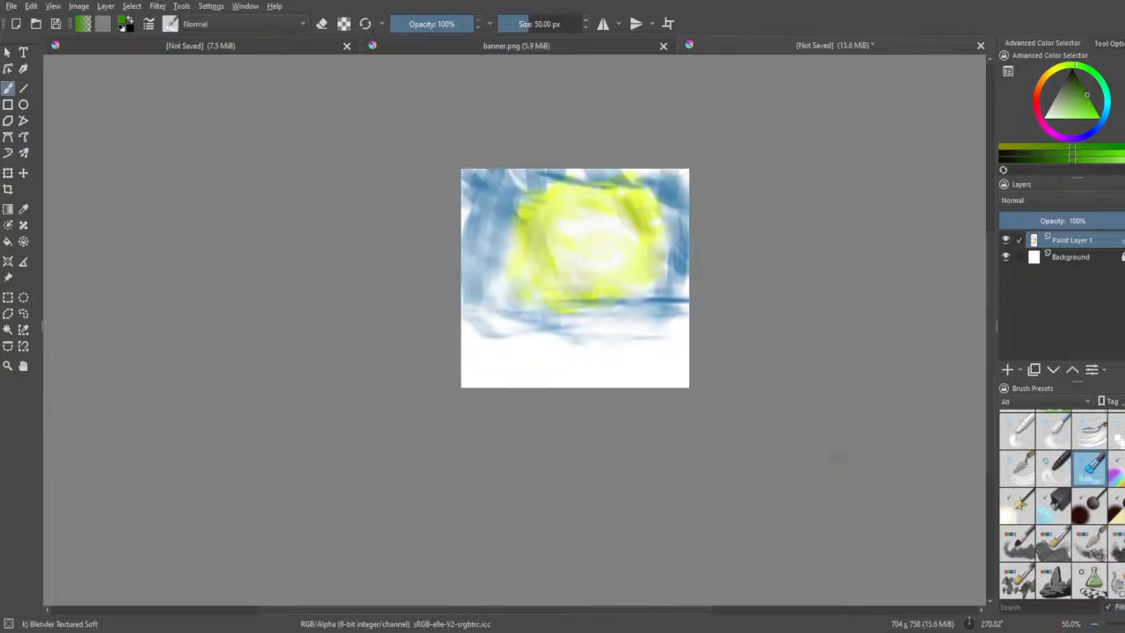
scroll(541, 252, "up", 3)
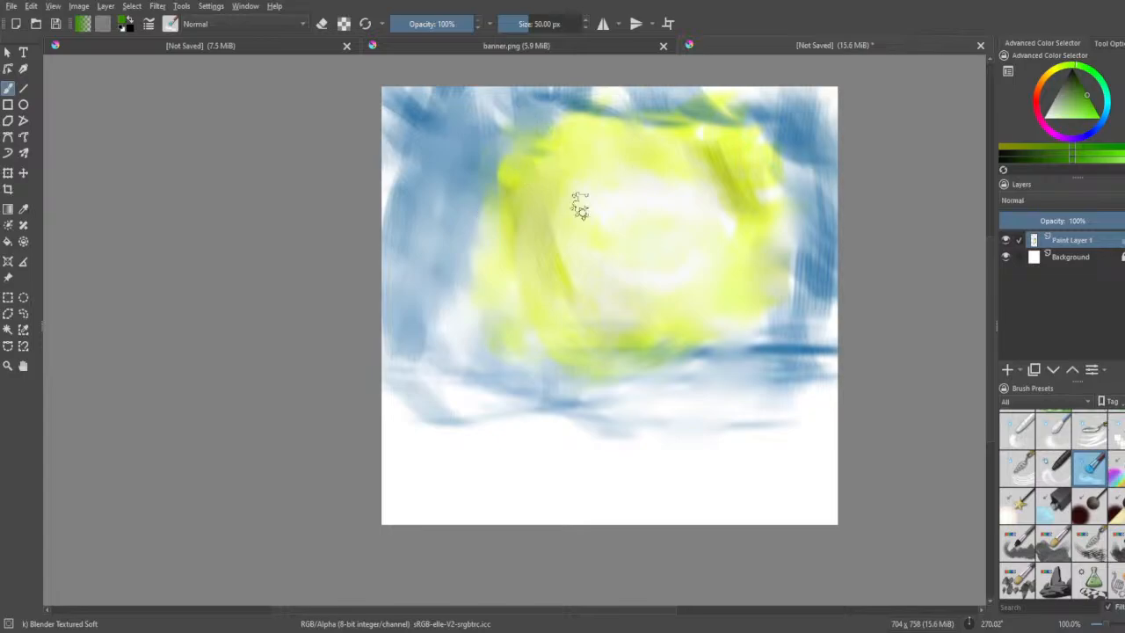
mouse_move(760, 128)
left_mouse_down()
mouse_move(795, 207)
mouse_move(816, 140)
mouse_move(793, 166)
mouse_move(802, 186)
left_mouse_up()
left_click_drag(802, 231, 798, 300)
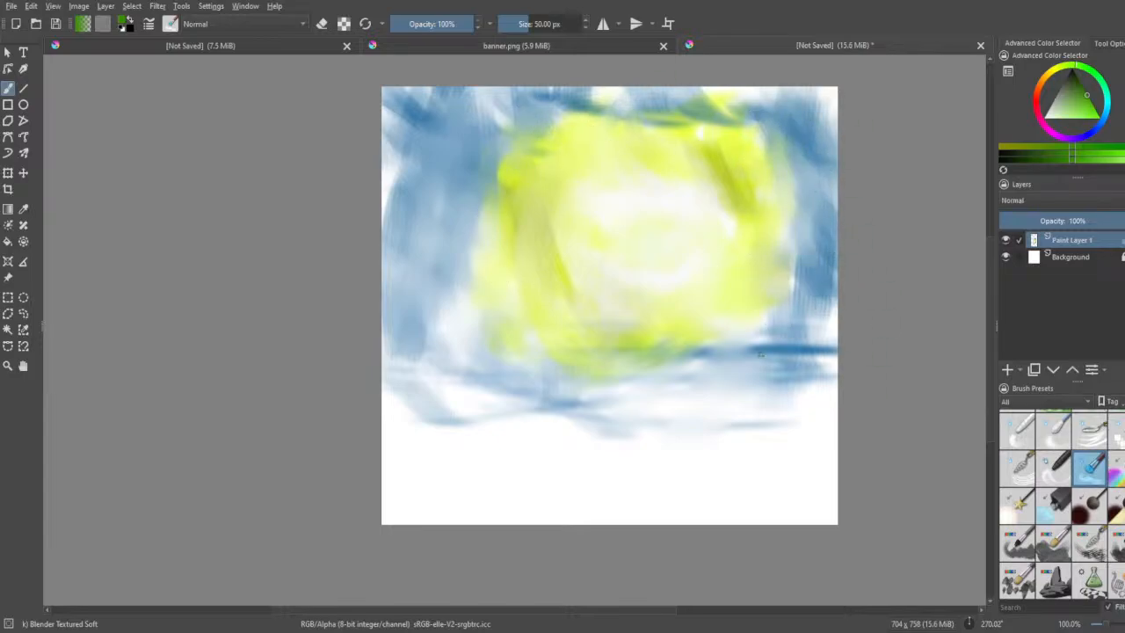
mouse_move(816, 259)
left_mouse_down()
mouse_move(819, 332)
mouse_move(810, 327)
mouse_move(833, 362)
left_mouse_up()
left_click_drag(773, 339, 821, 392)
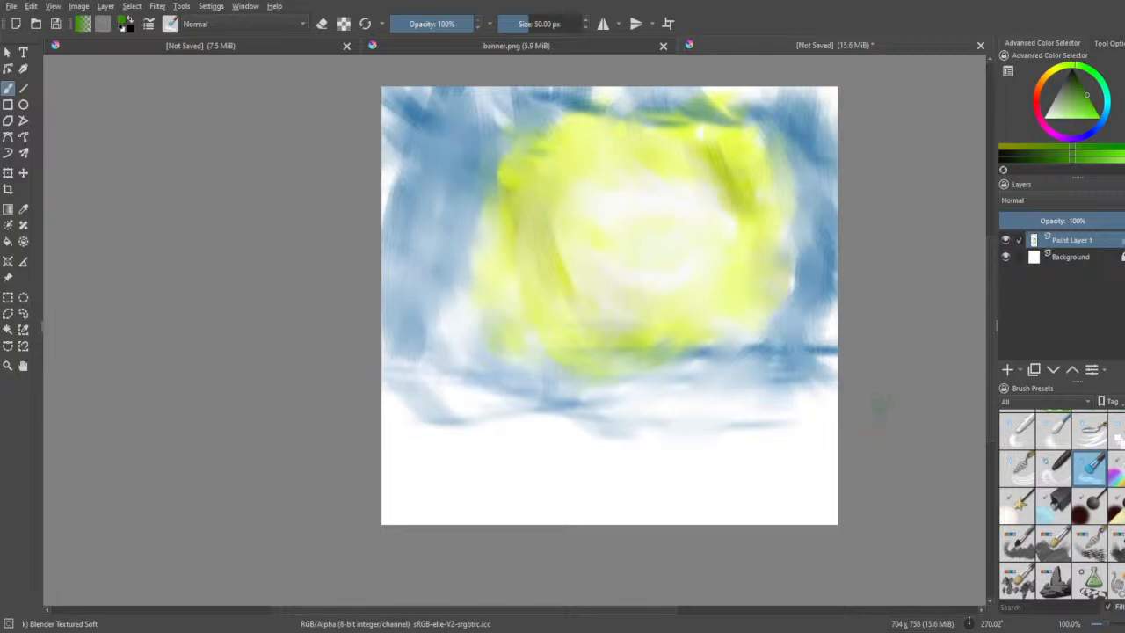
- Smooth the blue lines beneath the yellow shape and blend its lower edge and pale centre with the same blender brush
left_click_drag(669, 352, 769, 349)
left_click_drag(805, 394, 708, 402)
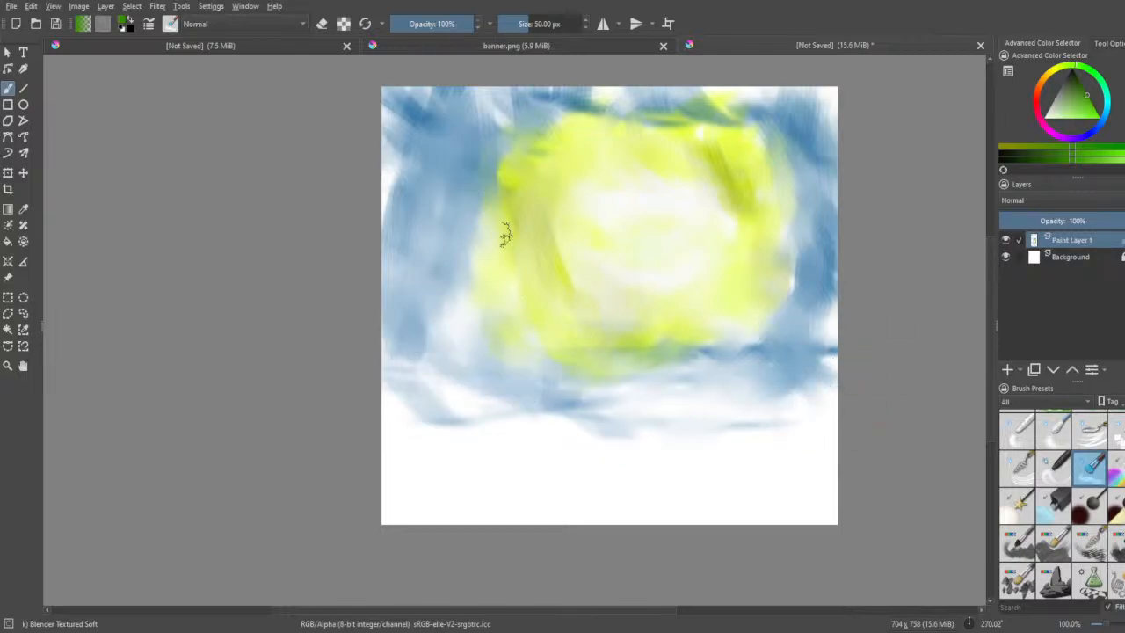
mouse_move(675, 341)
left_mouse_down()
mouse_move(391, 154)
mouse_move(813, 338)
mouse_move(665, 125)
mouse_move(469, 142)
mouse_move(636, 188)
mouse_move(641, 141)
mouse_move(556, 308)
mouse_move(803, 248)
mouse_move(771, 91)
mouse_move(552, 241)
mouse_move(650, 345)
left_mouse_up()
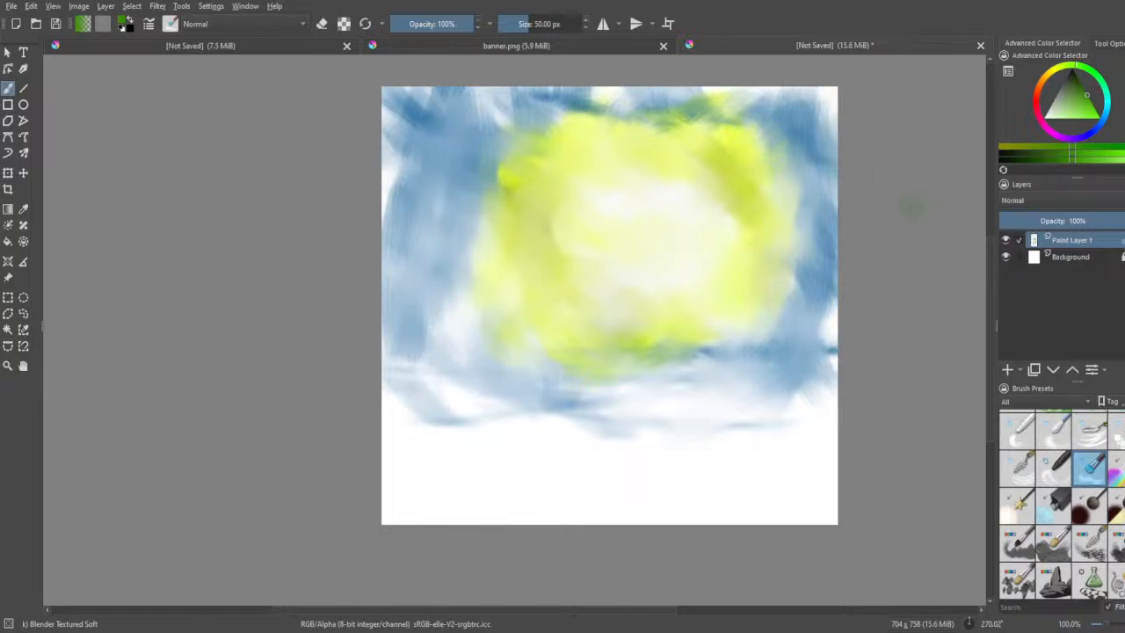
left_click(1093, 107)
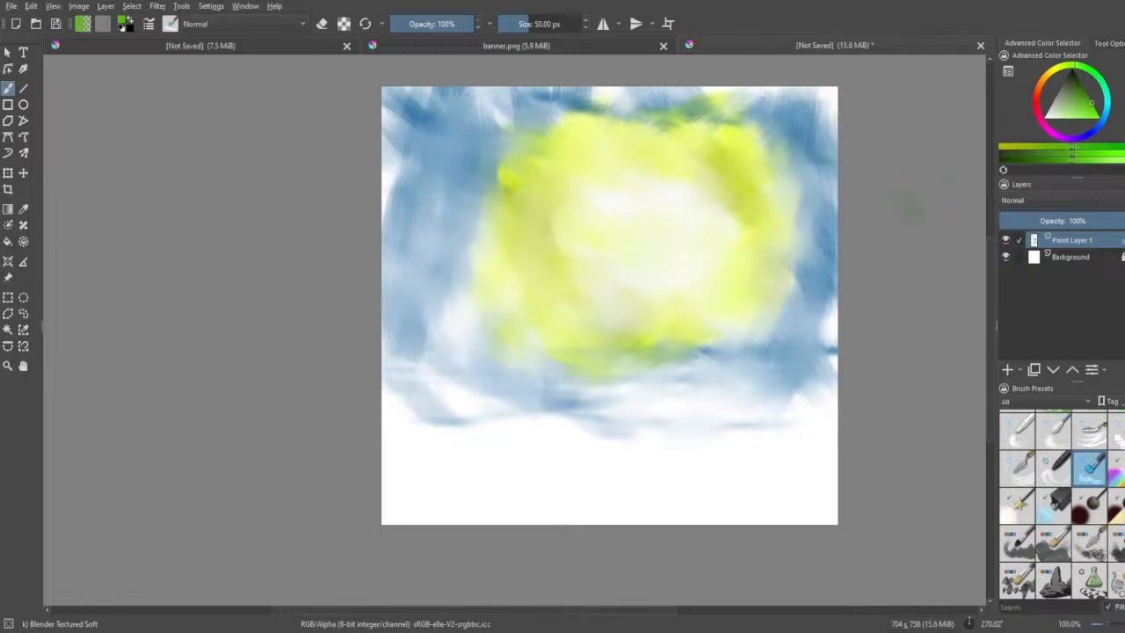
left_click(1088, 96)
left_click(1082, 86)
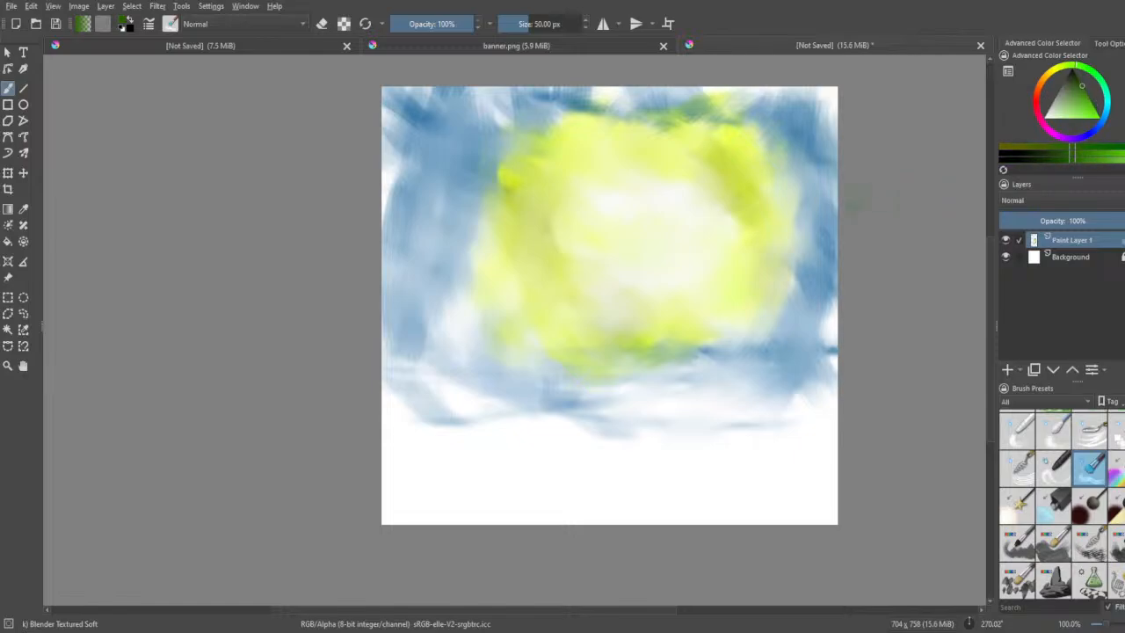
- Sample a yellow-green painting colour from the left part of the yellow shape and return to the Freehand Brush tool
left_click(24, 209)
left_click(527, 237)
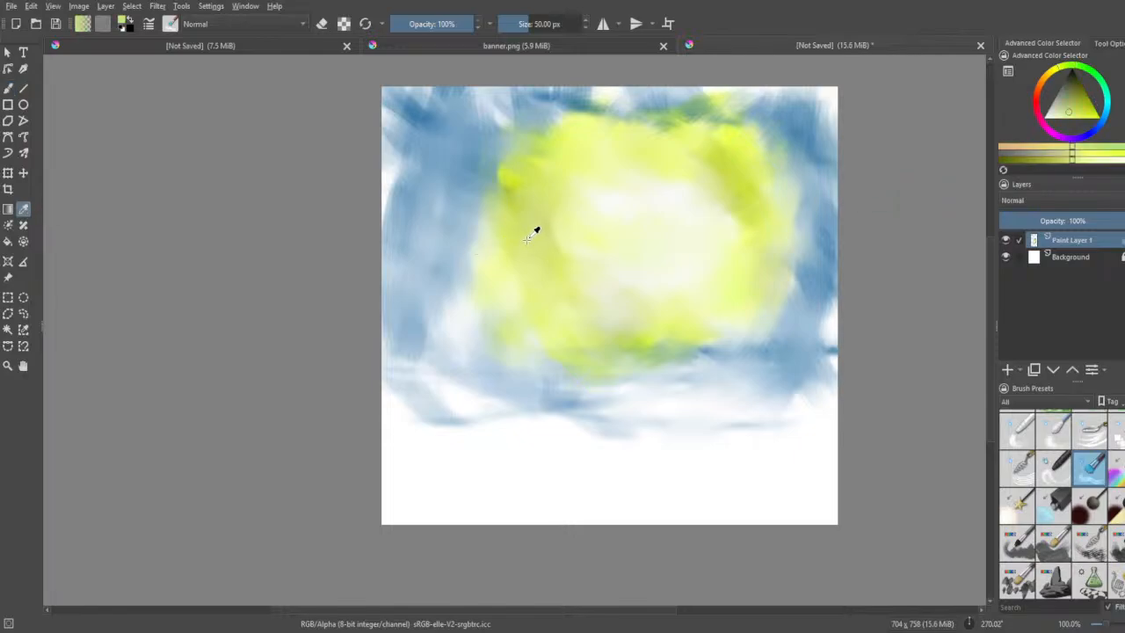
left_click(8, 88)
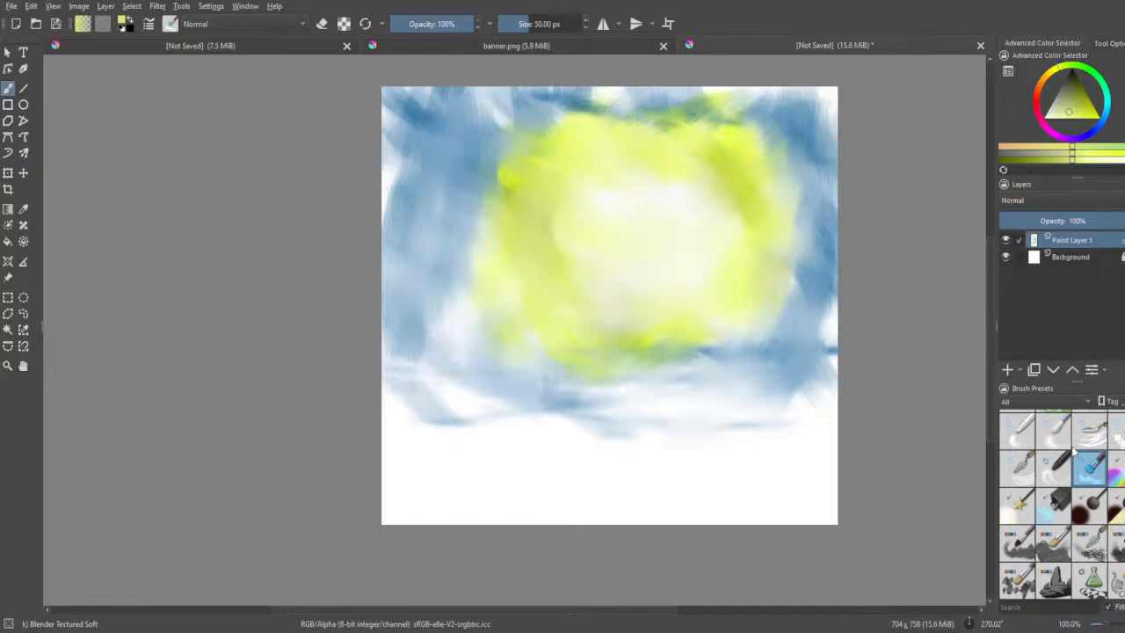
- Paint the sampled yellow-green across the lower part of the yellow shape with the 46 px Wet Paint brush
scroll(1061, 504, "down", 5)
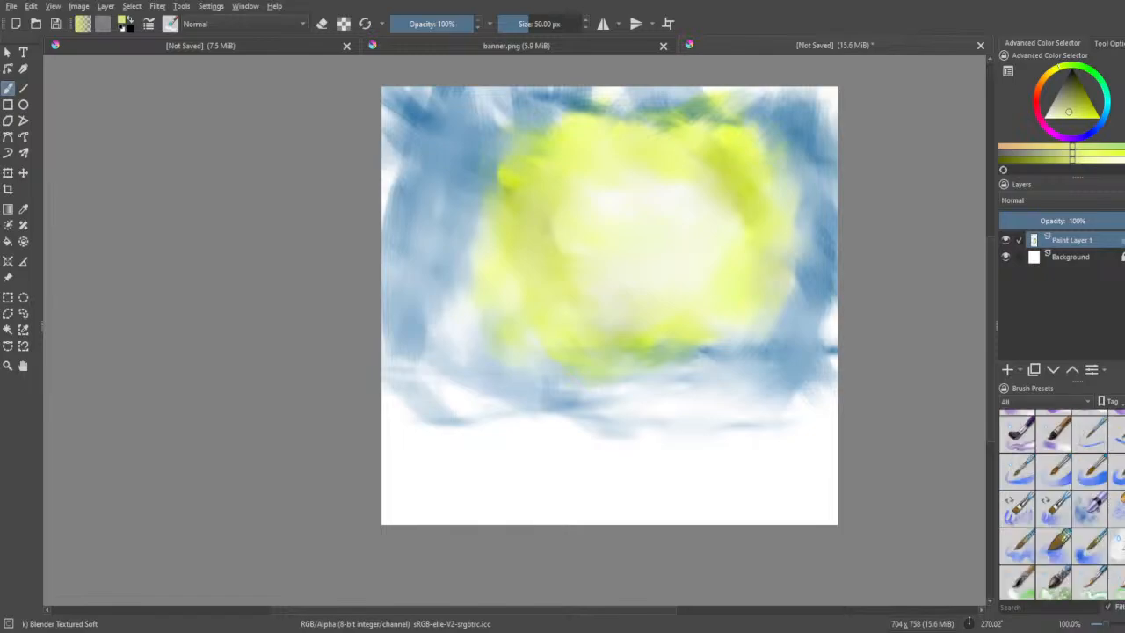
scroll(1086, 477, "down", 5)
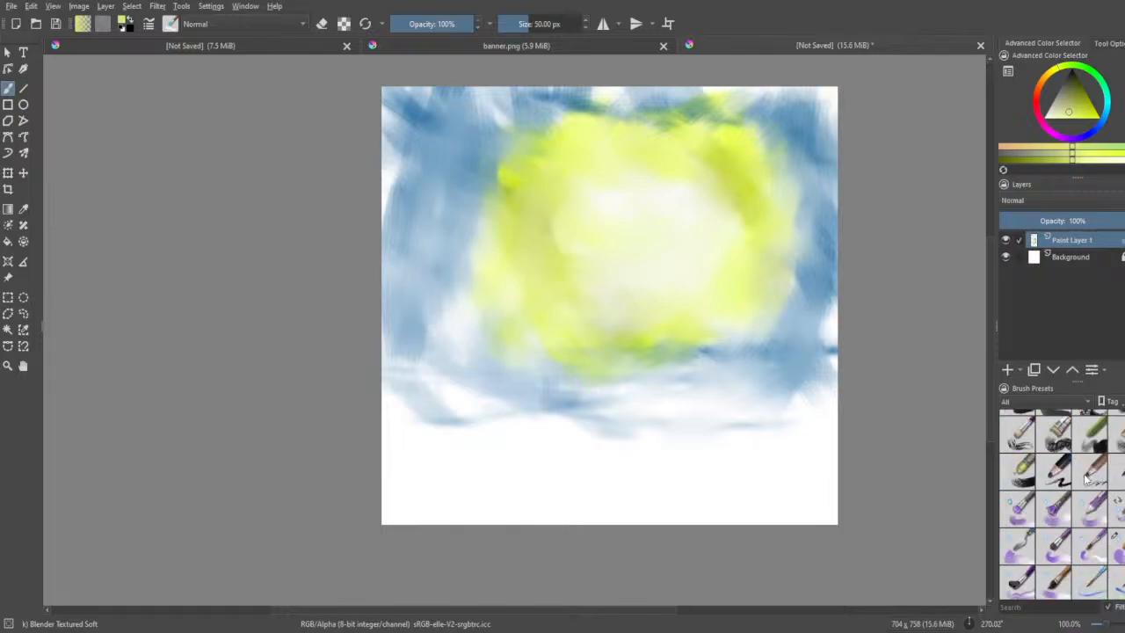
left_click(1058, 519)
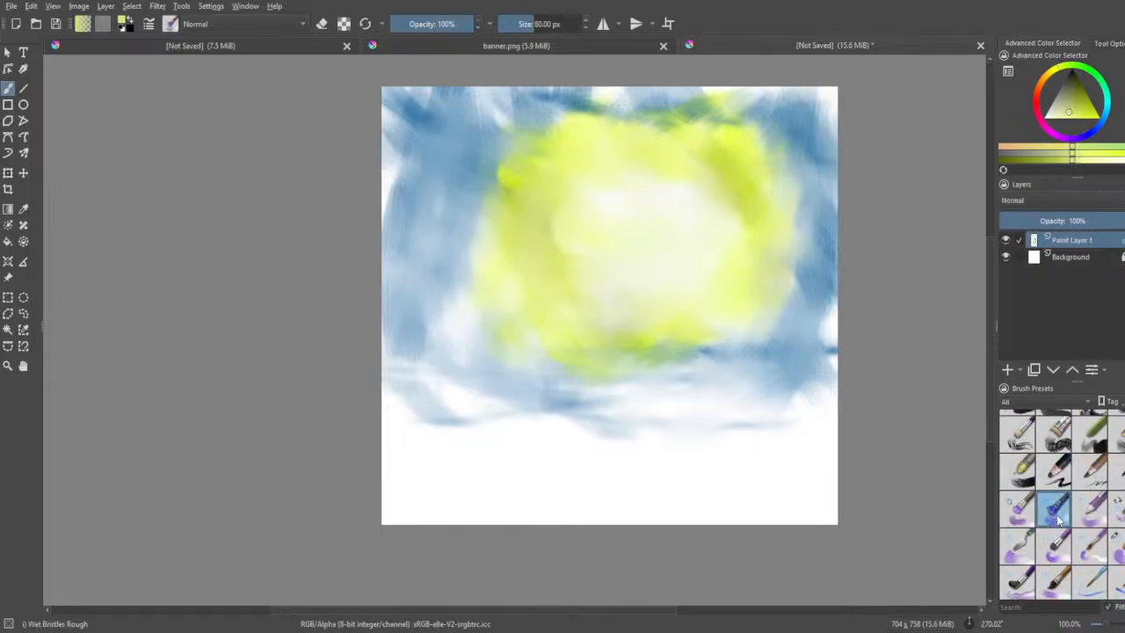
left_click(1054, 542)
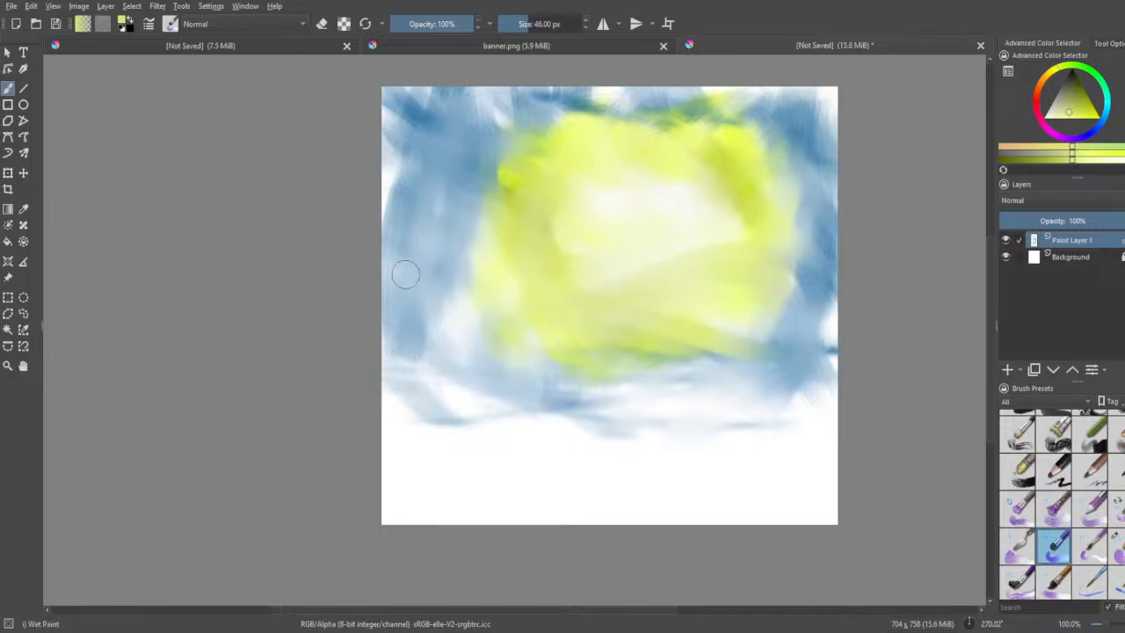
- Paint the sampled yellow-green over the yellow shape's pale centre and out across its right edge with the Wet Paint brush
mouse_move(572, 290)
left_mouse_down()
mouse_move(560, 269)
mouse_move(826, 253)
mouse_move(545, 193)
mouse_move(404, 218)
mouse_move(678, 208)
mouse_move(673, 264)
left_mouse_up()
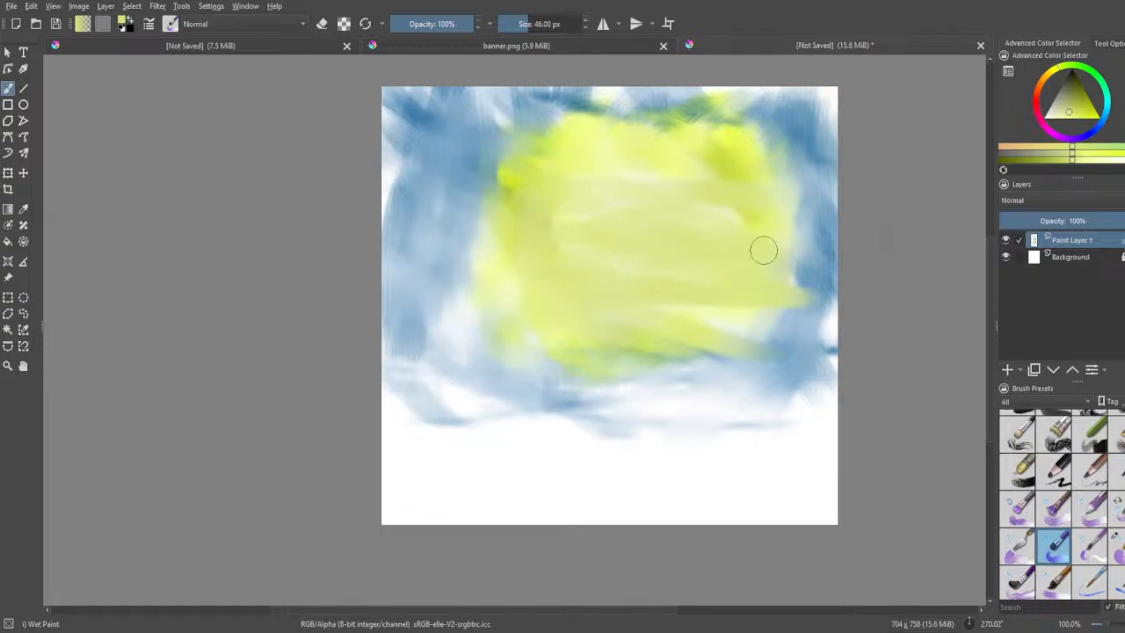
left_click_drag(762, 250, 826, 254)
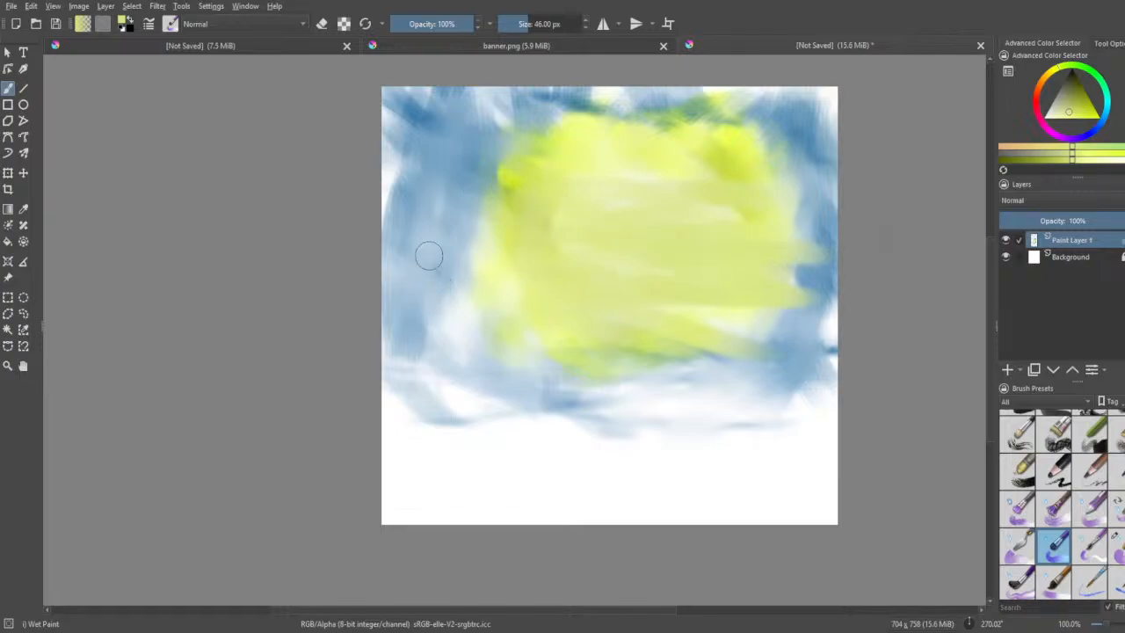
- Sample a blue painting colour from the painting's upper-left area and return to the Freehand Brush tool
left_click(23, 209)
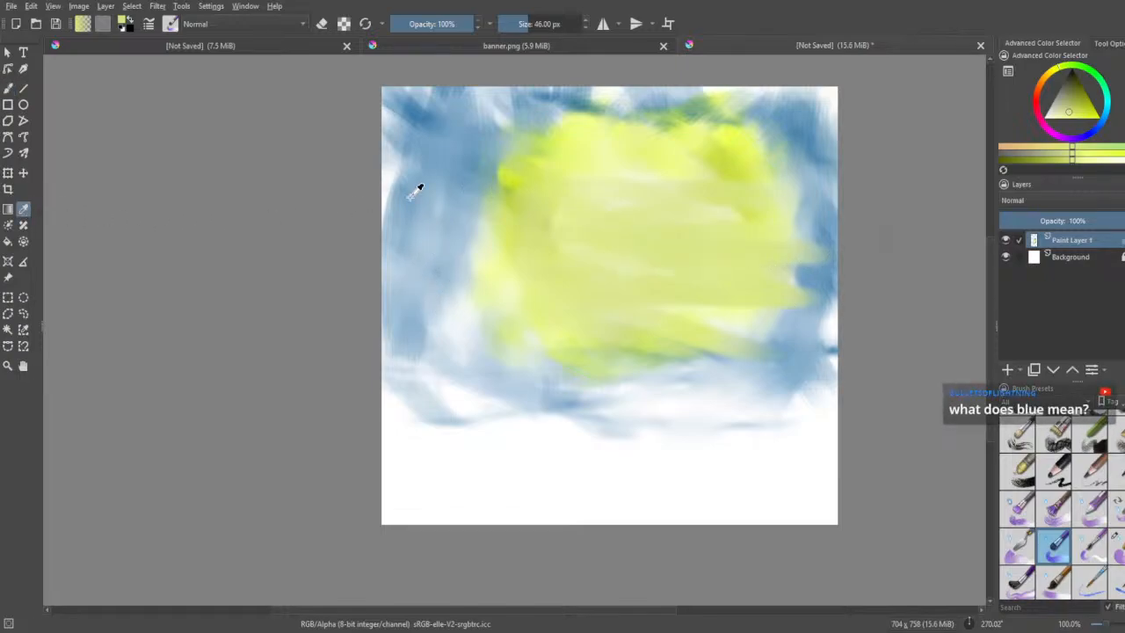
left_click_drag(421, 137, 419, 106)
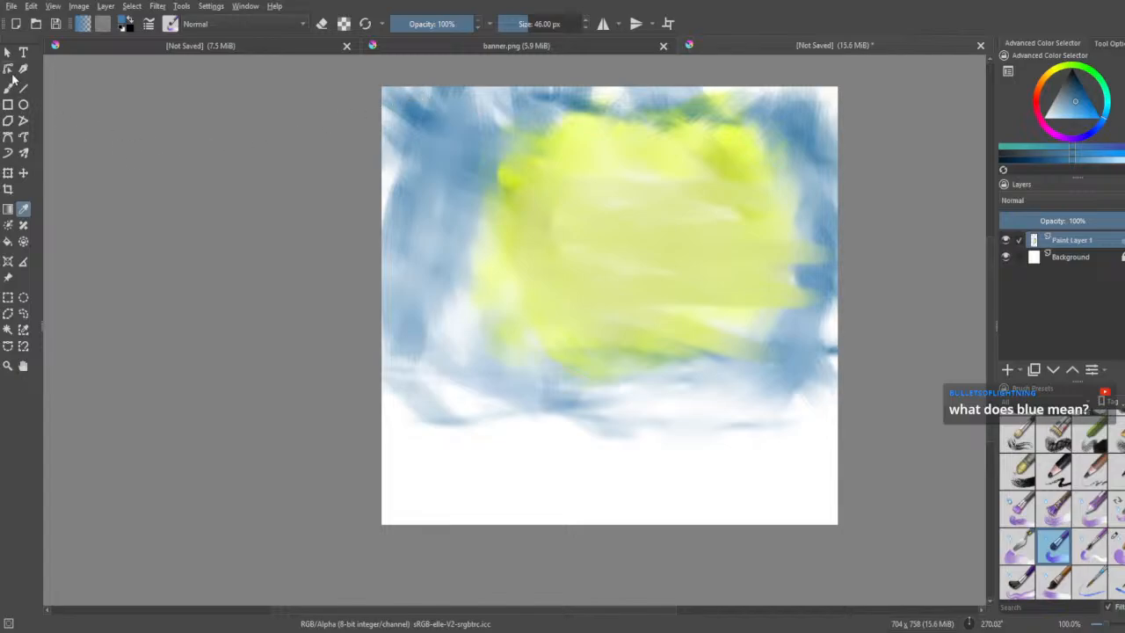
left_click(10, 88)
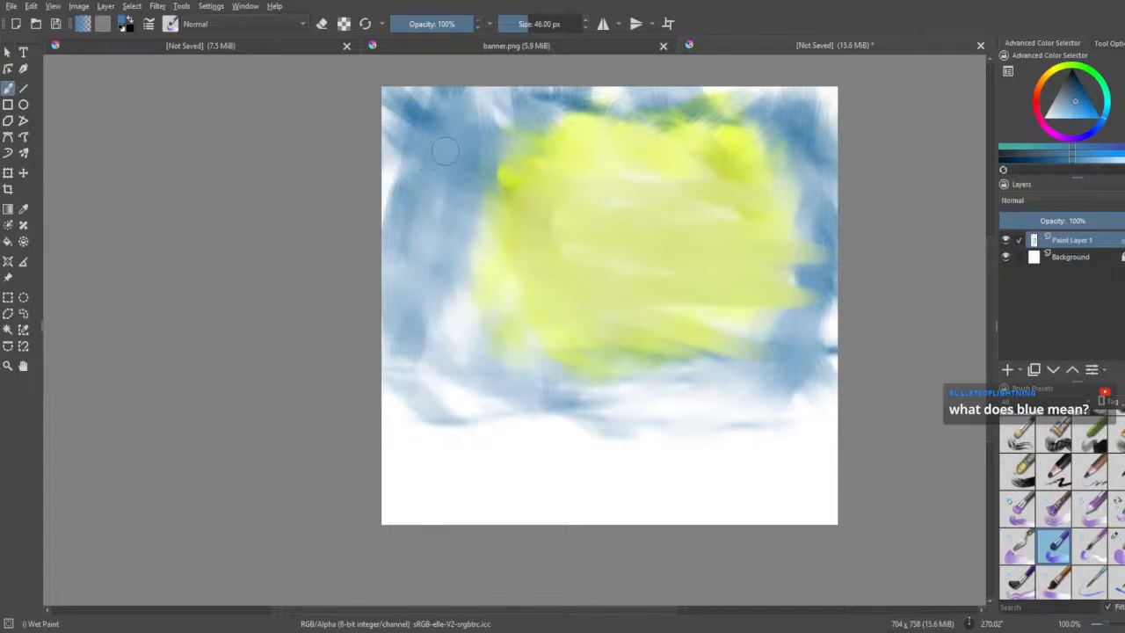
- Try blue Wet Paint strokes at 100% opacity over the yellow shape's centre and lower edge, and undo them
left_click_drag(746, 206, 573, 258)
left_click_drag(512, 361, 634, 352)
left_click_drag(804, 311, 555, 341)
mouse_move(475, 360)
left_mouse_down()
mouse_move(683, 385)
mouse_move(809, 376)
left_mouse_up()
mouse_move(765, 345)
left_mouse_down()
mouse_move(518, 353)
mouse_move(755, 364)
left_mouse_up()
left_click_drag(634, 290, 724, 296)
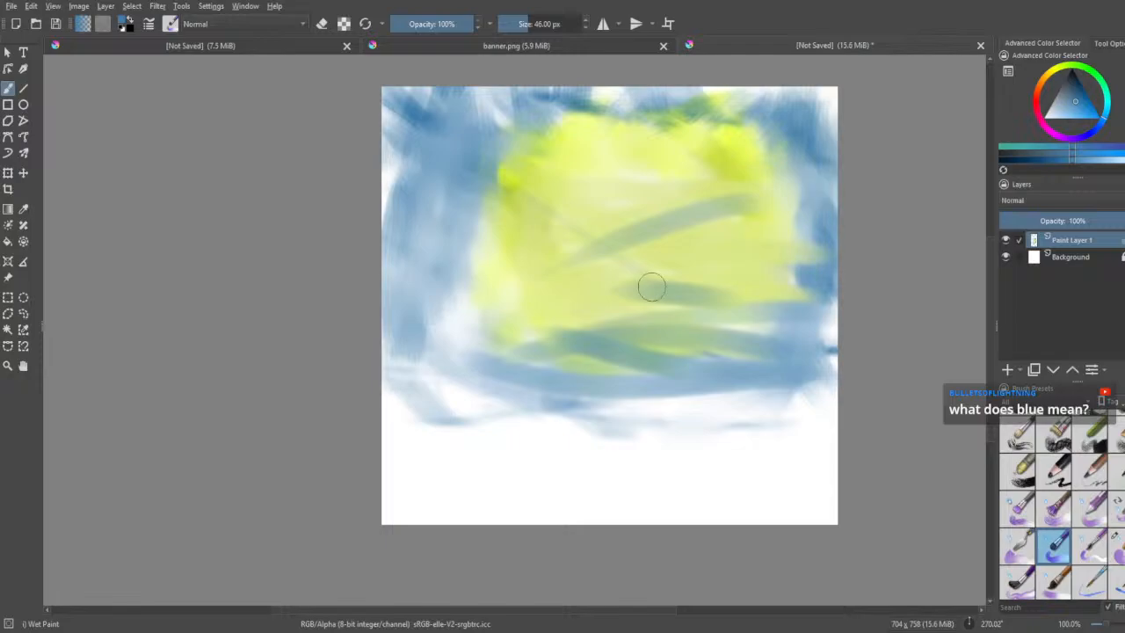
key("ctrl+z")
key("ctrl+z")
key("ctrl+z")
key("ctrl+z")
key("ctrl+z")
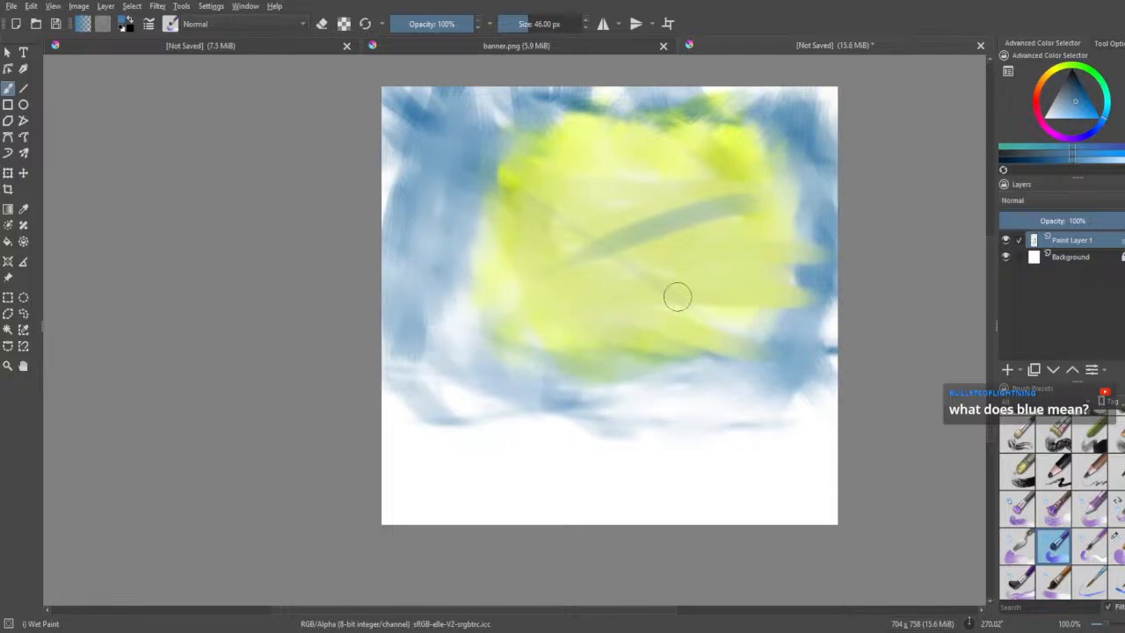
key("ctrl+z")
key("ctrl+z")
- Set the brush opacity to 32% and soften the yellow shape's lower, right and upper edges with blue Wet Paint strokes
left_click(424, 24)
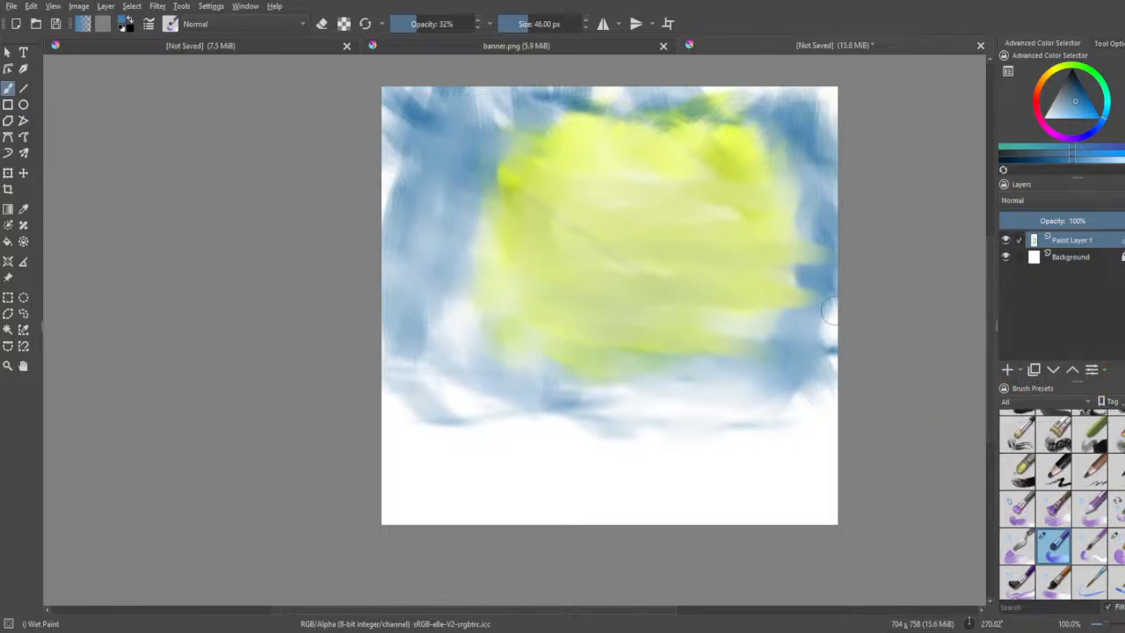
left_click_drag(597, 380, 618, 383)
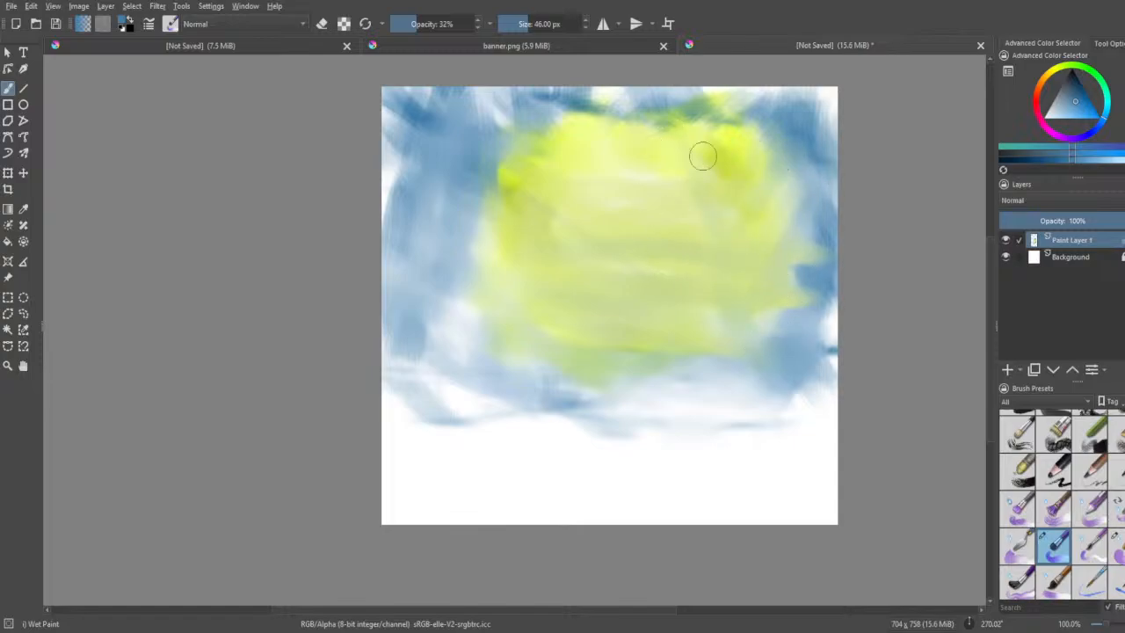
mouse_move(703, 156)
left_mouse_down()
mouse_move(662, 140)
mouse_move(804, 230)
mouse_move(743, 133)
mouse_move(697, 107)
mouse_move(786, 139)
mouse_move(683, 164)
left_mouse_up()
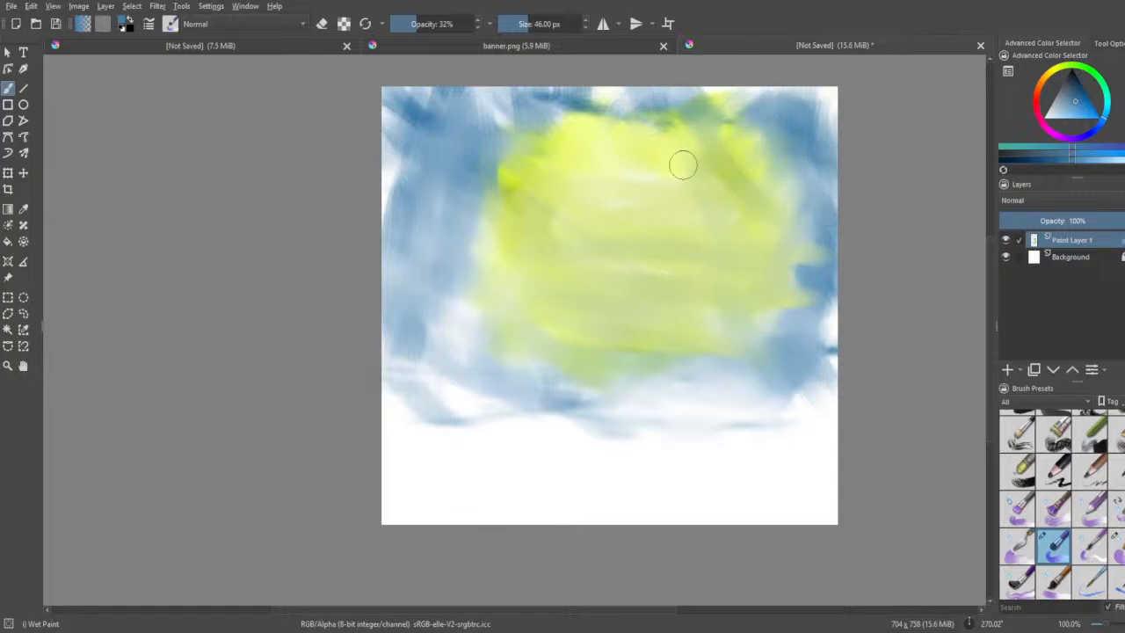
mouse_move(754, 164)
left_mouse_down()
mouse_move(729, 218)
mouse_move(678, 223)
mouse_move(617, 108)
mouse_move(727, 131)
mouse_move(531, 129)
mouse_move(735, 168)
mouse_move(501, 170)
mouse_move(567, 231)
mouse_move(635, 106)
mouse_move(438, 203)
mouse_move(641, 237)
mouse_move(500, 191)
left_mouse_up()
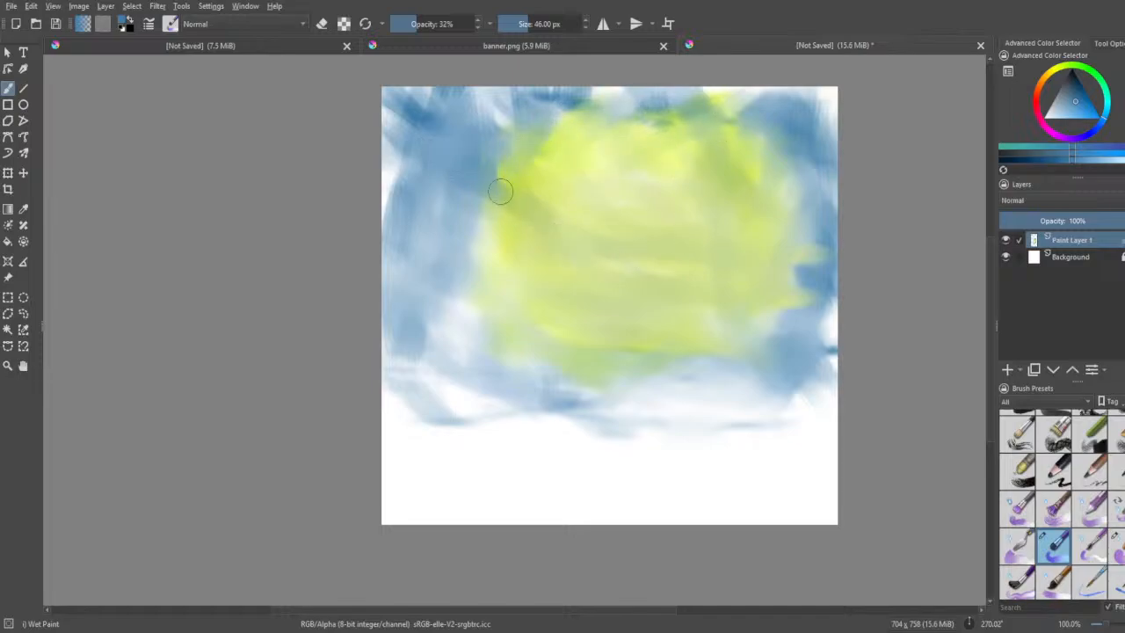
- Paint translucent blue over the painting's left side and down along the yellow shape's left edge
left_click_drag(458, 149, 391, 272)
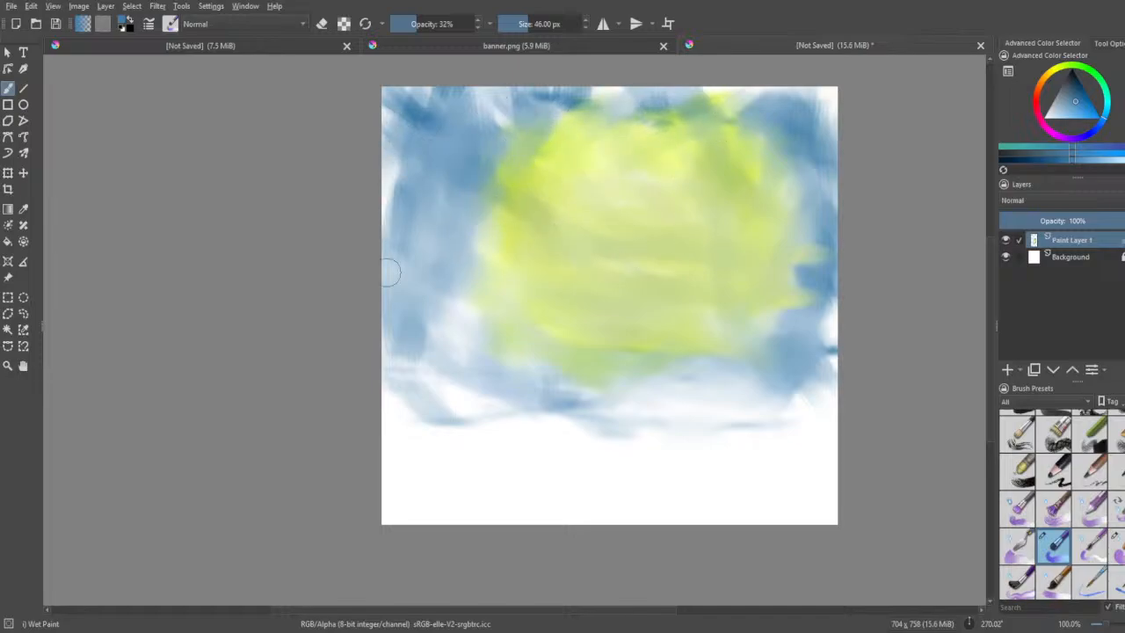
left_click_drag(419, 126, 394, 154)
mouse_move(399, 255)
left_mouse_down()
mouse_move(389, 180)
mouse_move(403, 118)
left_mouse_up()
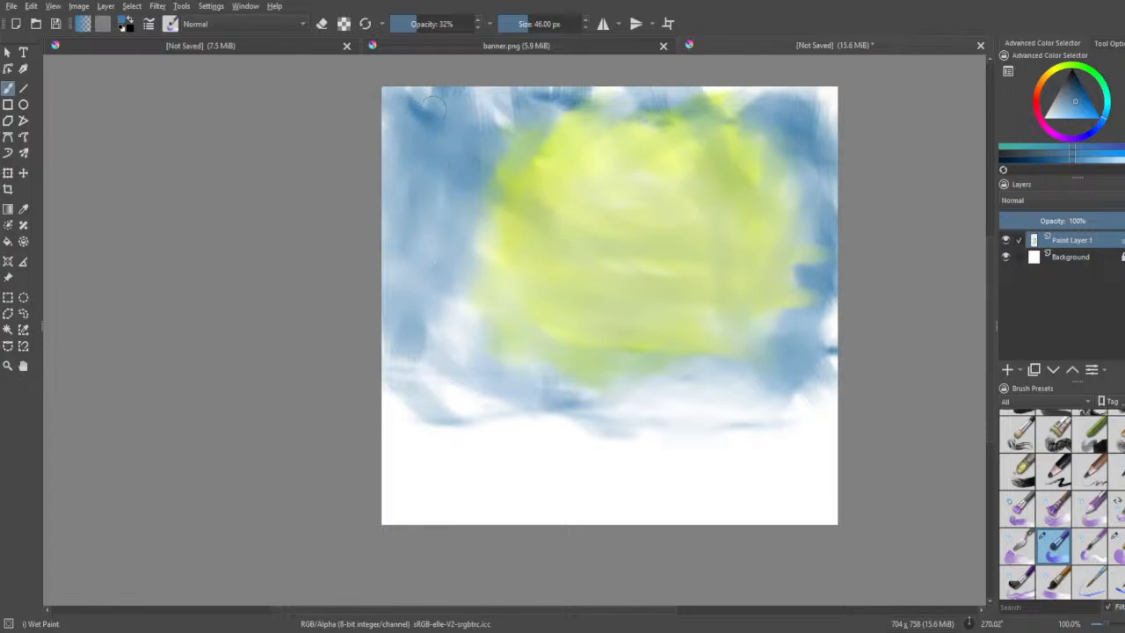
mouse_move(504, 119)
left_mouse_down()
mouse_move(477, 270)
mouse_move(586, 384)
left_mouse_up()
left_click_drag(442, 278, 571, 413)
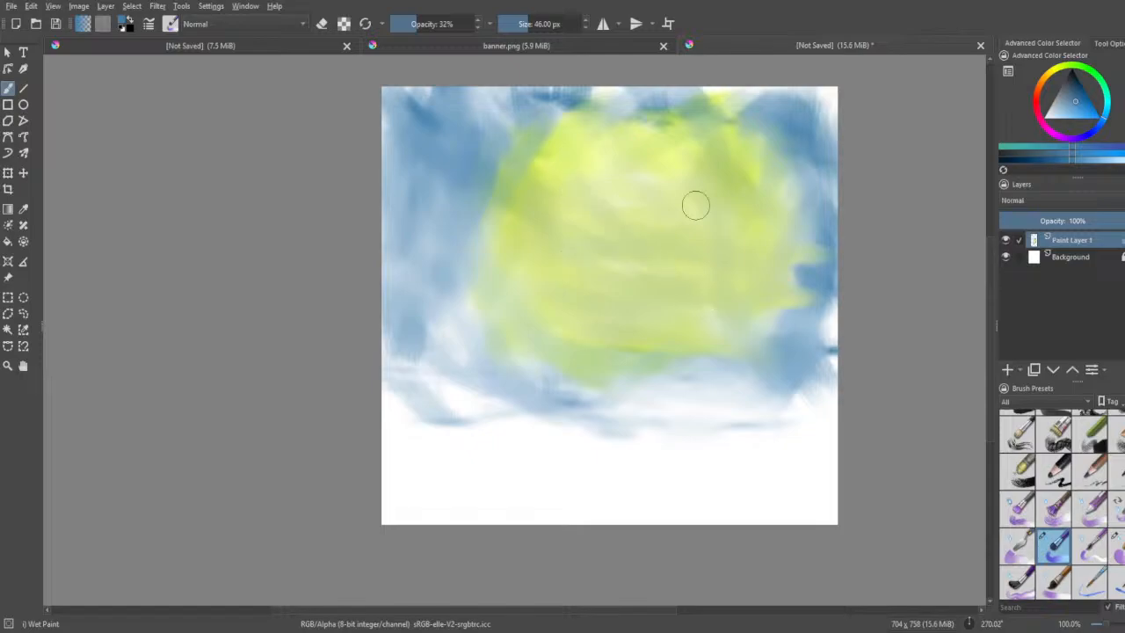
- Spread faint blue strokes below the yellow shape, fading them toward the white lower part of the canvas
mouse_move(484, 279)
left_mouse_down()
mouse_move(511, 348)
mouse_move(610, 406)
left_mouse_up()
left_click_drag(523, 298, 665, 421)
left_click_drag(443, 296, 621, 434)
mouse_move(455, 336)
left_mouse_down()
mouse_move(419, 411)
mouse_move(531, 485)
left_mouse_up()
left_click_drag(388, 356, 611, 423)
mouse_move(454, 417)
left_mouse_down()
mouse_move(574, 372)
mouse_move(574, 420)
left_mouse_up()
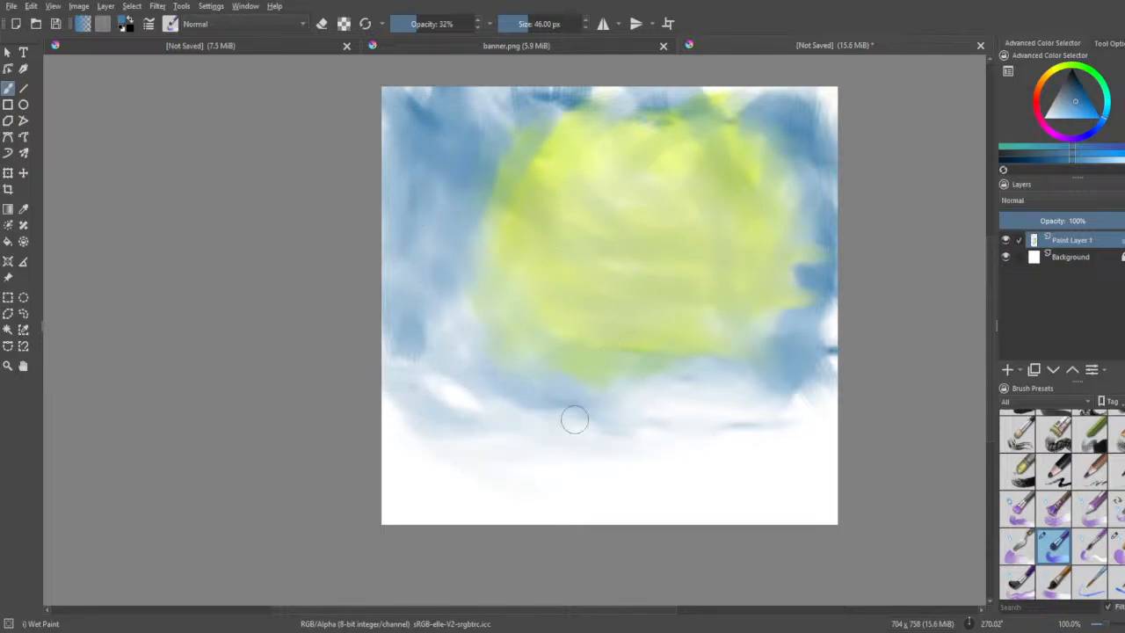
left_click_drag(428, 430, 559, 467)
mouse_move(397, 415)
left_mouse_down()
mouse_move(416, 432)
mouse_move(635, 457)
left_mouse_up()
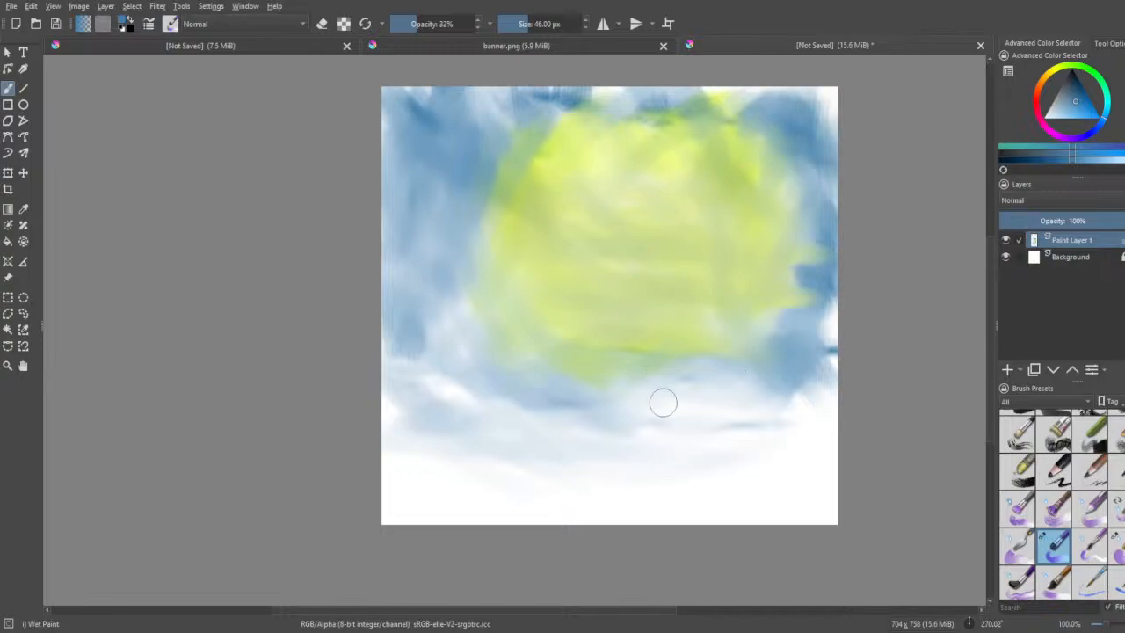
mouse_move(777, 389)
left_mouse_down()
mouse_move(804, 383)
mouse_move(798, 335)
mouse_move(833, 371)
mouse_move(818, 403)
left_mouse_up()
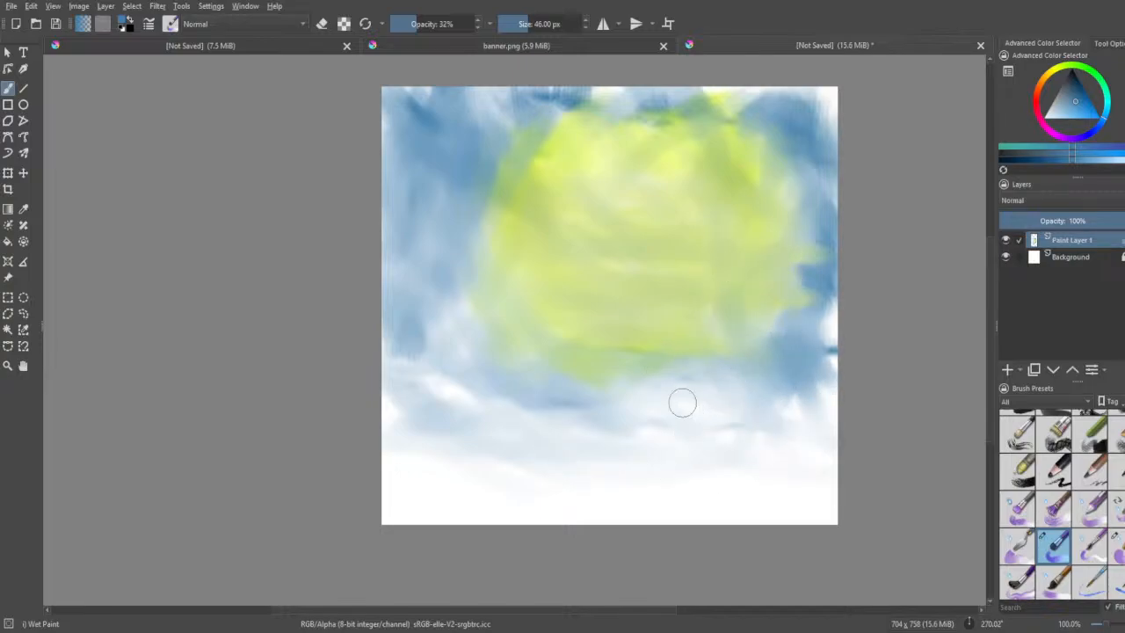
- Set the Wet Paint brush's opacity to 53% and switch to the 80 px Wet Bristles Rough brush
left_click_drag(426, 19, 434, 20)
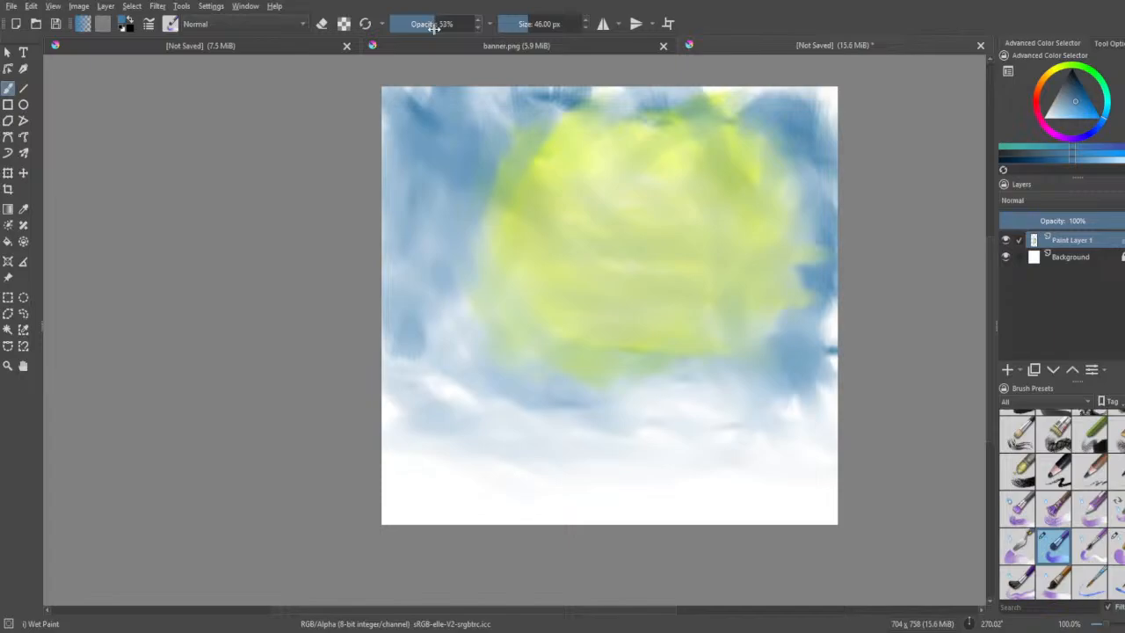
left_click(1055, 499)
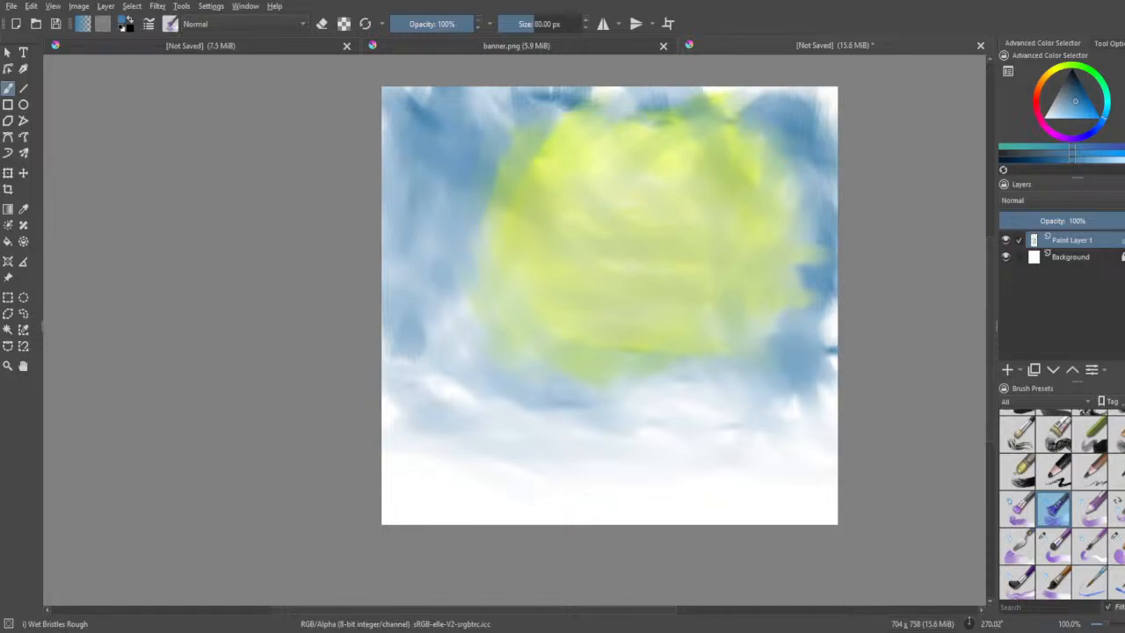
- Try broad, curved Wet Bristles Rough strokes across the full width of the yellow shape, and undo them
mouse_move(835, 349)
left_mouse_down()
mouse_move(317, 319)
mouse_move(891, 350)
mouse_move(676, 317)
mouse_move(253, 318)
mouse_move(501, 276)
mouse_move(351, 299)
mouse_move(803, 261)
mouse_move(392, 259)
mouse_move(839, 215)
mouse_move(505, 181)
mouse_move(936, 181)
left_mouse_up()
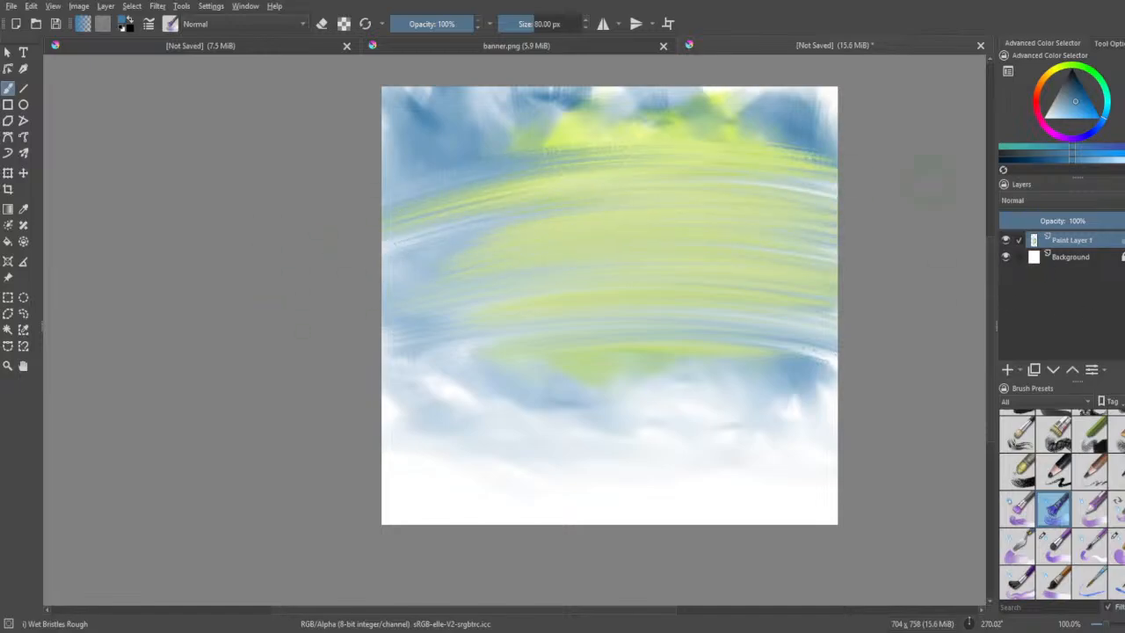
key("ctrl+z")
key("ctrl+z")
key("ctrl+z")
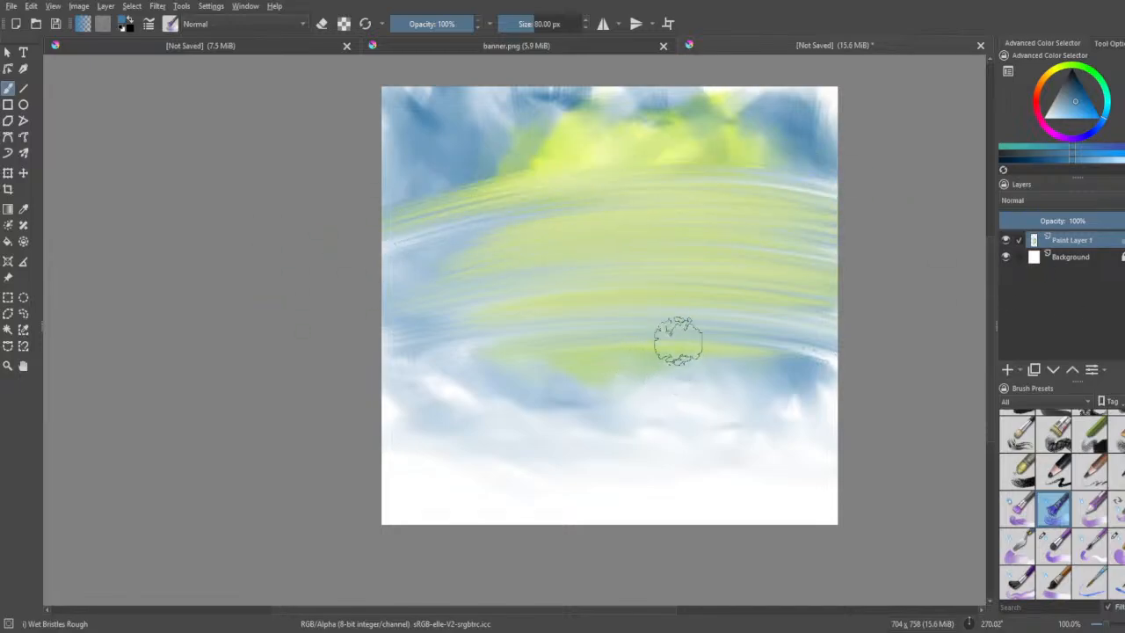
key("ctrl+z")
key("ctrl+z")
key("ctrl+z")
key("ctrl+z")
key("ctrl+z")
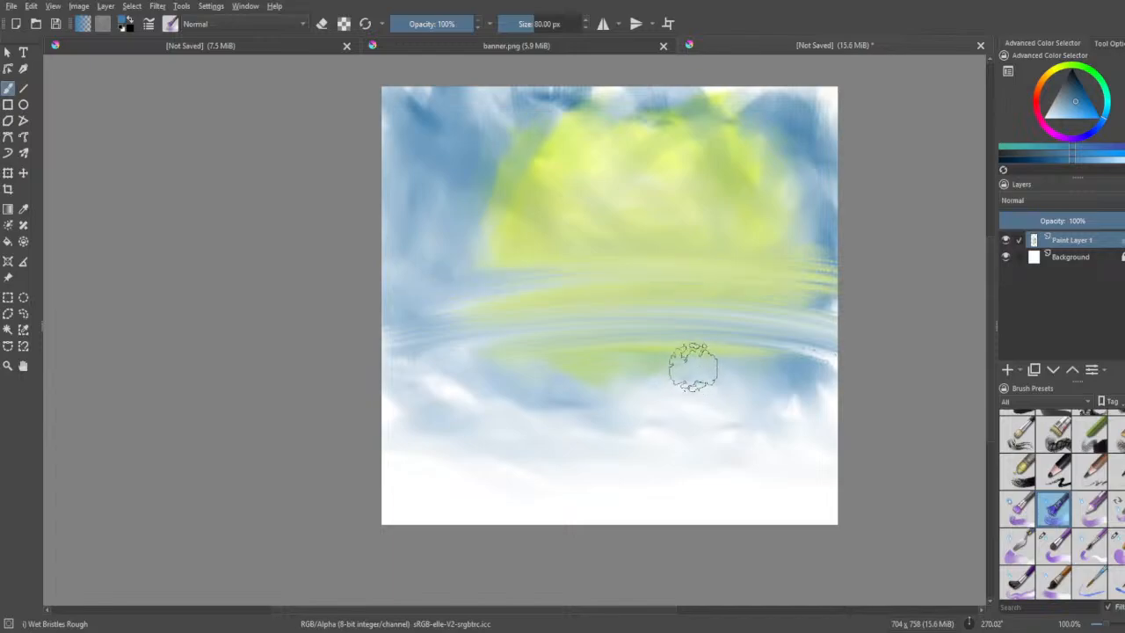
key("ctrl+z")
key("ctrl+z")
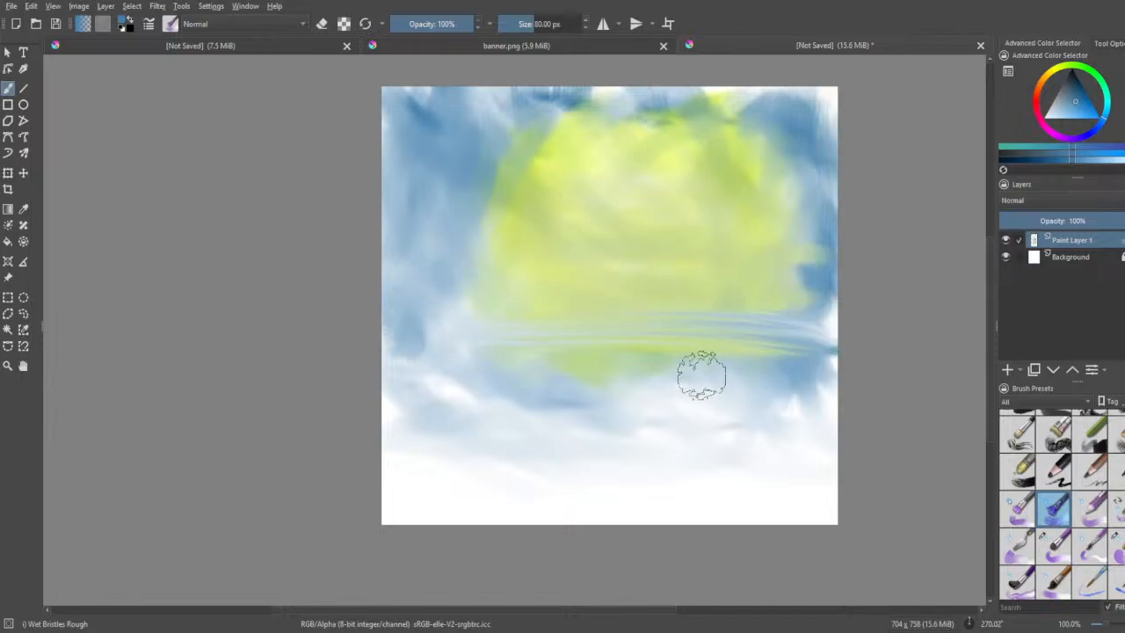
key("ctrl+z")
key("ctrl+z")
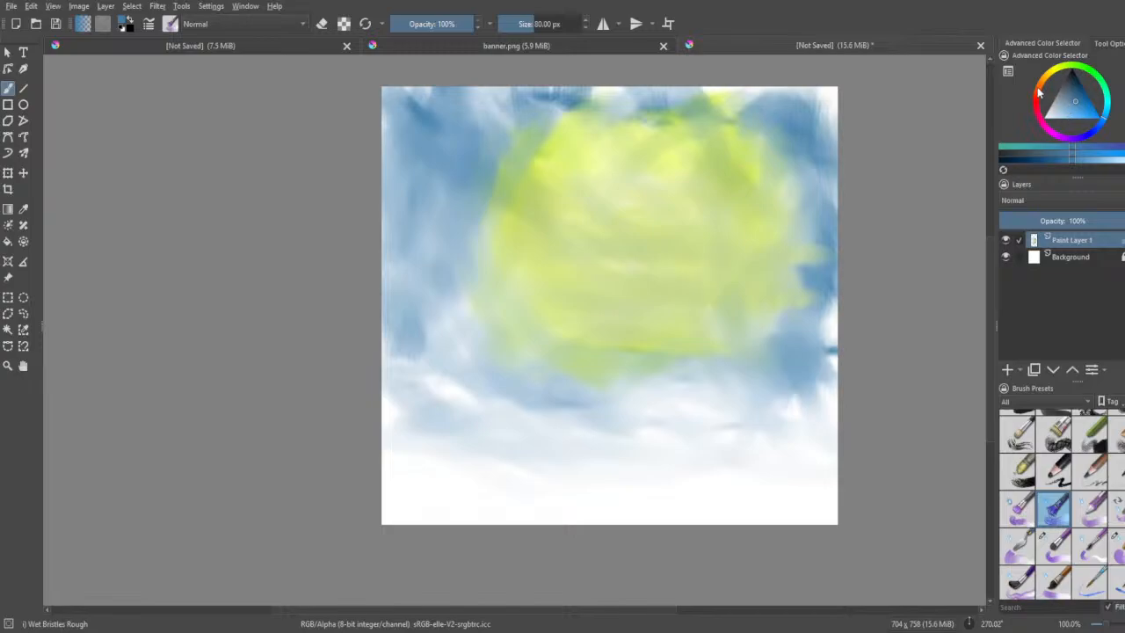
- Choose a dark red painting colour and stroke over the yellow shape's upper-right part with the Wet Bristles Rough brush
left_click_drag(1038, 93, 1031, 109)
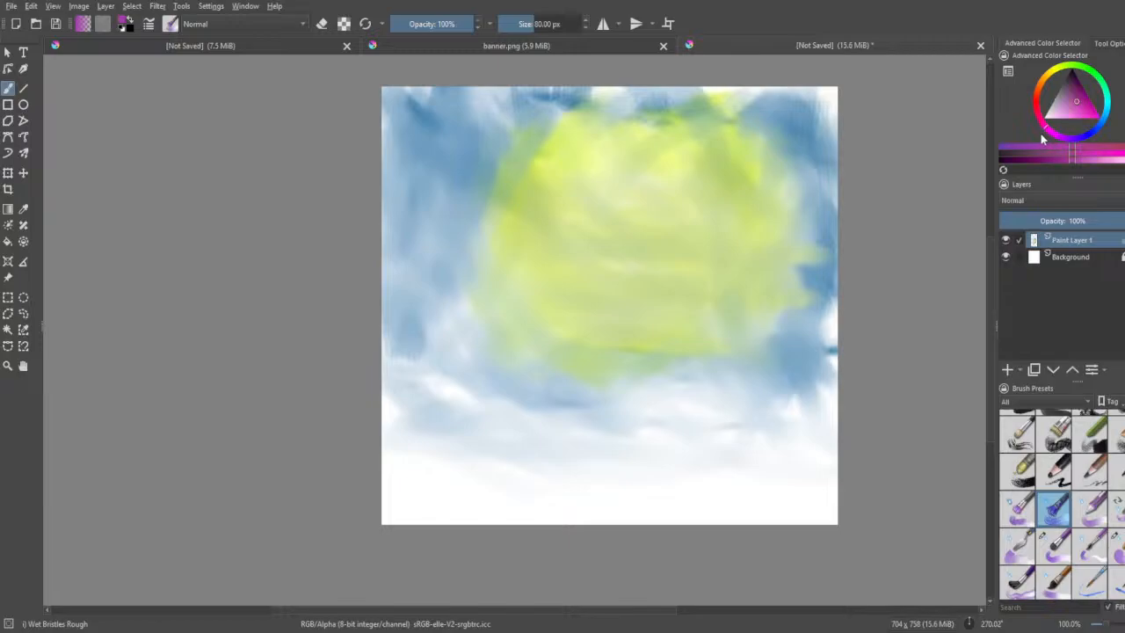
mouse_move(1027, 123)
left_mouse_down()
mouse_move(1067, 157)
mouse_move(1030, 143)
mouse_move(1046, 125)
mouse_move(1096, 116)
mouse_move(1035, 104)
mouse_move(1080, 105)
mouse_move(1087, 82)
left_mouse_up()
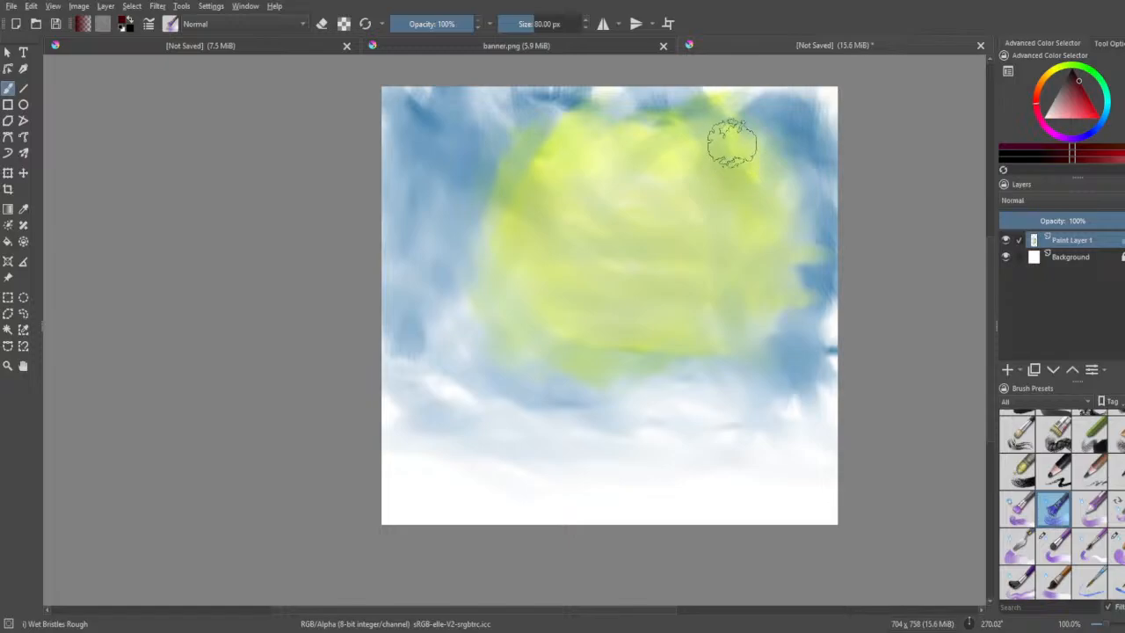
mouse_move(732, 120)
left_mouse_down()
mouse_move(732, 155)
mouse_move(765, 163)
left_mouse_up()
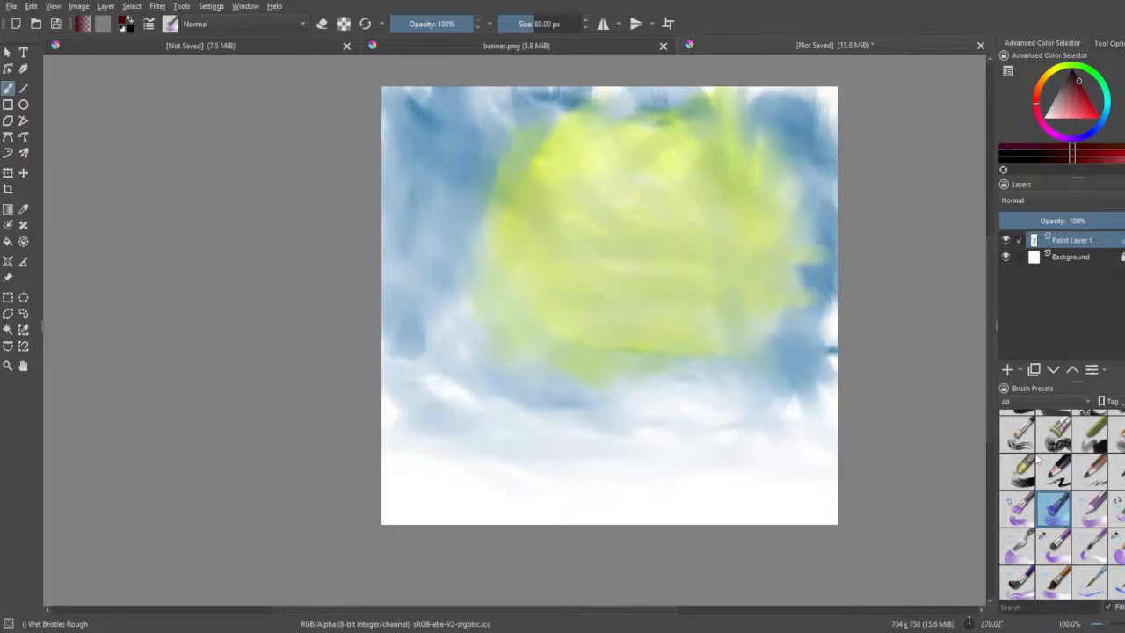
mouse_move(694, 90)
left_mouse_down()
mouse_move(695, 188)
mouse_move(697, 112)
mouse_move(698, 173)
mouse_move(718, 149)
mouse_move(737, 169)
mouse_move(763, 148)
left_mouse_up()
- Paint a dark red patch at the yellow shape's upper right with Wet Paint and spread it downward with Wet Bristles Rough
left_click(1056, 532)
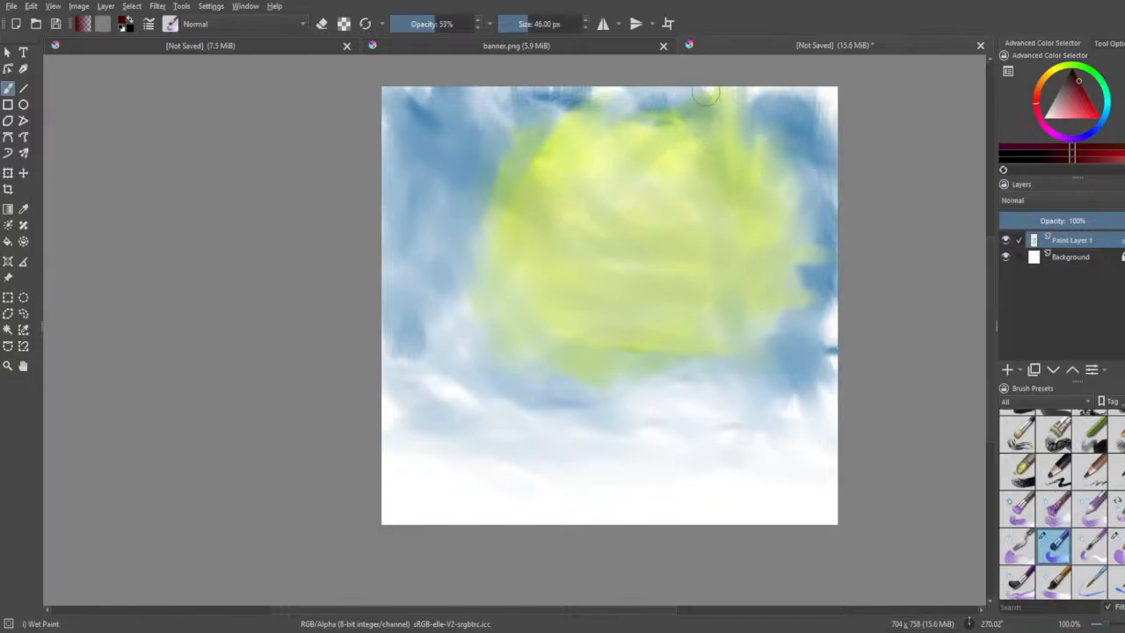
mouse_move(705, 93)
left_mouse_down()
mouse_move(700, 137)
mouse_move(717, 189)
mouse_move(712, 149)
mouse_move(701, 156)
mouse_move(711, 176)
mouse_move(681, 156)
mouse_move(738, 141)
mouse_move(698, 172)
mouse_move(732, 163)
mouse_move(698, 187)
left_mouse_up()
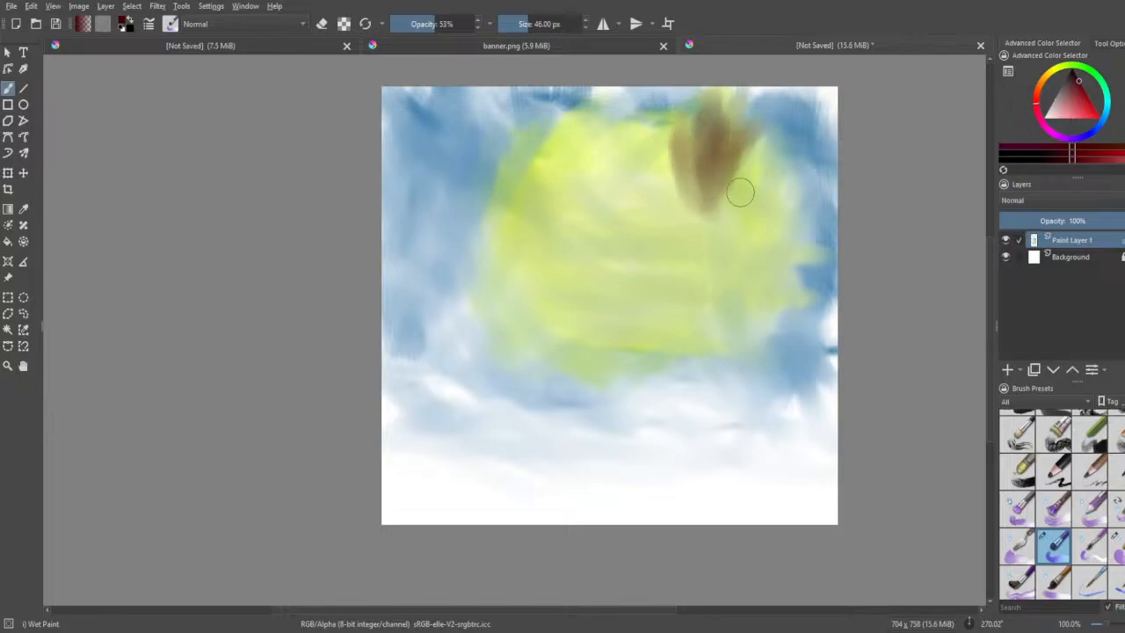
left_click(1050, 507)
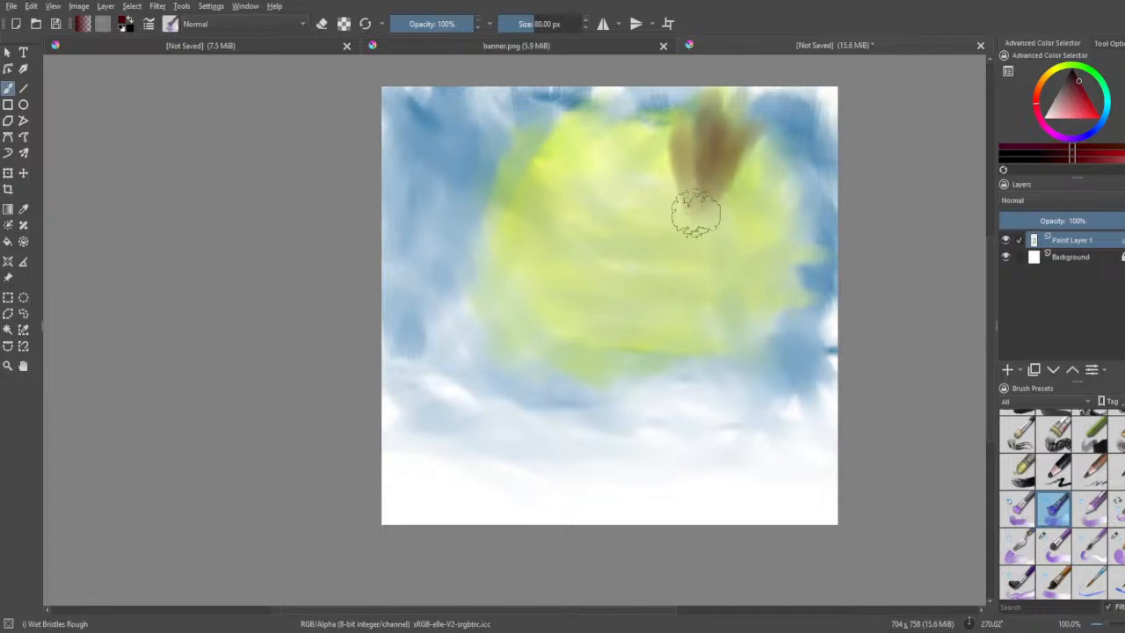
mouse_move(712, 230)
left_mouse_down()
mouse_move(679, 189)
mouse_move(710, 217)
mouse_move(739, 195)
mouse_move(753, 152)
mouse_move(724, 188)
mouse_move(720, 230)
mouse_move(757, 156)
mouse_move(743, 189)
mouse_move(714, 212)
mouse_move(705, 193)
mouse_move(686, 221)
mouse_move(703, 221)
mouse_move(689, 184)
mouse_move(702, 260)
mouse_move(720, 273)
mouse_move(734, 228)
mouse_move(701, 194)
mouse_move(678, 274)
mouse_move(710, 303)
mouse_move(744, 269)
mouse_move(757, 227)
mouse_move(658, 224)
mouse_move(709, 279)
mouse_move(699, 288)
mouse_move(701, 266)
mouse_move(703, 296)
mouse_move(750, 265)
mouse_move(691, 283)
mouse_move(653, 273)
mouse_move(678, 303)
mouse_move(738, 308)
mouse_move(759, 289)
mouse_move(743, 195)
mouse_move(732, 209)
mouse_move(746, 174)
left_mouse_up()
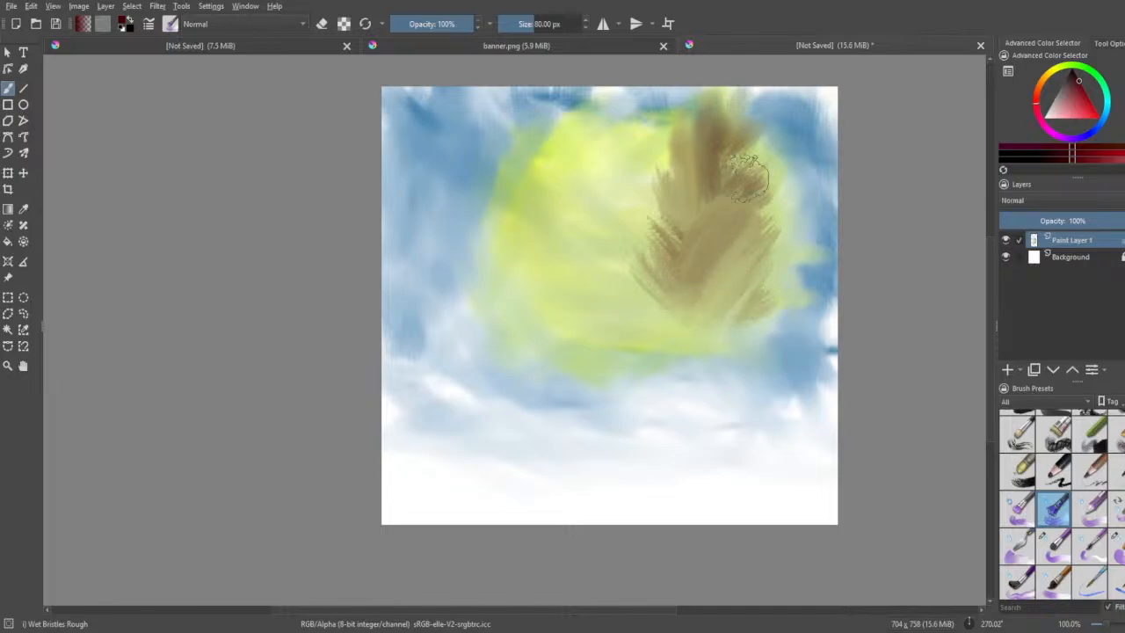
- Paint dark red, leaf-like strokes over the brown patch and a second shape to its left with the 75 px Wet Knife brush
left_click(1116, 509)
mouse_move(691, 274)
left_mouse_down()
mouse_move(736, 247)
mouse_move(719, 289)
mouse_move(746, 223)
mouse_move(720, 167)
mouse_move(694, 260)
mouse_move(681, 141)
mouse_move(667, 140)
mouse_move(698, 175)
mouse_move(725, 95)
mouse_move(741, 88)
mouse_move(747, 176)
mouse_move(756, 132)
mouse_move(729, 228)
mouse_move(707, 283)
mouse_move(657, 314)
mouse_move(747, 290)
mouse_move(737, 344)
mouse_move(687, 341)
mouse_move(694, 373)
mouse_move(756, 343)
mouse_move(703, 365)
mouse_move(676, 302)
mouse_move(642, 334)
mouse_move(615, 281)
mouse_move(585, 290)
mouse_move(601, 333)
mouse_move(587, 356)
mouse_move(628, 268)
mouse_move(620, 230)
mouse_move(592, 240)
mouse_move(562, 200)
left_mouse_up()
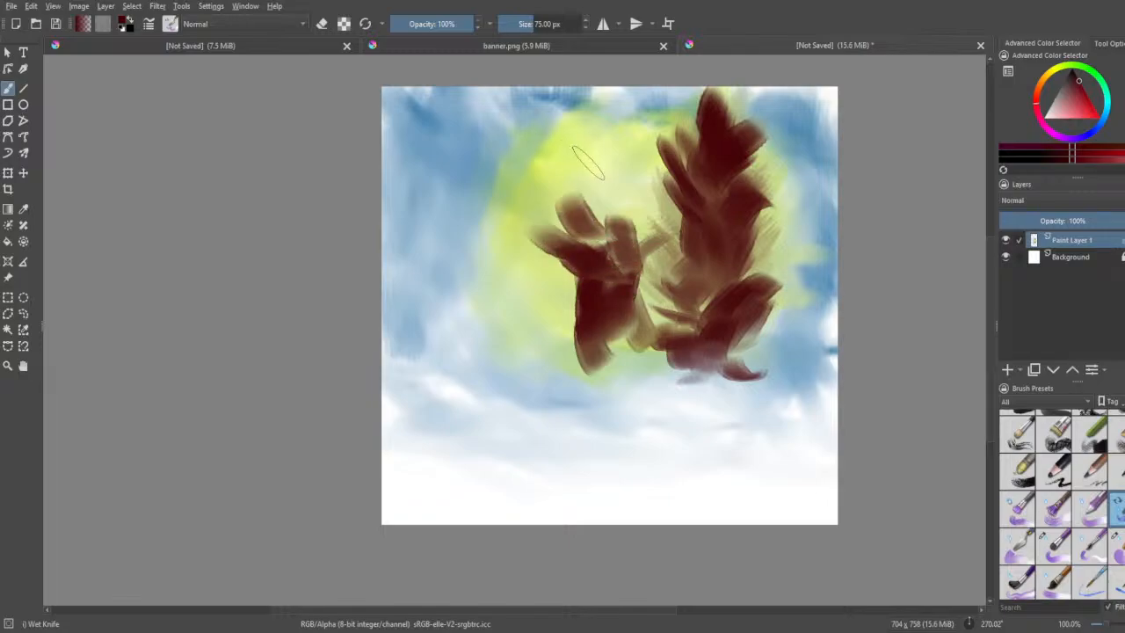
- Smear the top of the left dark red shape upward into thin streaks with the 60 px Wet Smear brush
left_click(1087, 545)
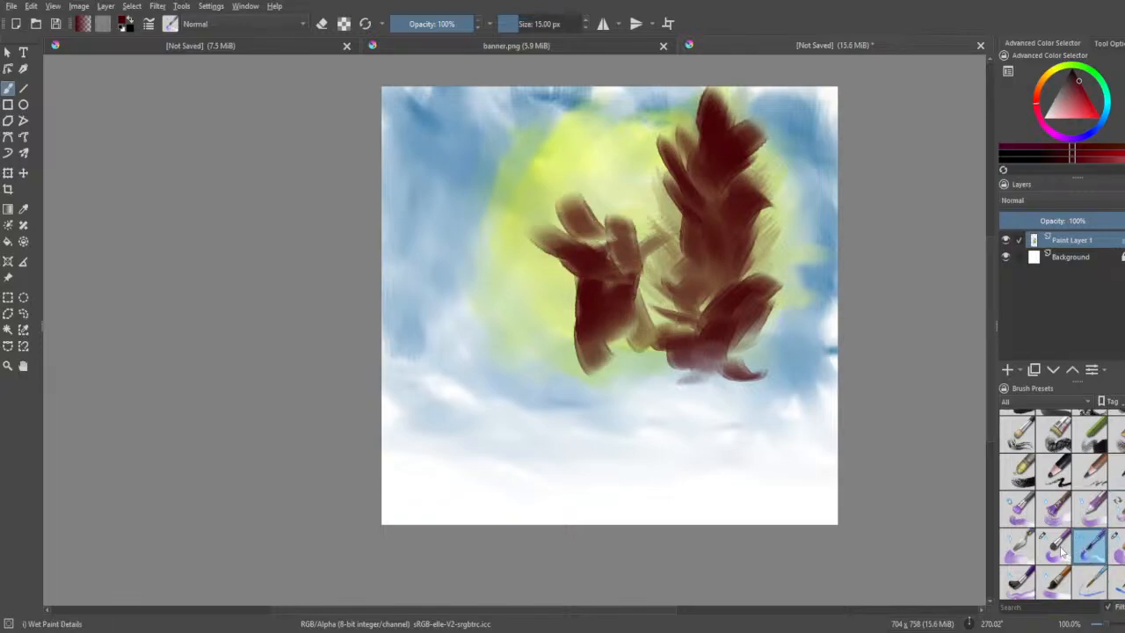
left_click(1021, 578)
left_click_drag(575, 290, 587, 187)
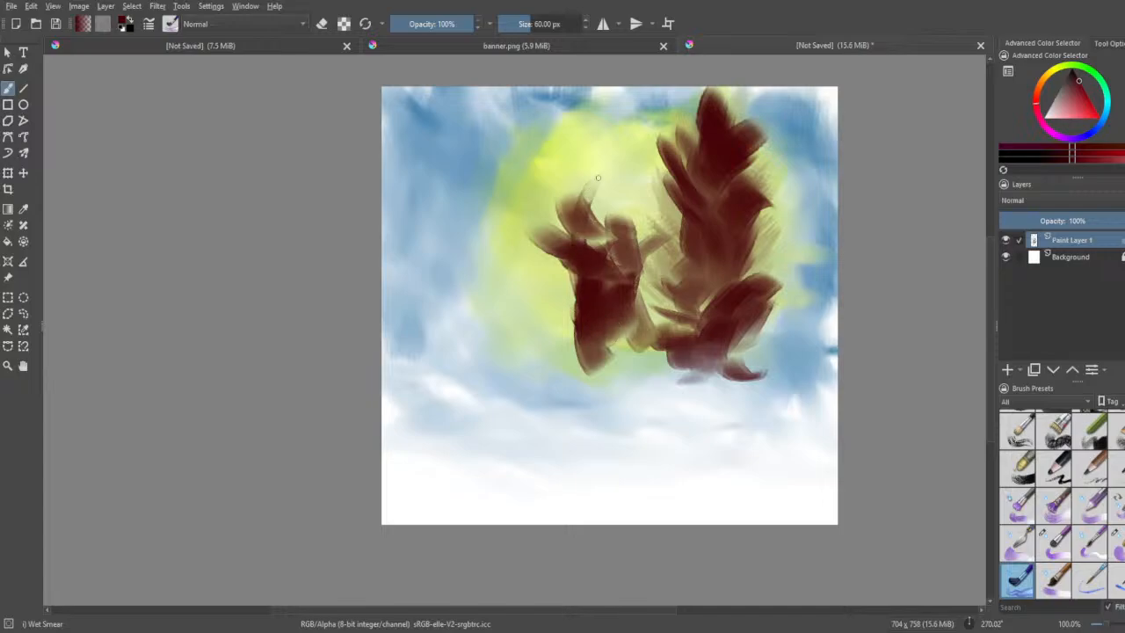
mouse_move(599, 241)
left_mouse_down()
mouse_move(626, 195)
mouse_move(609, 178)
left_mouse_up()
left_click_drag(587, 213, 571, 162)
left_click_drag(591, 208, 629, 137)
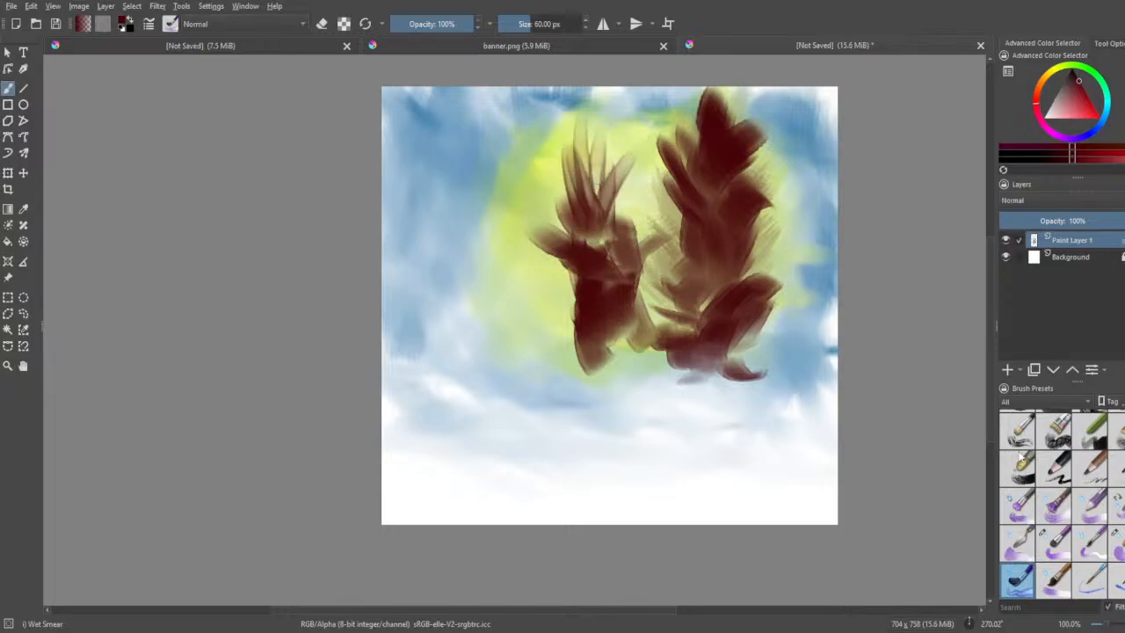
- Spread the top of the left dark red shape upward with Wet Paint and the 80 px Wet Bristles Rough brush
left_click(1054, 542)
mouse_move(608, 220)
left_mouse_down()
mouse_move(606, 129)
mouse_move(630, 120)
left_mouse_up()
mouse_move(597, 209)
left_mouse_down()
mouse_move(606, 122)
mouse_move(583, 130)
left_mouse_up()
left_click_drag(580, 191, 552, 118)
left_click(1045, 502)
left_click_drag(606, 232, 586, 133)
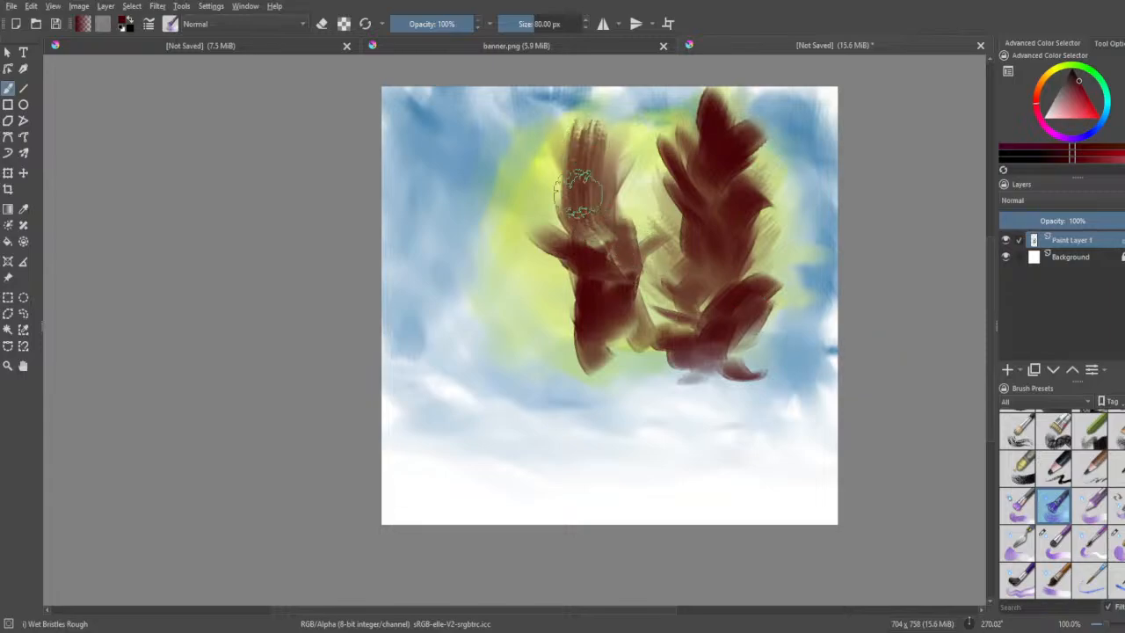
left_click_drag(580, 193, 565, 130)
mouse_move(581, 191)
left_mouse_down()
mouse_move(584, 115)
mouse_move(610, 119)
left_mouse_up()
left_click_drag(617, 193, 645, 128)
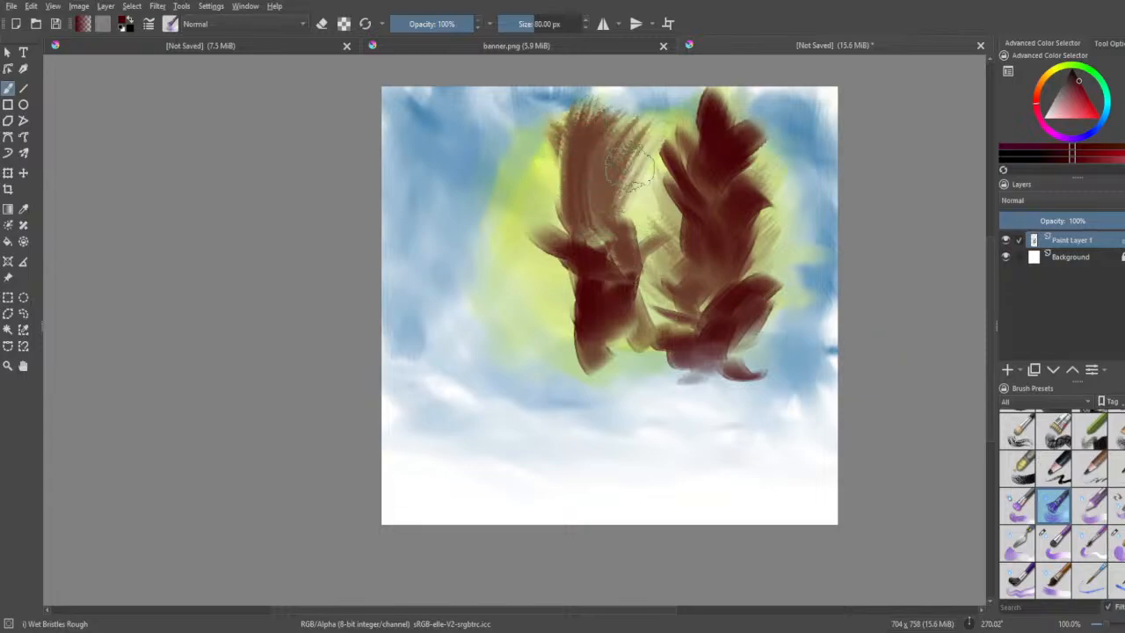
- Extend the left shape to the canvas top and add a brown patch beside it with Wet Bristles, spreading it sideways with Wet Bristles Rough
left_click(1018, 505)
left_click_drag(650, 244, 645, 132)
left_click_drag(615, 225, 608, 141)
mouse_move(590, 195)
left_mouse_down()
mouse_move(559, 148)
mouse_move(572, 112)
mouse_move(608, 95)
left_mouse_up()
left_click_drag(628, 131, 643, 95)
mouse_move(604, 222)
left_mouse_down()
mouse_move(574, 183)
mouse_move(633, 113)
mouse_move(577, 291)
mouse_move(615, 343)
mouse_move(554, 352)
mouse_move(492, 316)
mouse_move(519, 264)
mouse_move(509, 233)
mouse_move(475, 237)
mouse_move(435, 204)
left_mouse_up()
left_click_drag(435, 204, 555, 226)
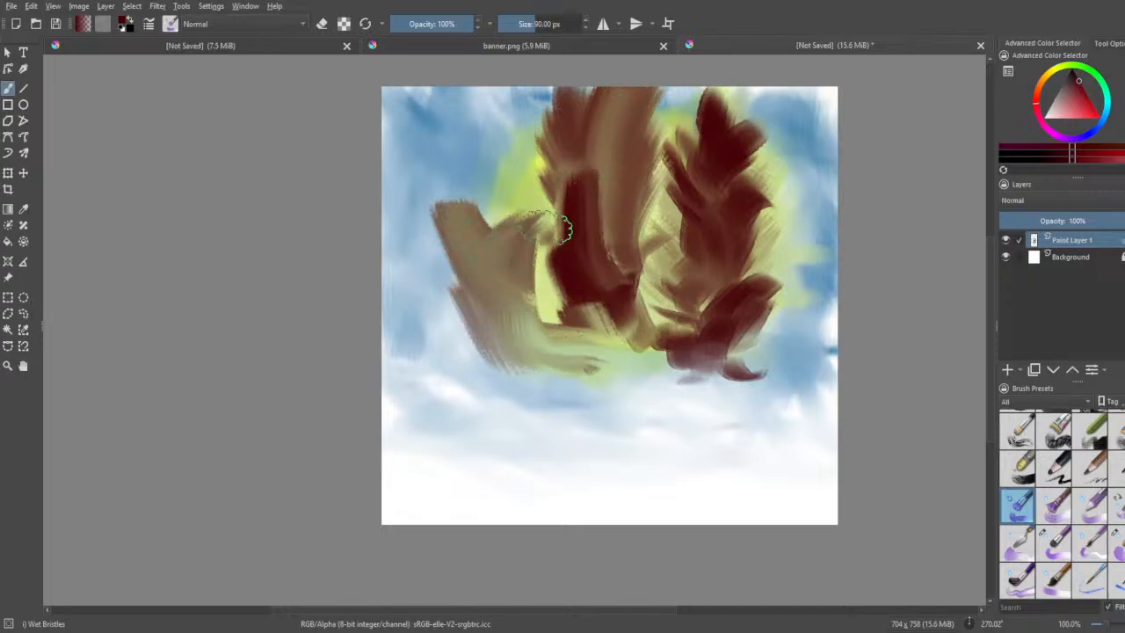
left_click(1058, 508)
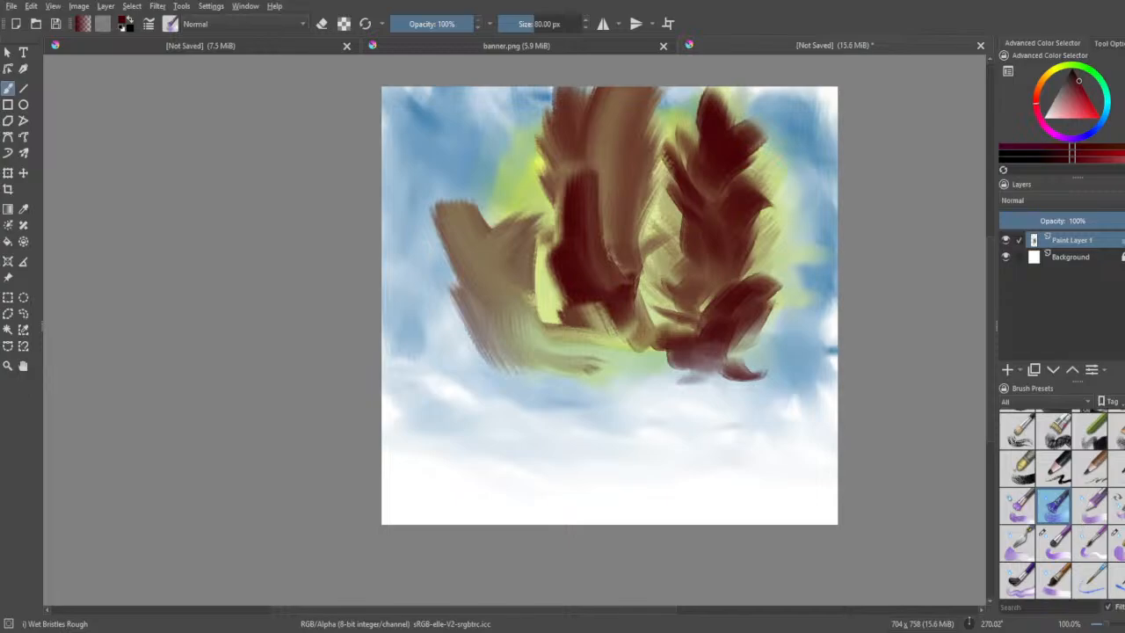
mouse_move(479, 321)
left_mouse_down()
mouse_move(480, 198)
mouse_move(473, 254)
mouse_move(362, 323)
left_mouse_up()
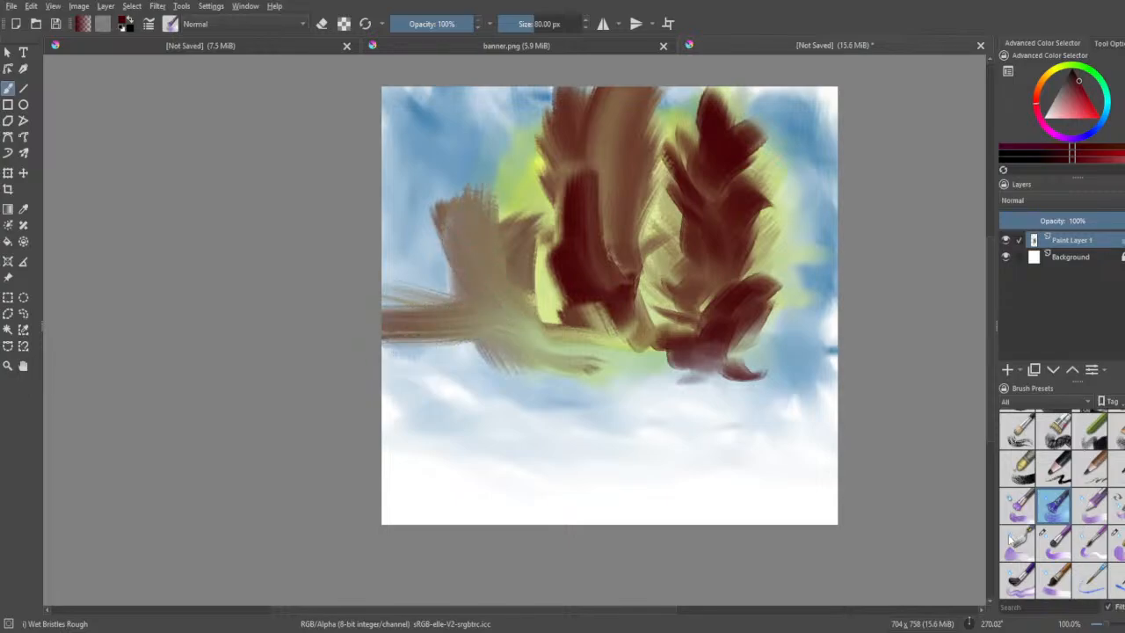
- Paint dark red trunk and branch shapes from the left edge to the right edge with the 60 px Wet Textured Soft brush
left_click(1015, 582)
left_click(1054, 580)
left_click_drag(487, 307, 369, 318)
mouse_move(420, 352)
left_mouse_down()
mouse_move(427, 274)
mouse_move(402, 181)
mouse_move(409, 243)
mouse_move(395, 319)
mouse_move(416, 270)
mouse_move(427, 166)
mouse_move(394, 168)
mouse_move(477, 269)
mouse_move(480, 329)
mouse_move(495, 175)
mouse_move(510, 363)
mouse_move(514, 290)
mouse_move(484, 217)
mouse_move(394, 322)
mouse_move(427, 343)
mouse_move(428, 364)
mouse_move(729, 369)
mouse_move(467, 384)
mouse_move(522, 360)
mouse_move(450, 372)
mouse_move(497, 364)
mouse_move(419, 316)
mouse_move(422, 329)
mouse_move(543, 351)
mouse_move(602, 298)
mouse_move(630, 306)
mouse_move(609, 316)
mouse_move(595, 359)
mouse_move(640, 326)
mouse_move(603, 180)
mouse_move(641, 138)
mouse_move(655, 158)
mouse_move(585, 151)
mouse_move(584, 116)
left_mouse_up()
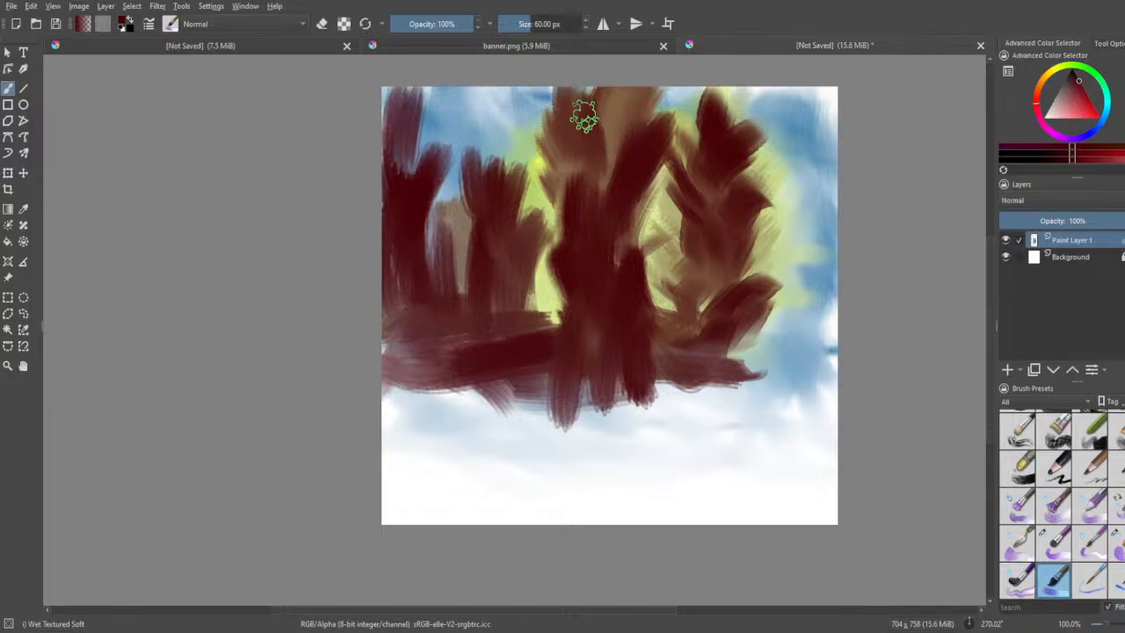
mouse_move(706, 366)
left_mouse_down()
mouse_move(740, 361)
mouse_move(788, 389)
mouse_move(767, 297)
mouse_move(821, 262)
mouse_move(810, 250)
mouse_move(786, 258)
mouse_move(799, 278)
mouse_move(789, 232)
mouse_move(830, 156)
mouse_move(814, 159)
mouse_move(811, 105)
mouse_move(799, 98)
mouse_move(846, 277)
mouse_move(835, 132)
mouse_move(837, 227)
mouse_move(814, 282)
mouse_move(830, 282)
mouse_move(833, 91)
left_mouse_up()
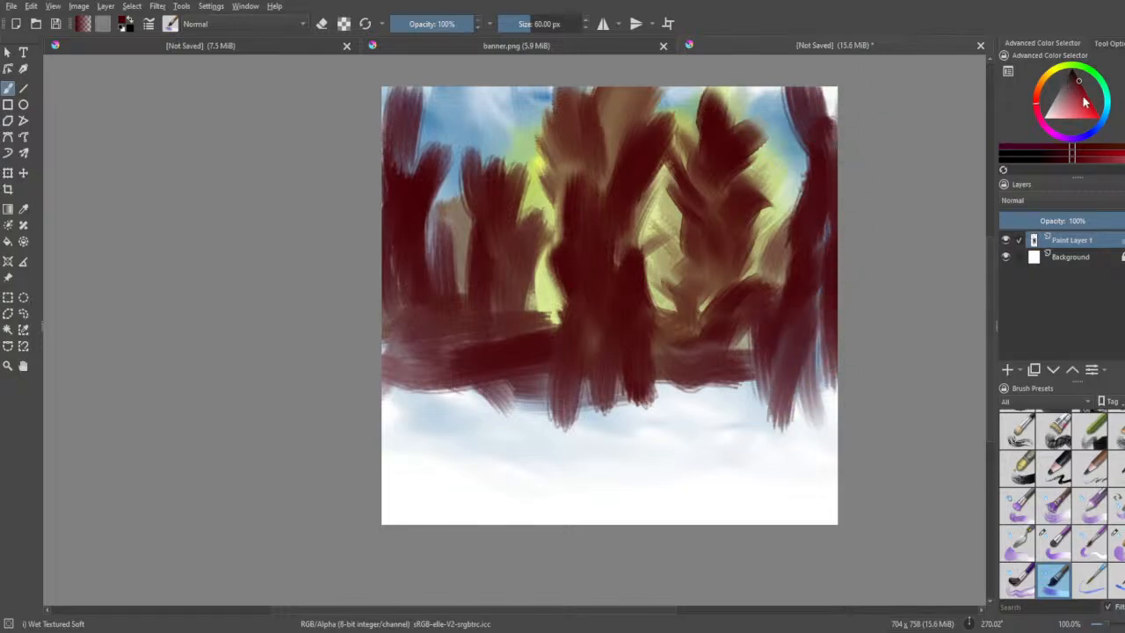
- Choose a dark brown colour and paint a vertical trunk down the right-centre tree with Wet Textured Soft and the 40 px Wet Circle
left_click_drag(1042, 99, 1040, 87)
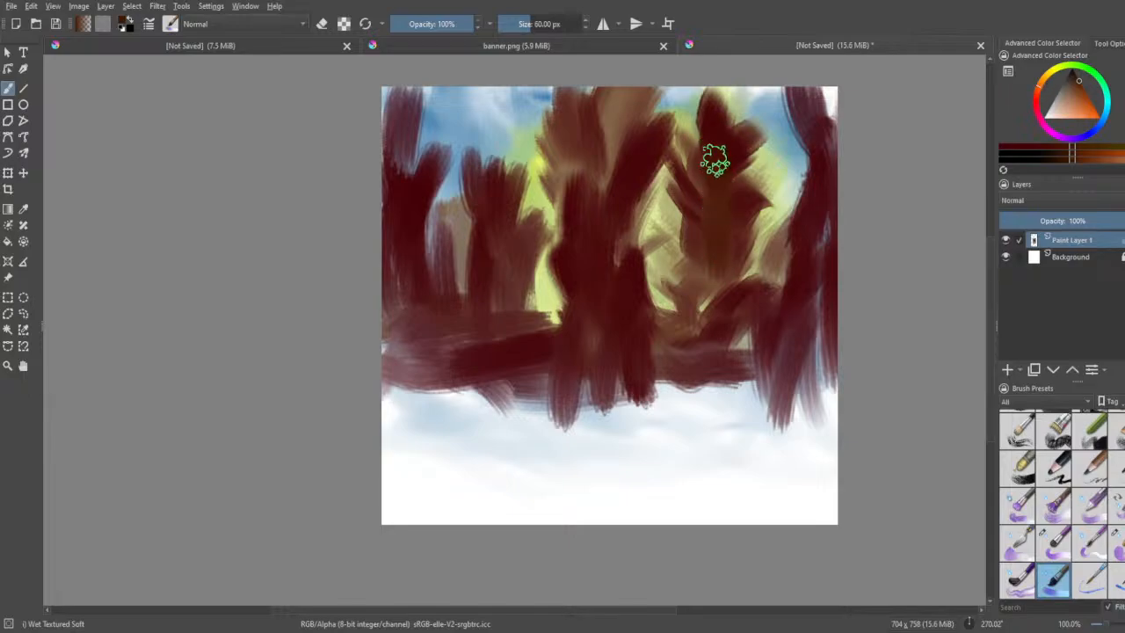
mouse_move(715, 164)
left_mouse_down()
mouse_move(716, 249)
mouse_move(722, 222)
left_mouse_up()
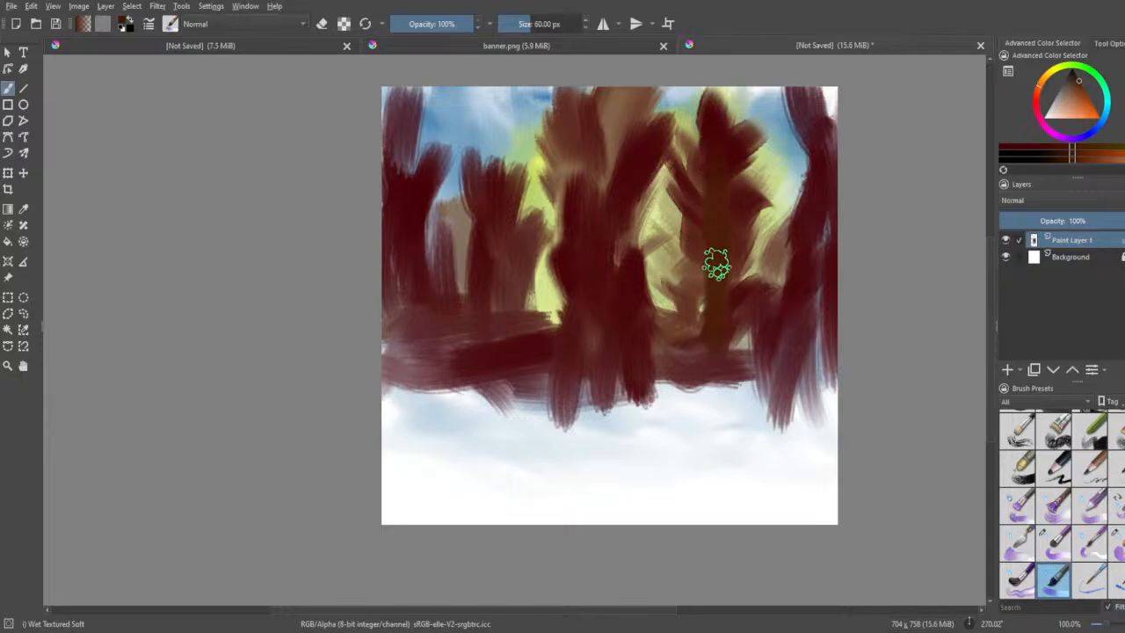
mouse_move(536, 23)
left_mouse_down()
mouse_move(523, 26)
mouse_move(525, 41)
left_mouse_up()
left_click(1089, 507)
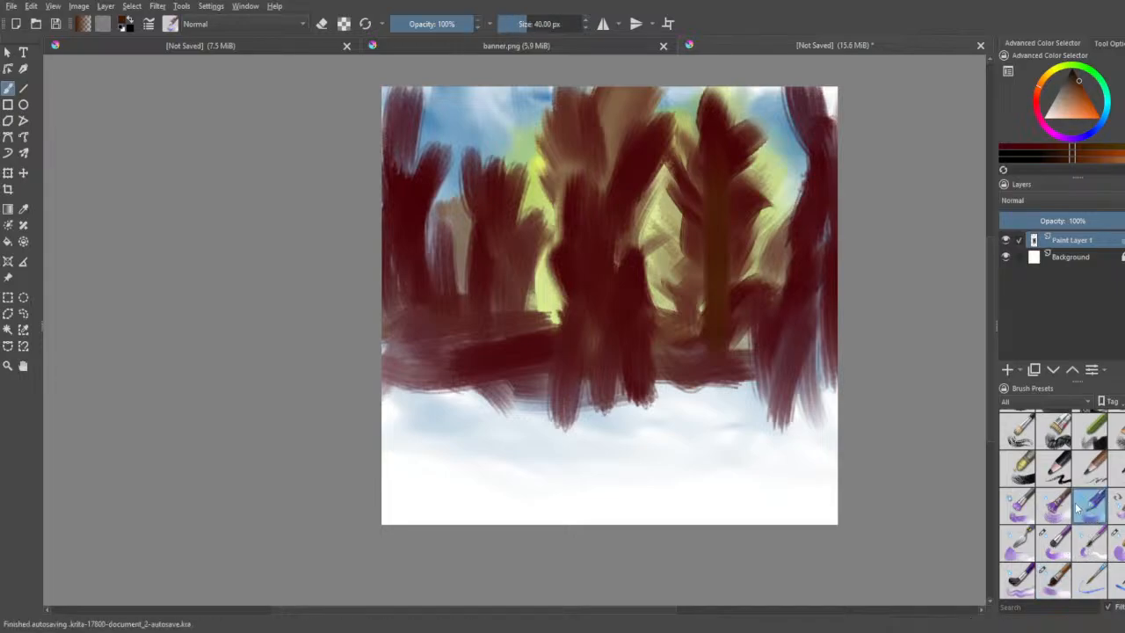
mouse_move(719, 153)
left_mouse_down()
mouse_move(711, 319)
mouse_move(705, 146)
mouse_move(720, 264)
mouse_move(715, 131)
mouse_move(732, 390)
left_mouse_up()
- Paint soft brown trunks over the right-edge, central and left-centre trees with the 46 px Wet Paint brush at 53% opacity
left_click(1056, 541)
mouse_move(815, 125)
left_mouse_down()
mouse_move(827, 325)
mouse_move(830, 148)
mouse_move(823, 327)
mouse_move(832, 195)
mouse_move(817, 288)
mouse_move(826, 362)
left_mouse_up()
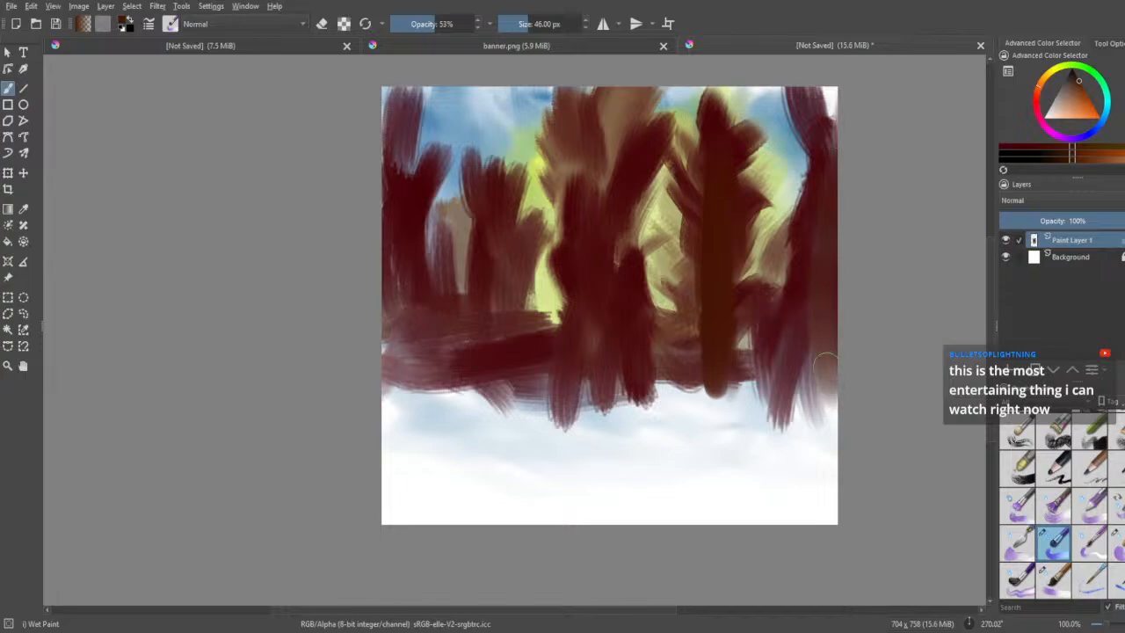
mouse_move(628, 219)
left_mouse_down()
mouse_move(593, 245)
mouse_move(599, 173)
mouse_move(590, 306)
left_mouse_up()
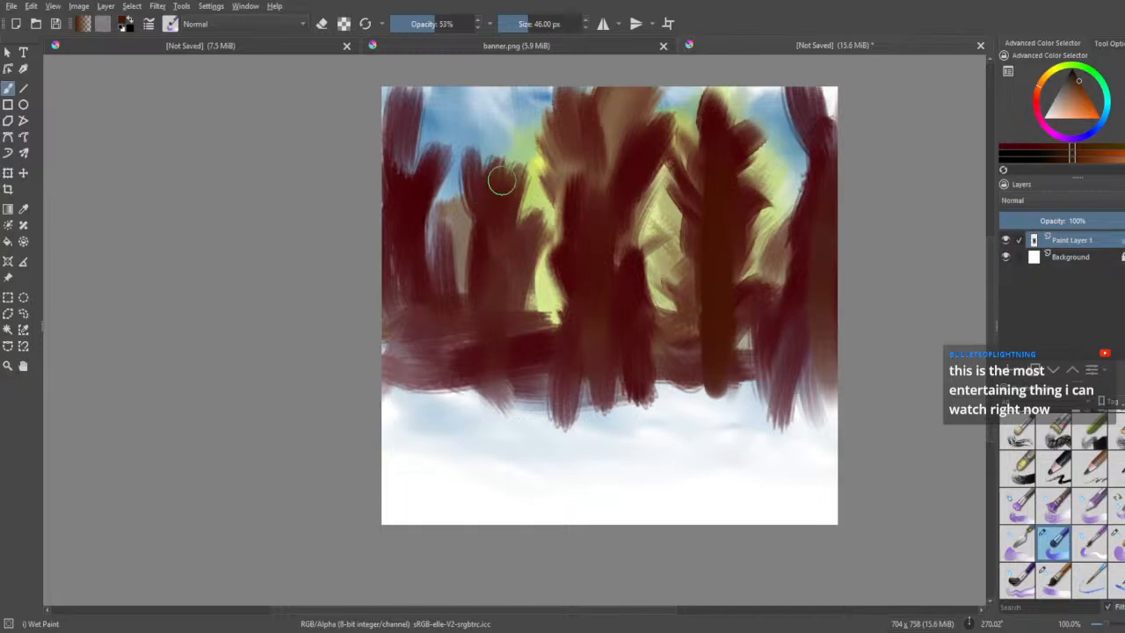
left_click_drag(498, 139, 499, 159)
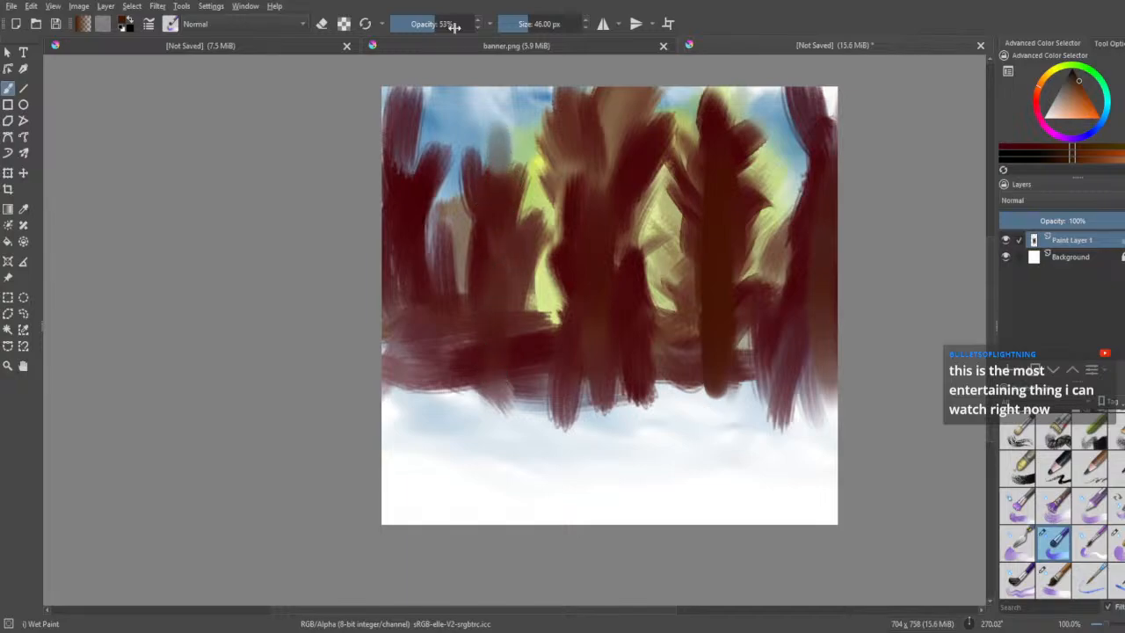
- Raise the brush opacity to 100% and strengthen the brown trunk of the left-centre tree with Wet Paint
left_click_drag(451, 23, 497, 25)
left_click_drag(494, 187, 497, 127)
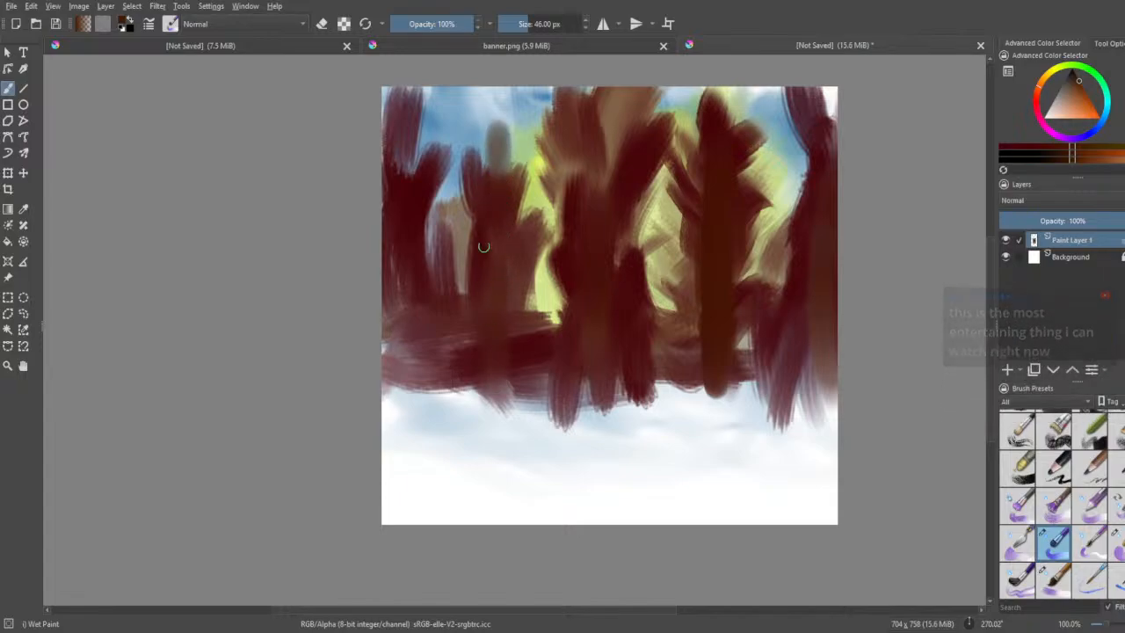
left_click_drag(494, 204, 499, 167)
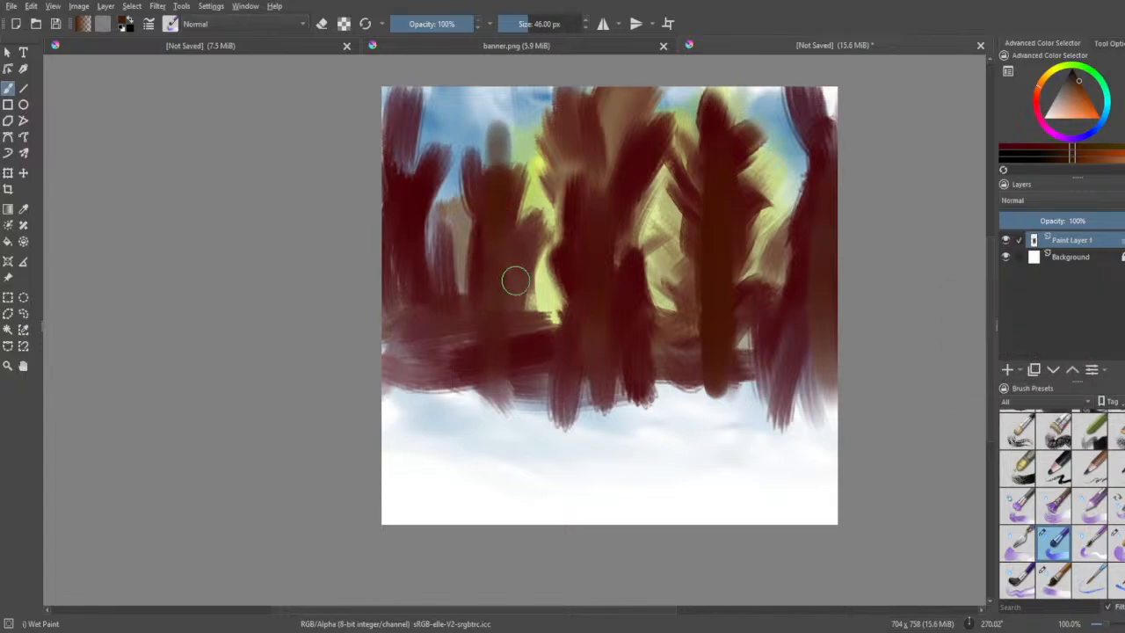
- Set Wet Paint to about 17 px and paint thin brown trunks and branches on the far-left, right-edge and right-centre trees
left_click_drag(549, 24, 507, 24)
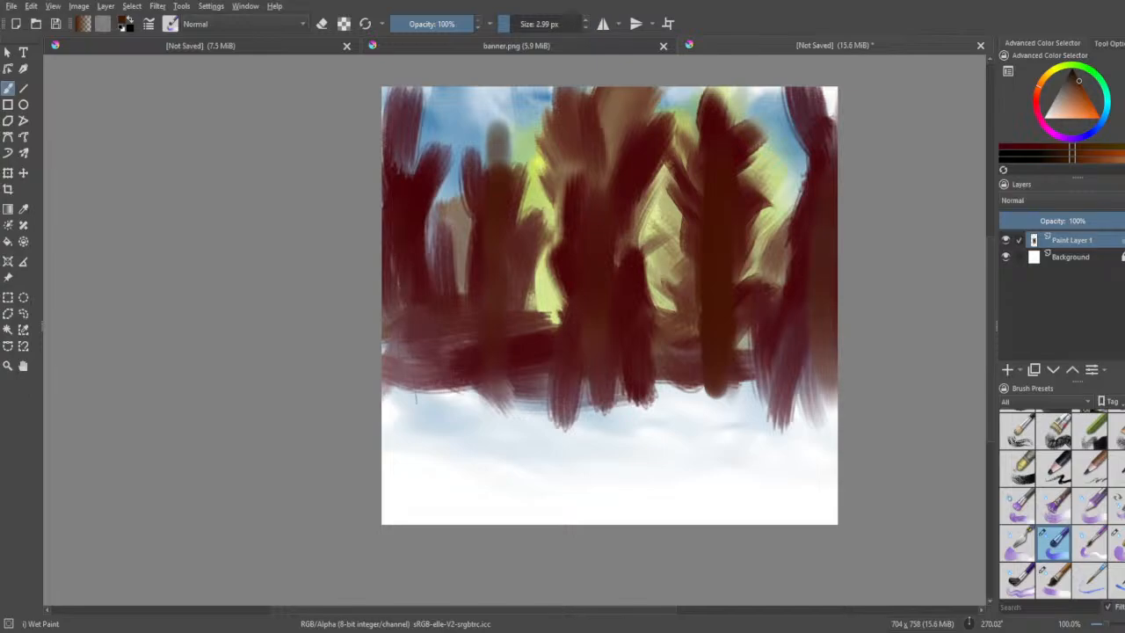
left_click_drag(524, 20, 540, 22)
left_click_drag(411, 395, 407, 309)
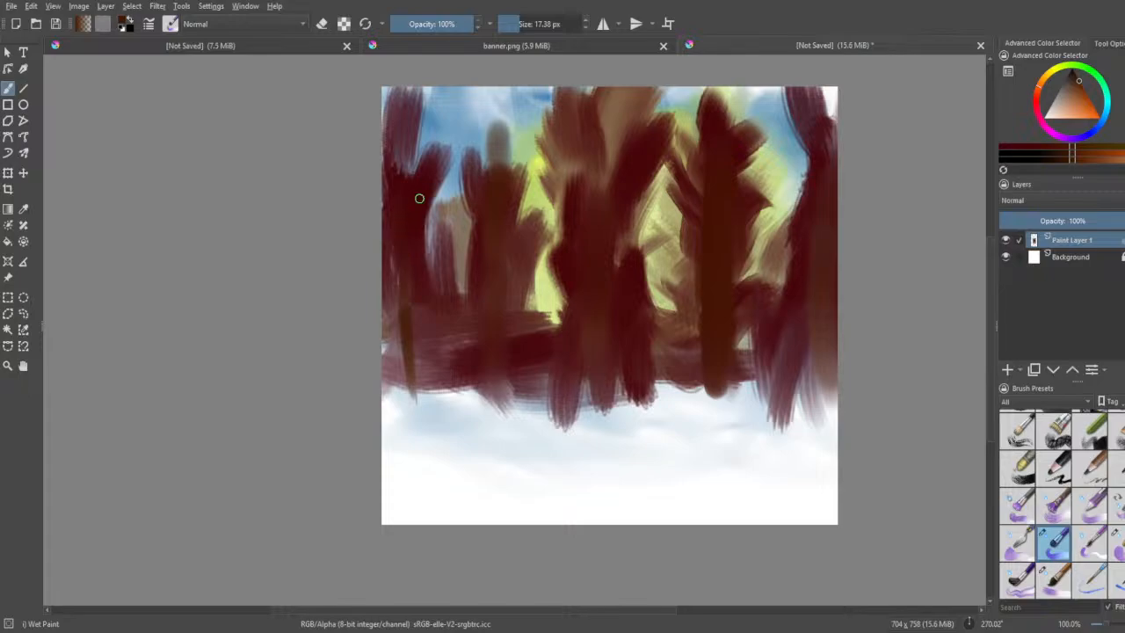
mouse_move(446, 198)
left_mouse_down()
mouse_move(422, 216)
mouse_move(441, 203)
left_mouse_up()
left_click_drag(419, 268, 448, 247)
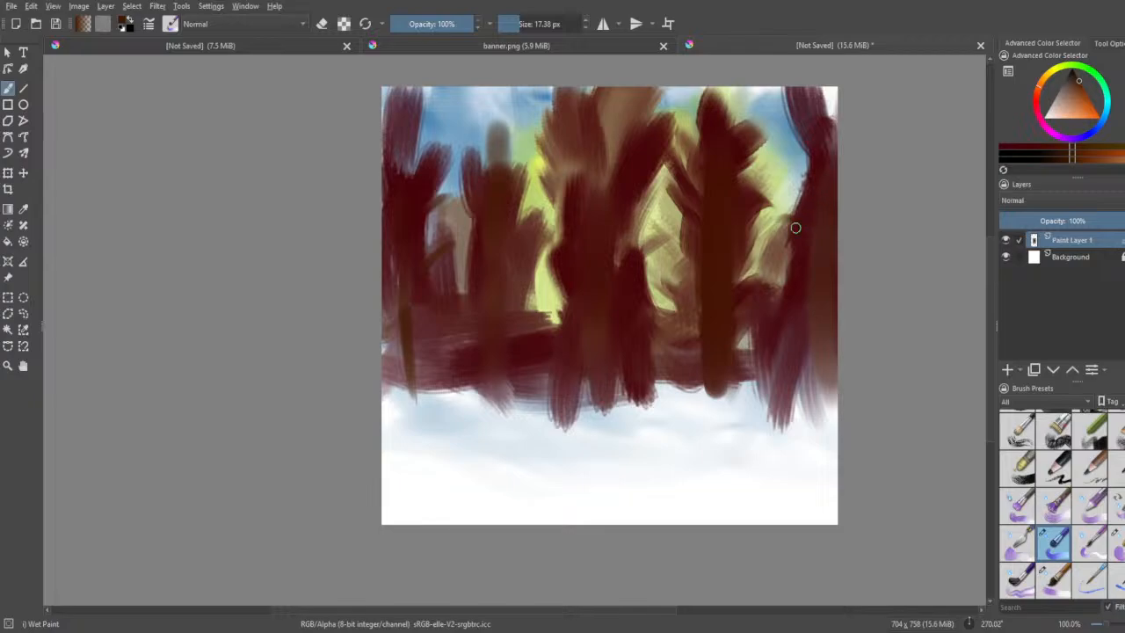
mouse_move(821, 150)
left_mouse_down()
mouse_move(787, 162)
mouse_move(808, 150)
mouse_move(801, 112)
mouse_move(825, 144)
mouse_move(833, 90)
left_mouse_up()
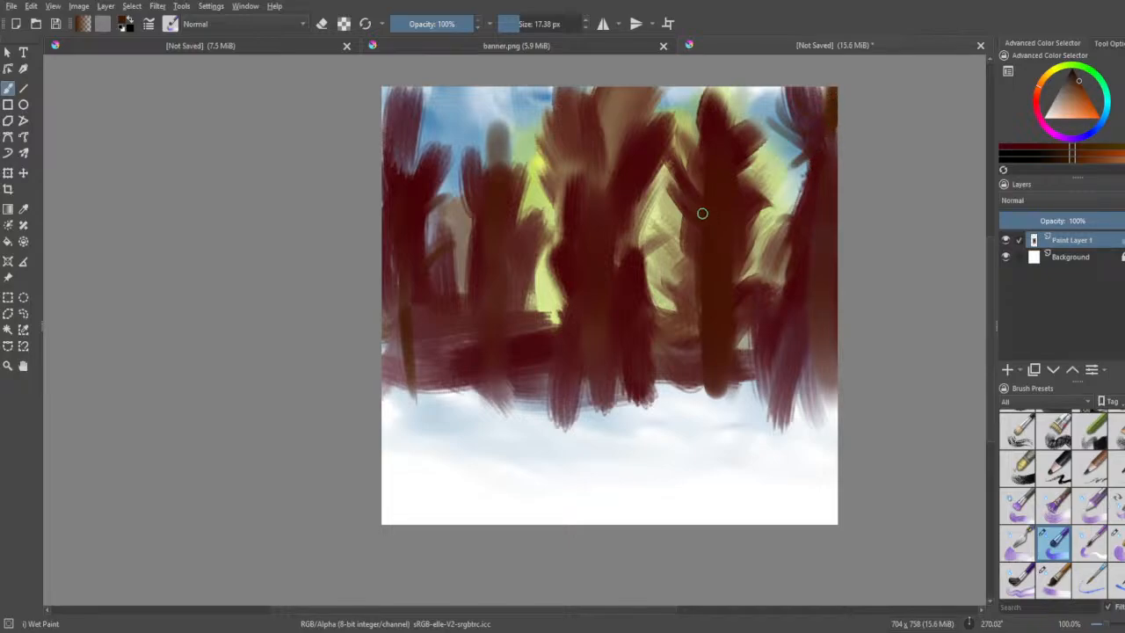
mouse_move(703, 214)
left_mouse_down()
mouse_move(673, 193)
mouse_move(763, 186)
left_mouse_up()
- Choose a light orange colour and stroke over the upper right-centre and right-edge trees with the 80 px Wet Bristles Rough brush
left_click(1039, 501)
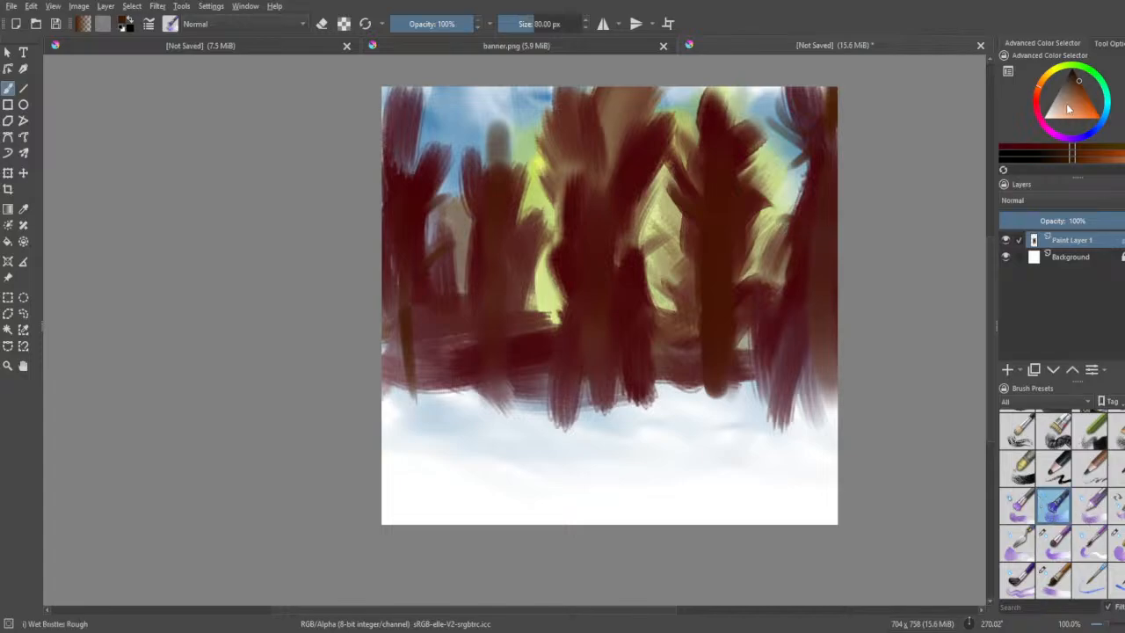
left_click_drag(1079, 104, 1071, 115)
mouse_move(720, 175)
left_mouse_down()
mouse_move(691, 119)
mouse_move(698, 151)
mouse_move(724, 151)
mouse_move(750, 175)
mouse_move(757, 150)
mouse_move(762, 163)
mouse_move(792, 148)
mouse_move(830, 165)
left_mouse_up()
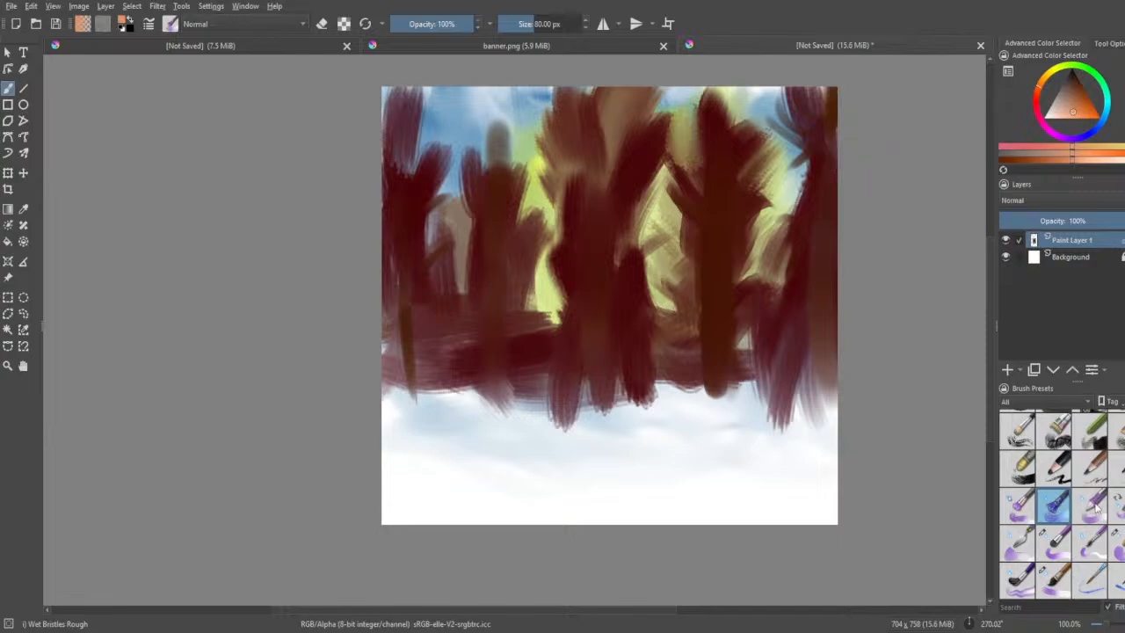
- Paint thin orange highlights on the right-centre tree's trunk and branches with Wet Textured Soft at about 6.5 px
left_click(1061, 553)
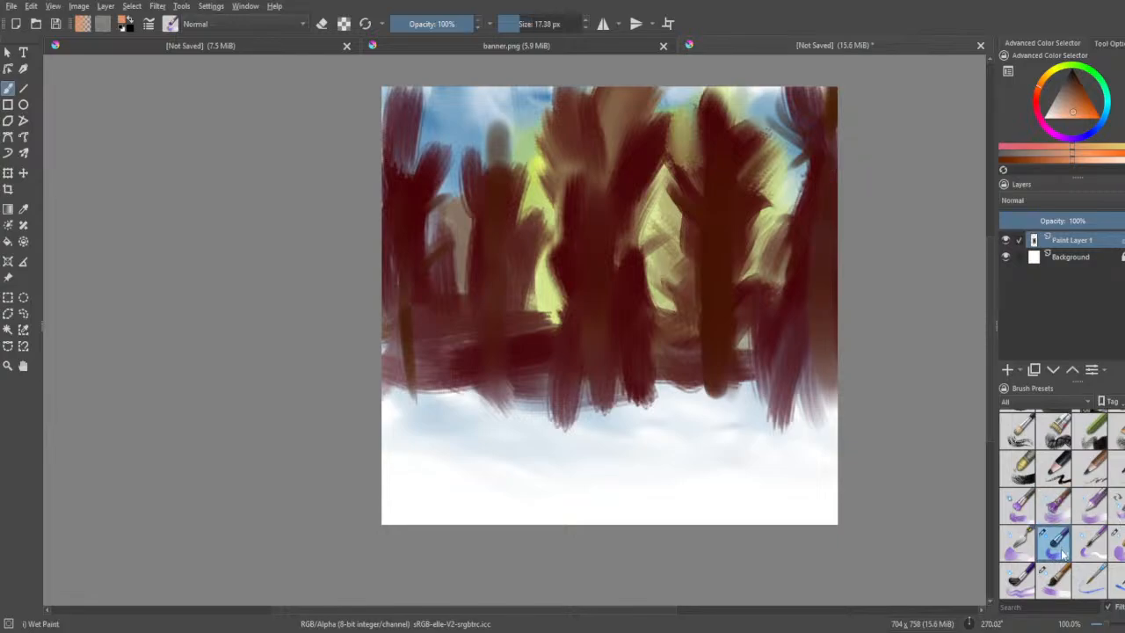
left_click(1050, 571)
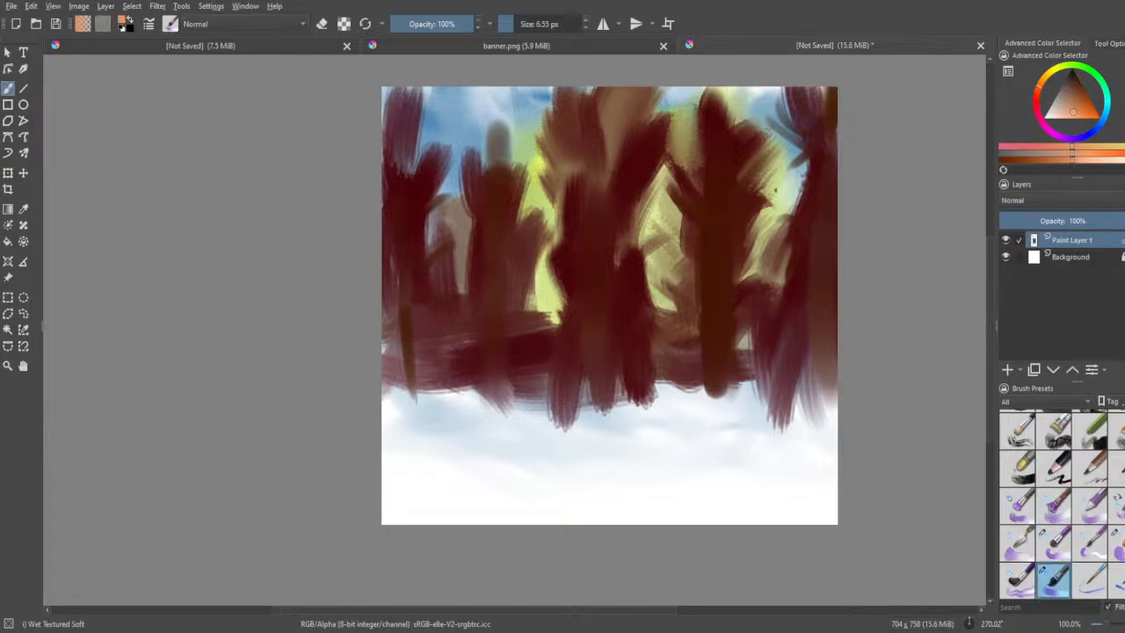
left_click_drag(769, 199, 747, 251)
left_click_drag(681, 195, 683, 235)
mouse_move(699, 228)
left_mouse_down()
mouse_move(702, 270)
mouse_move(702, 226)
left_mouse_up()
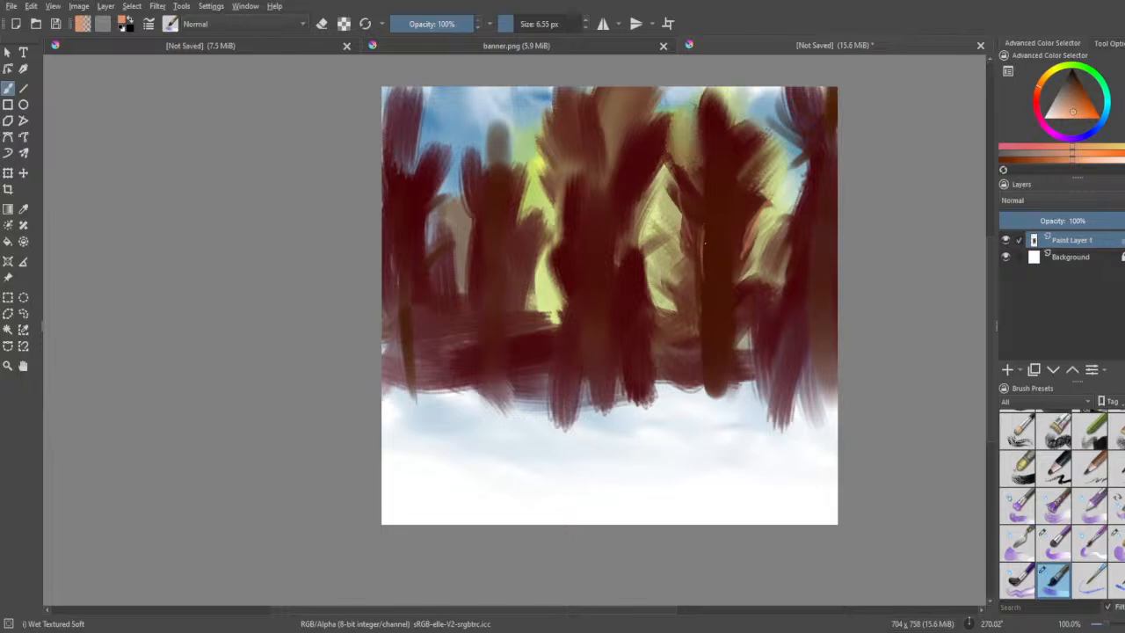
left_click_drag(710, 328, 710, 388)
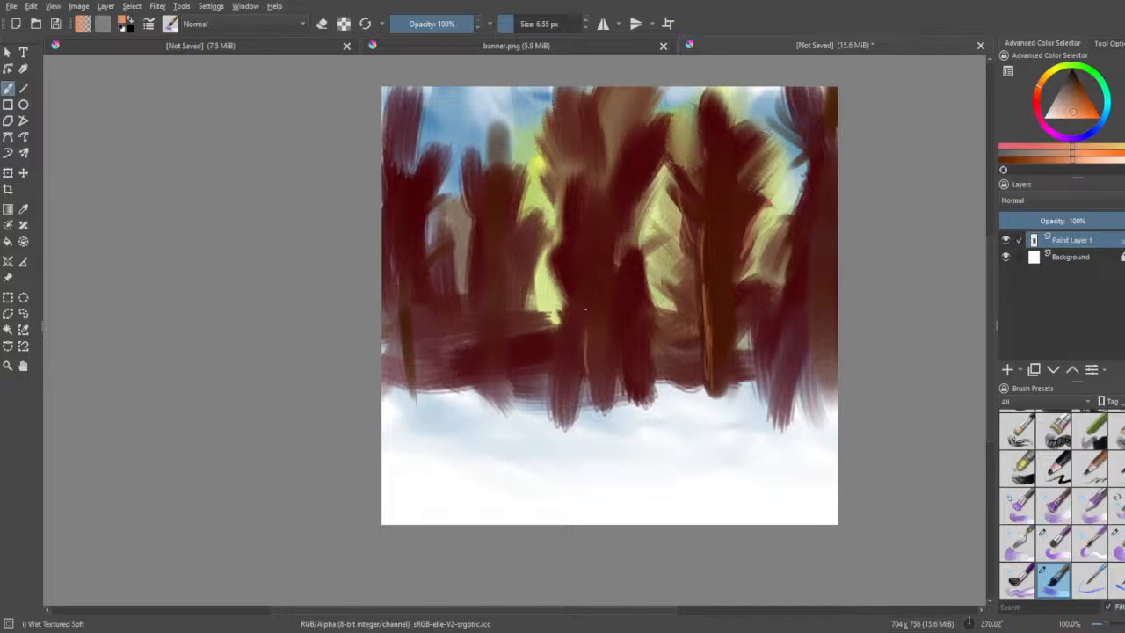
- Add thin orange highlights along the trunks and branches of the central and left-centre trees
left_click_drag(586, 318, 585, 234)
left_click_drag(484, 324, 488, 251)
left_click_drag(488, 365, 484, 165)
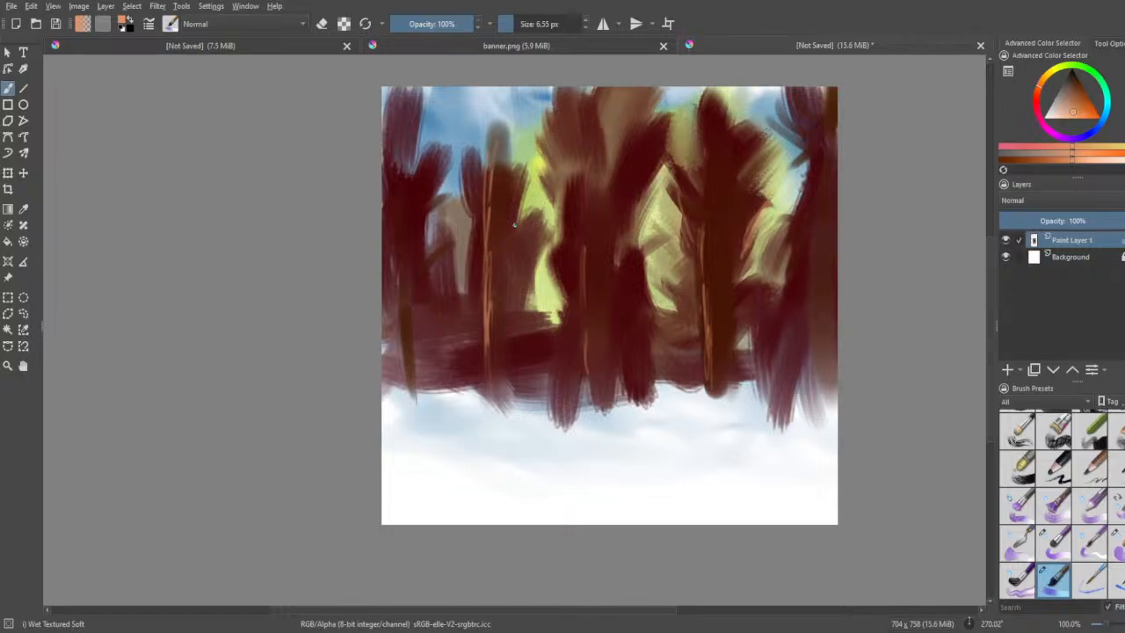
left_click_drag(502, 206, 521, 181)
left_click_drag(503, 268, 527, 236)
mouse_move(470, 273)
left_mouse_down()
mouse_move(477, 315)
mouse_move(468, 269)
left_mouse_up()
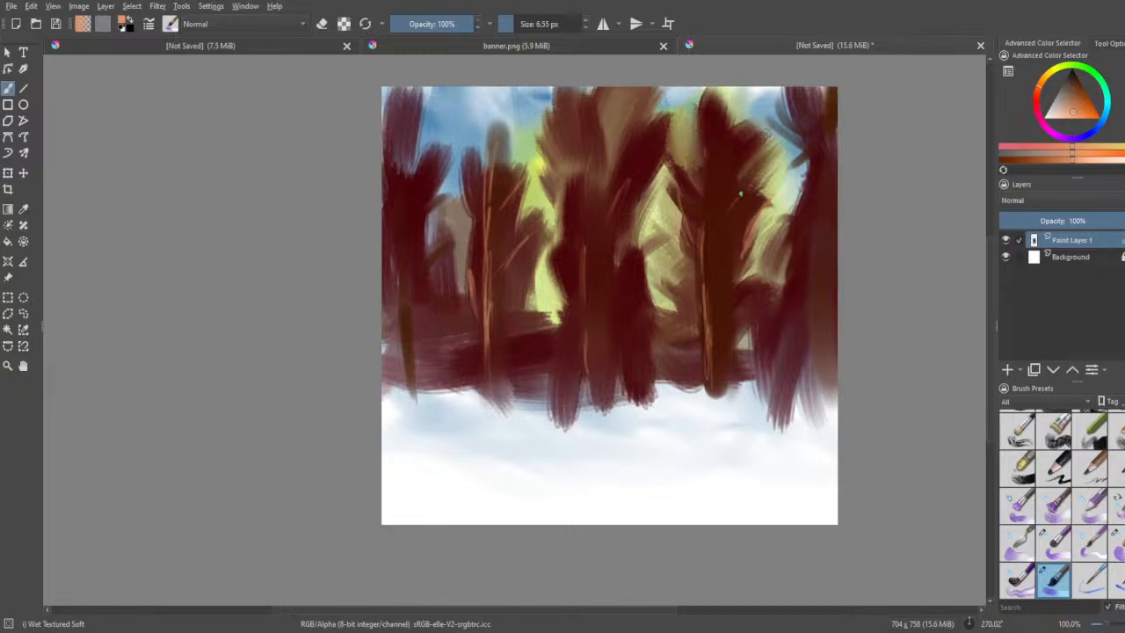
- Add thin orange highlights to the right-centre tree's branches and to the far-left and right-edge trees
left_click_drag(726, 278, 751, 229)
left_click_drag(690, 183, 697, 198)
mouse_move(426, 253)
left_mouse_down()
mouse_move(446, 228)
mouse_move(439, 188)
mouse_move(399, 262)
mouse_move(404, 318)
left_mouse_up()
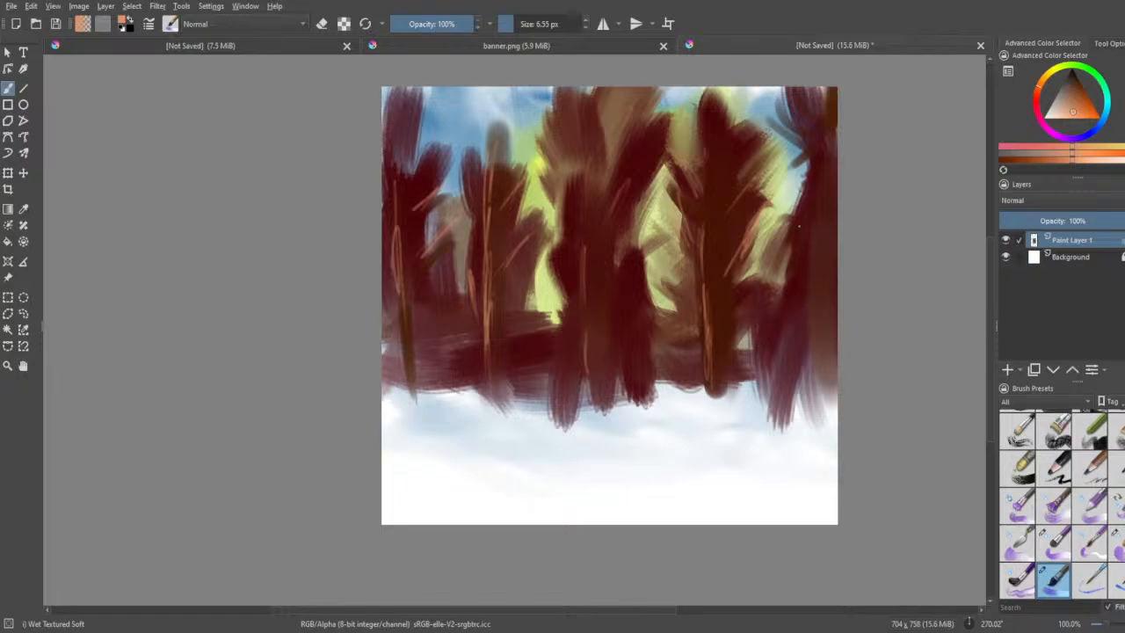
mouse_move(816, 190)
left_mouse_down()
mouse_move(796, 325)
mouse_move(808, 297)
mouse_move(814, 381)
left_mouse_up()
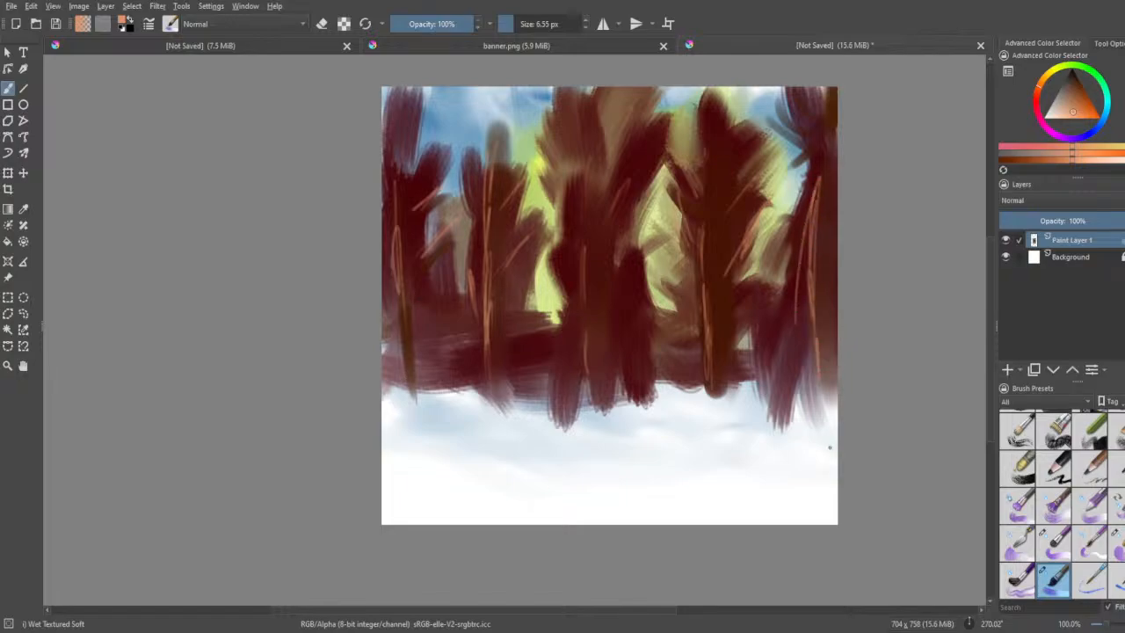
- Choose a yellow-green colour and stroke over the right-centre tree and toward the right-edge tree with the 80 px Wet Bristles Rough brush
left_click(1059, 73)
left_click(1061, 94)
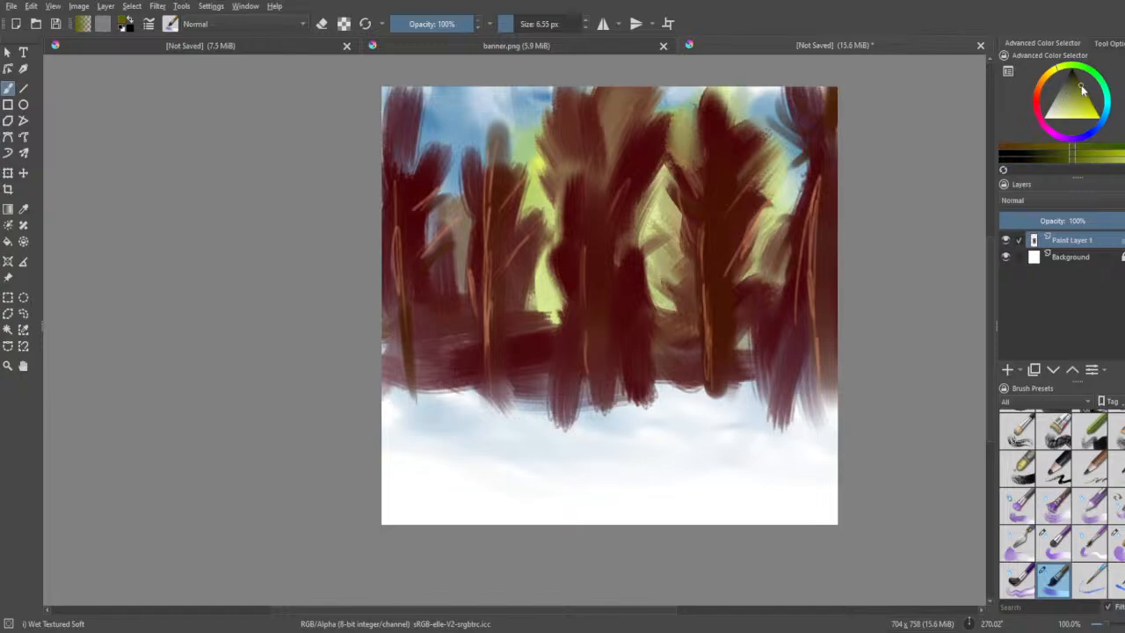
left_click(1087, 103)
left_click(1086, 95)
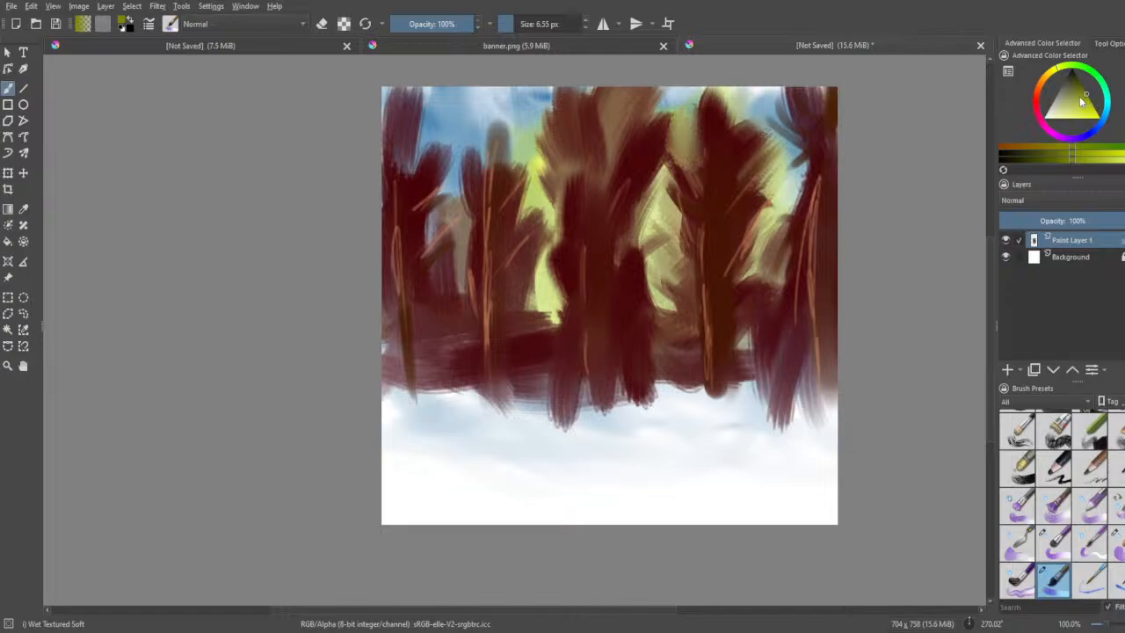
left_click_drag(1082, 103, 1095, 107)
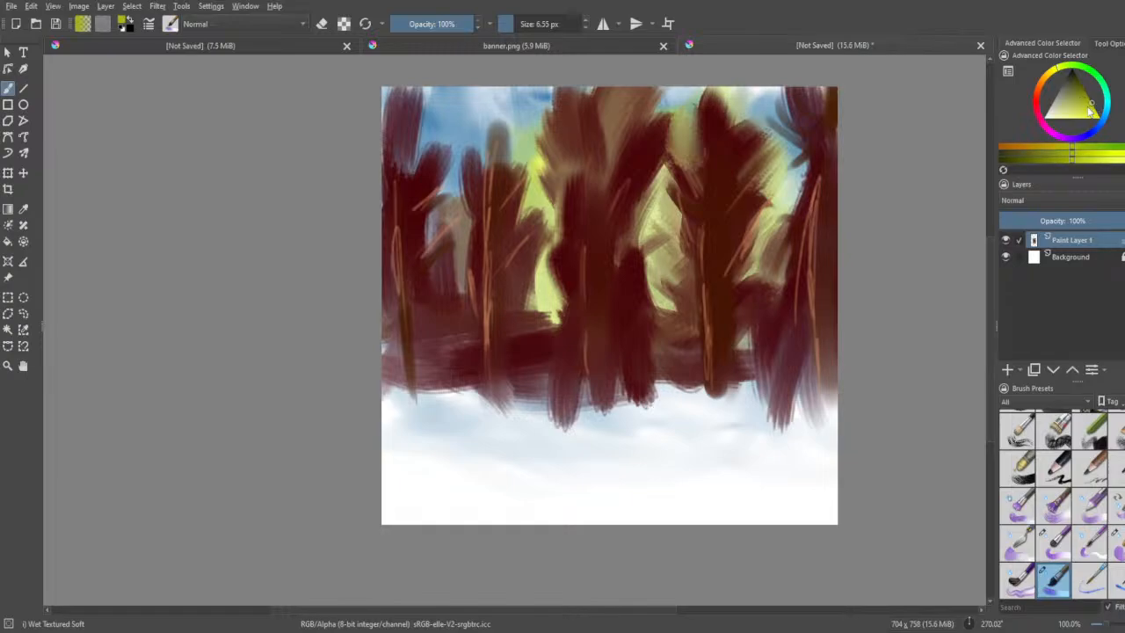
left_click(1049, 499)
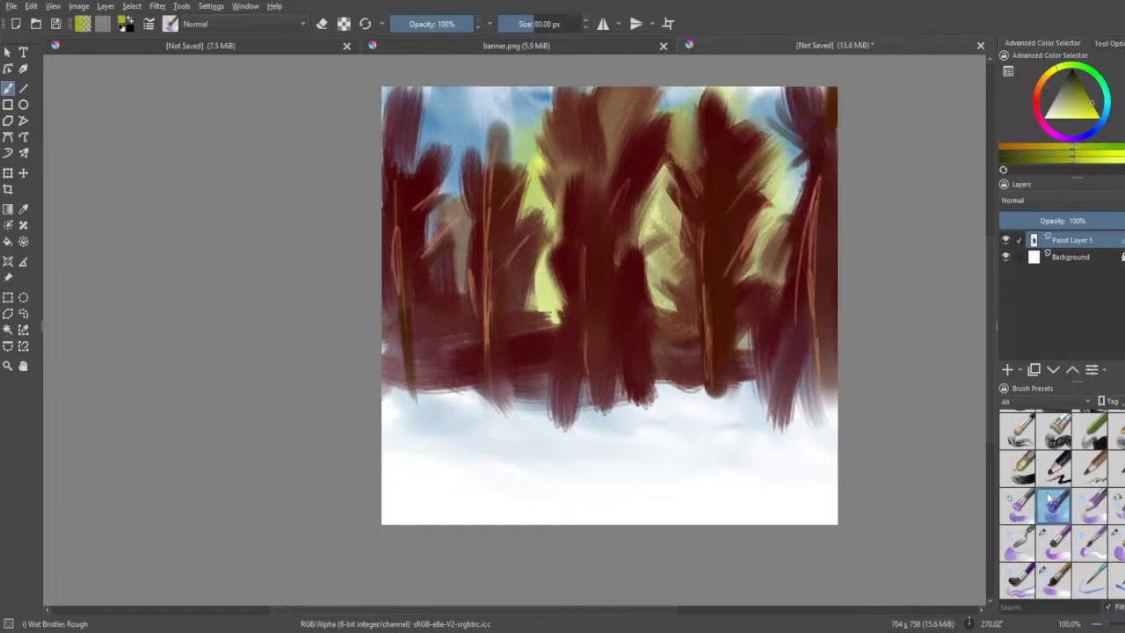
mouse_move(701, 210)
left_mouse_down()
mouse_move(712, 121)
mouse_move(723, 201)
mouse_move(711, 175)
mouse_move(697, 321)
mouse_move(712, 290)
left_mouse_up()
mouse_move(719, 322)
left_mouse_down()
mouse_move(763, 329)
mouse_move(792, 309)
left_mouse_up()
- Paint a narrow yellow-green streak along the left side of the right-centre trunk with the Wet Circle and Wet Paint brushes
left_click(1090, 505)
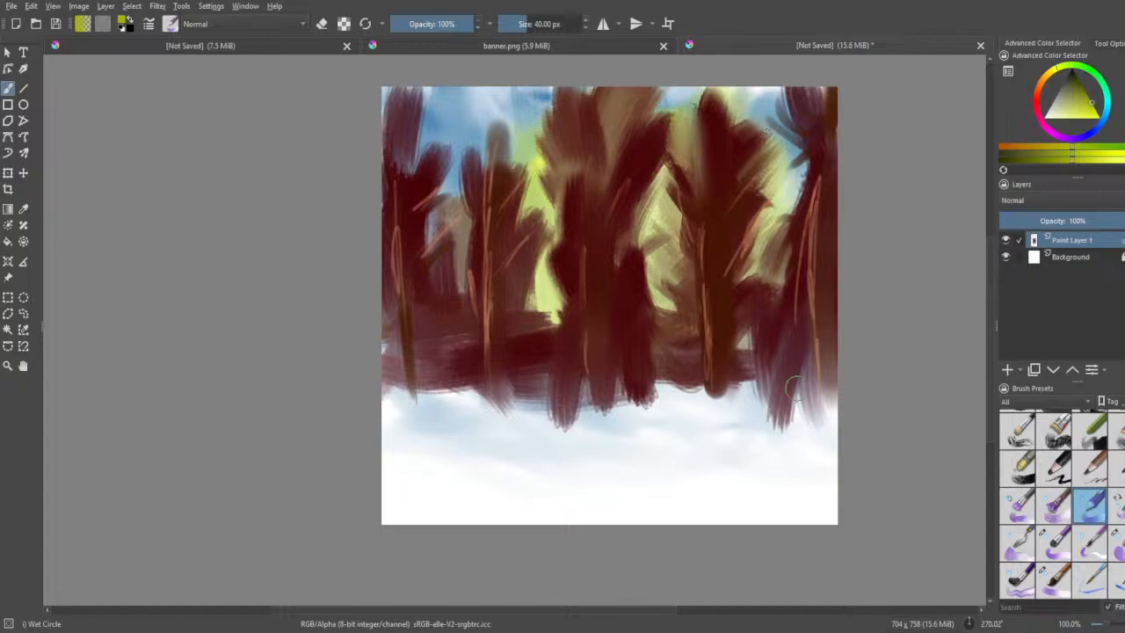
mouse_move(699, 316)
left_mouse_down()
mouse_move(736, 356)
mouse_move(696, 320)
mouse_move(703, 211)
left_mouse_up()
left_click(1054, 545)
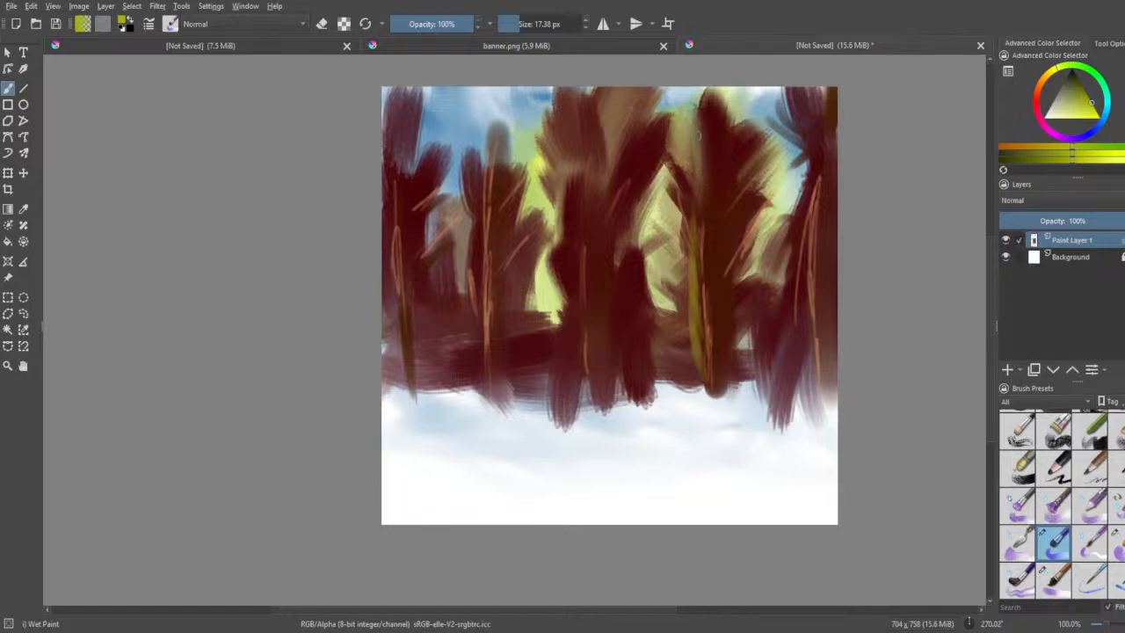
- Dab yellow-green foliage over the right-centre tree's crown and branches and the right-edge tree with the 17.38 px Wet Paint brush
mouse_move(713, 170)
left_mouse_down()
mouse_move(717, 161)
mouse_move(718, 219)
left_mouse_up()
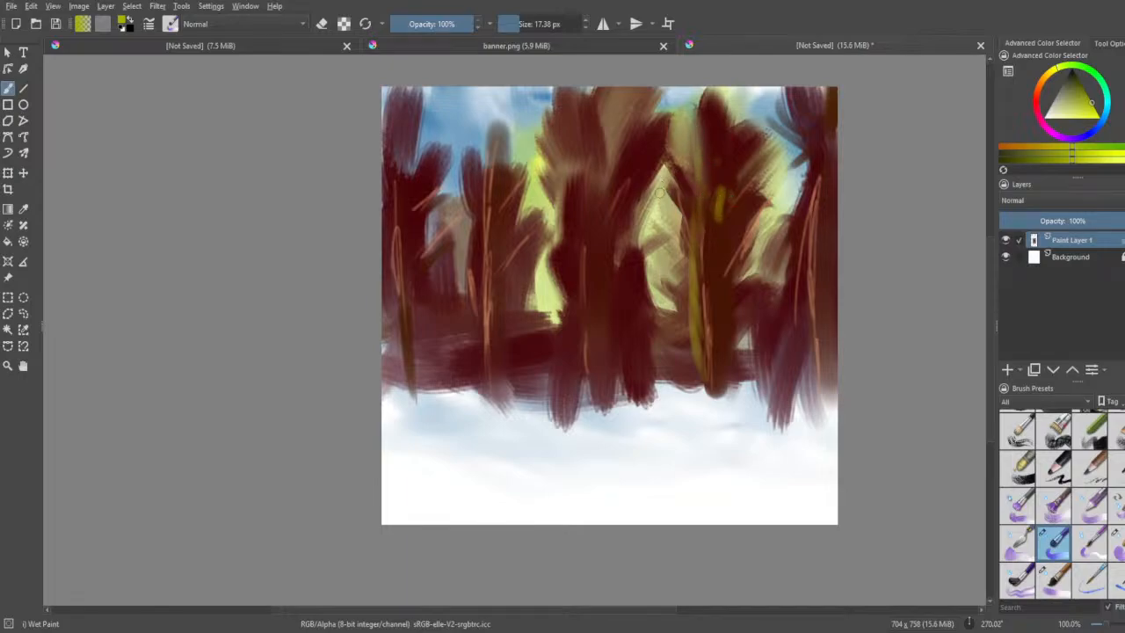
left_click_drag(670, 185, 672, 205)
left_click_drag(750, 199, 748, 230)
left_click_drag(738, 169, 737, 179)
left_click_drag(734, 115, 740, 142)
left_click_drag(738, 271, 734, 289)
mouse_move(795, 200)
left_mouse_down()
mouse_move(790, 234)
mouse_move(792, 218)
left_mouse_up()
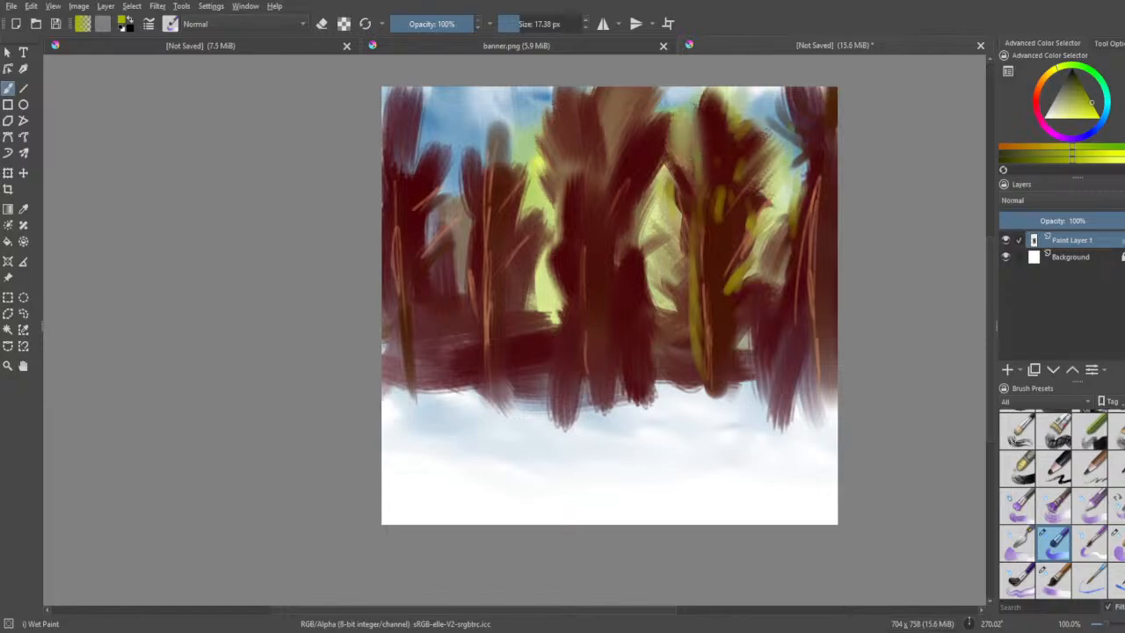
mouse_move(703, 158)
left_mouse_down()
mouse_move(706, 106)
mouse_move(710, 145)
mouse_move(748, 171)
mouse_move(740, 180)
mouse_move(729, 165)
left_mouse_up()
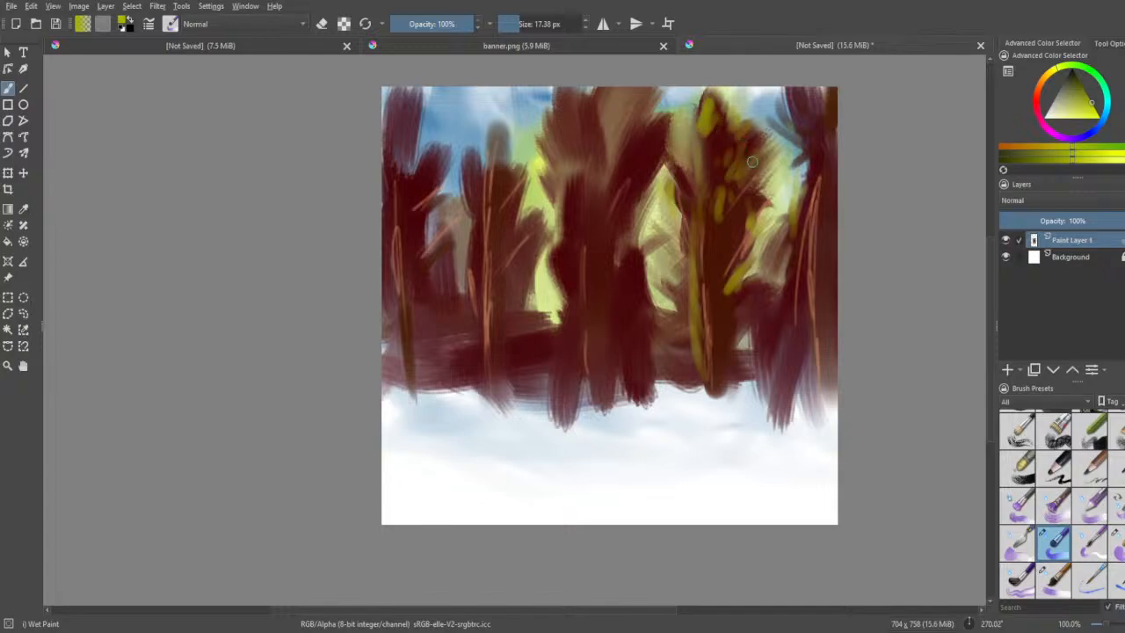
left_click_drag(731, 231, 743, 246)
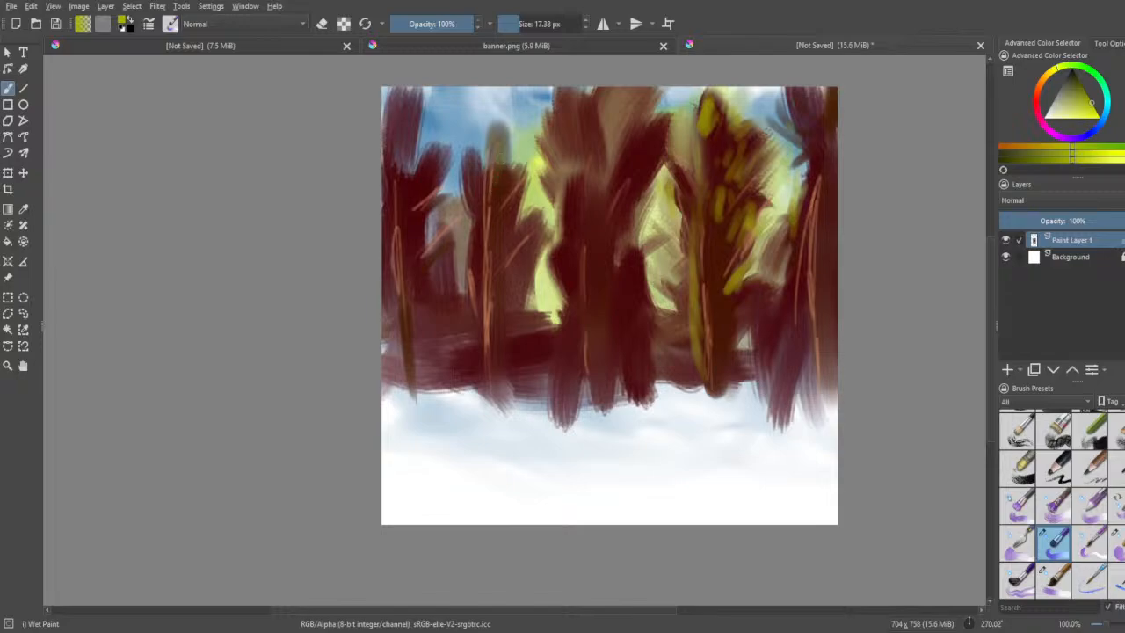
- Add short yellow-green dabs to the left-centre tree's branches and along its trunk
left_click_drag(506, 199, 515, 166)
mouse_move(520, 188)
left_mouse_down()
mouse_move(510, 227)
mouse_move(515, 213)
left_mouse_up()
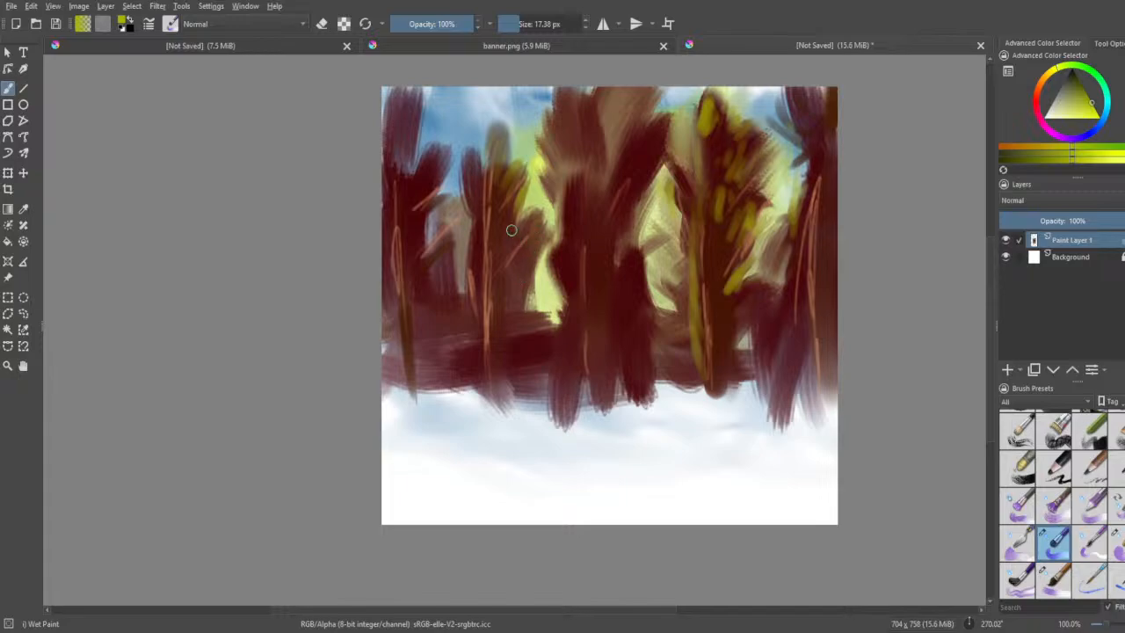
left_click_drag(481, 234, 480, 253)
left_click_drag(467, 169, 471, 157)
left_click_drag(518, 225, 507, 202)
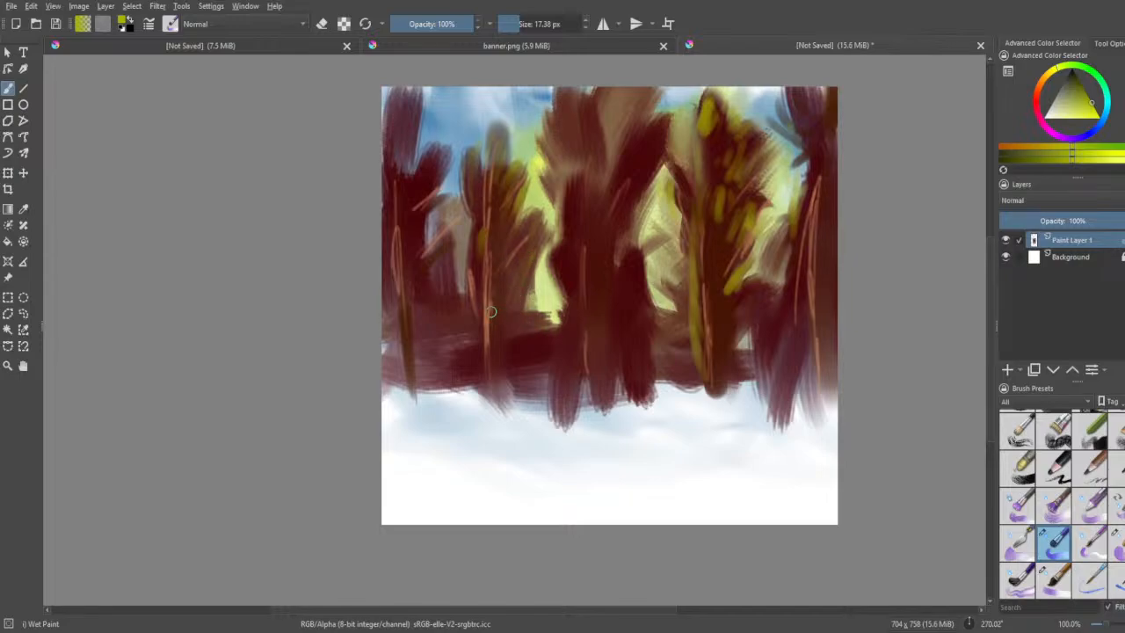
left_click_drag(464, 290, 470, 332)
- Paint rounded yellow-green bushes on both sides of the right-centre trunk's base
left_click_drag(666, 325, 646, 287)
mouse_move(651, 328)
left_mouse_down()
mouse_move(637, 300)
mouse_move(637, 348)
mouse_move(652, 314)
mouse_move(672, 360)
mouse_move(678, 316)
mouse_move(683, 362)
mouse_move(673, 288)
mouse_move(656, 338)
mouse_move(641, 294)
mouse_move(681, 329)
mouse_move(669, 356)
mouse_move(649, 307)
mouse_move(630, 319)
mouse_move(625, 343)
mouse_move(653, 347)
left_mouse_up()
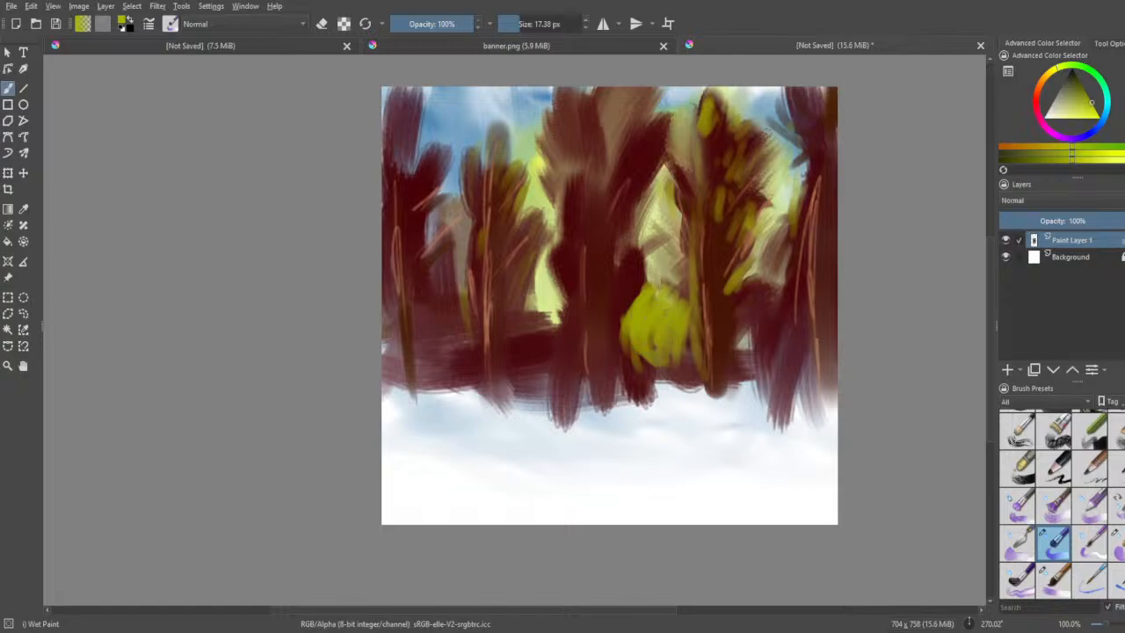
mouse_move(684, 299)
left_mouse_down()
mouse_move(673, 361)
mouse_move(691, 309)
mouse_move(656, 332)
mouse_move(740, 367)
mouse_move(761, 308)
mouse_move(766, 361)
mouse_move(775, 330)
mouse_move(780, 360)
mouse_move(784, 313)
mouse_move(740, 324)
mouse_move(728, 358)
mouse_move(738, 361)
mouse_move(762, 317)
mouse_move(785, 369)
mouse_move(786, 350)
mouse_move(804, 348)
mouse_move(784, 331)
left_mouse_up()
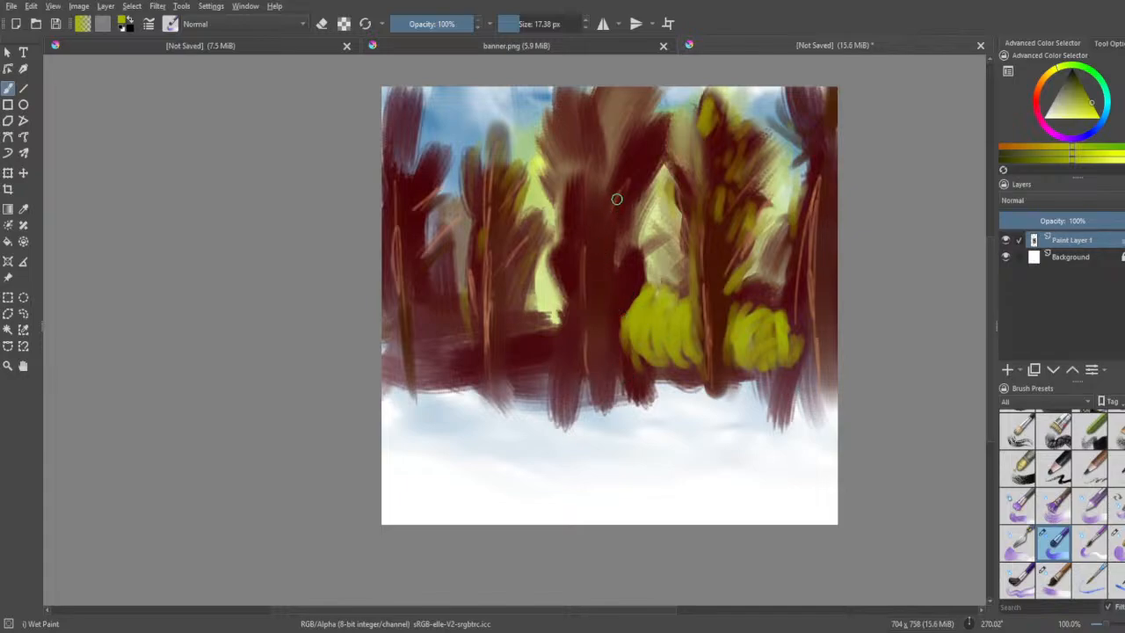
- Dab yellow-green foliage over the central tree and paint bushes at its base and beside the right-edge trunk
mouse_move(634, 129)
left_mouse_down()
mouse_move(618, 157)
mouse_move(654, 119)
mouse_move(622, 151)
mouse_move(597, 103)
mouse_move(595, 124)
mouse_move(599, 95)
mouse_move(615, 129)
mouse_move(551, 150)
mouse_move(546, 119)
mouse_move(548, 167)
mouse_move(564, 154)
mouse_move(575, 92)
mouse_move(581, 132)
mouse_move(571, 94)
mouse_move(562, 112)
left_mouse_up()
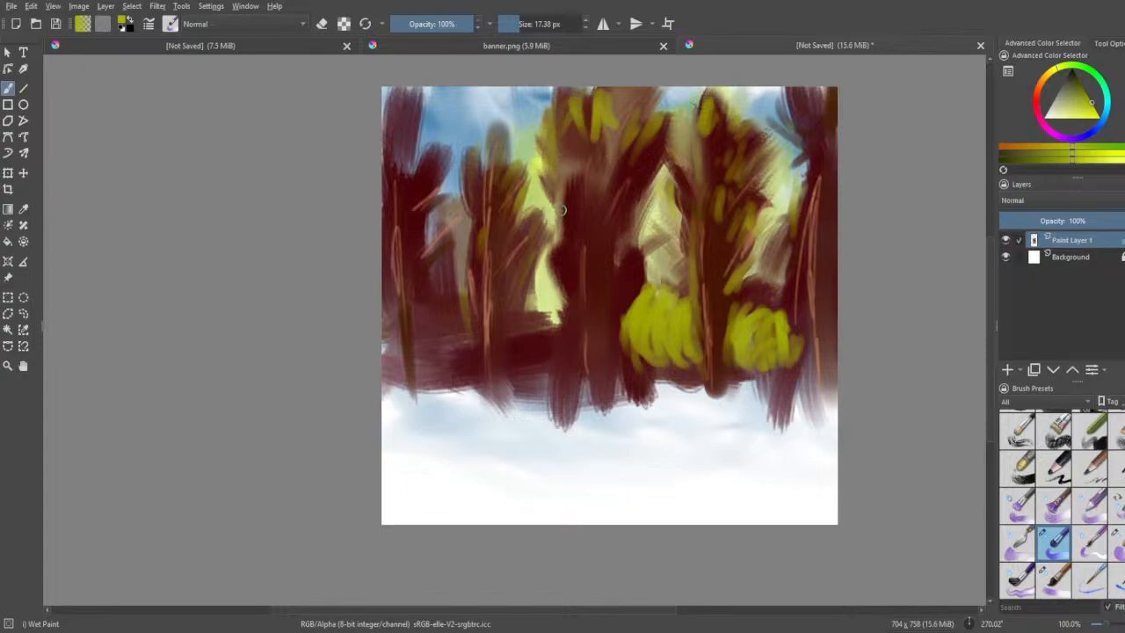
mouse_move(571, 236)
left_mouse_down()
mouse_move(580, 178)
mouse_move(594, 234)
mouse_move(630, 164)
mouse_move(600, 227)
mouse_move(596, 266)
mouse_move(612, 275)
mouse_move(607, 238)
mouse_move(575, 268)
mouse_move(570, 248)
mouse_move(559, 279)
mouse_move(585, 257)
mouse_move(610, 302)
mouse_move(620, 260)
mouse_move(623, 296)
mouse_move(627, 230)
left_mouse_up()
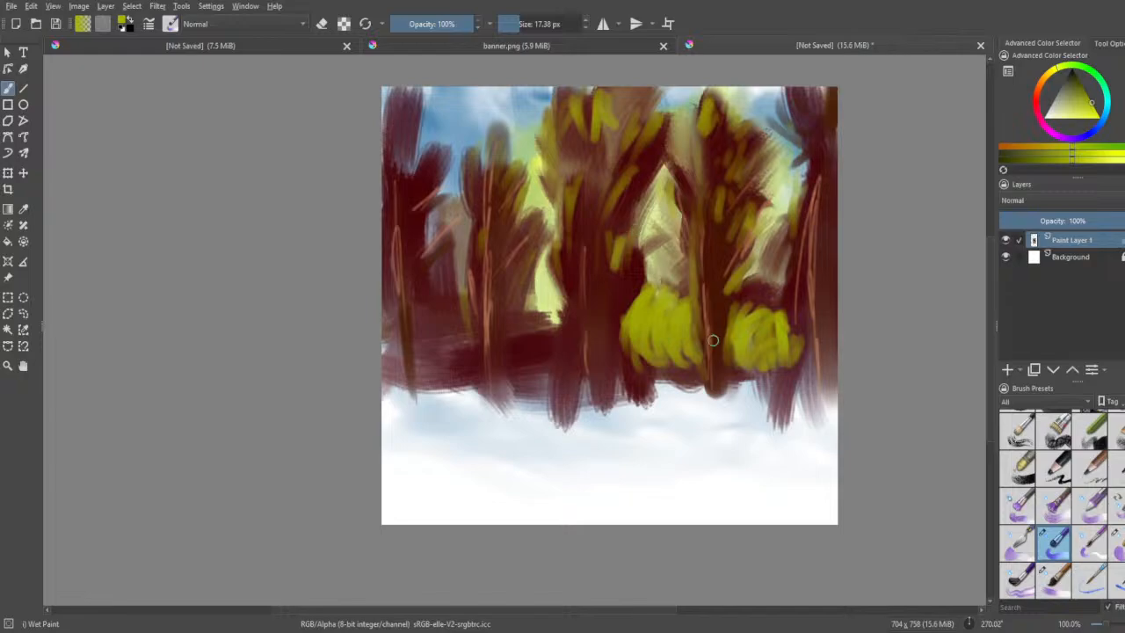
mouse_move(611, 368)
left_mouse_down()
mouse_move(610, 338)
mouse_move(609, 372)
mouse_move(592, 336)
mouse_move(568, 369)
mouse_move(586, 344)
mouse_move(612, 352)
mouse_move(573, 353)
mouse_move(574, 381)
mouse_move(602, 348)
mouse_move(577, 330)
left_mouse_up()
mouse_move(540, 367)
left_mouse_down()
mouse_move(551, 334)
mouse_move(549, 361)
mouse_move(585, 328)
mouse_move(550, 349)
mouse_move(612, 332)
mouse_move(568, 359)
mouse_move(555, 343)
mouse_move(573, 364)
mouse_move(605, 357)
mouse_move(574, 354)
mouse_move(612, 352)
mouse_move(551, 338)
mouse_move(578, 314)
mouse_move(553, 342)
mouse_move(607, 327)
mouse_move(590, 321)
mouse_move(595, 366)
mouse_move(541, 383)
mouse_move(551, 372)
mouse_move(551, 386)
mouse_move(546, 355)
left_mouse_up()
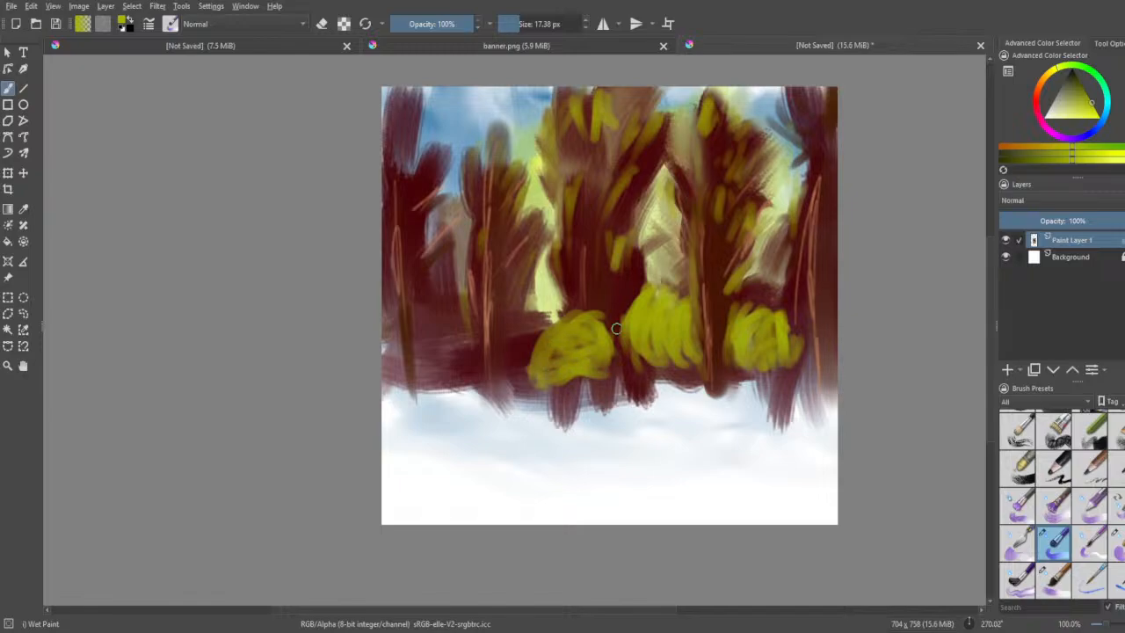
mouse_move(540, 333)
left_mouse_down()
mouse_move(562, 299)
mouse_move(545, 321)
left_mouse_up()
mouse_move(815, 323)
left_mouse_down()
mouse_move(789, 286)
mouse_move(800, 277)
mouse_move(810, 302)
mouse_move(801, 308)
mouse_move(810, 282)
left_mouse_up()
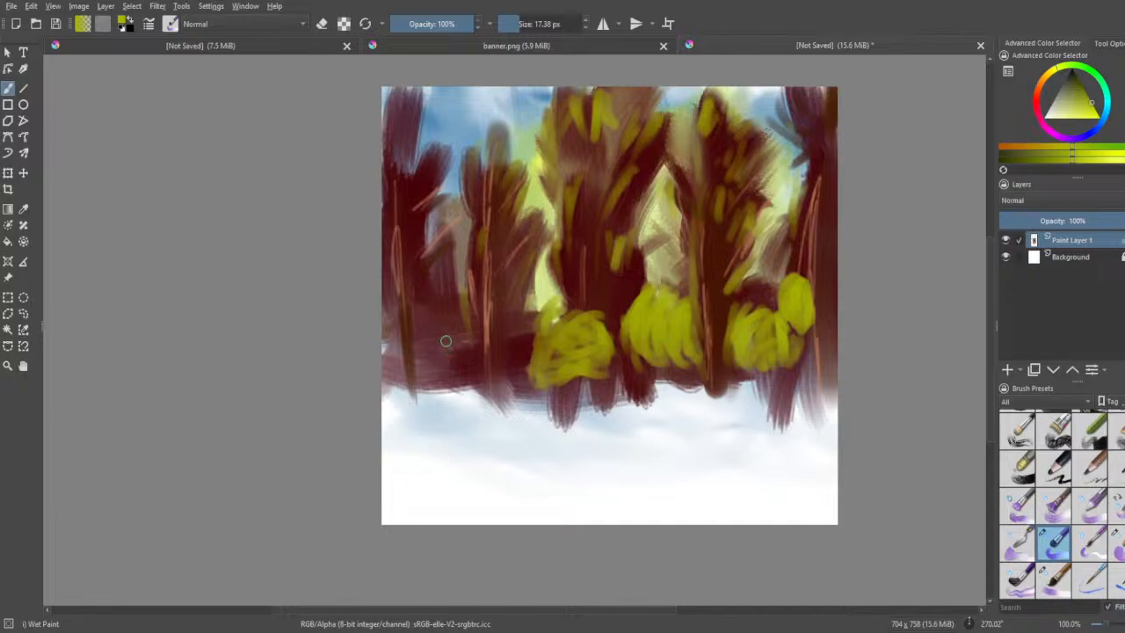
- Stroke yellow-green foliage along the left-centre tree's outer edges and over the far-left tree's crown and branches
left_click_drag(471, 330, 468, 175)
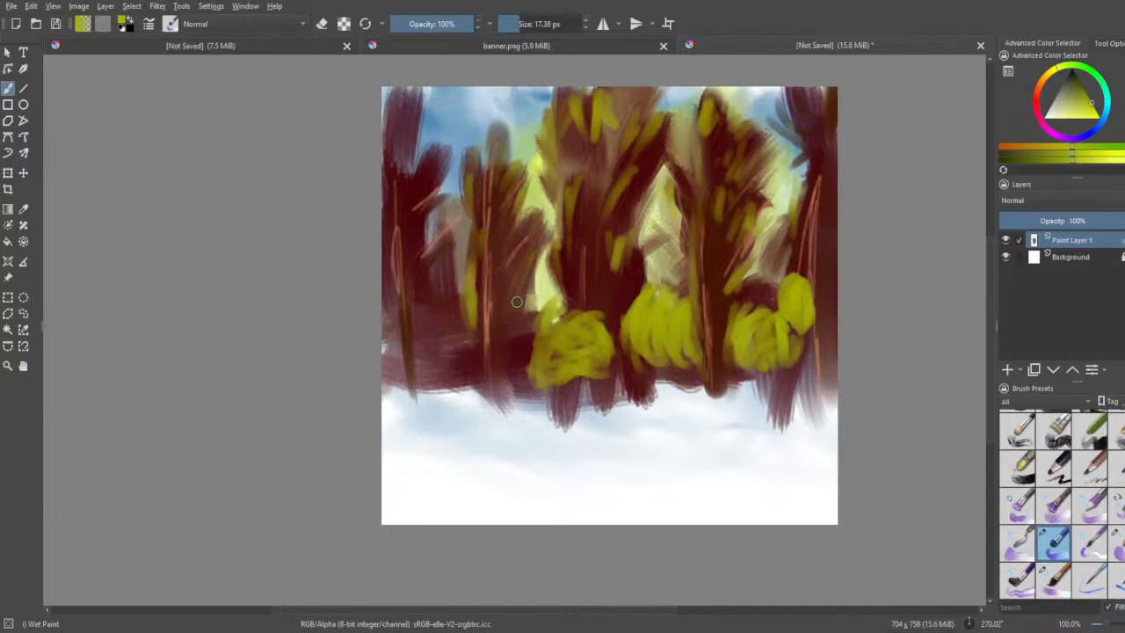
mouse_move(517, 301)
left_mouse_down()
mouse_move(515, 326)
mouse_move(527, 334)
mouse_move(532, 268)
left_mouse_up()
mouse_move(441, 299)
left_mouse_down()
mouse_move(427, 304)
mouse_move(439, 201)
mouse_move(414, 158)
mouse_move(424, 148)
mouse_move(407, 179)
mouse_move(404, 114)
mouse_move(384, 163)
mouse_move(391, 128)
left_mouse_up()
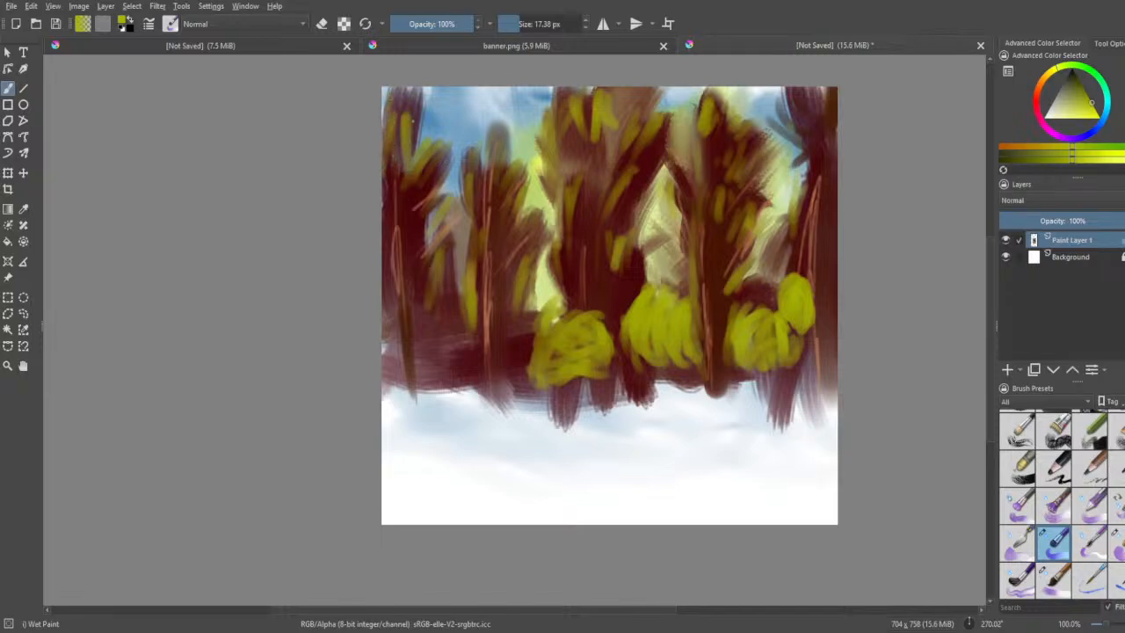
mouse_move(385, 217)
left_mouse_down()
mouse_move(388, 280)
mouse_move(449, 263)
mouse_move(453, 325)
mouse_move(442, 283)
left_mouse_up()
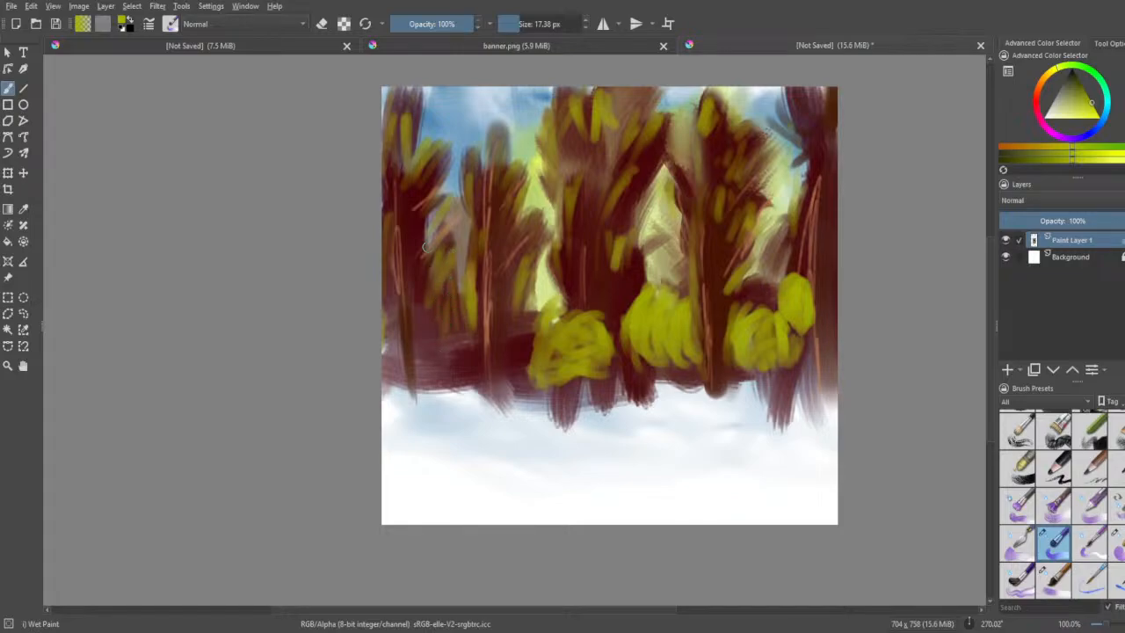
left_click_drag(440, 197, 426, 217)
left_click_drag(445, 158, 423, 193)
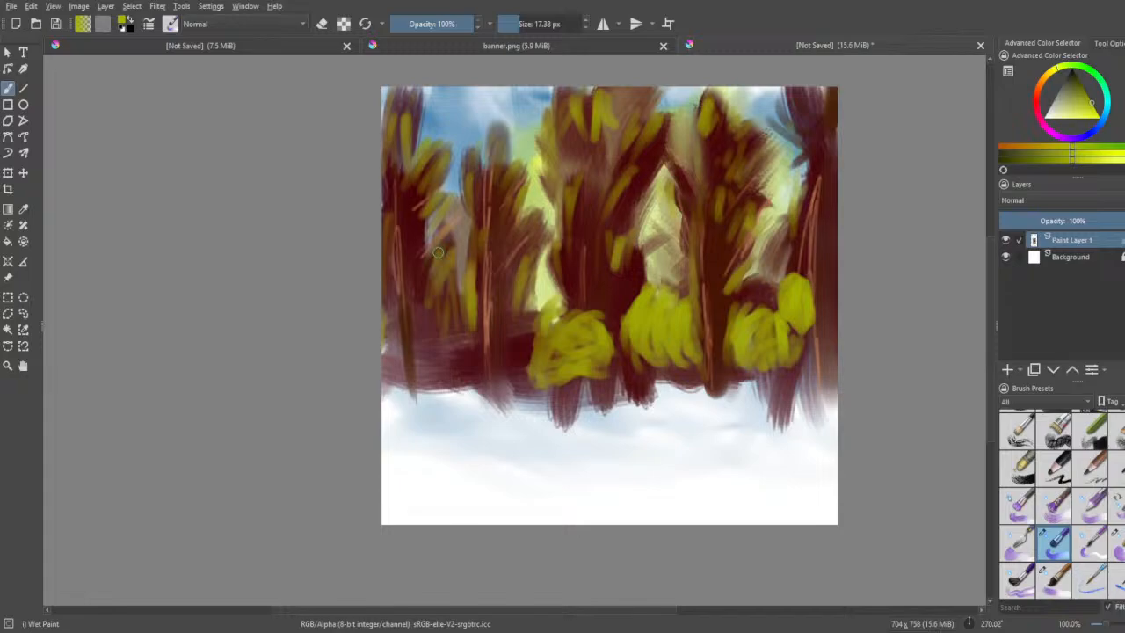
- Paint a yellow-green bush between the far-left and left-centre trunks and add more dabs to the far-left tree's crown
left_click_drag(444, 336, 427, 374)
left_click_drag(451, 338, 443, 379)
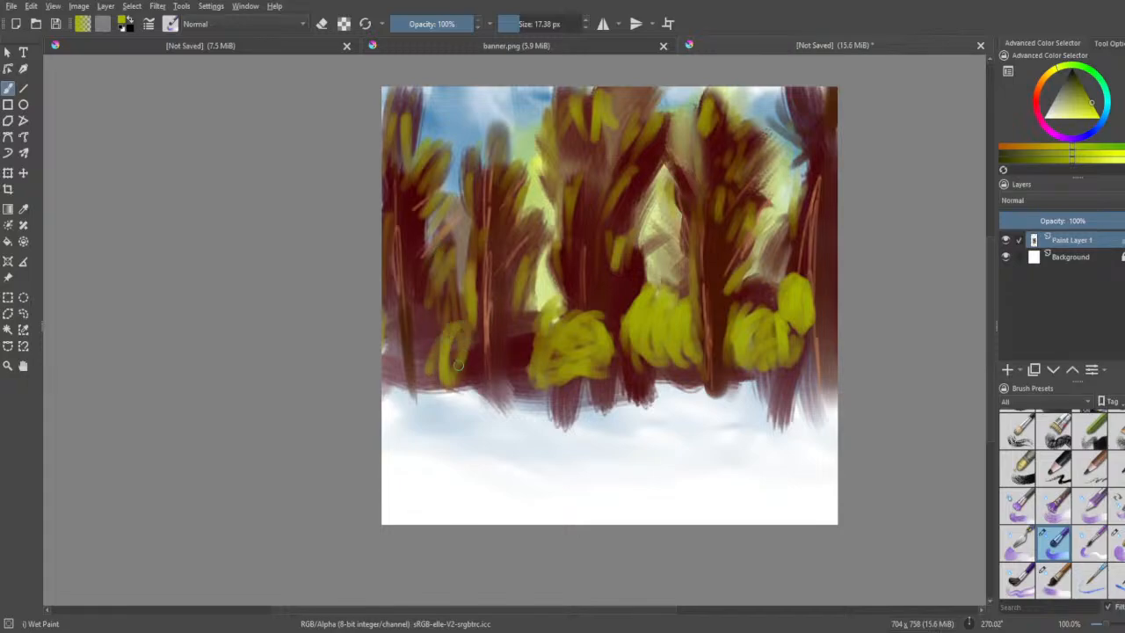
left_click_drag(466, 329, 450, 383)
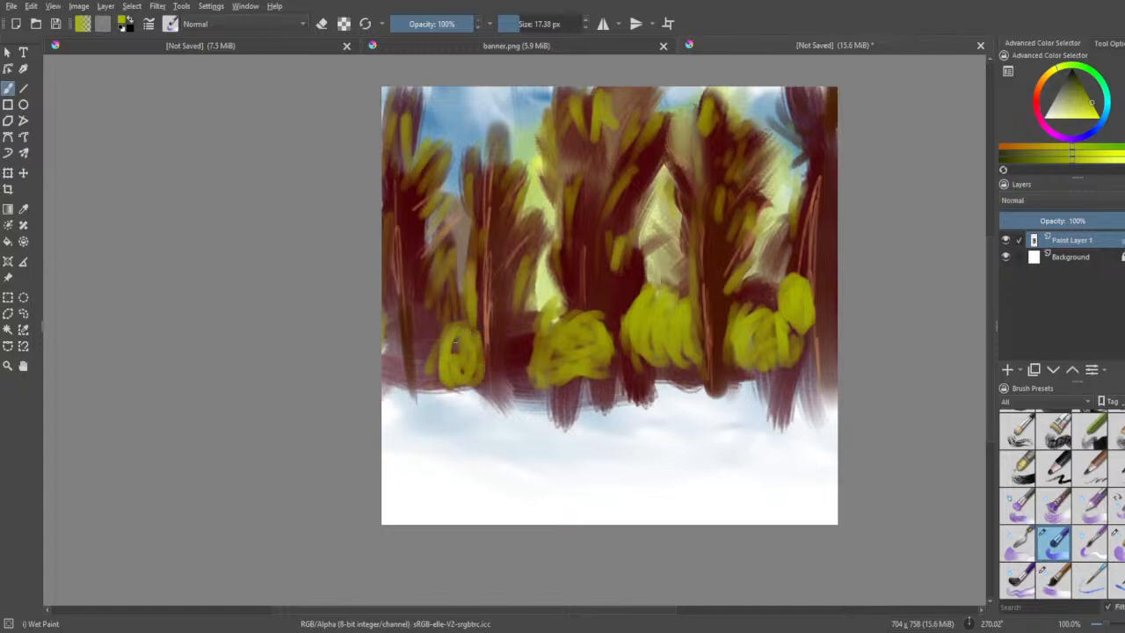
mouse_move(440, 339)
left_mouse_down()
mouse_move(416, 383)
mouse_move(437, 380)
left_mouse_up()
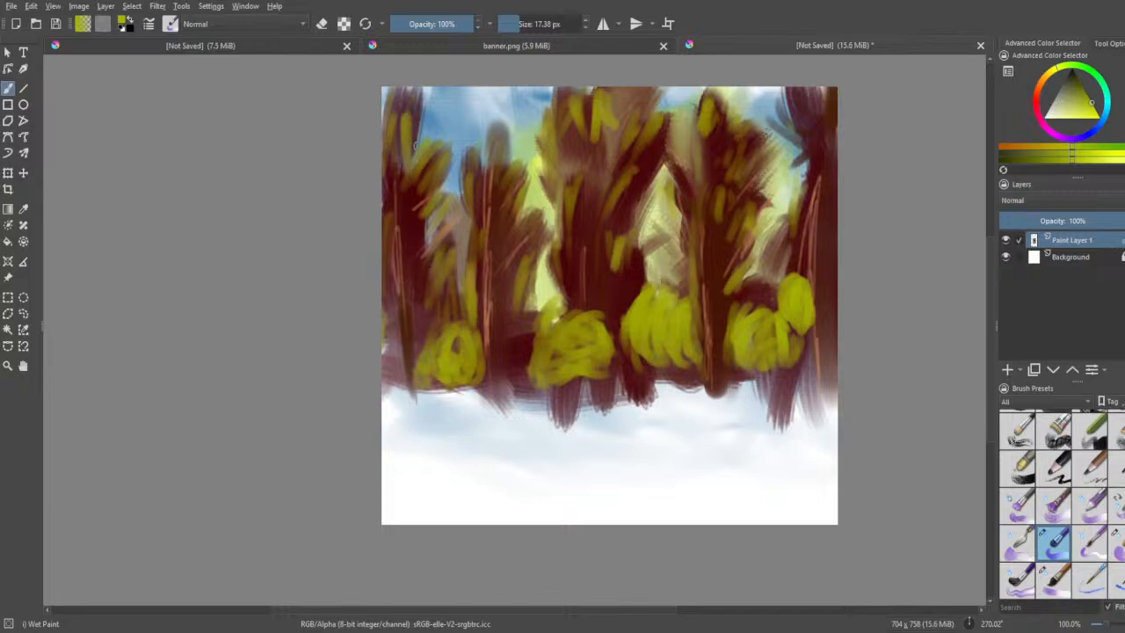
mouse_move(415, 145)
left_mouse_down()
mouse_move(429, 119)
mouse_move(414, 149)
left_mouse_up()
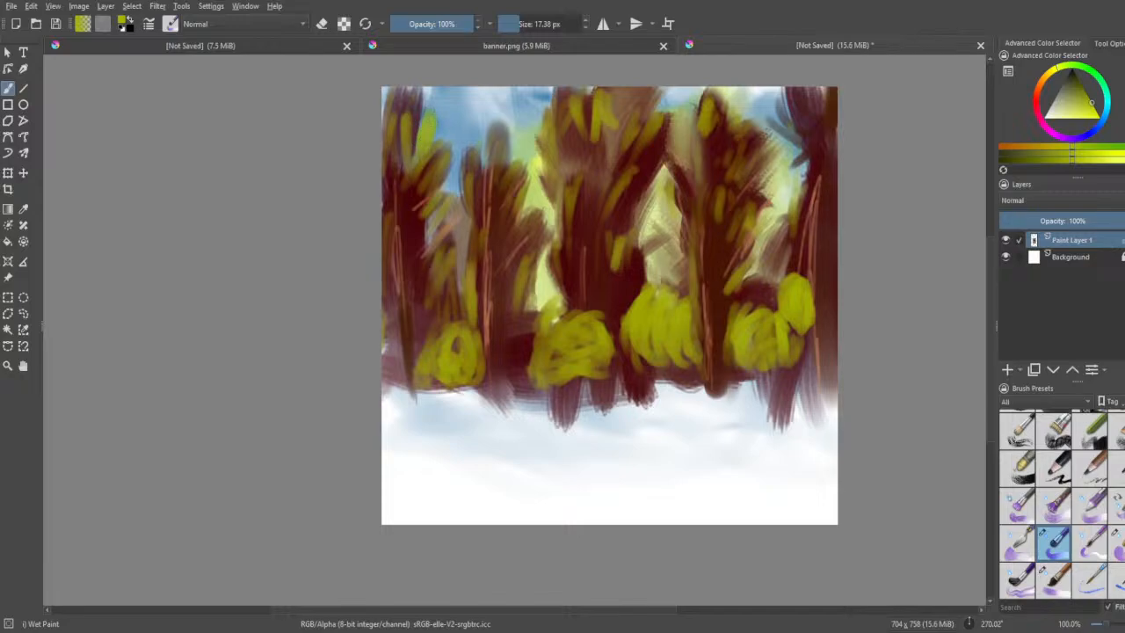
mouse_move(412, 130)
left_mouse_down()
mouse_move(420, 98)
mouse_move(417, 127)
left_mouse_up()
- Choose a darker olive colour and blend the far-left tree's foliage and trunk with the 80 px Wet Bristles Rough brush
left_click(1082, 88)
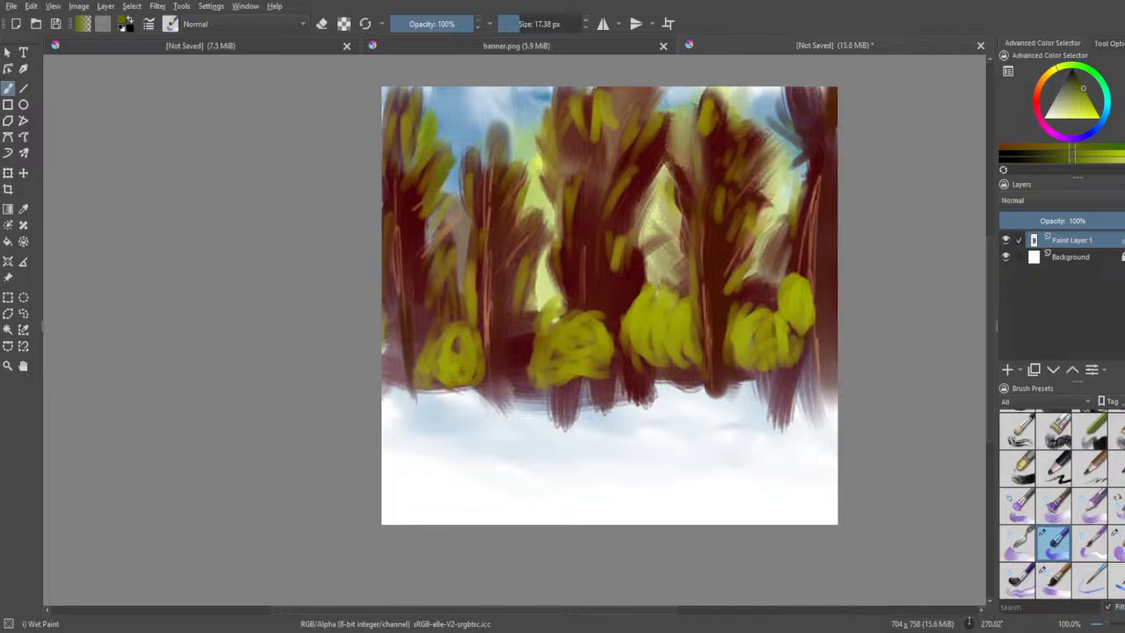
left_click(1053, 510)
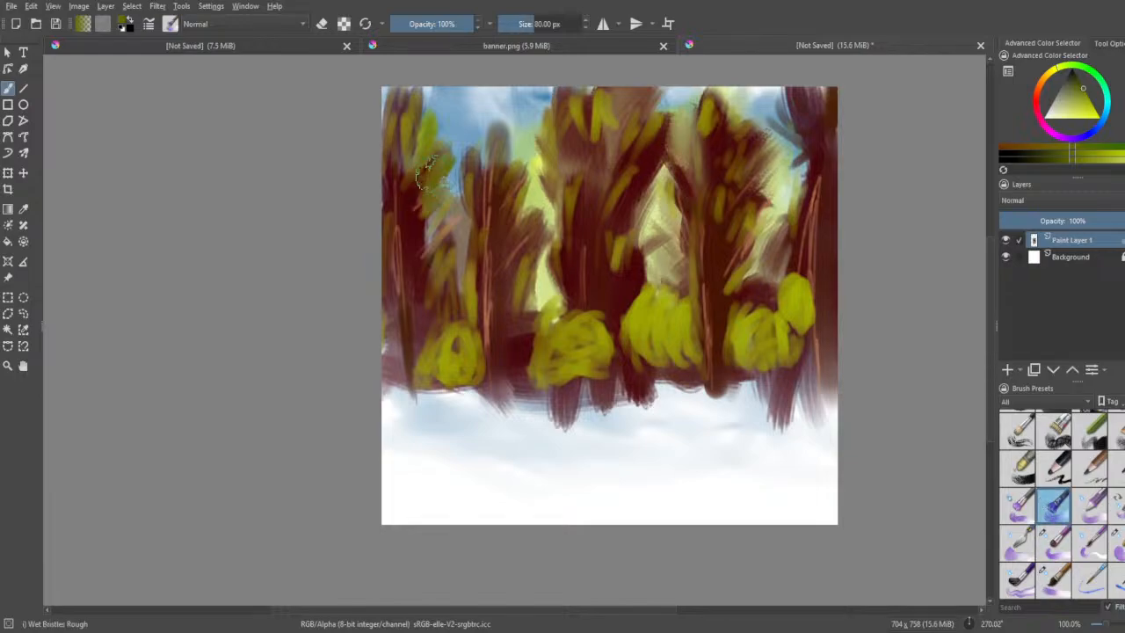
mouse_move(409, 183)
left_mouse_down()
mouse_move(419, 141)
mouse_move(405, 155)
mouse_move(402, 138)
mouse_move(417, 147)
mouse_move(413, 255)
mouse_move(420, 246)
mouse_move(408, 239)
mouse_move(414, 303)
mouse_move(413, 318)
mouse_move(407, 265)
mouse_move(401, 354)
mouse_move(434, 257)
mouse_move(436, 279)
mouse_move(470, 227)
mouse_move(525, 303)
mouse_move(504, 272)
mouse_move(509, 287)
mouse_move(496, 185)
left_mouse_up()
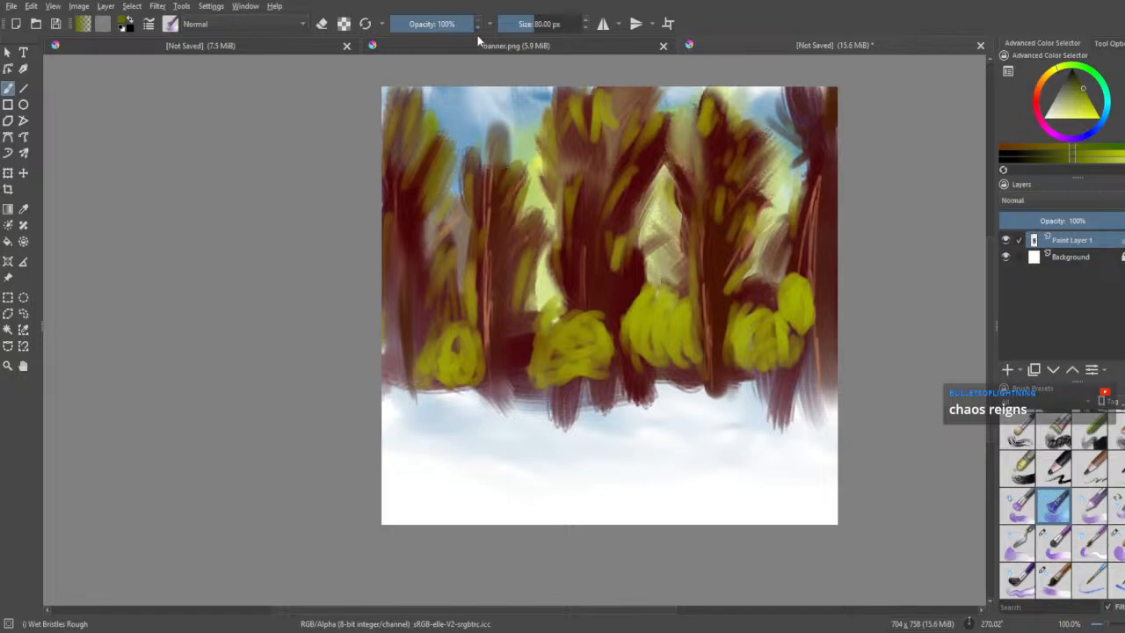
- Set the brush opacity to 32% and softly blend the remaining trees and the bushes in the centre and on the right
left_click(416, 24)
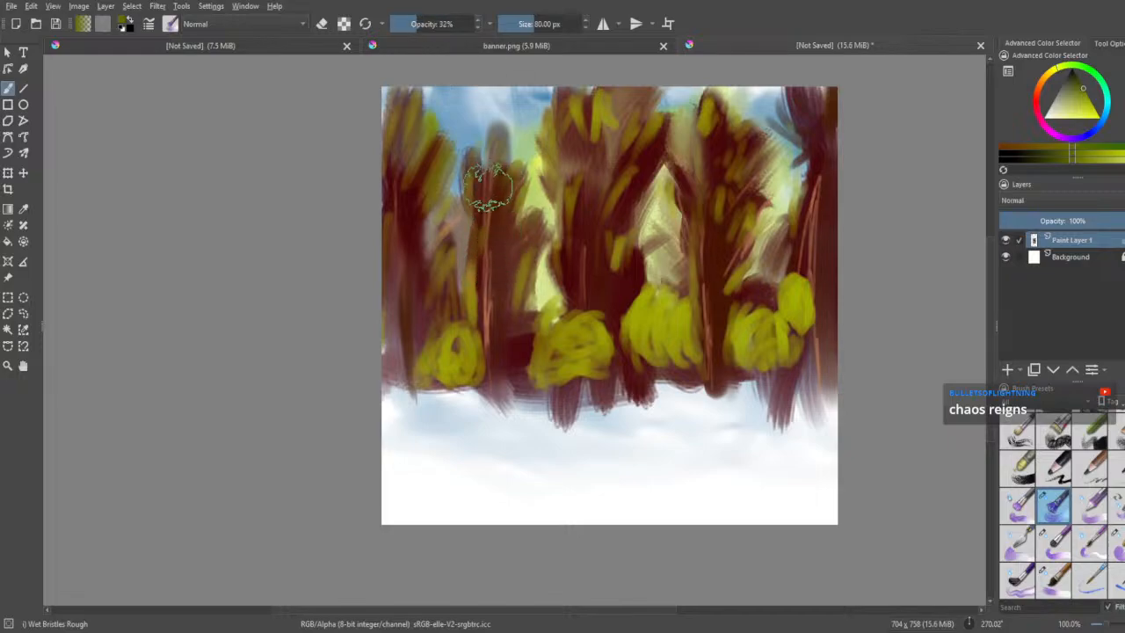
mouse_move(488, 187)
left_mouse_down()
mouse_move(474, 291)
mouse_move(487, 378)
left_mouse_up()
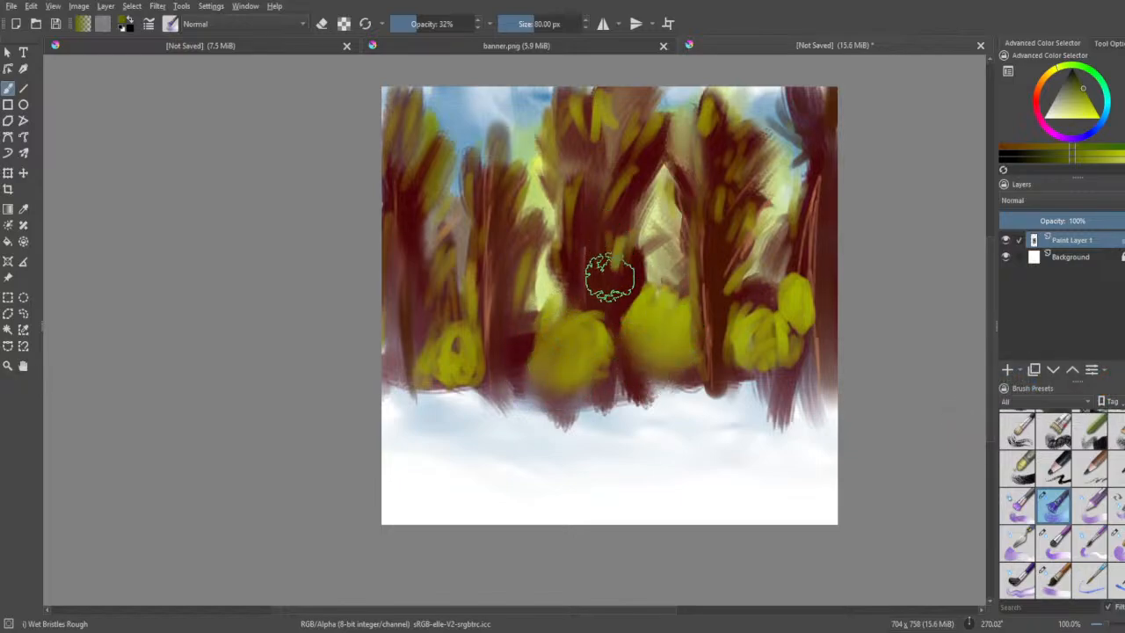
left_click_drag(565, 119, 548, 189)
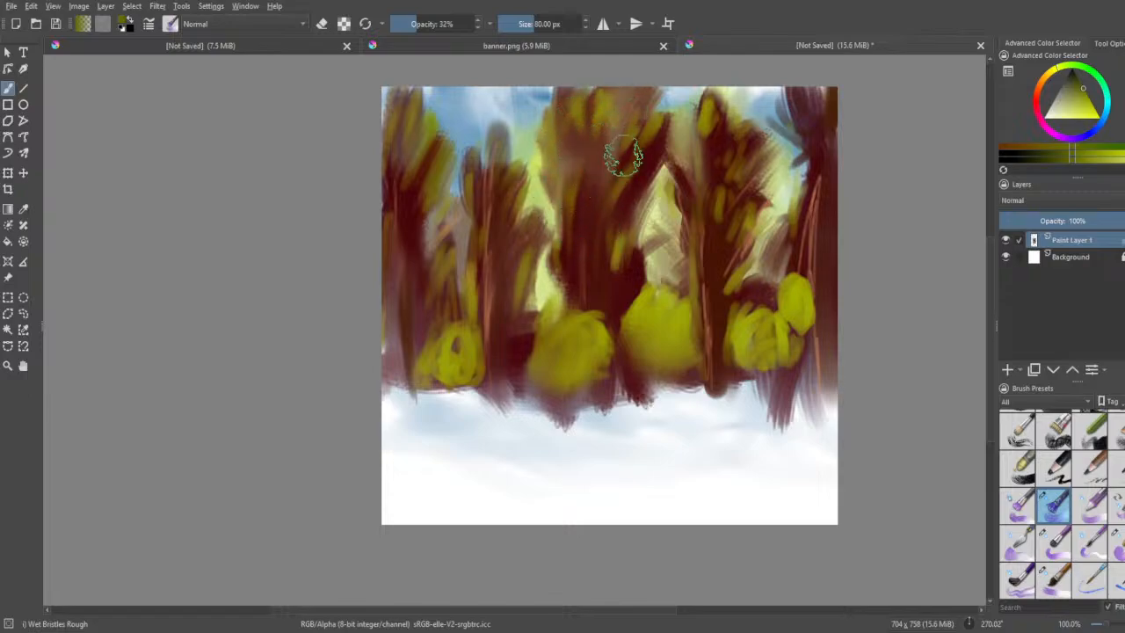
mouse_move(716, 231)
left_mouse_down()
mouse_move(708, 275)
mouse_move(695, 235)
mouse_move(698, 326)
left_mouse_up()
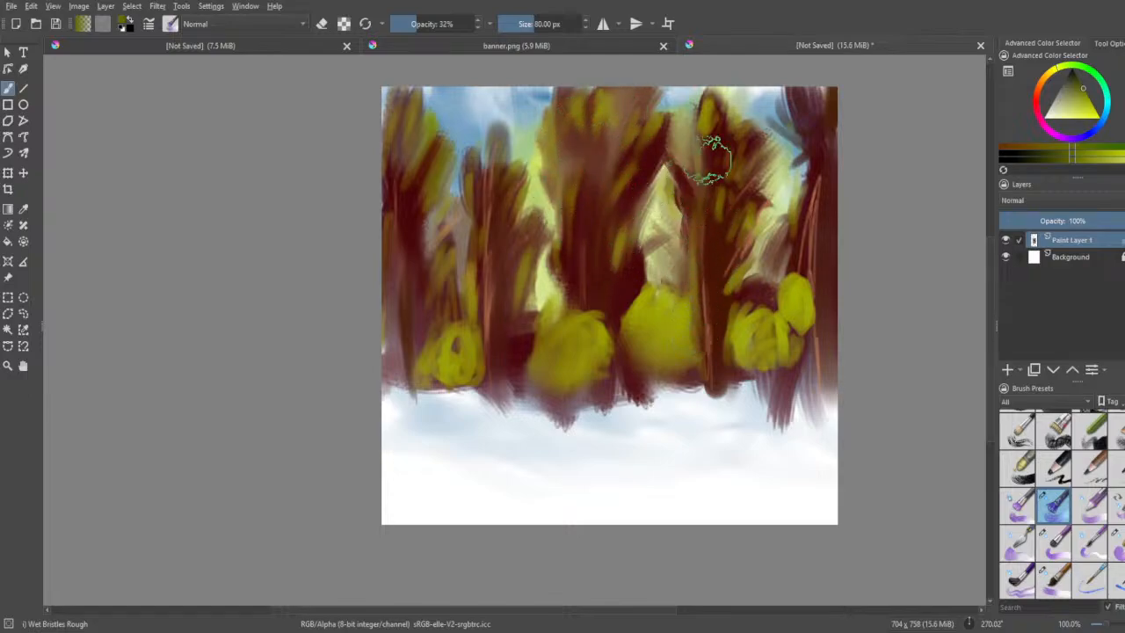
mouse_move(712, 155)
left_mouse_down()
mouse_move(721, 127)
mouse_move(727, 165)
mouse_move(744, 170)
mouse_move(766, 145)
mouse_move(739, 352)
mouse_move(746, 264)
mouse_move(745, 320)
mouse_move(774, 303)
mouse_move(799, 343)
mouse_move(775, 386)
mouse_move(817, 352)
mouse_move(825, 303)
mouse_move(814, 143)
mouse_move(815, 213)
left_mouse_up()
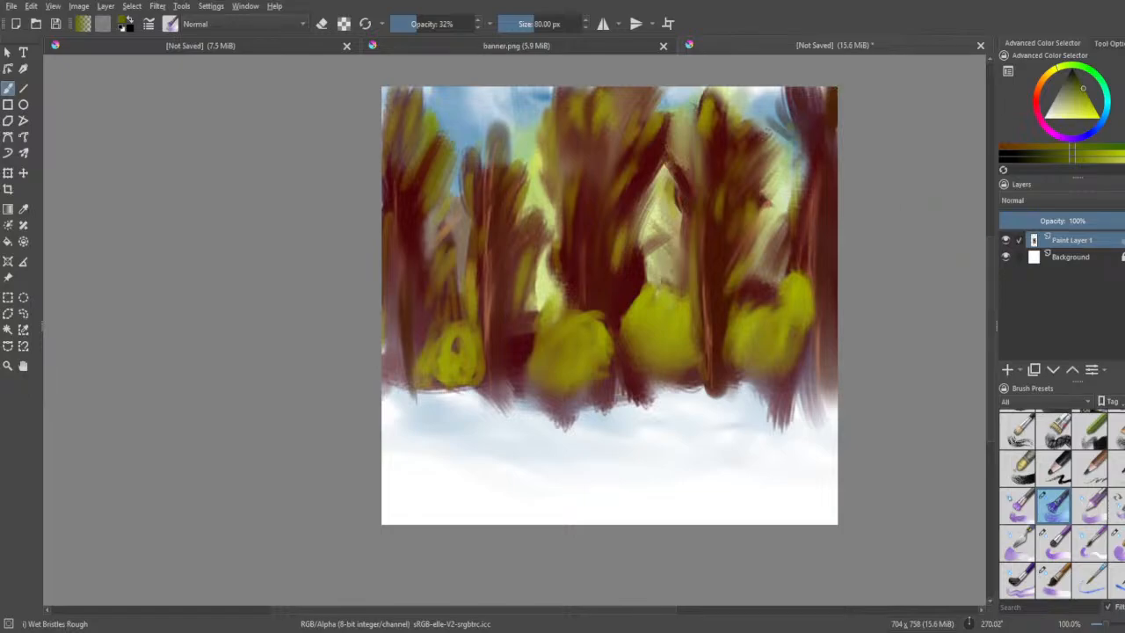
- Paint a large dark orange-brown mass over the bush between the central and right-centre trees with the 75 px Wet Knife brush
left_click(1117, 506)
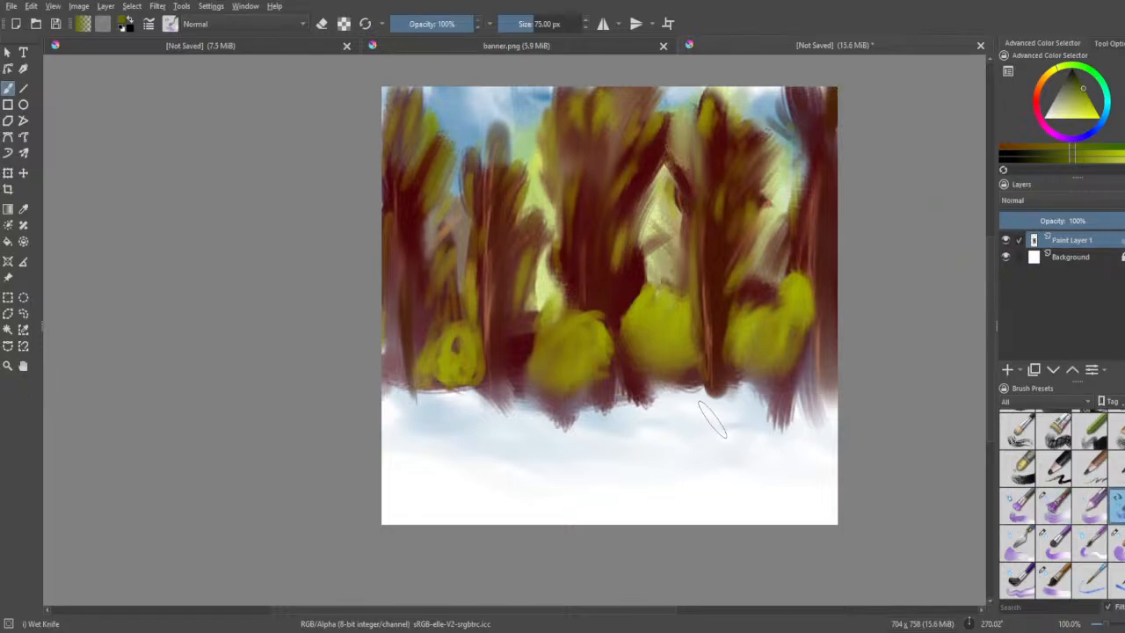
left_click_drag(710, 430, 664, 460)
key("ctrl+z")
left_click_drag(1037, 99, 1040, 84)
left_click(1094, 110)
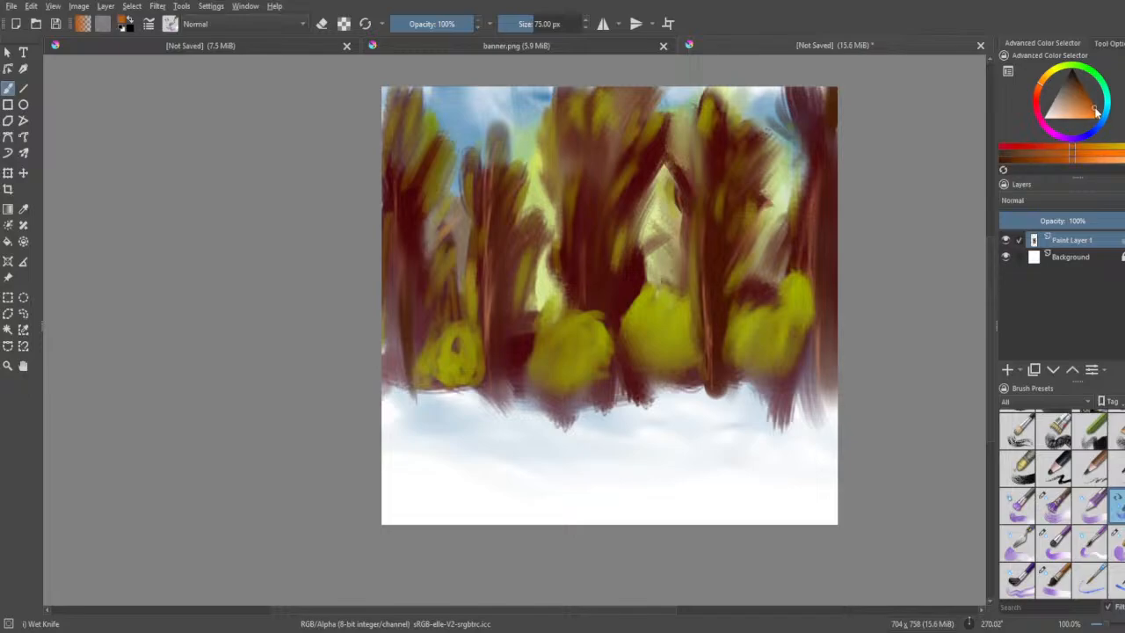
left_click_drag(1092, 114, 1081, 79)
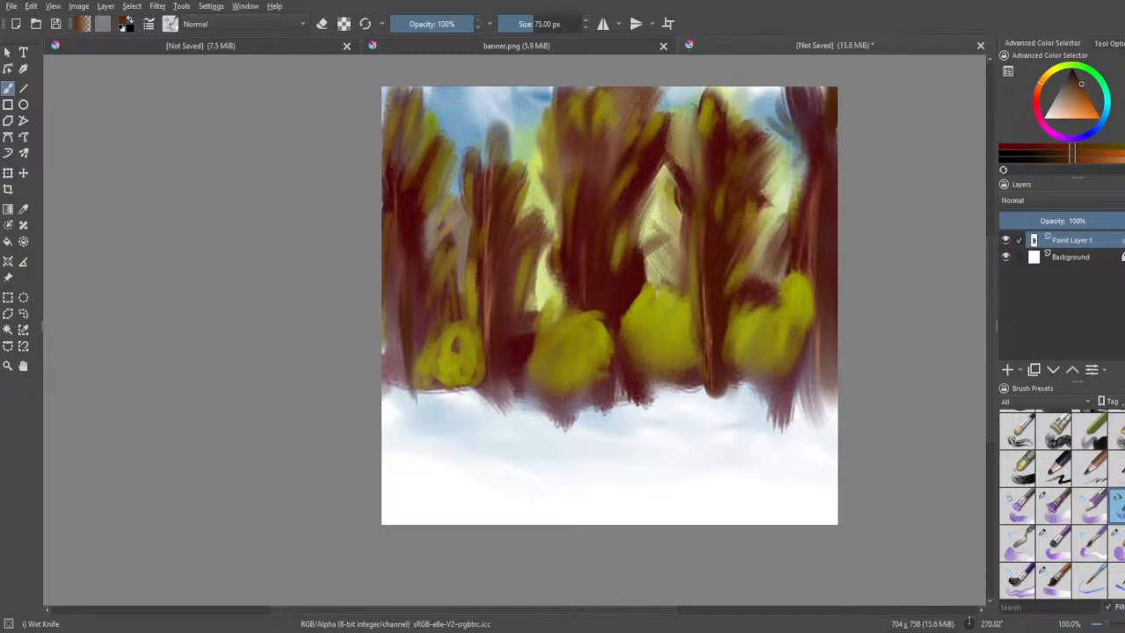
mouse_move(658, 266)
left_mouse_down()
mouse_move(681, 282)
mouse_move(638, 283)
mouse_move(624, 298)
mouse_move(645, 314)
mouse_move(615, 329)
mouse_move(678, 310)
mouse_move(629, 346)
mouse_move(658, 327)
mouse_move(694, 336)
mouse_move(664, 338)
mouse_move(619, 377)
mouse_move(632, 396)
mouse_move(706, 372)
mouse_move(680, 376)
mouse_move(627, 415)
mouse_move(705, 392)
mouse_move(645, 388)
mouse_move(627, 413)
mouse_move(728, 405)
mouse_move(668, 410)
mouse_move(680, 380)
mouse_move(718, 347)
mouse_move(698, 353)
mouse_move(621, 415)
mouse_move(726, 402)
mouse_move(676, 408)
mouse_move(710, 416)
mouse_move(621, 442)
mouse_move(656, 418)
mouse_move(621, 459)
mouse_move(651, 422)
mouse_move(627, 418)
mouse_move(590, 464)
mouse_move(616, 468)
mouse_move(681, 427)
mouse_move(669, 439)
mouse_move(711, 353)
mouse_move(630, 409)
mouse_move(738, 381)
left_mouse_up()
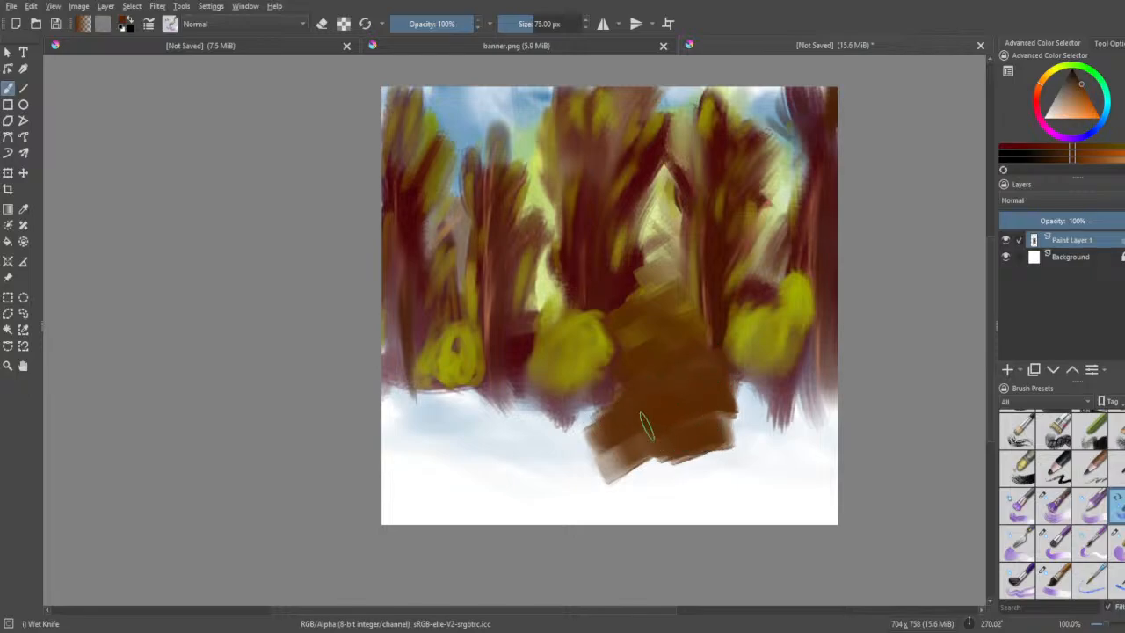
mouse_move(646, 426)
left_mouse_down()
mouse_move(615, 442)
mouse_move(659, 423)
mouse_move(671, 367)
mouse_move(622, 371)
mouse_move(622, 324)
mouse_move(709, 274)
mouse_move(708, 225)
mouse_move(689, 247)
mouse_move(693, 256)
mouse_move(692, 238)
mouse_move(724, 218)
mouse_move(610, 337)
left_mouse_up()
- Lighten the left side of the brown mass with soft white Wet Knife strokes at 32% brush opacity
key("x")
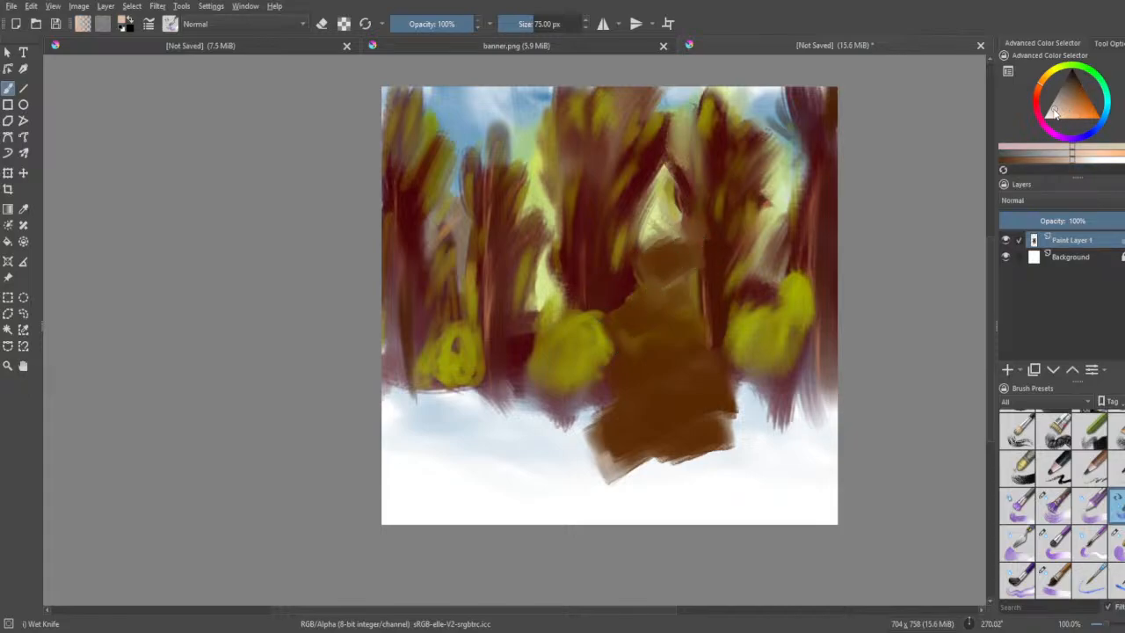
left_click_drag(448, 26, 413, 41)
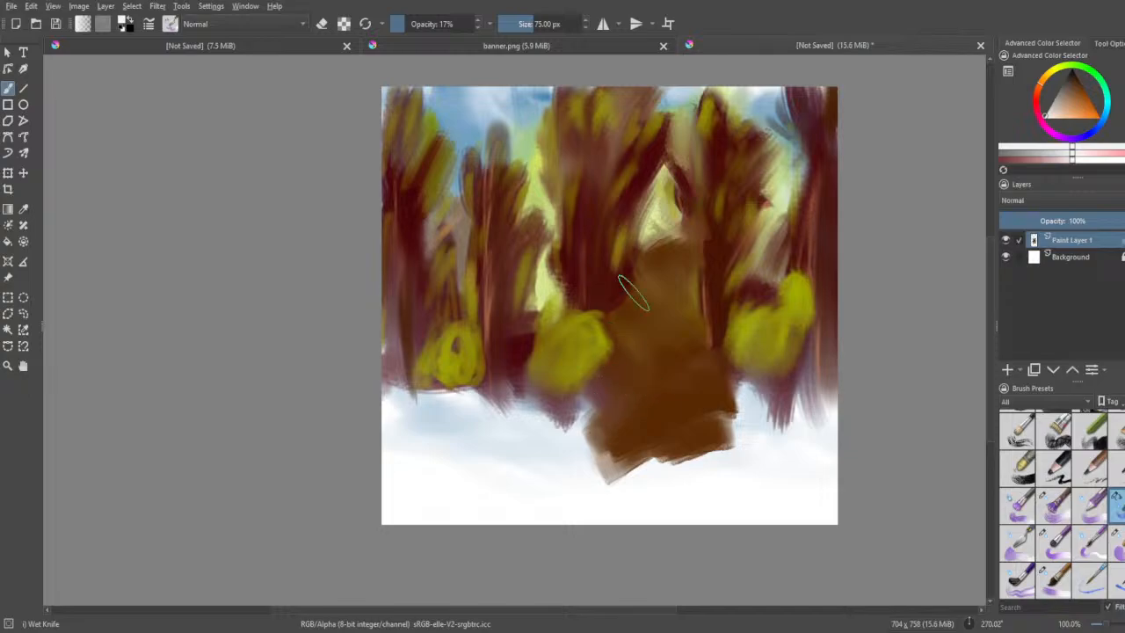
left_click_drag(432, 23, 444, 23)
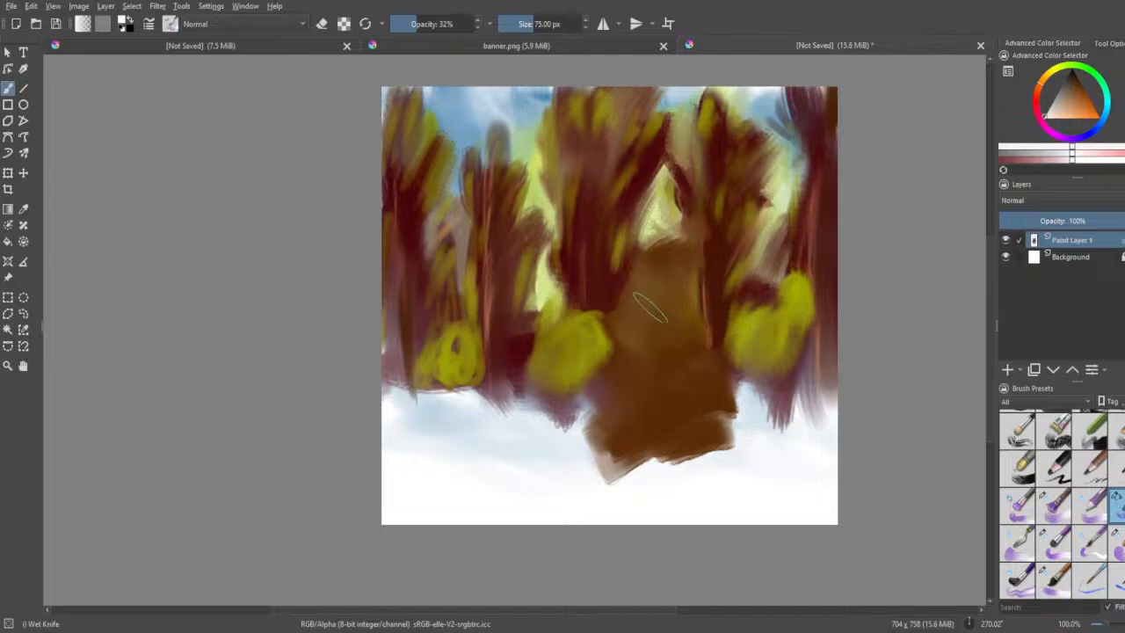
mouse_move(632, 336)
left_mouse_down()
mouse_move(606, 413)
mouse_move(648, 332)
mouse_move(666, 246)
mouse_move(637, 310)
mouse_move(642, 404)
mouse_move(659, 334)
mouse_move(659, 417)
mouse_move(615, 470)
left_mouse_up()
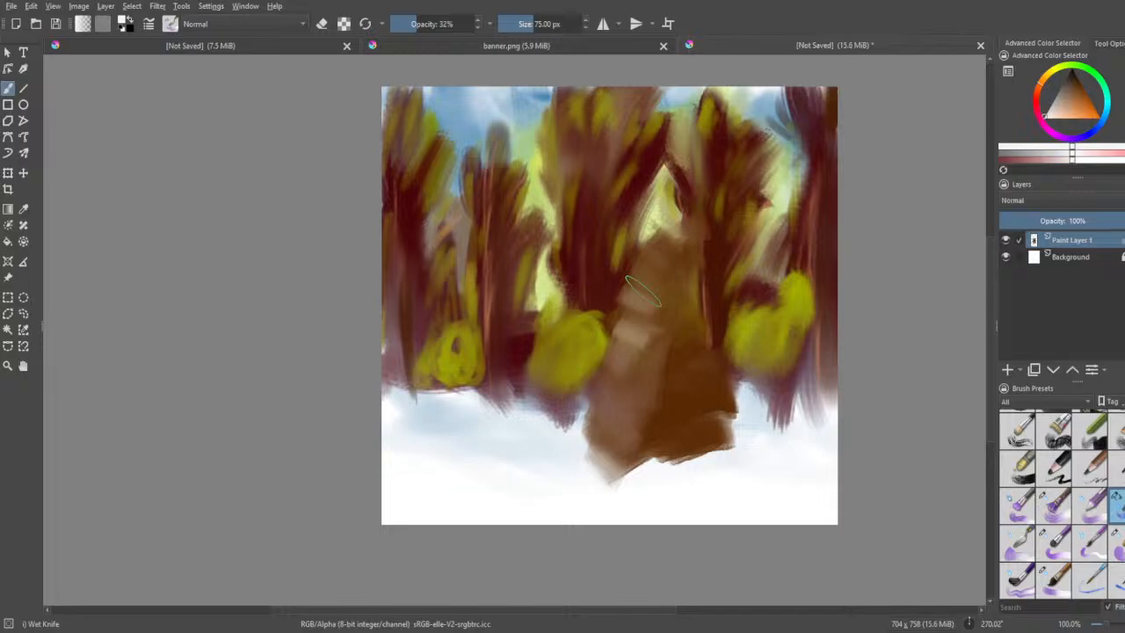
- Choose a bright orange and blend it over the highlight and the right half of the brown mass
left_click(1097, 113)
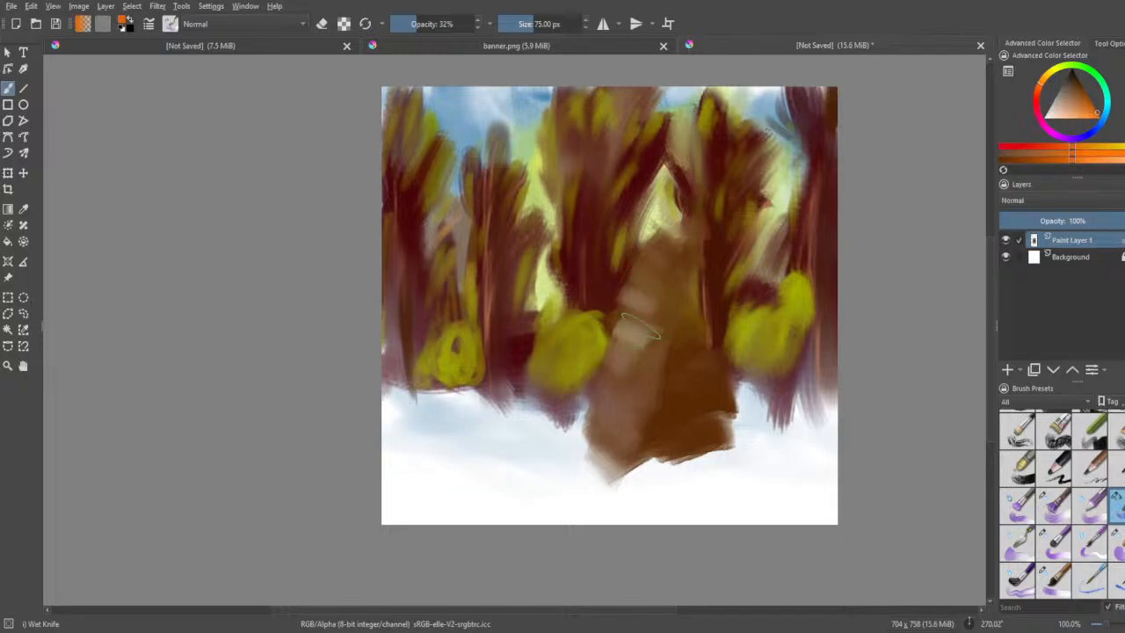
mouse_move(630, 318)
left_mouse_down()
mouse_move(644, 271)
mouse_move(628, 338)
left_mouse_up()
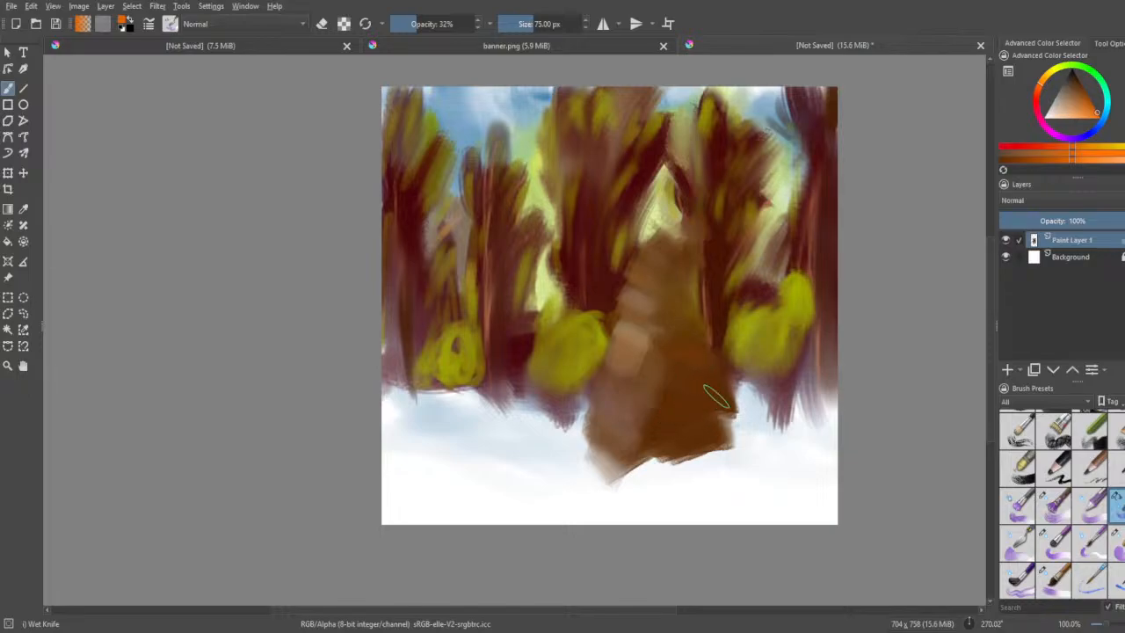
mouse_move(628, 412)
left_mouse_down()
mouse_move(662, 373)
mouse_move(699, 379)
mouse_move(701, 397)
mouse_move(648, 414)
mouse_move(678, 309)
left_mouse_up()
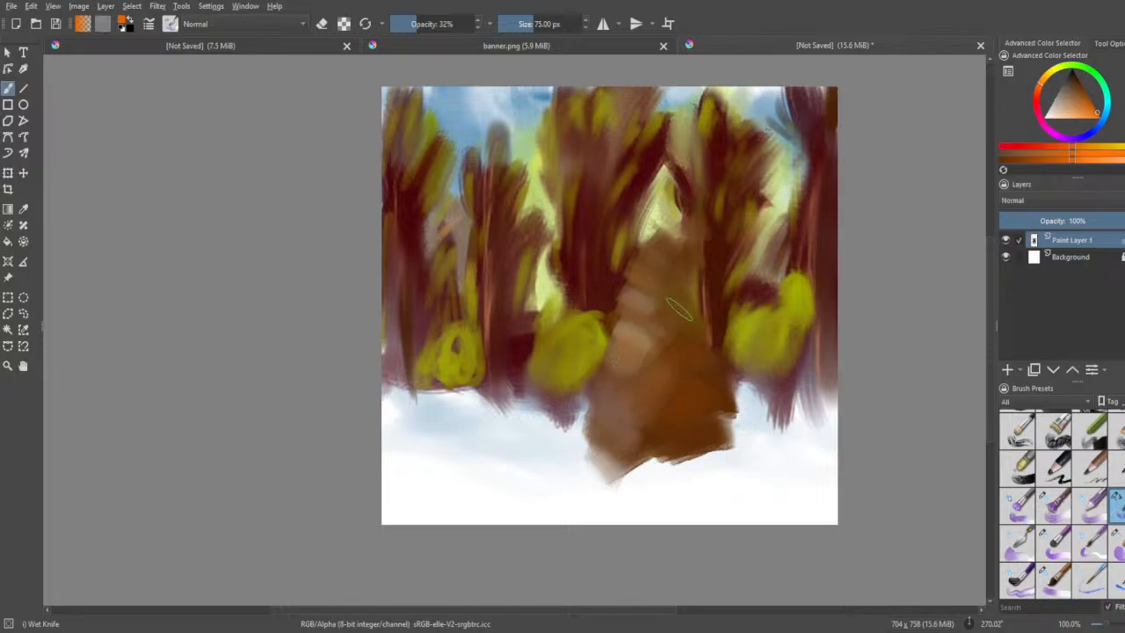
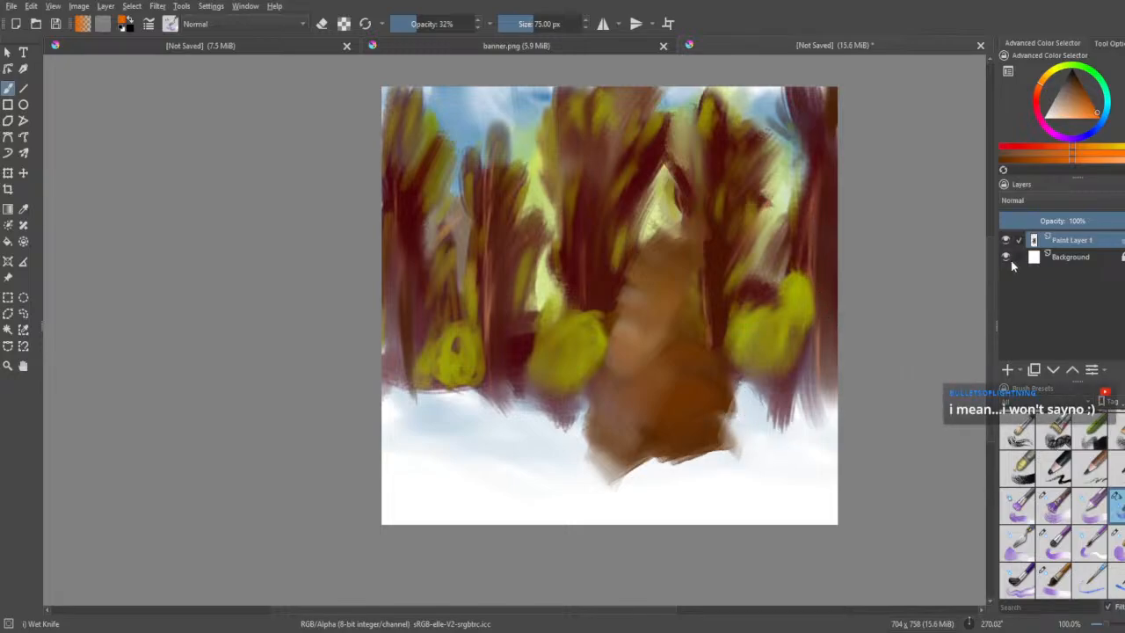
- Paint dark grey and near-black rocks beside the brown mass's lower right edge, raising the brush opacity to 100%
mouse_move(1085, 95)
left_mouse_down()
mouse_move(1075, 74)
mouse_move(1051, 83)
left_mouse_up()
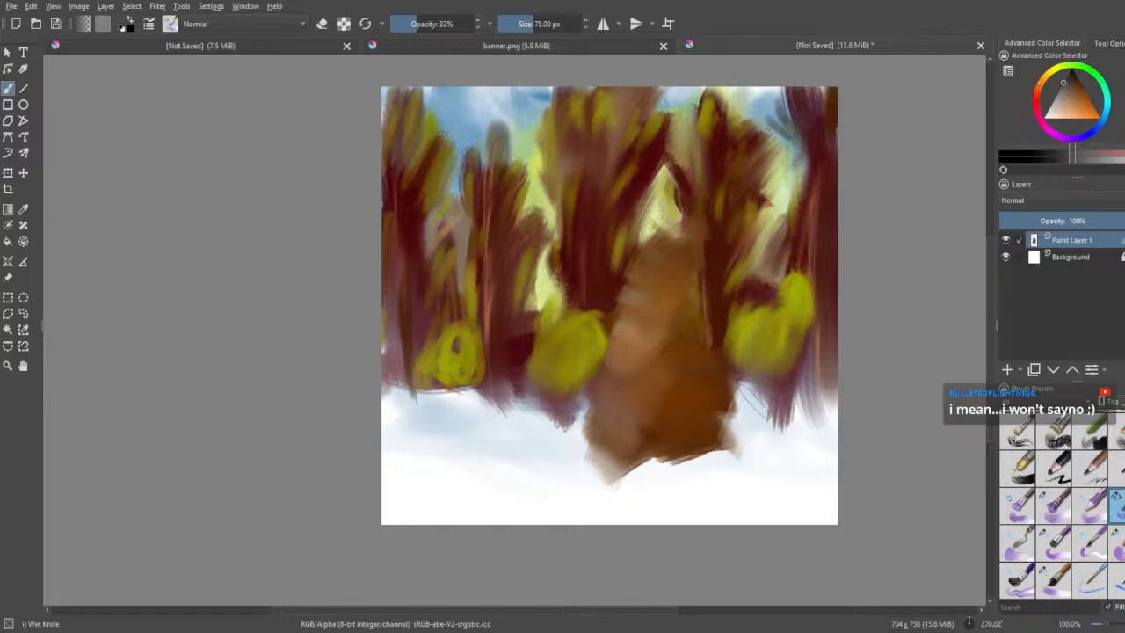
mouse_move(754, 401)
left_mouse_down()
mouse_move(696, 492)
mouse_move(712, 461)
mouse_move(706, 436)
mouse_move(754, 411)
mouse_move(694, 474)
left_mouse_up()
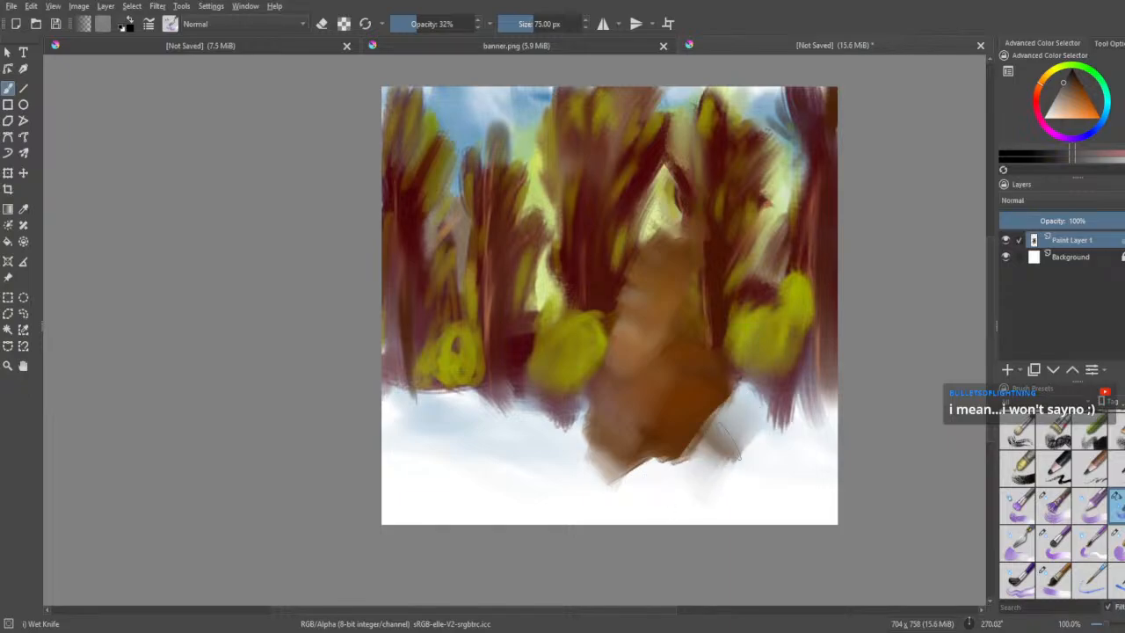
left_click_drag(429, 24, 494, 32)
mouse_move(747, 406)
left_mouse_down()
mouse_move(713, 457)
mouse_move(730, 423)
mouse_move(749, 466)
mouse_move(702, 469)
mouse_move(686, 442)
mouse_move(746, 415)
mouse_move(770, 439)
mouse_move(789, 420)
left_mouse_up()
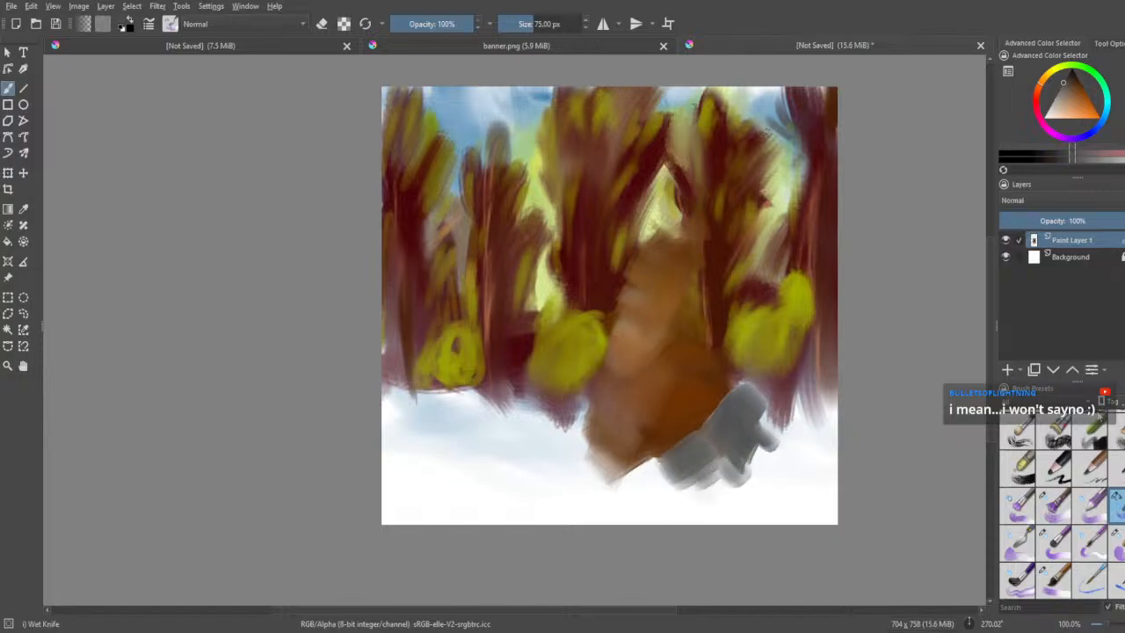
left_click(1019, 153)
mouse_move(726, 384)
left_mouse_down()
mouse_move(734, 416)
mouse_move(736, 405)
mouse_move(718, 412)
mouse_move(675, 455)
mouse_move(735, 432)
mouse_move(697, 441)
mouse_move(719, 435)
mouse_move(773, 455)
left_mouse_up()
mouse_move(745, 406)
left_mouse_down()
mouse_move(698, 518)
mouse_move(748, 419)
mouse_move(802, 425)
mouse_move(819, 463)
mouse_move(824, 442)
mouse_move(811, 473)
mouse_move(783, 463)
mouse_move(829, 505)
mouse_move(741, 433)
mouse_move(742, 459)
mouse_move(768, 476)
mouse_move(755, 507)
mouse_move(793, 464)
mouse_move(761, 448)
mouse_move(785, 438)
mouse_move(798, 451)
mouse_move(759, 430)
mouse_move(803, 430)
mouse_move(827, 443)
mouse_move(738, 482)
mouse_move(759, 491)
mouse_move(706, 503)
left_mouse_up()
- Paint near-black rocks along the ground from the brown mass's base to the canvas's left edge
mouse_move(563, 413)
left_mouse_down()
mouse_move(629, 459)
mouse_move(554, 409)
left_mouse_up()
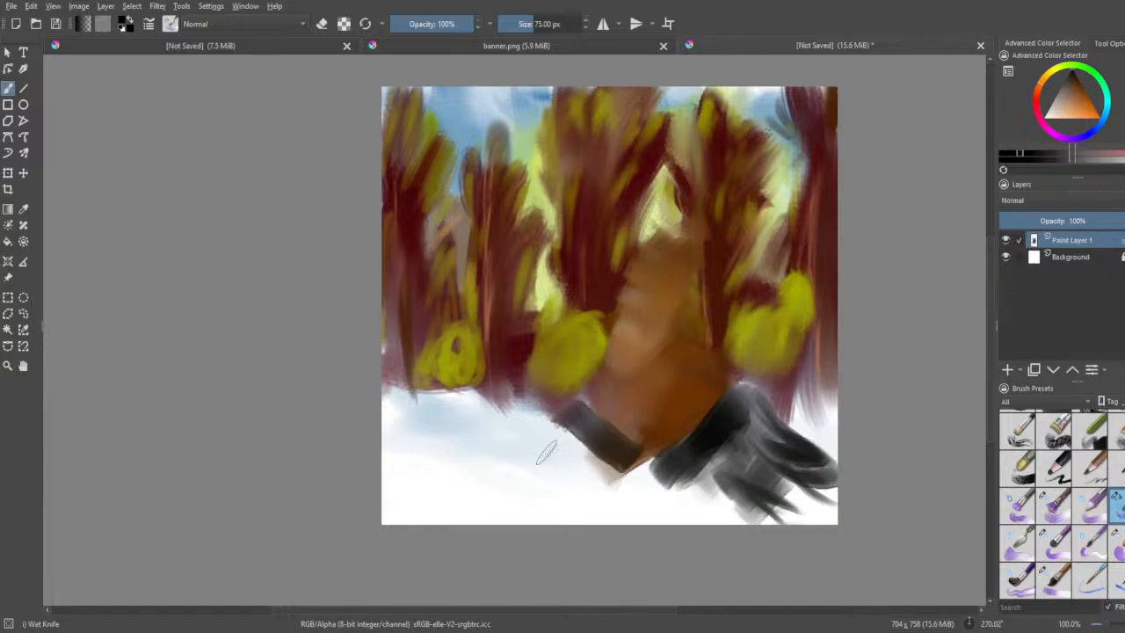
mouse_move(545, 453)
left_mouse_down()
mouse_move(505, 423)
mouse_move(391, 395)
mouse_move(523, 448)
left_mouse_up()
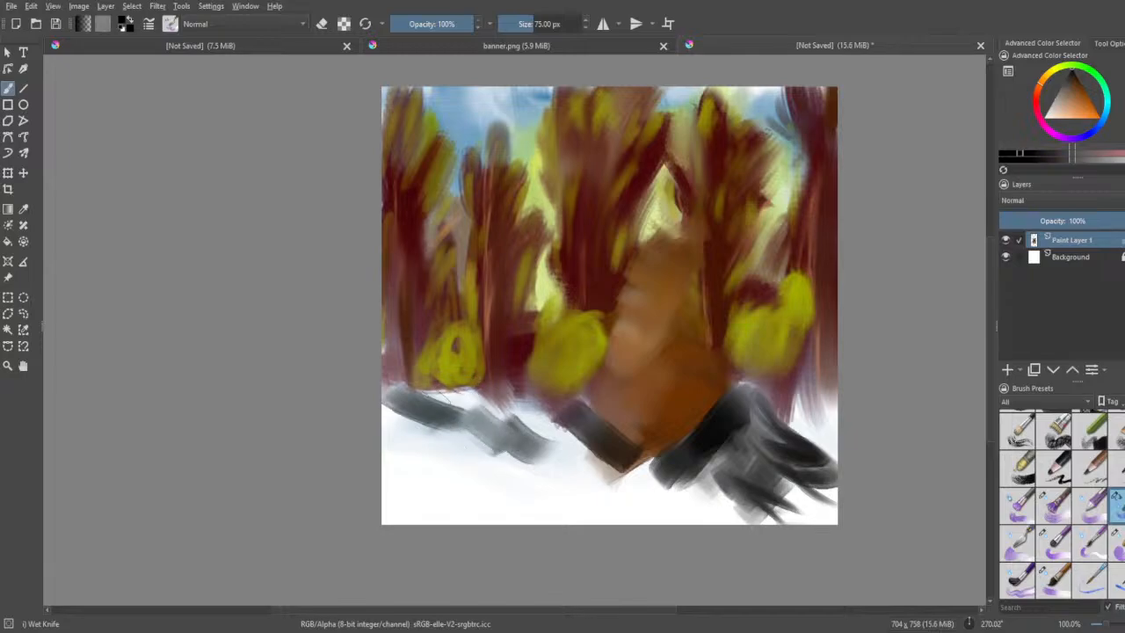
mouse_move(447, 403)
left_mouse_down()
mouse_move(559, 443)
mouse_move(494, 420)
mouse_move(546, 446)
mouse_move(516, 427)
mouse_move(598, 449)
mouse_move(569, 427)
mouse_move(642, 477)
mouse_move(513, 415)
mouse_move(559, 444)
mouse_move(492, 417)
mouse_move(470, 431)
mouse_move(487, 464)
mouse_move(452, 497)
mouse_move(388, 433)
mouse_move(458, 468)
mouse_move(474, 504)
mouse_move(456, 454)
mouse_move(390, 415)
mouse_move(450, 466)
mouse_move(389, 418)
mouse_move(438, 415)
mouse_move(467, 465)
mouse_move(434, 424)
mouse_move(515, 481)
mouse_move(490, 486)
mouse_move(405, 424)
mouse_move(655, 496)
left_mouse_up()
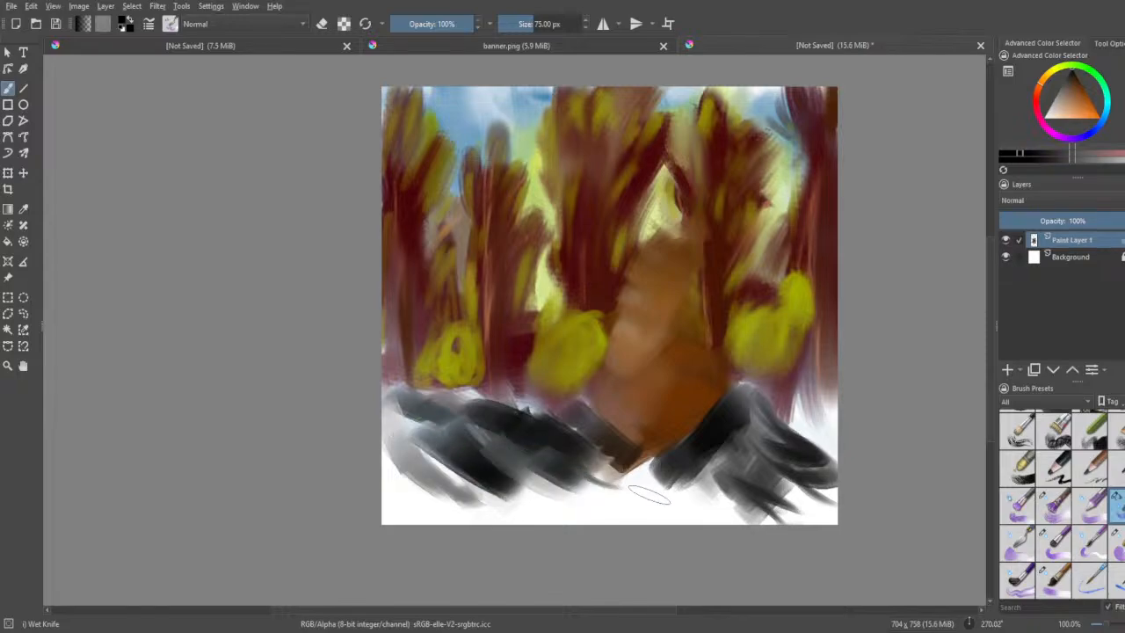
mouse_move(411, 416)
left_mouse_down()
mouse_move(394, 405)
mouse_move(402, 478)
mouse_move(413, 451)
mouse_move(429, 497)
mouse_move(422, 479)
mouse_move(479, 497)
mouse_move(484, 518)
left_mouse_up()
left_click_drag(413, 445, 492, 522)
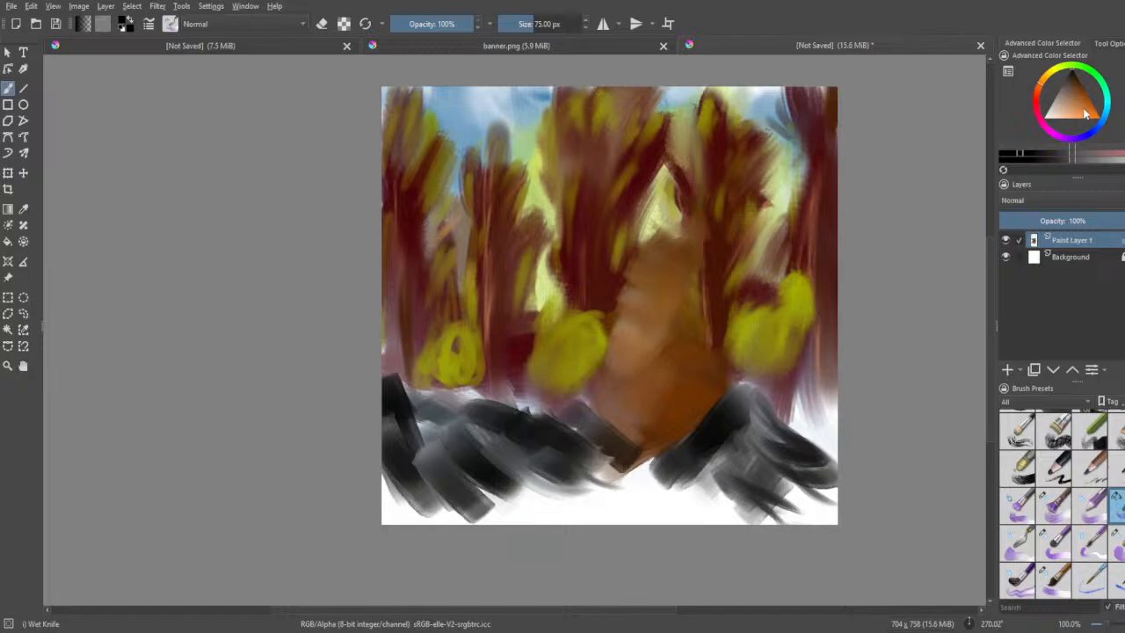
- Choose a bright, saturated blue as the painting colour
mouse_move(1084, 112)
left_mouse_down()
mouse_move(1104, 122)
mouse_move(1086, 112)
mouse_move(1092, 105)
left_mouse_up()
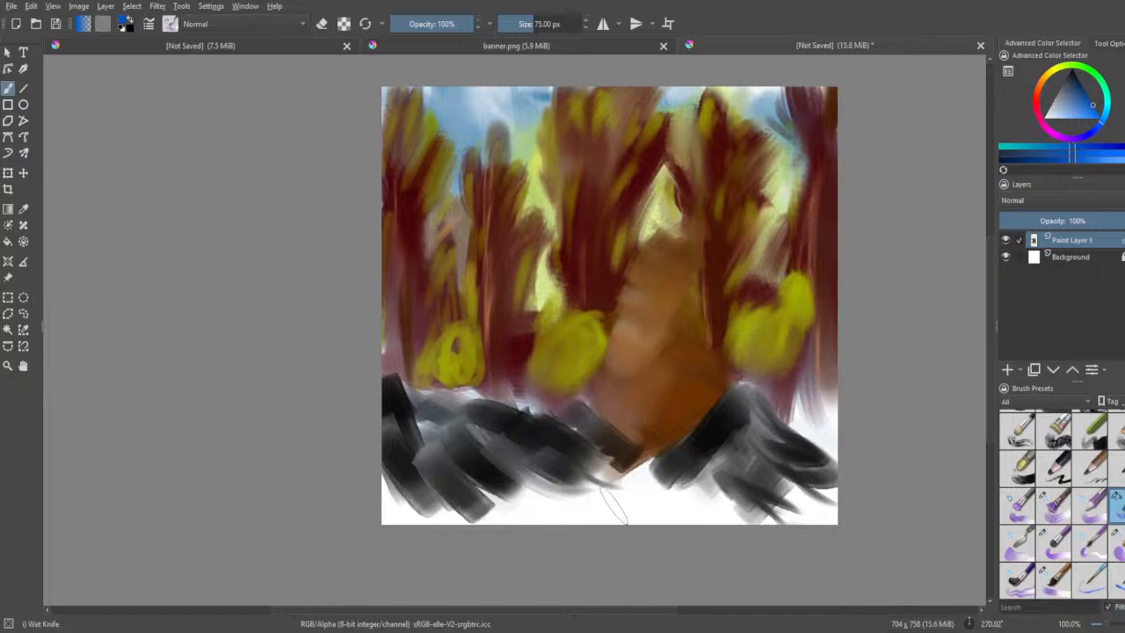
- Try painting a vertical blue stream below the brown mass with the Wet Knife brush, and undo the strokes
mouse_move(622, 523)
left_mouse_down()
mouse_move(626, 448)
mouse_move(649, 524)
left_mouse_up()
mouse_move(671, 444)
left_mouse_down()
mouse_move(673, 524)
mouse_move(683, 524)
left_mouse_up()
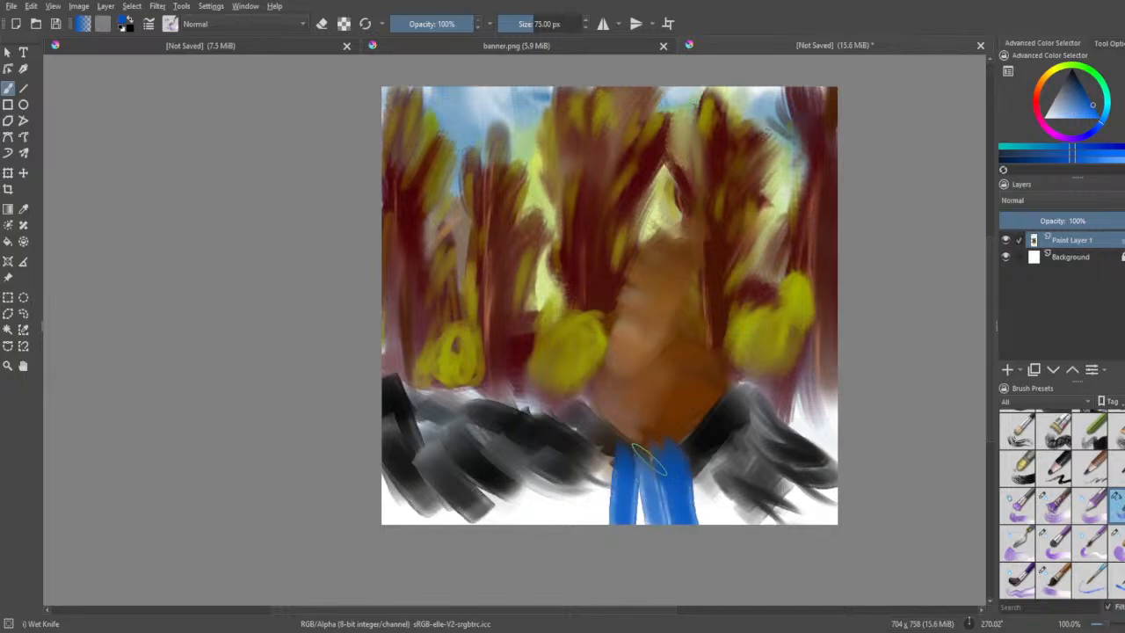
mouse_move(648, 458)
left_mouse_down()
mouse_move(653, 524)
mouse_move(633, 522)
left_mouse_up()
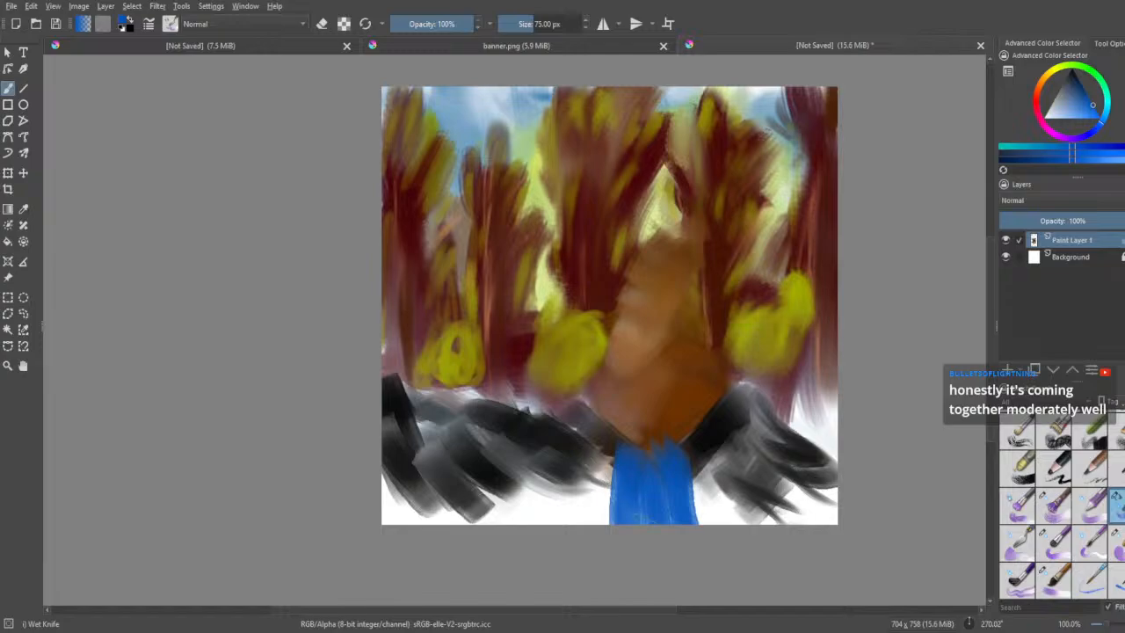
key("ctrl+z")
key("ctrl+z")
key("ctrl+z")
key("ctrl+z")
key("ctrl+z")
key("ctrl+z")
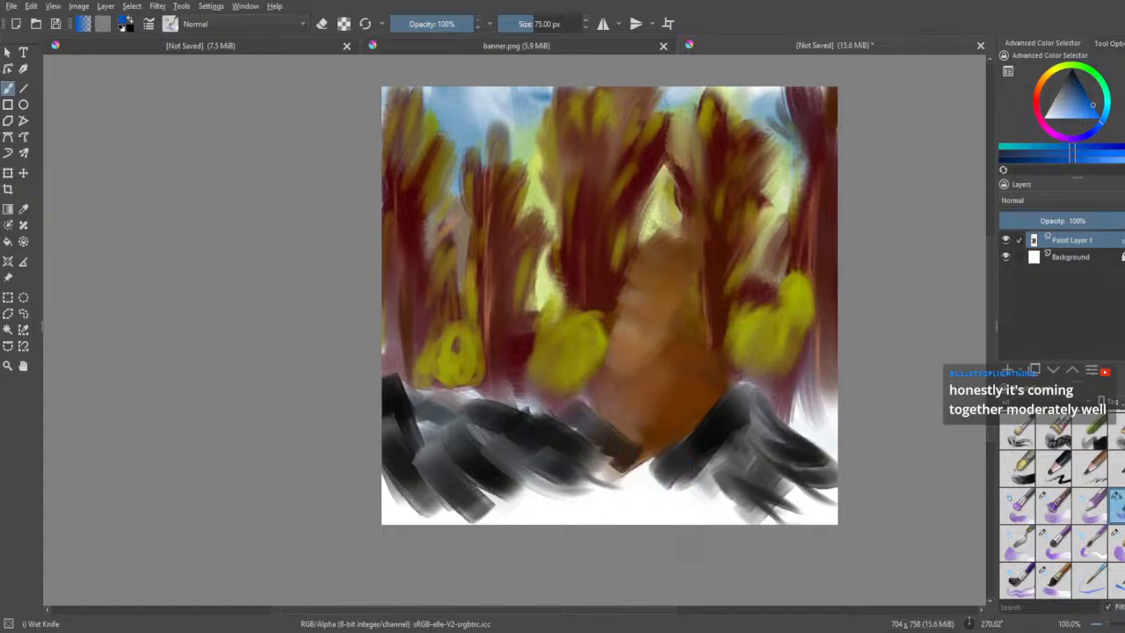
- Try the Wet Bristles Rough and Wet Paint Details brushes below the brown mass, and undo the test strokes
left_click(1054, 506)
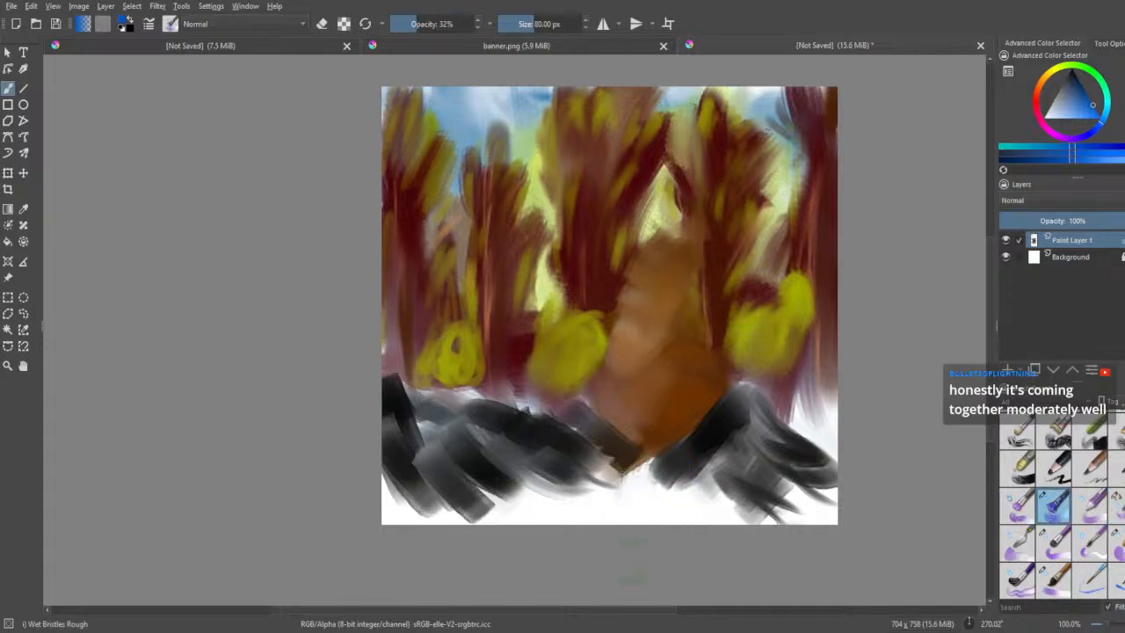
left_click_drag(639, 481, 639, 496)
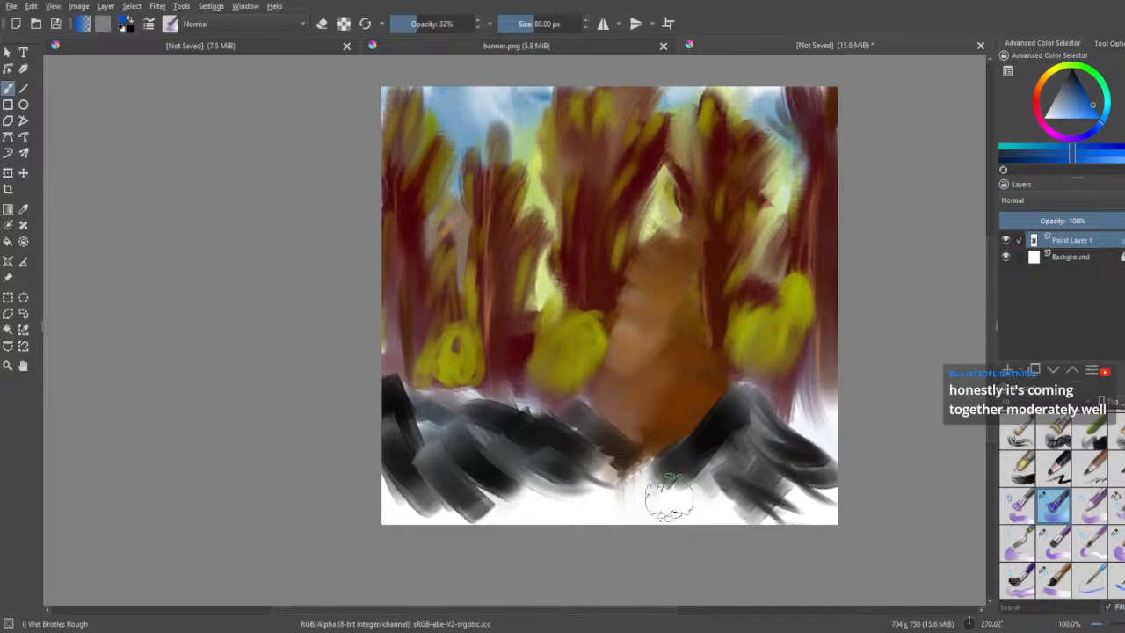
left_click(1094, 540)
left_click_drag(641, 469, 641, 523)
key("ctrl+z")
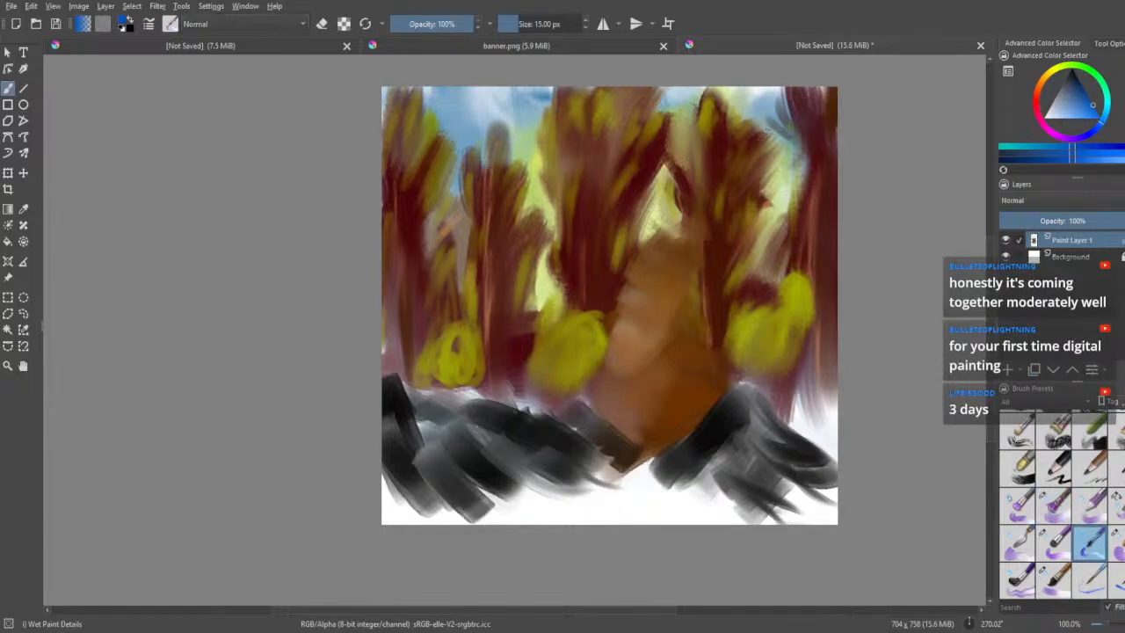
- Paint vertical blue water streaks directly below the brown mass with the 60 px Wet Smear brush
left_click(1016, 584)
left_click_drag(629, 464, 631, 524)
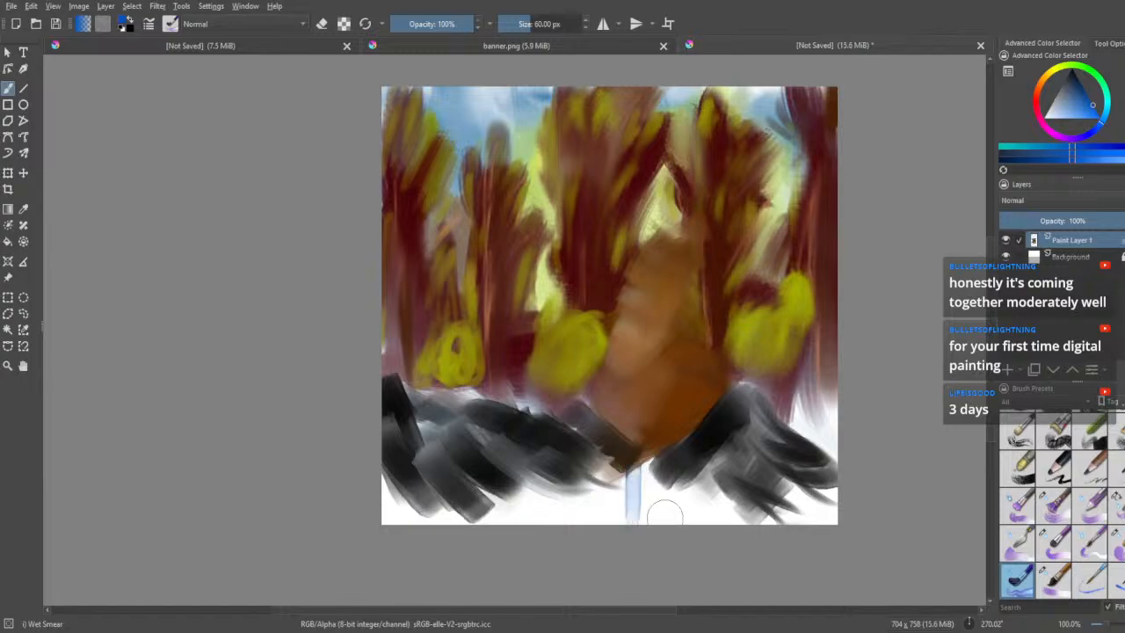
mouse_move(644, 470)
left_mouse_down()
mouse_move(644, 524)
mouse_move(667, 524)
left_mouse_up()
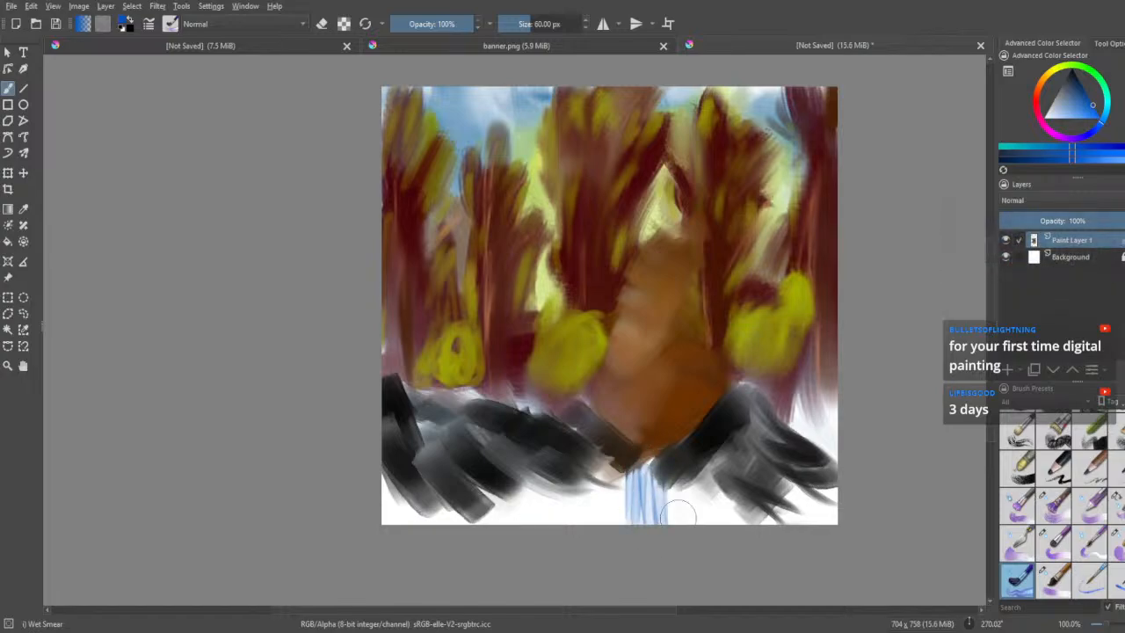
mouse_move(679, 480)
left_mouse_down()
mouse_move(683, 524)
mouse_move(665, 524)
left_mouse_up()
mouse_move(682, 477)
left_mouse_down()
mouse_move(685, 524)
mouse_move(694, 524)
left_mouse_up()
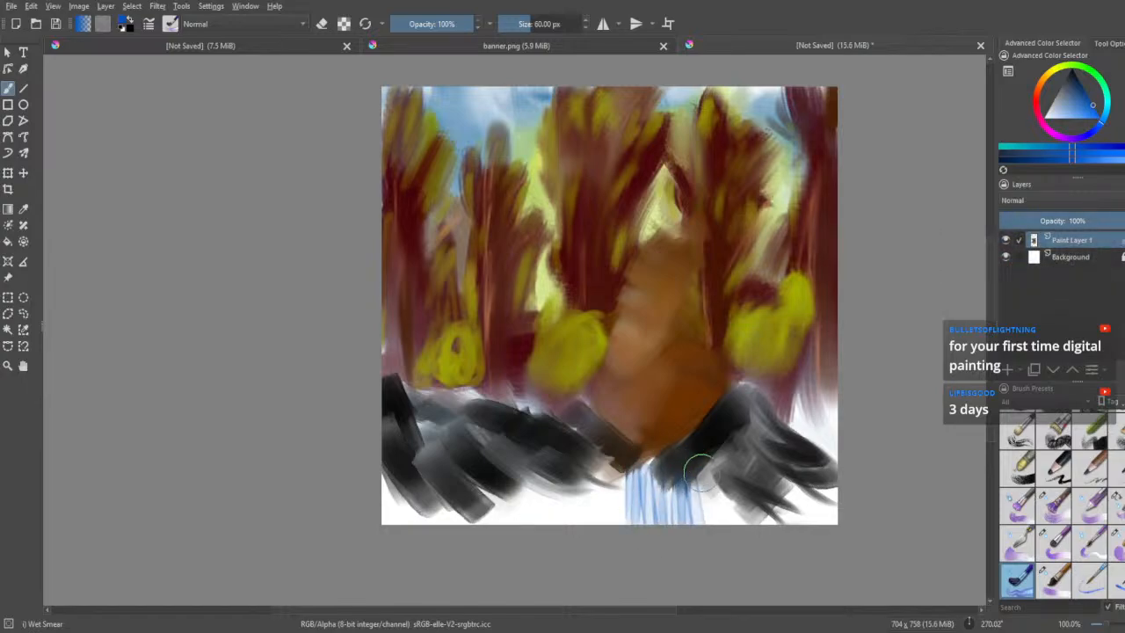
left_click_drag(697, 472, 705, 524)
- Extend the vertical blue water streaks under the left rocks to the canvas's left edge
mouse_move(620, 466)
left_mouse_down()
mouse_move(622, 524)
mouse_move(603, 523)
left_mouse_up()
left_click_drag(589, 457, 578, 523)
mouse_move(569, 485)
left_mouse_down()
mouse_move(571, 524)
mouse_move(548, 523)
left_mouse_up()
mouse_move(538, 457)
left_mouse_down()
mouse_move(534, 524)
mouse_move(524, 524)
left_mouse_up()
left_click_drag(509, 479, 501, 524)
mouse_move(490, 485)
left_mouse_down()
mouse_move(488, 524)
mouse_move(408, 523)
left_mouse_up()
left_click_drag(390, 467, 383, 524)
mouse_move(401, 481)
left_mouse_down()
mouse_move(399, 524)
mouse_move(425, 524)
left_mouse_up()
- Extend the blue water streaks under the right rocks to the canvas's right edge and fill in the water strip
left_click_drag(703, 465, 708, 524)
left_click_drag(729, 450, 733, 523)
mouse_move(756, 446)
left_mouse_down()
mouse_move(759, 524)
mouse_move(778, 524)
left_mouse_up()
mouse_move(798, 452)
left_mouse_down()
mouse_move(799, 523)
mouse_move(812, 524)
left_mouse_up()
mouse_move(827, 466)
left_mouse_down()
mouse_move(824, 517)
mouse_move(478, 465)
mouse_move(773, 494)
mouse_move(448, 499)
mouse_move(721, 513)
mouse_move(571, 516)
left_mouse_up()
- Blend the water strip and the rocks' lower edges with the 80 px Wet Bristles Rough brush at 32% opacity
left_click(1055, 505)
left_click_drag(290, 531, 826, 499)
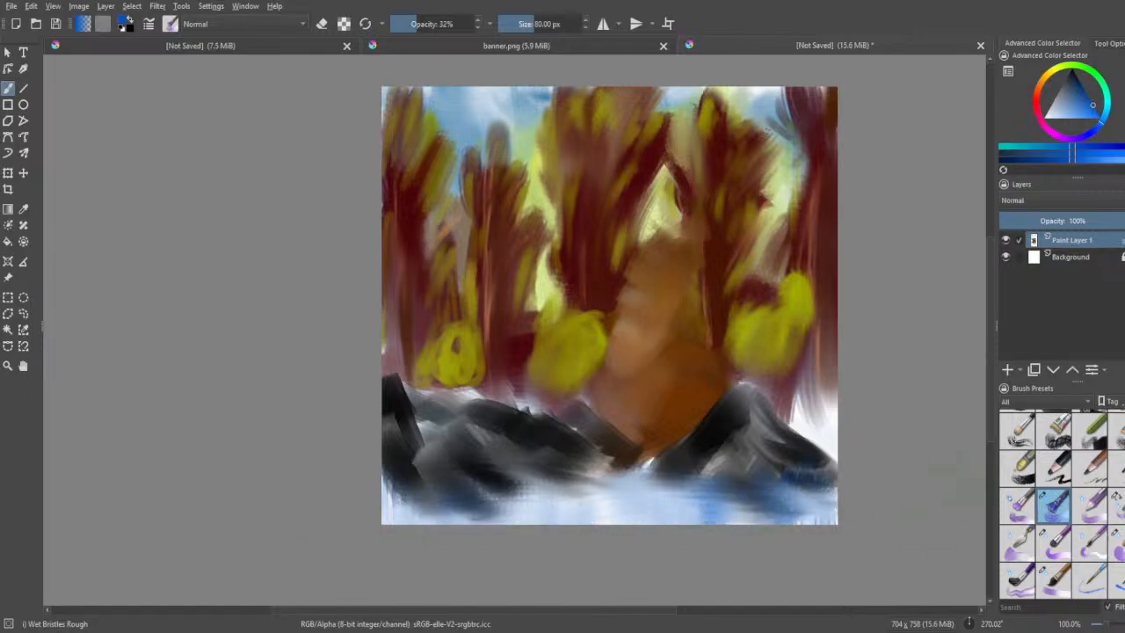
mouse_move(742, 483)
left_mouse_down()
mouse_move(820, 461)
mouse_move(784, 472)
mouse_move(826, 487)
mouse_move(756, 516)
mouse_move(836, 511)
left_mouse_up()
mouse_move(466, 508)
left_mouse_down()
mouse_move(395, 435)
mouse_move(439, 506)
mouse_move(505, 485)
mouse_move(461, 448)
mouse_move(518, 459)
mouse_move(577, 446)
mouse_move(606, 492)
mouse_move(615, 452)
mouse_move(707, 474)
left_mouse_up()
- Soften the rocks' right and upper edges and the pale gap between the trees above the brown mass
mouse_move(782, 410)
left_mouse_down()
mouse_move(804, 492)
mouse_move(826, 439)
mouse_move(831, 510)
left_mouse_up()
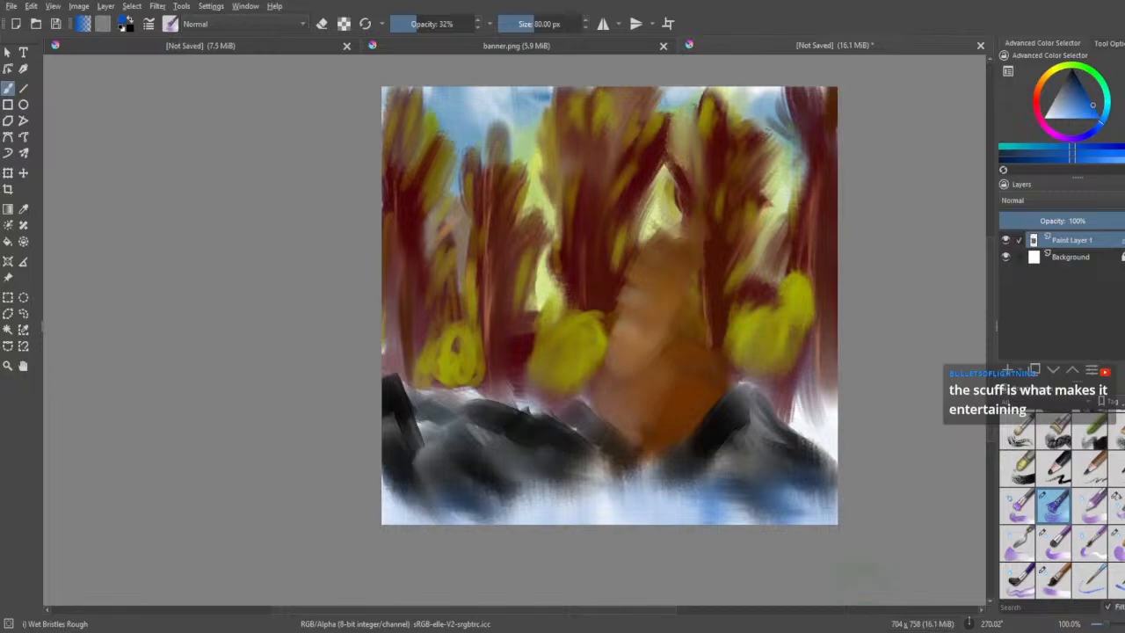
mouse_move(400, 408)
left_mouse_down()
mouse_move(517, 415)
mouse_move(402, 402)
mouse_move(463, 437)
mouse_move(514, 441)
mouse_move(411, 430)
mouse_move(490, 448)
mouse_move(433, 427)
mouse_move(402, 441)
mouse_move(556, 434)
mouse_move(556, 414)
mouse_move(527, 403)
mouse_move(586, 407)
mouse_move(545, 367)
mouse_move(512, 404)
mouse_move(524, 435)
mouse_move(396, 395)
mouse_move(521, 413)
mouse_move(605, 441)
mouse_move(762, 408)
mouse_move(808, 413)
mouse_move(754, 413)
mouse_move(837, 419)
mouse_move(837, 432)
mouse_move(815, 436)
mouse_move(782, 417)
mouse_move(831, 397)
mouse_move(806, 472)
mouse_move(829, 419)
mouse_move(818, 436)
mouse_move(783, 455)
left_mouse_up()
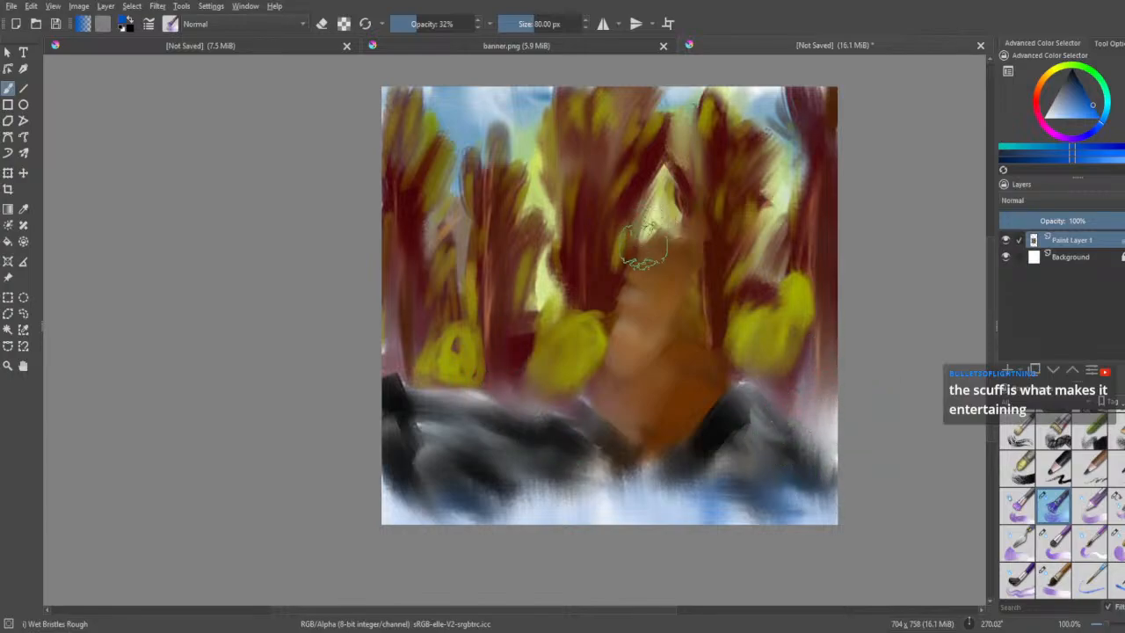
mouse_move(644, 246)
left_mouse_down()
mouse_move(651, 211)
mouse_move(653, 269)
mouse_move(678, 265)
mouse_move(688, 278)
mouse_move(653, 212)
mouse_move(697, 200)
mouse_move(627, 235)
mouse_move(627, 269)
mouse_move(621, 240)
mouse_move(702, 205)
mouse_move(782, 274)
mouse_move(717, 275)
mouse_move(697, 170)
mouse_move(689, 182)
mouse_move(676, 145)
left_mouse_up()
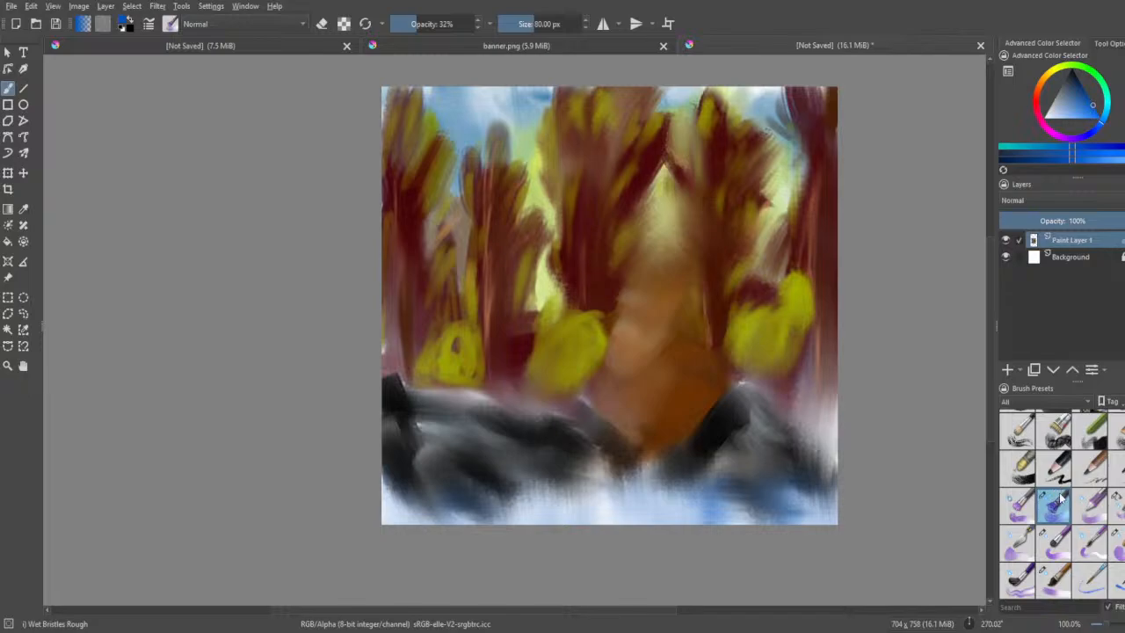
- Switch to the 15 px Wet Paint Details brush and choose a dark orange-brown colour
left_click(1056, 543)
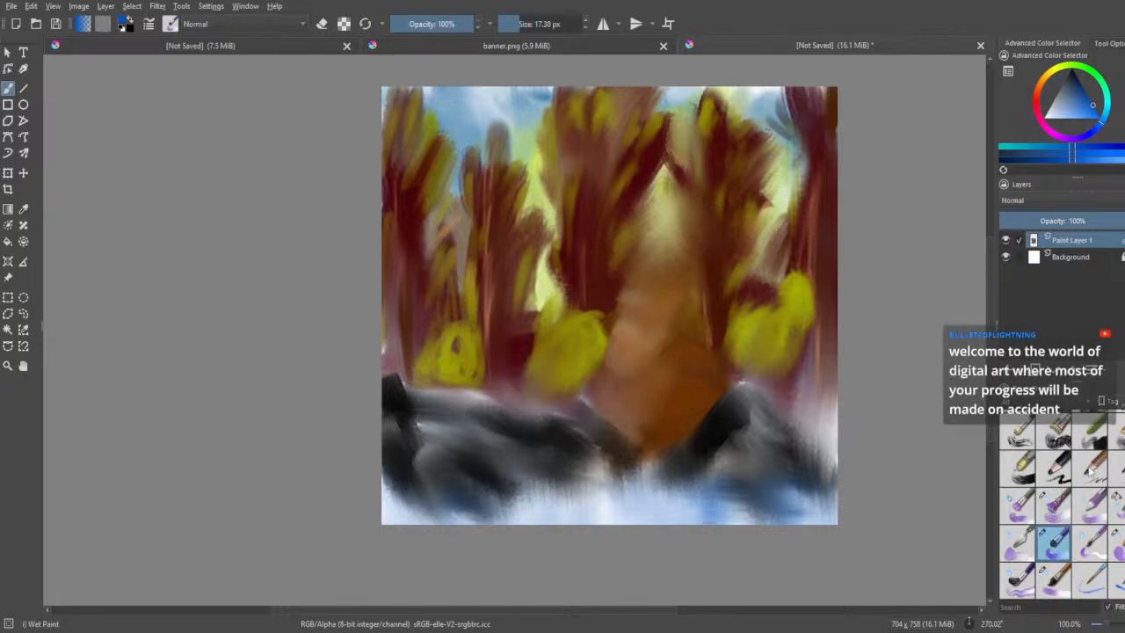
left_click(1088, 545)
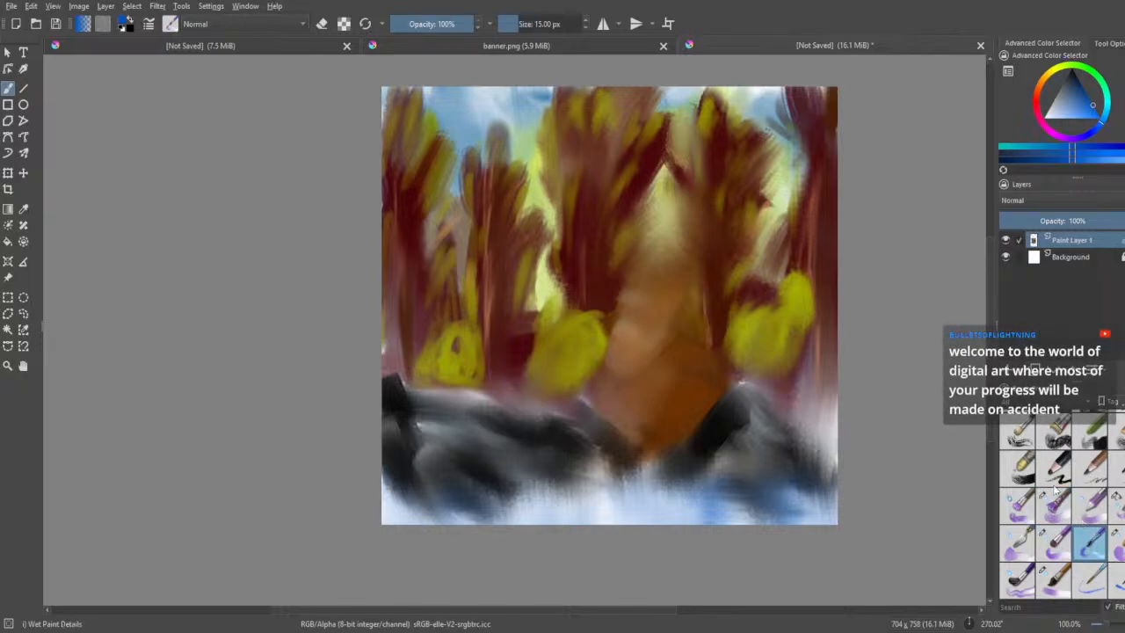
left_click(1067, 114)
left_click(1036, 104)
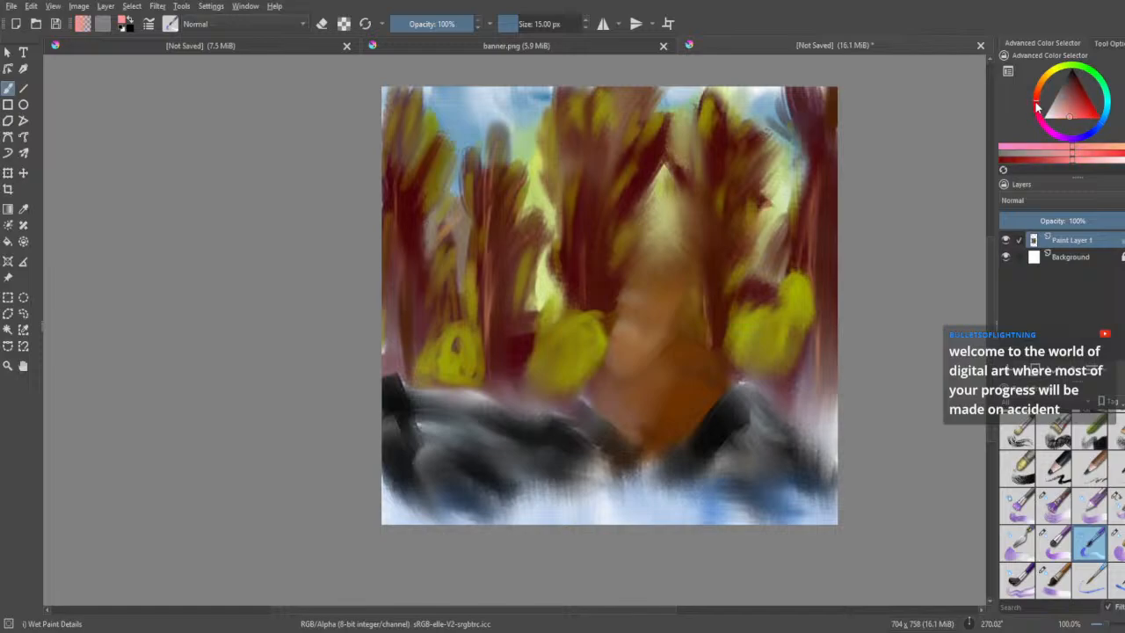
left_click(1078, 108)
mouse_move(1079, 109)
left_mouse_down()
mouse_move(1091, 100)
mouse_move(1078, 129)
mouse_move(1091, 95)
left_mouse_up()
left_click(1038, 85)
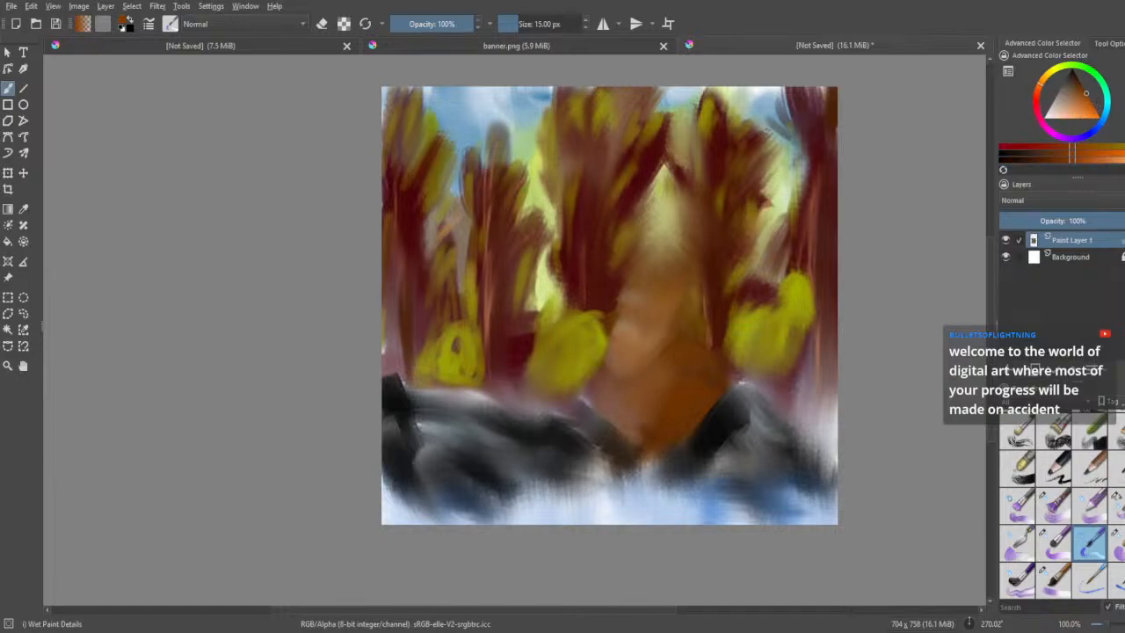
- Try a thin orange-brown stroke across the right rocks and undo it
mouse_move(773, 438)
left_mouse_down()
mouse_move(816, 446)
mouse_move(727, 422)
mouse_move(821, 450)
left_mouse_up()
key("ctrl+z")
key("ctrl+z")
key("ctrl+z")
key("ctrl+z")
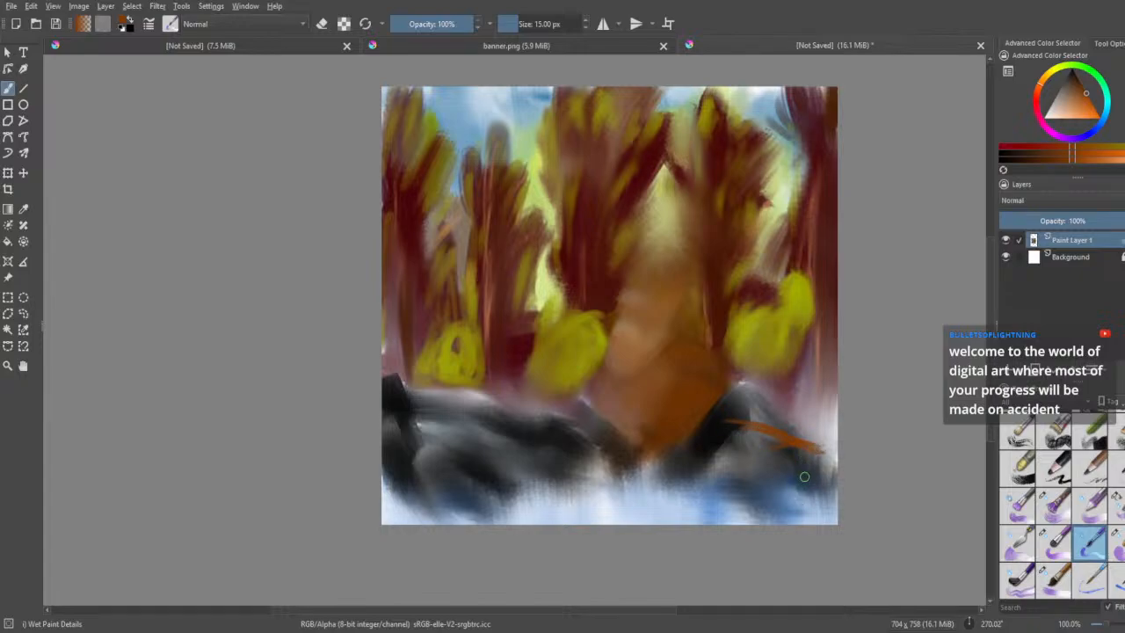
key("ctrl+z")
key("ctrl+z")
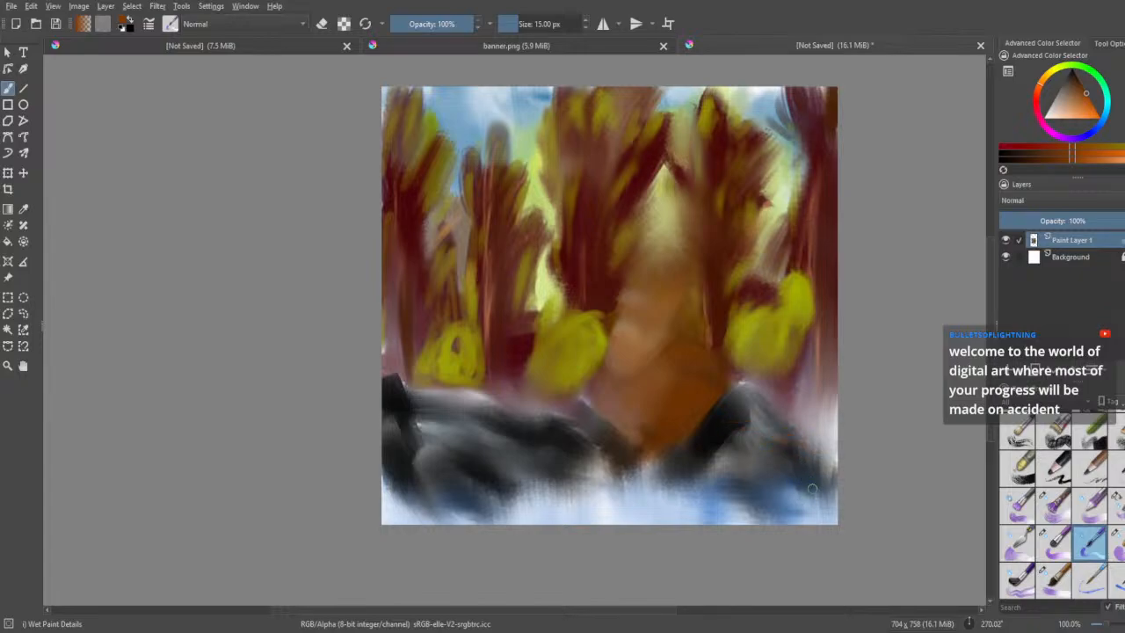
- Lower the brush opacity to 38% and paint thin orange-brown curved strokes across the water below the rocks
left_click(422, 24)
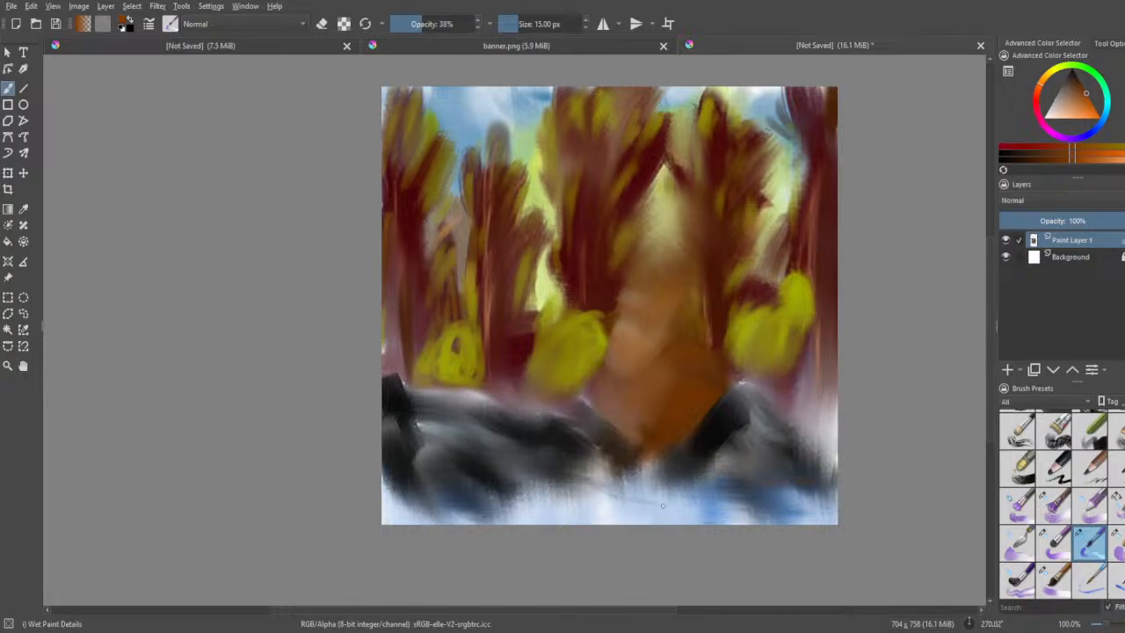
left_click_drag(623, 507, 698, 516)
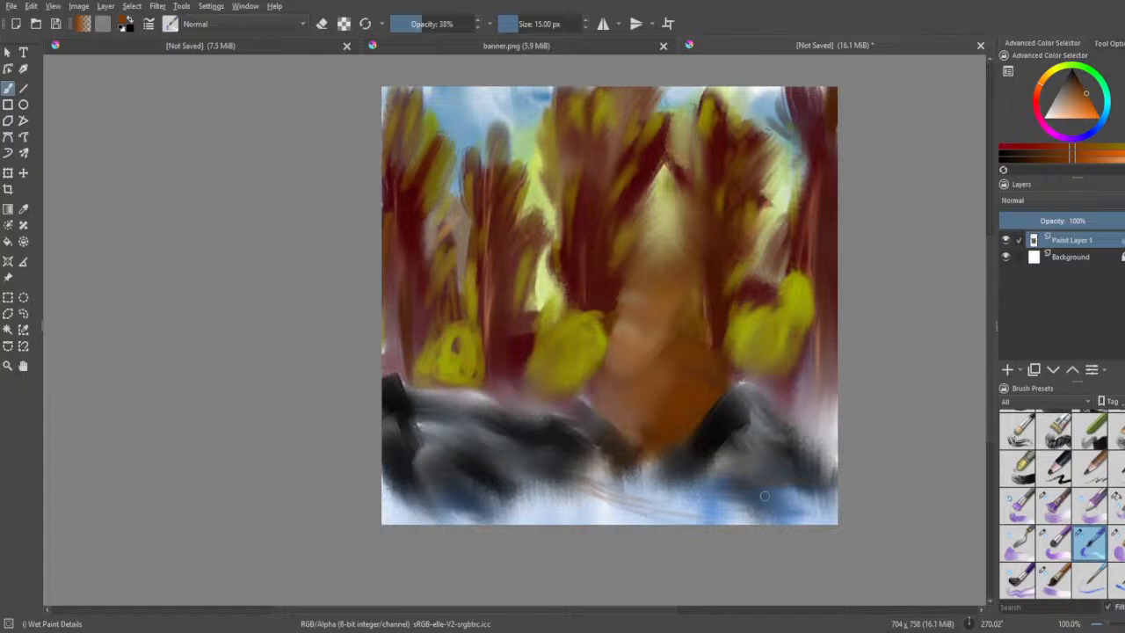
left_click_drag(587, 491, 643, 518)
left_click_drag(599, 482, 684, 519)
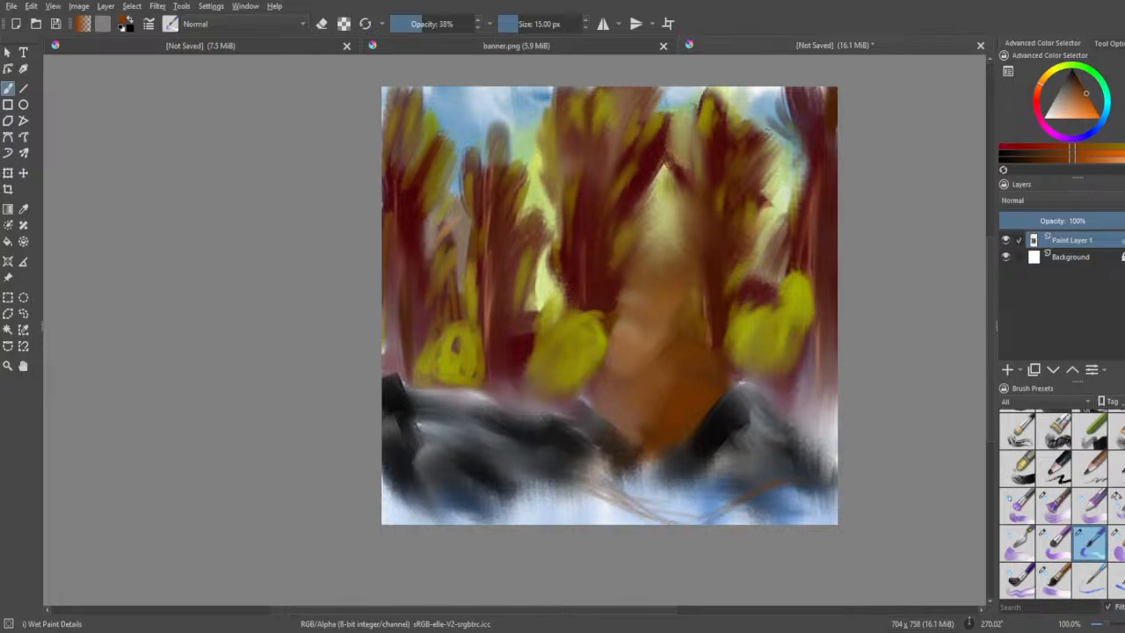
left_click_drag(787, 481, 725, 519)
mouse_move(588, 496)
left_mouse_down()
mouse_move(623, 517)
mouse_move(613, 522)
left_mouse_up()
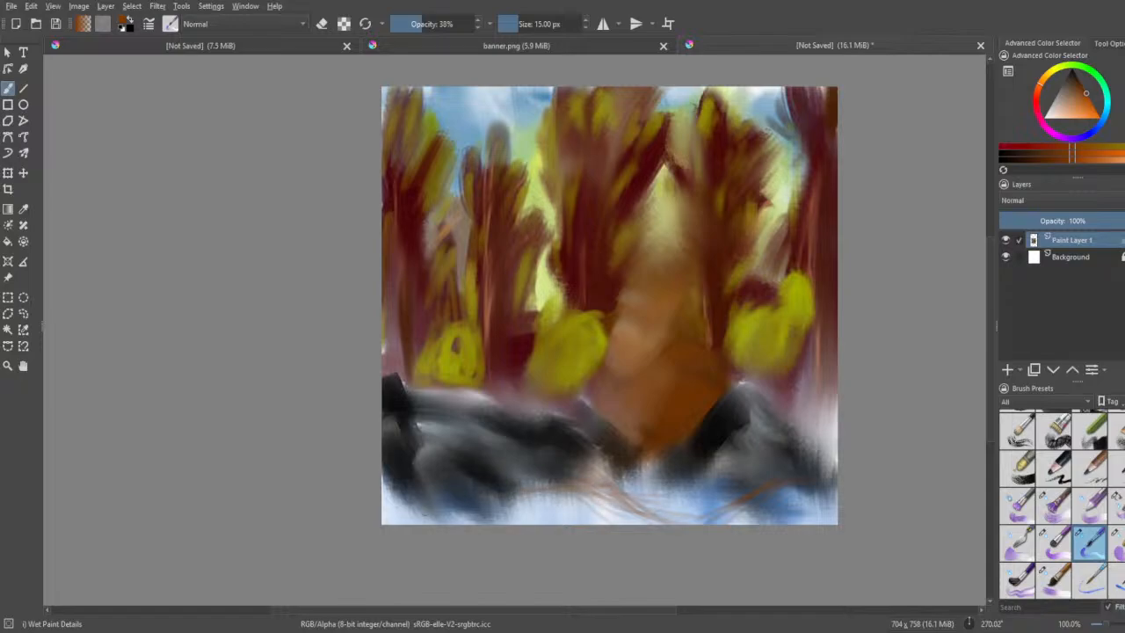
- Blend the orange-brown streaks beneath the right rocks into the water with the 80 px Wet Bristles Rough brush
left_click(1065, 509)
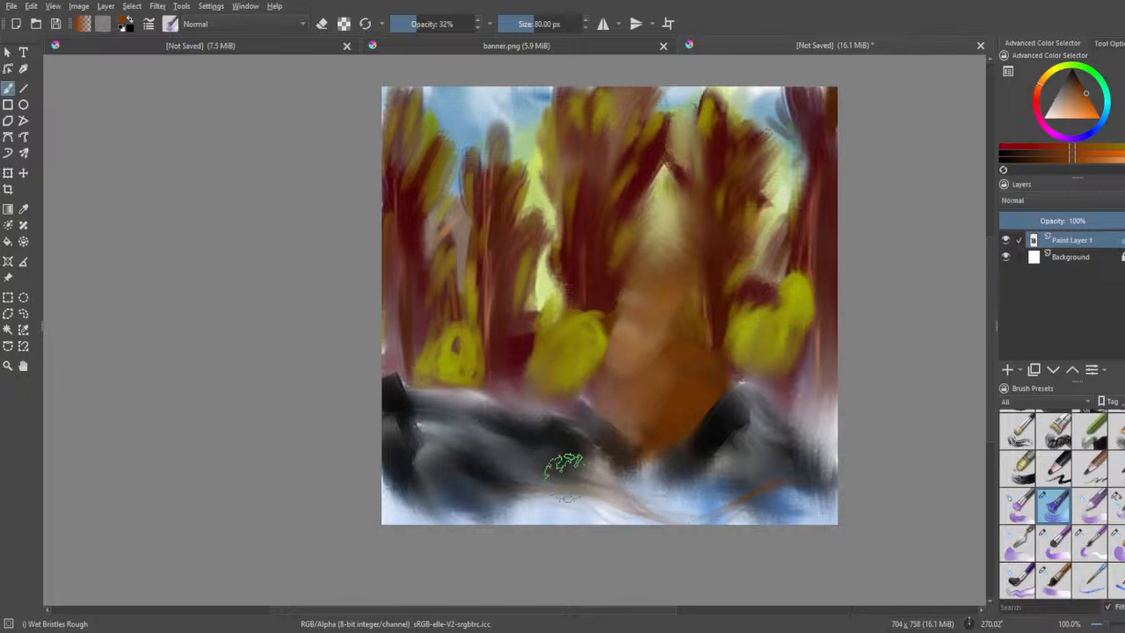
left_click_drag(734, 508, 845, 429)
left_click_drag(721, 526, 857, 423)
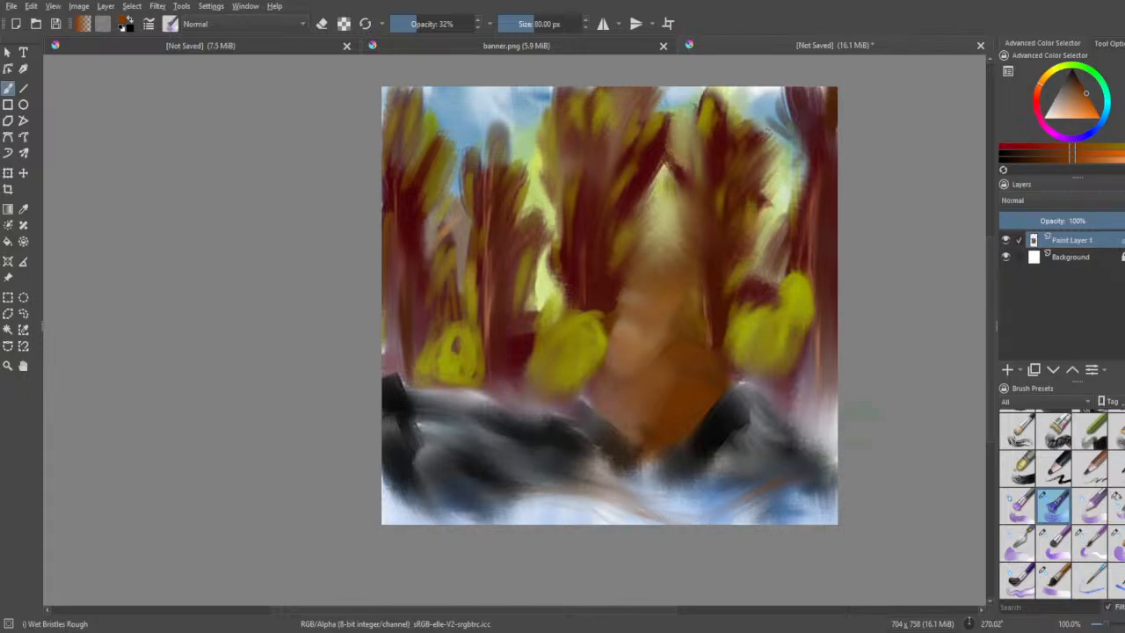
- Switch to the 75 px Wet Knife brush, sample white from the water and paint strokes over the central shore and right rocks' lower edge
left_click(1089, 540)
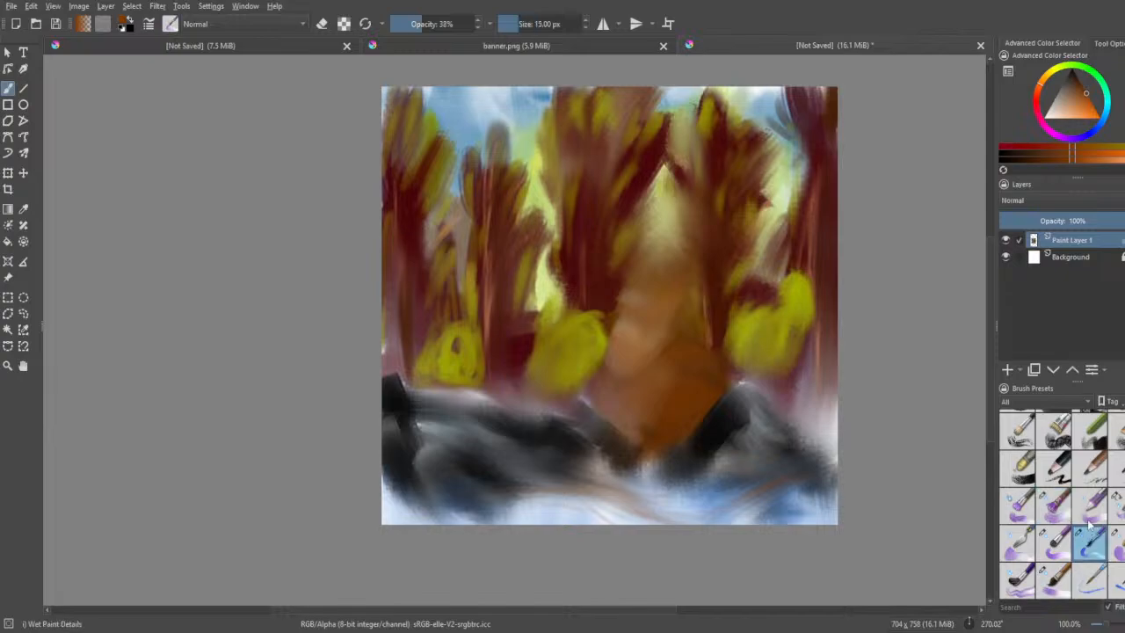
left_click(1089, 578)
left_click(1114, 505)
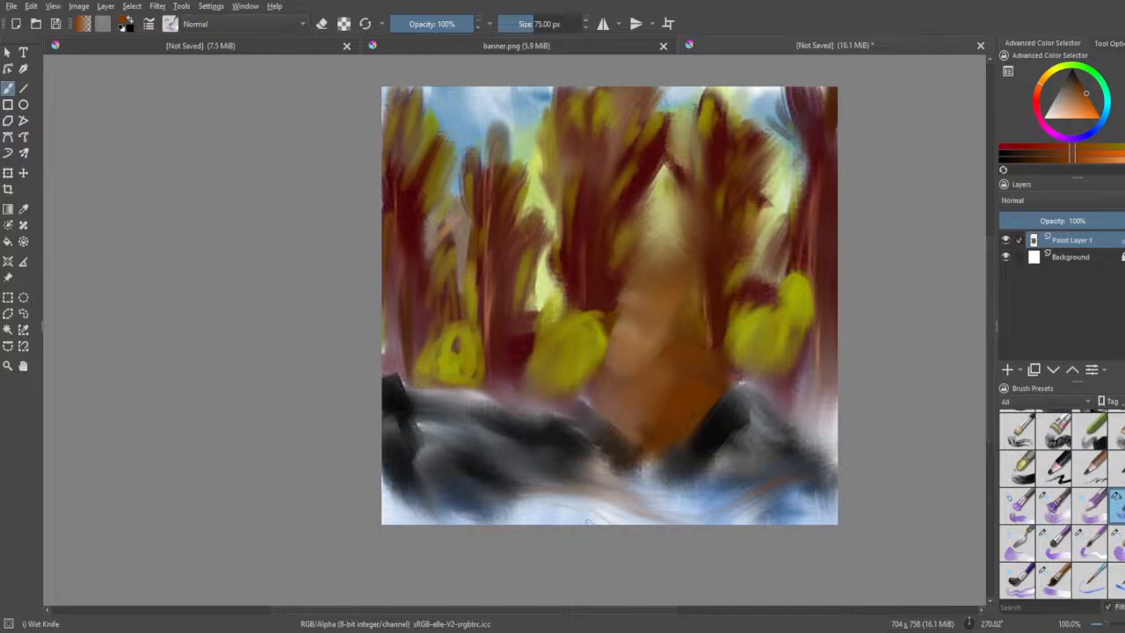
left_click(615, 510, "ctrl")
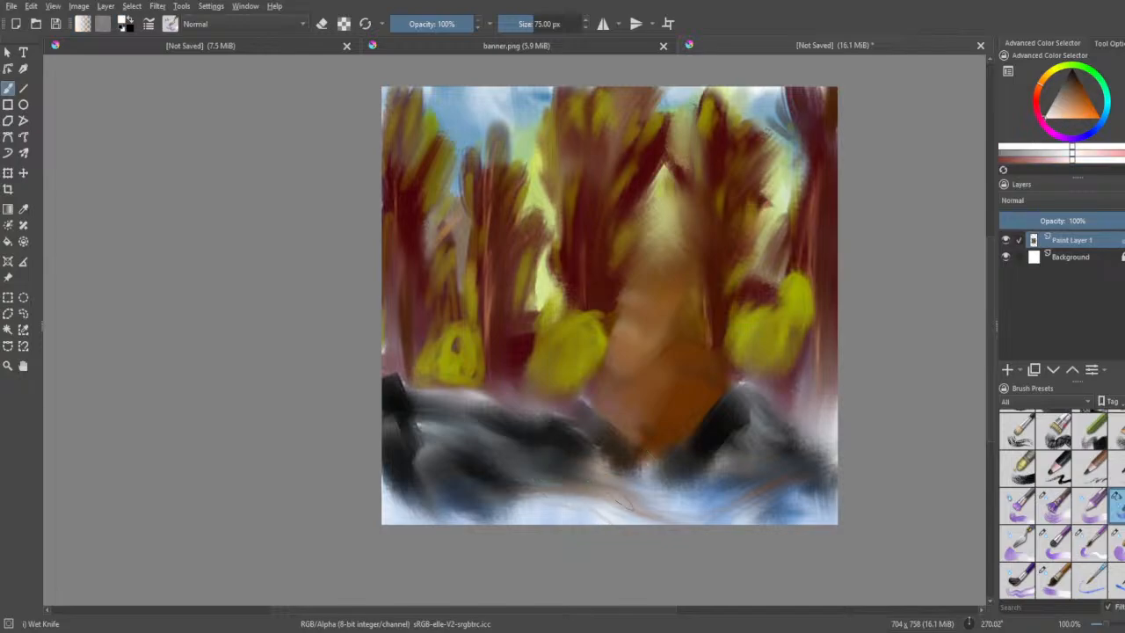
left_click_drag(584, 462, 641, 503)
mouse_move(706, 470)
left_mouse_down()
mouse_move(754, 483)
mouse_move(803, 468)
mouse_move(794, 482)
mouse_move(775, 478)
mouse_move(780, 470)
left_mouse_up()
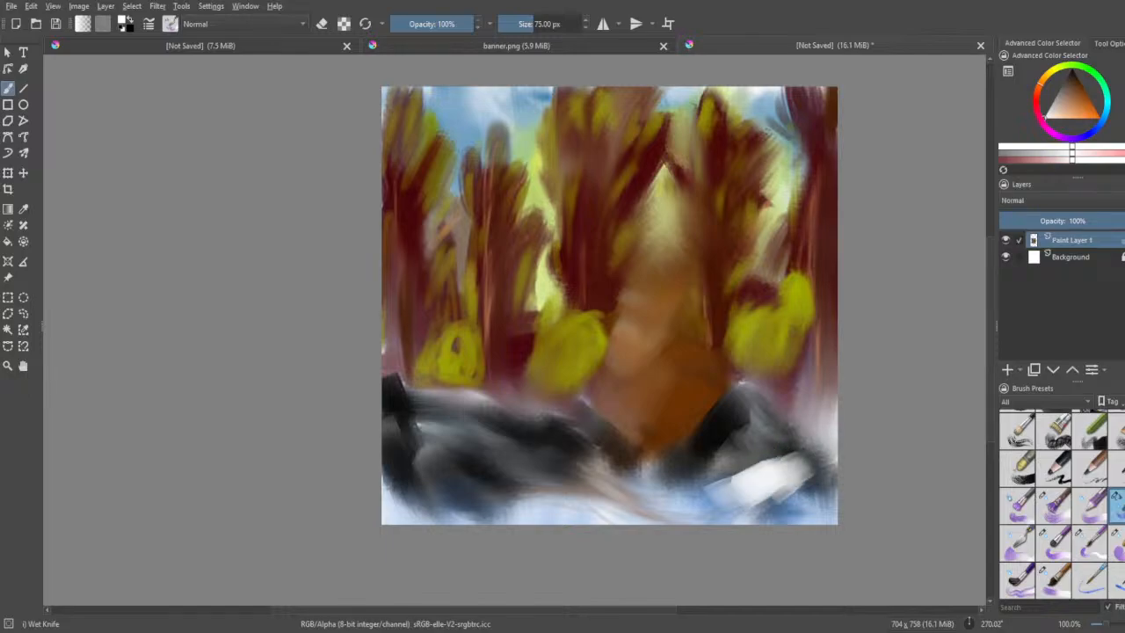
- Add diagonal pale highlights to the left rocks with the Wet Knife brush
mouse_move(470, 419)
left_mouse_down()
mouse_move(528, 428)
mouse_move(485, 445)
mouse_move(532, 448)
left_mouse_up()
left_click_drag(461, 459, 483, 470)
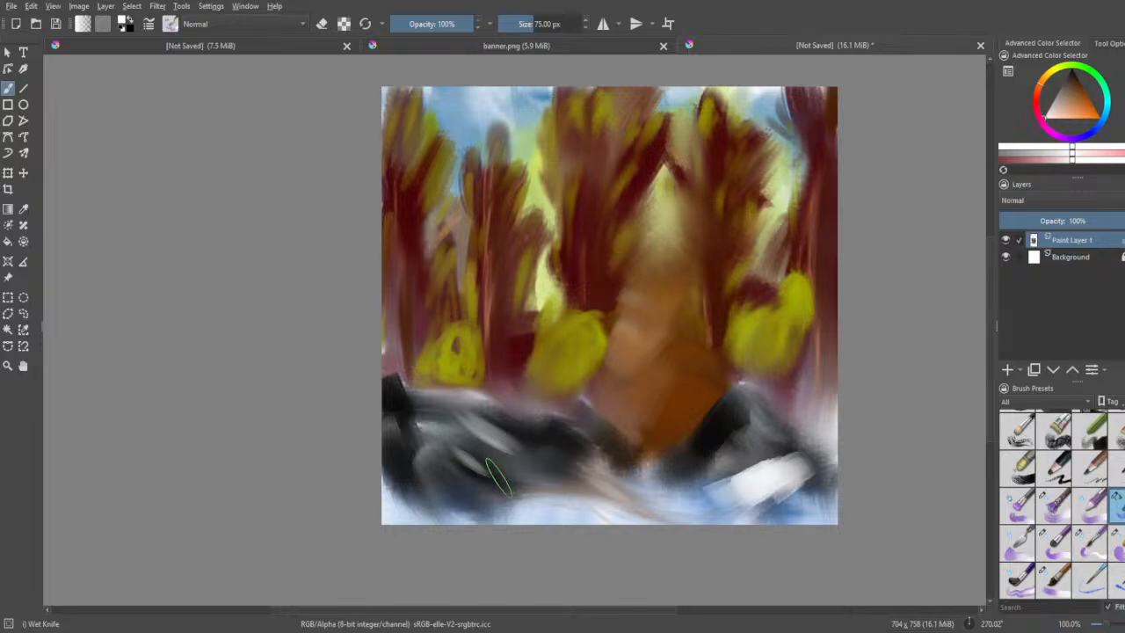
mouse_move(396, 433)
left_mouse_down()
mouse_move(408, 462)
mouse_move(396, 401)
mouse_move(414, 464)
mouse_move(439, 479)
mouse_move(416, 467)
mouse_move(395, 417)
mouse_move(406, 473)
mouse_move(421, 479)
left_mouse_up()
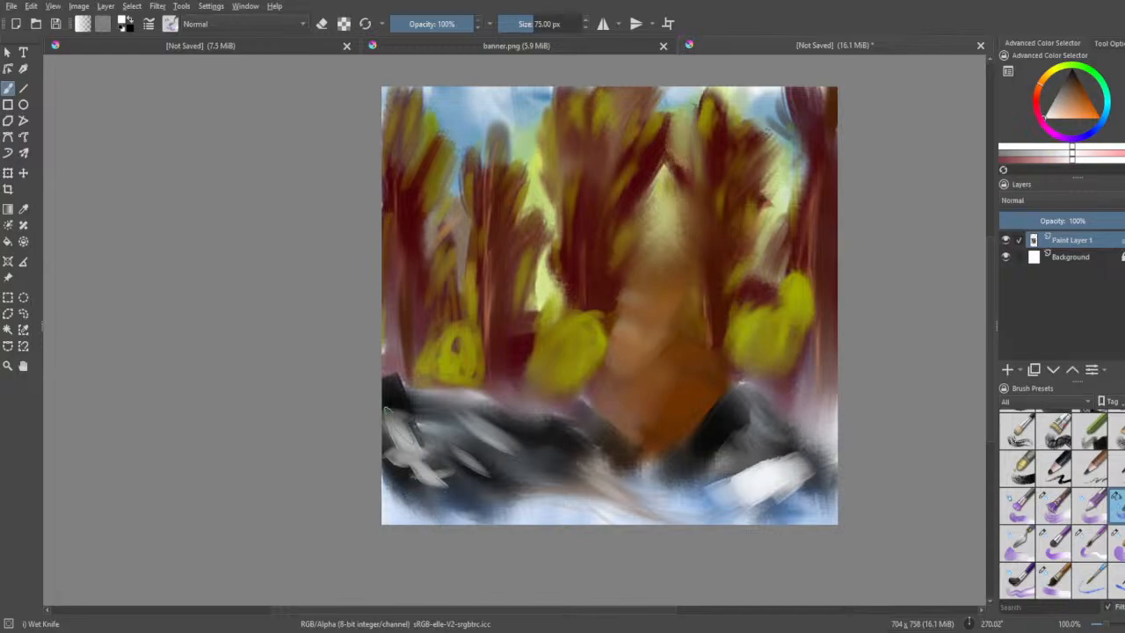
left_click_drag(400, 430, 449, 495)
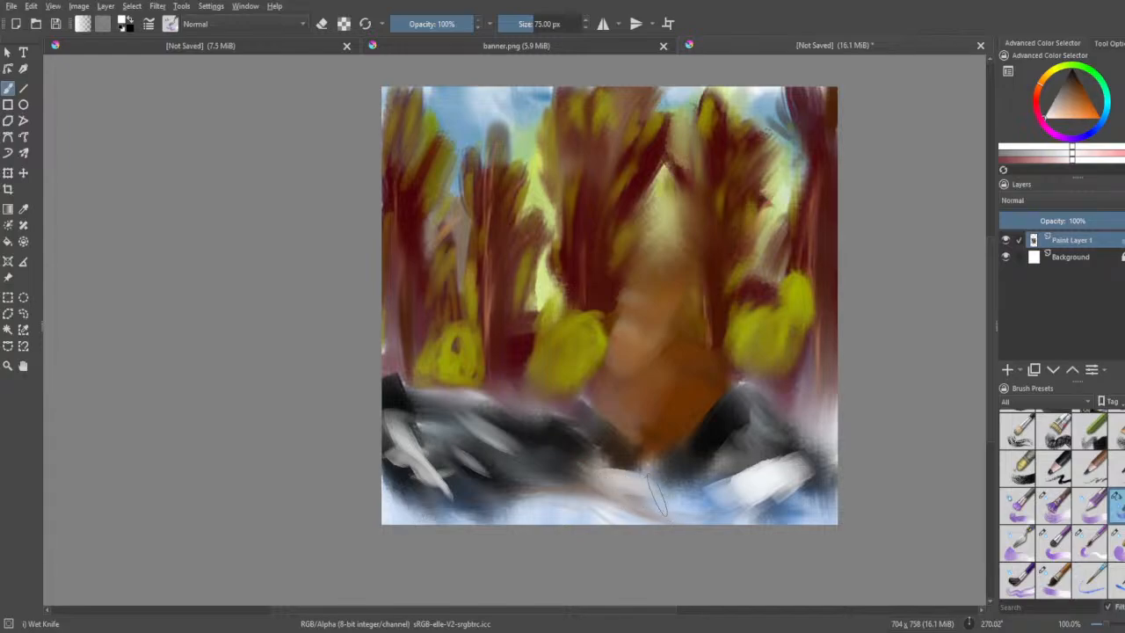
- Extend the white foam across the water below the brown mass and add light knife strokes to the right rocks
left_click_drag(654, 487, 702, 459)
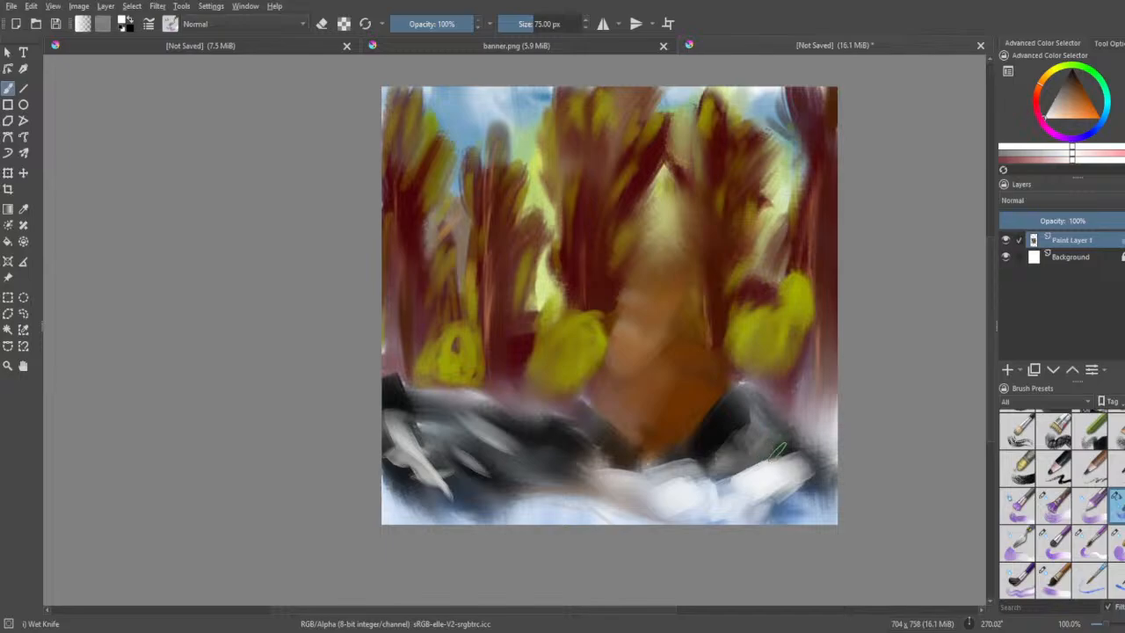
left_click_drag(777, 452, 771, 444)
left_click_drag(782, 394, 770, 413)
- Choose a dark orange and add Wet Knife accents to the three yellow-green bushes and the upper brown mass
left_click(1087, 98)
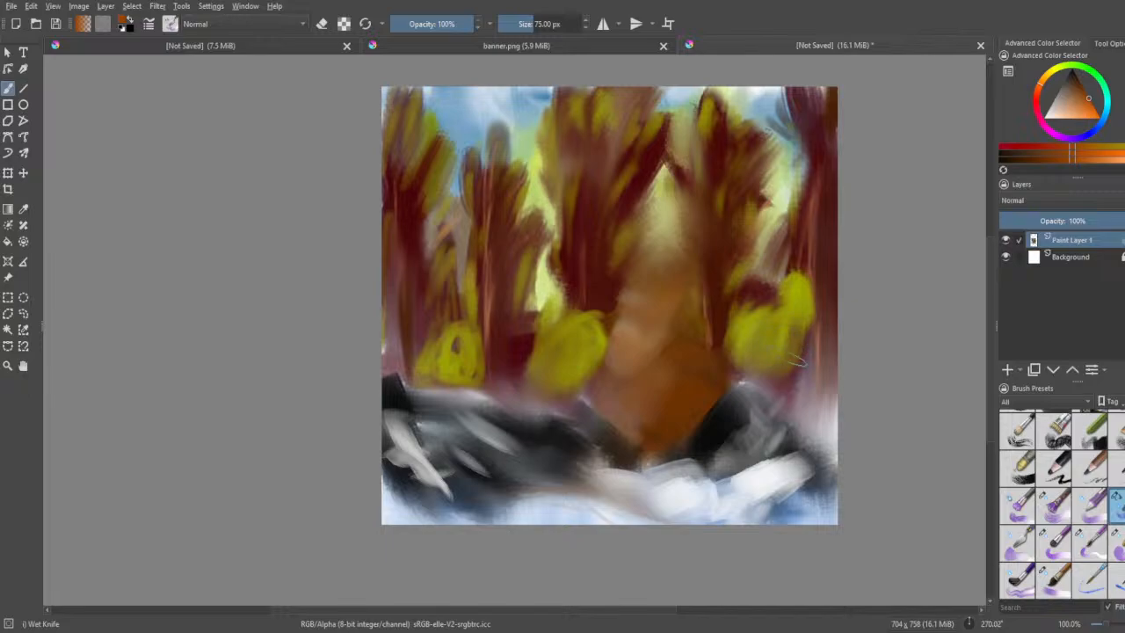
left_click_drag(768, 301, 740, 349)
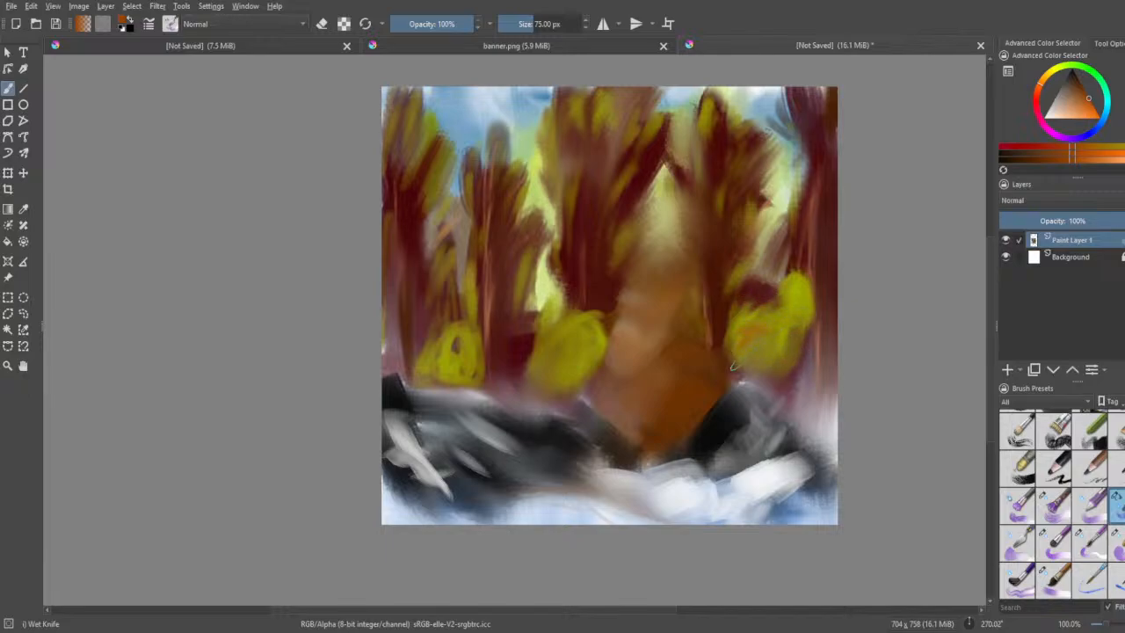
left_click_drag(790, 313, 766, 348)
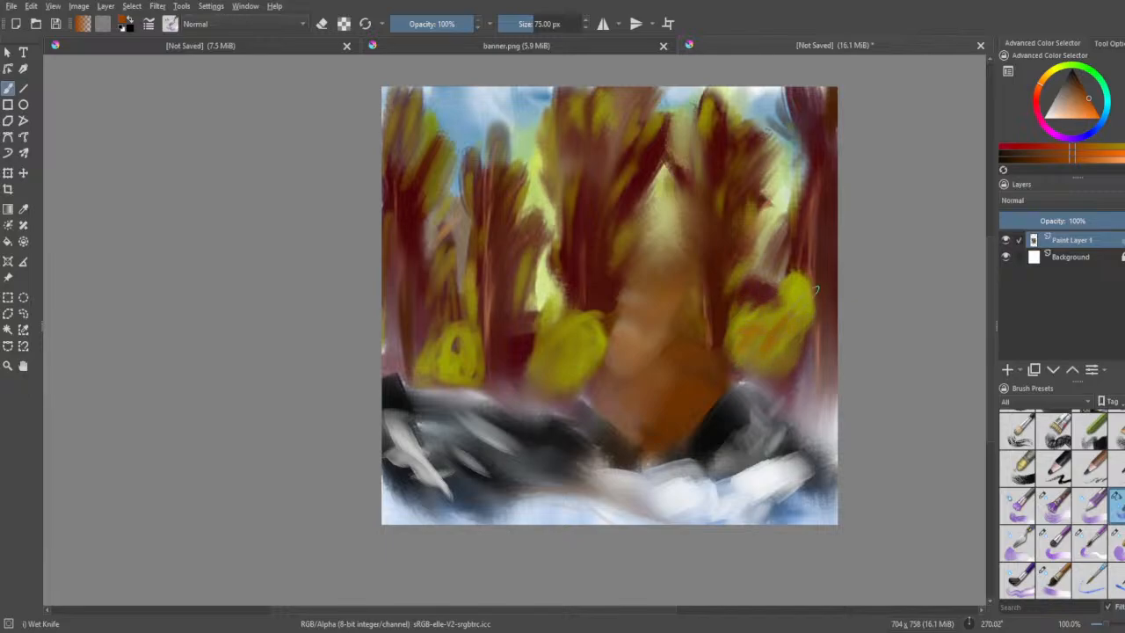
left_click_drag(688, 282, 693, 323)
left_click_drag(548, 373, 534, 348)
left_click_drag(453, 351, 439, 384)
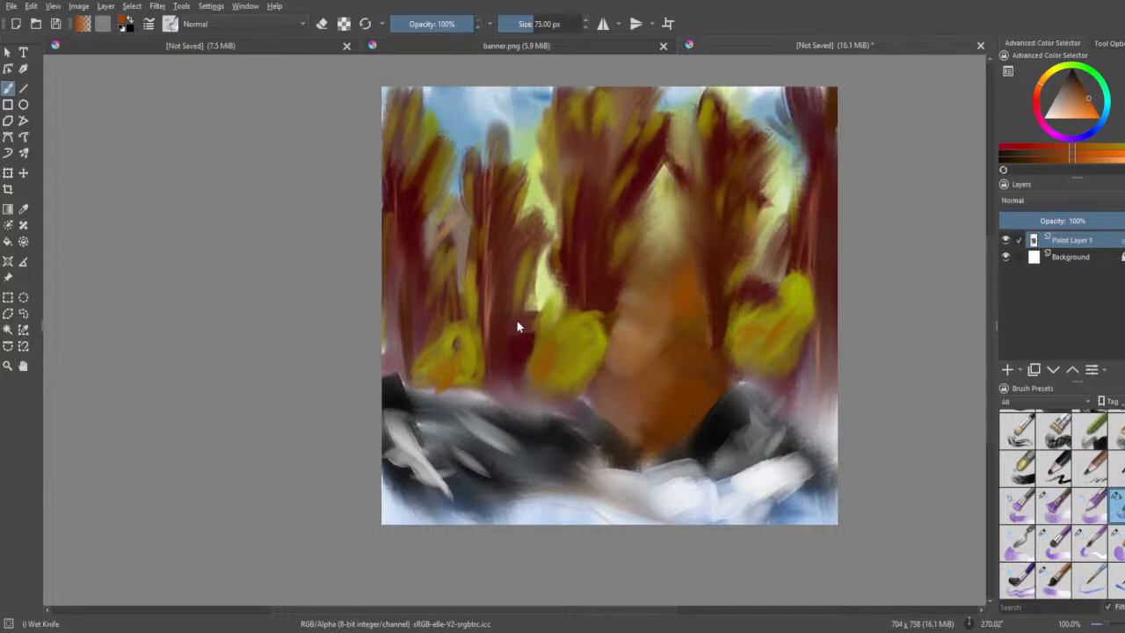
- Paste the reference image of the painted autumn landscape as a new layer and rotate it about 90° clockwise so it stands upright
key("ctrl+v")
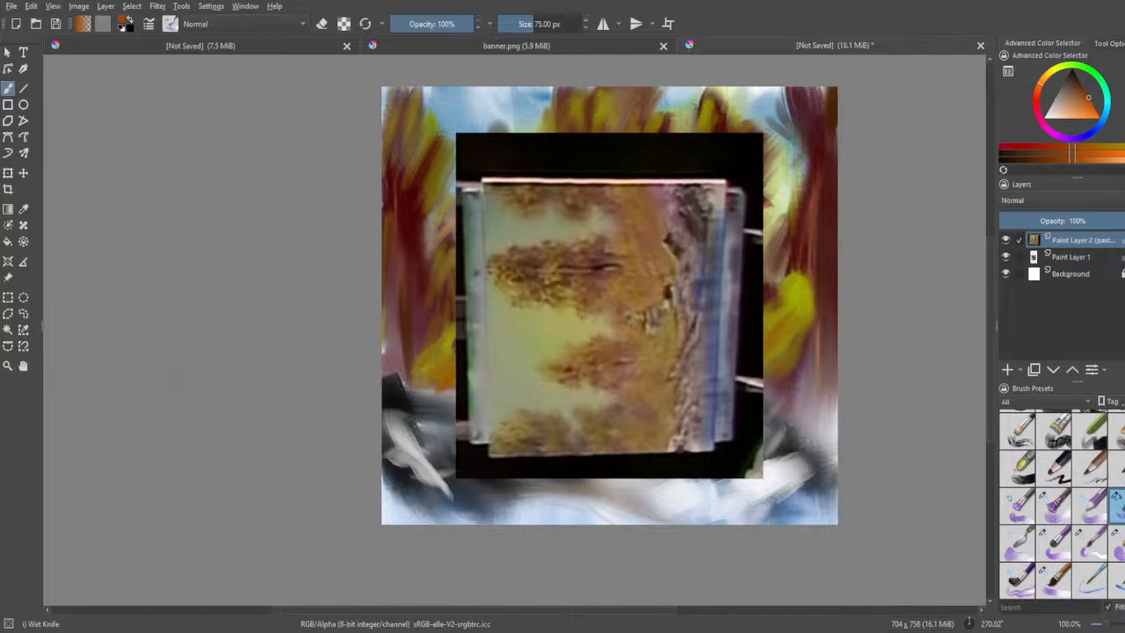
key("ctrl+t")
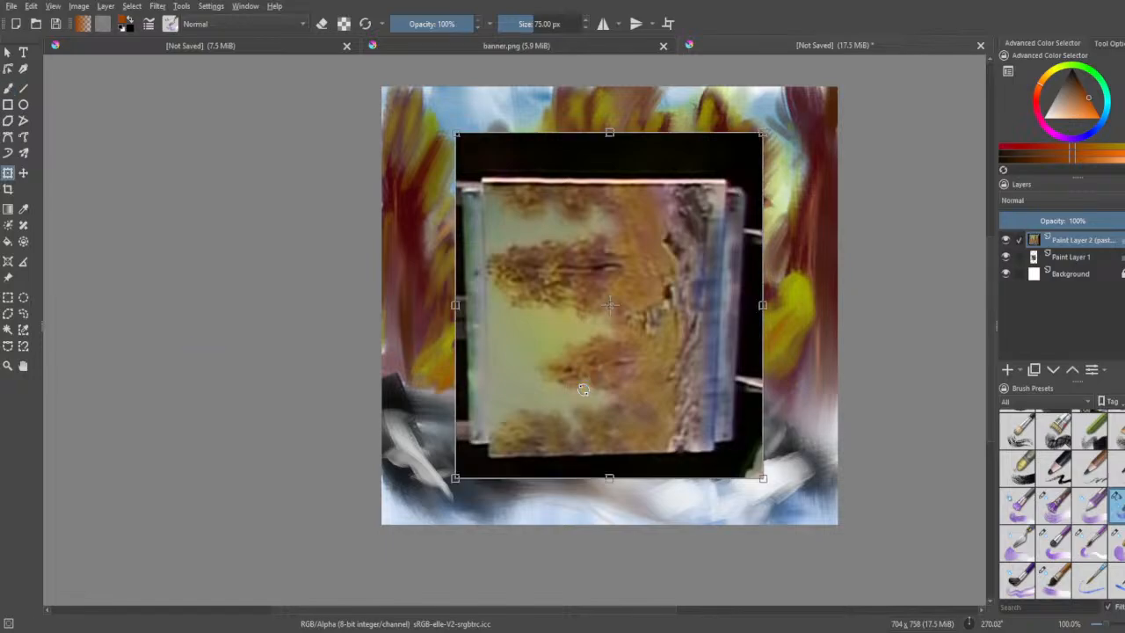
mouse_move(610, 120)
left_mouse_down()
mouse_move(732, 150)
mouse_move(790, 308)
left_mouse_up()
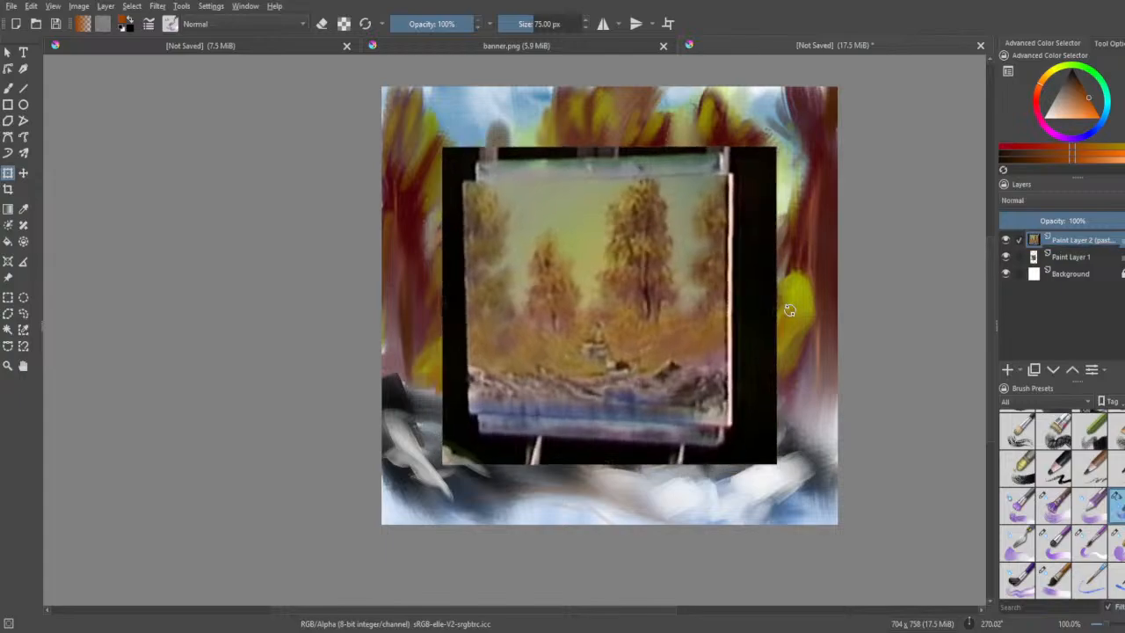
- Enlarge and reposition the pasted reference image to cover nearly the whole canvas, and apply the transform
left_click_drag(776, 465, 681, 421)
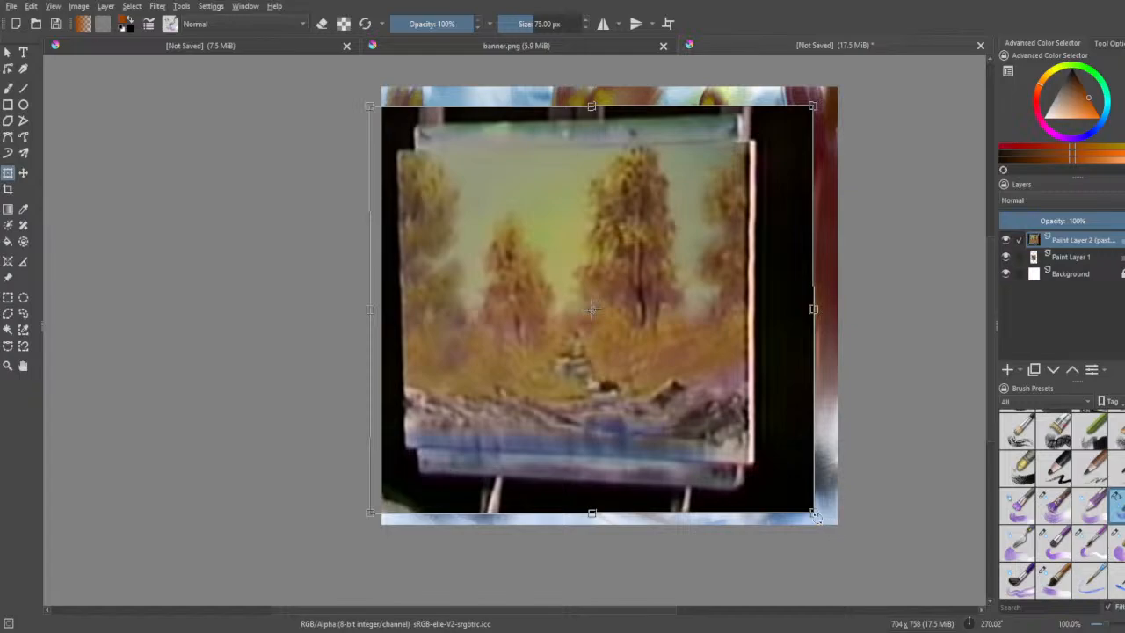
left_click_drag(832, 529, 856, 563)
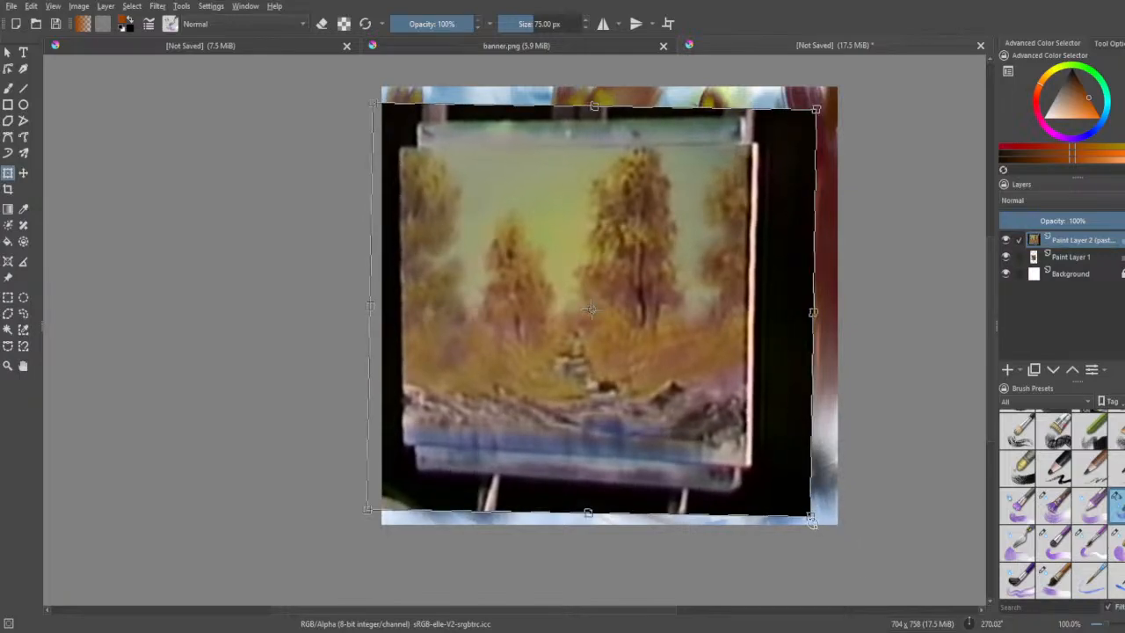
key("Return")
left_click_drag(813, 516, 866, 546)
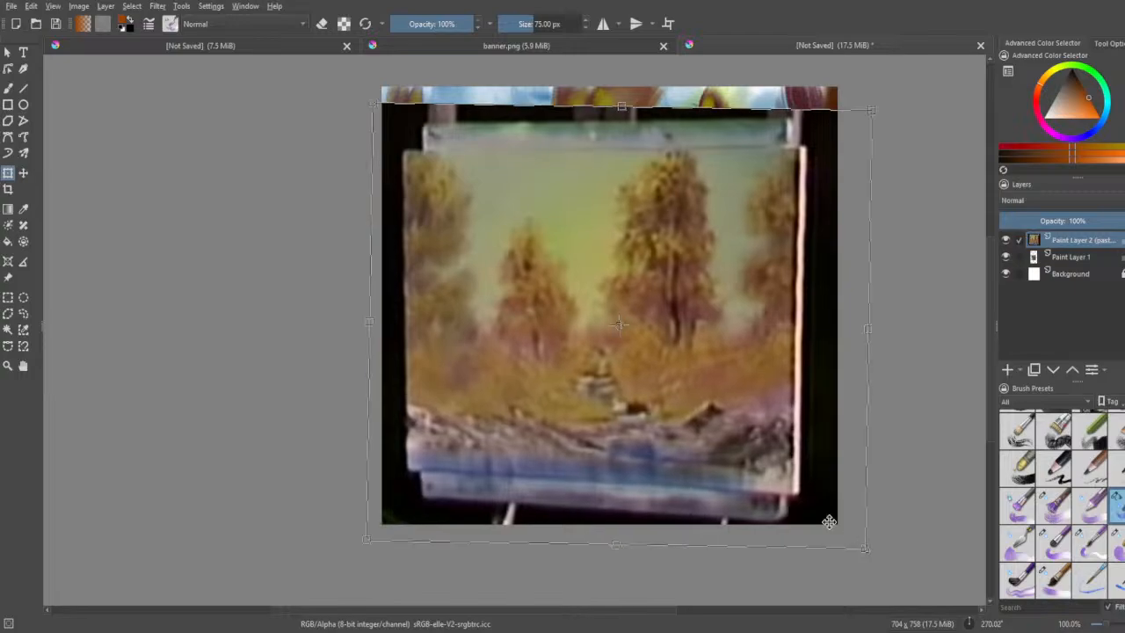
left_click_drag(769, 417, 765, 401)
key("Return")
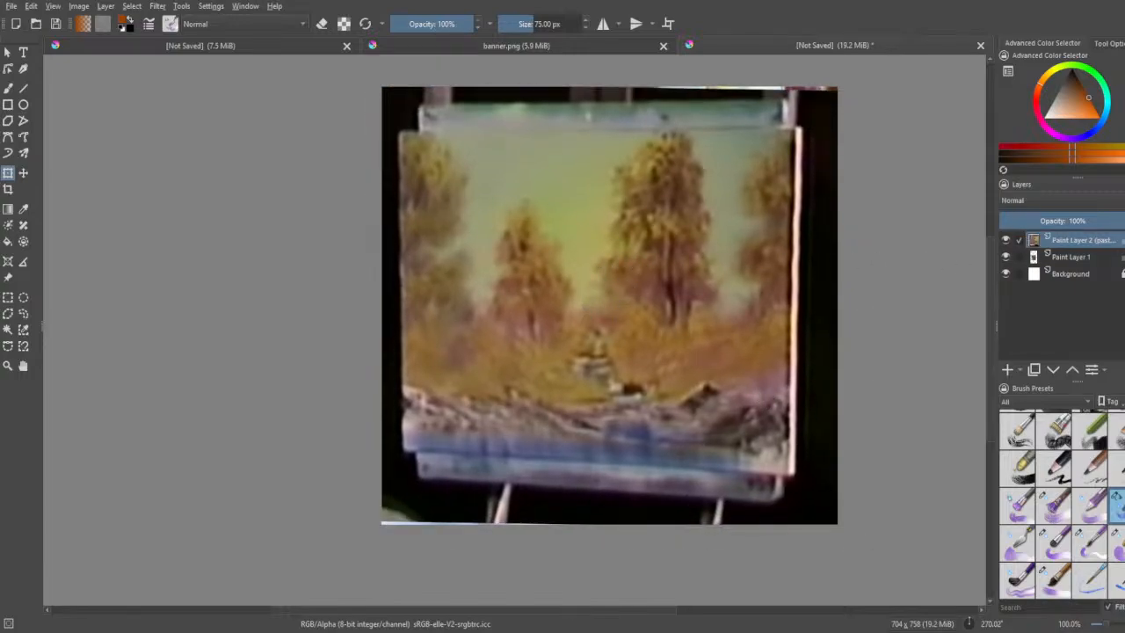
- Toggle the pasted reference layer's visibility to compare it with the painting, and leave it hidden
left_click(1006, 240)
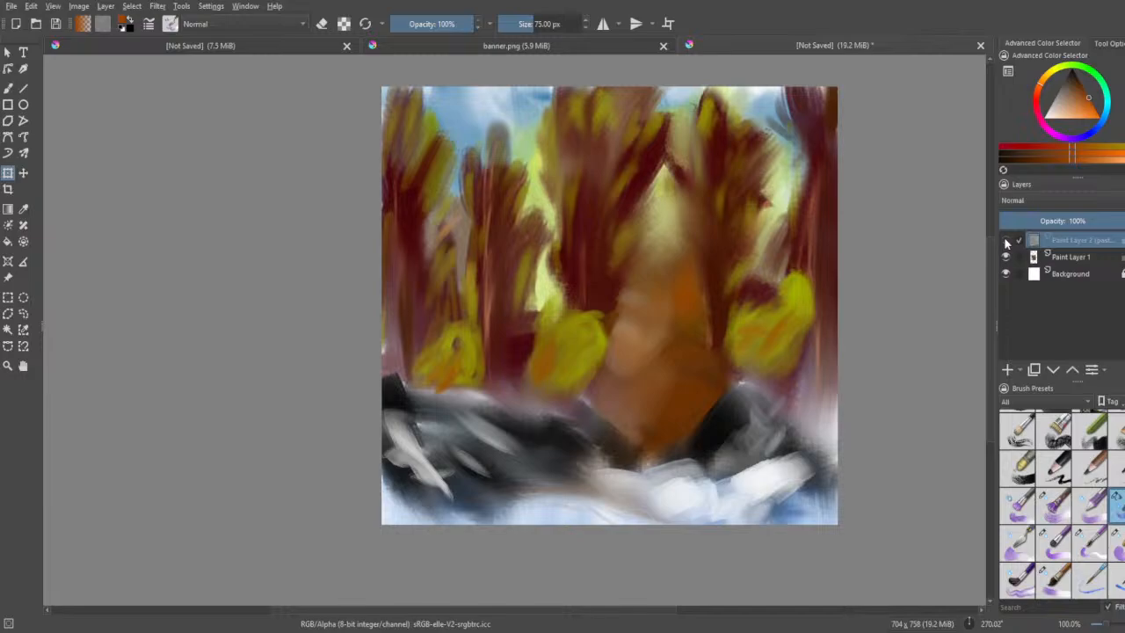
left_click(1005, 241)
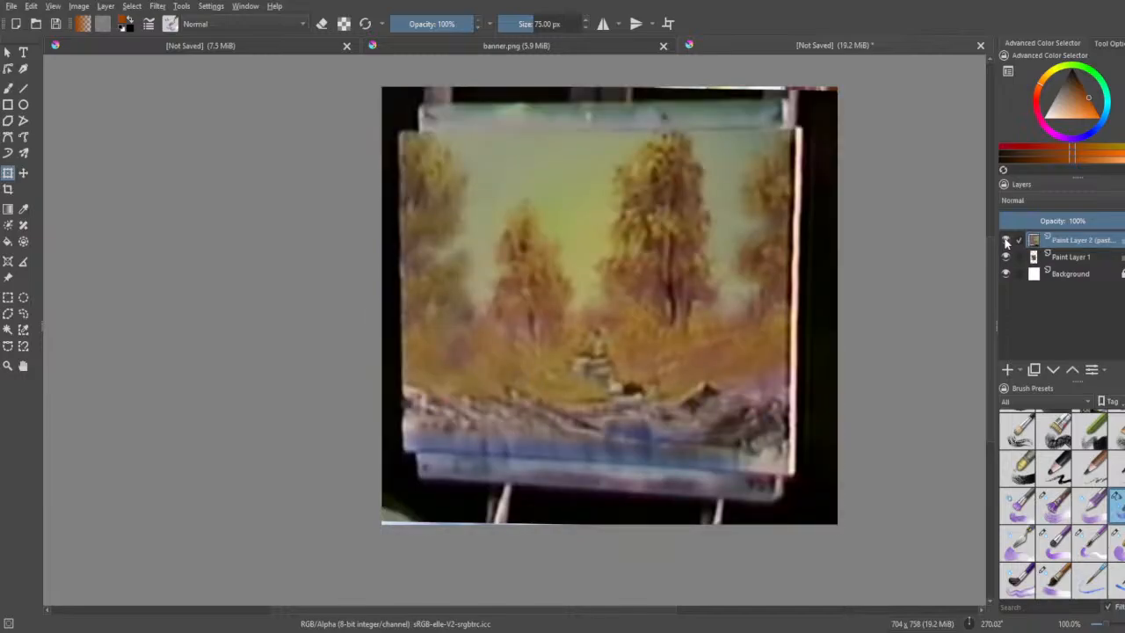
left_click(1006, 241)
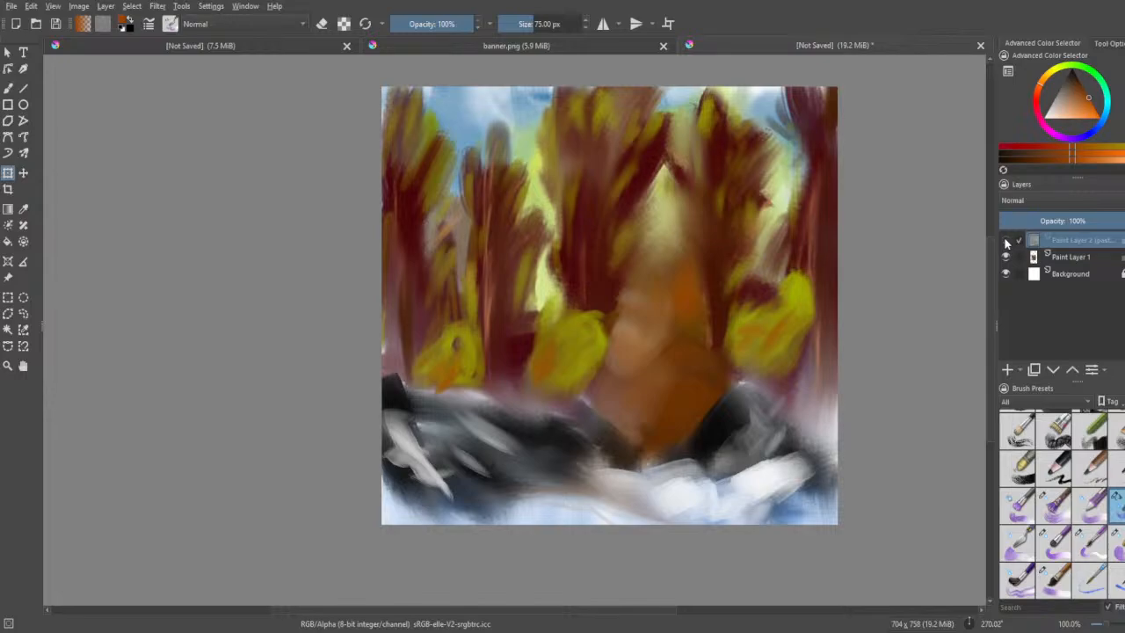
left_click(1006, 242)
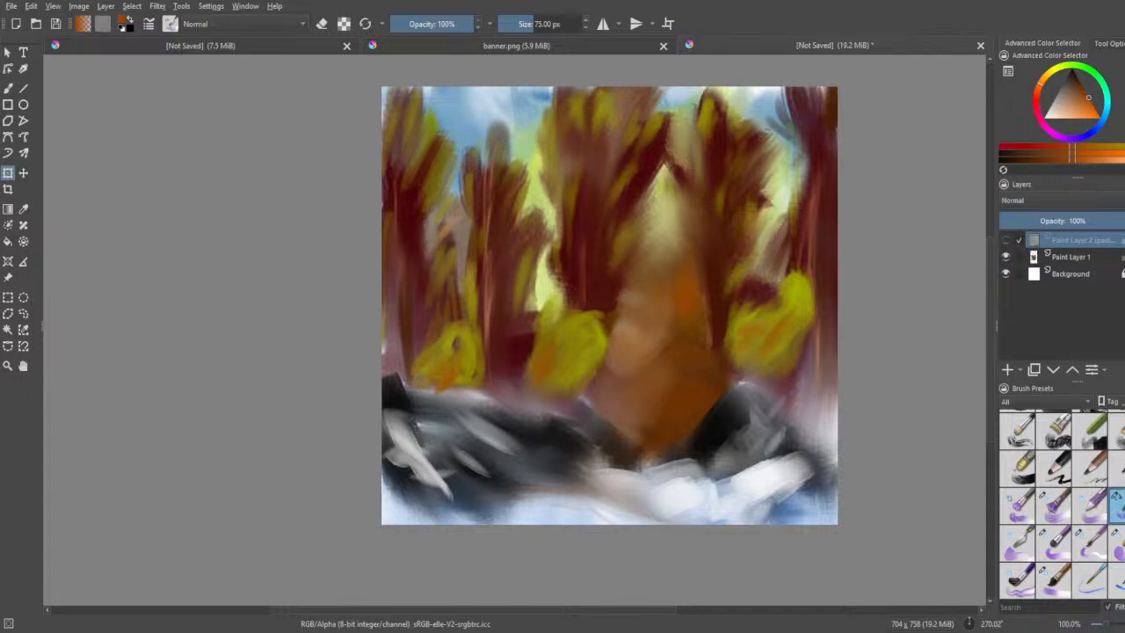